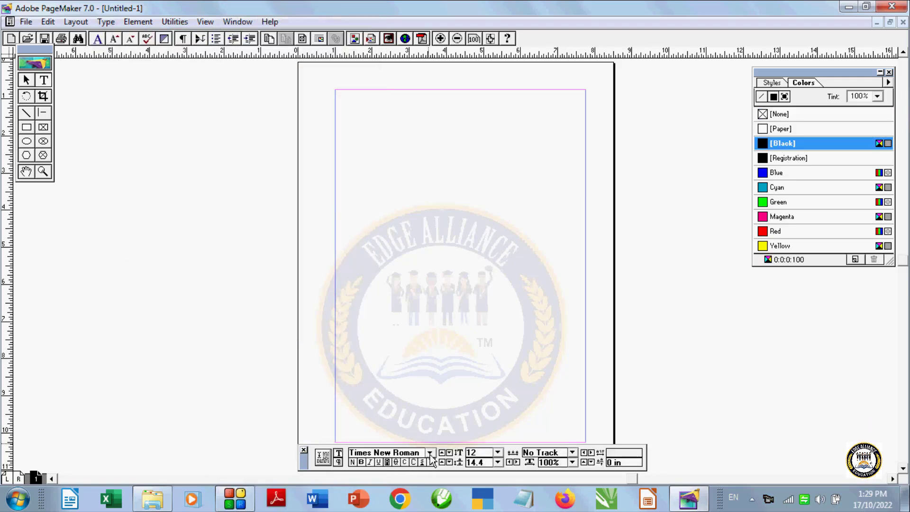
{"action": "left_click", "coordinate": [430, 452]}
{"action": "left_click_drag", "start_coordinate": [428, 427], "coordinate": [422, 397]}
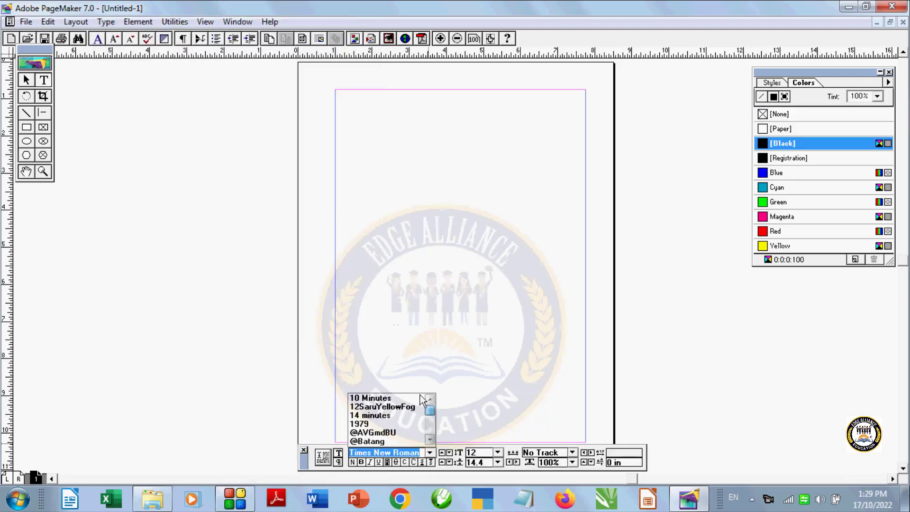
{"action": "left_click", "coordinate": [348, 223]}
{"action": "left_click", "coordinate": [107, 22]}
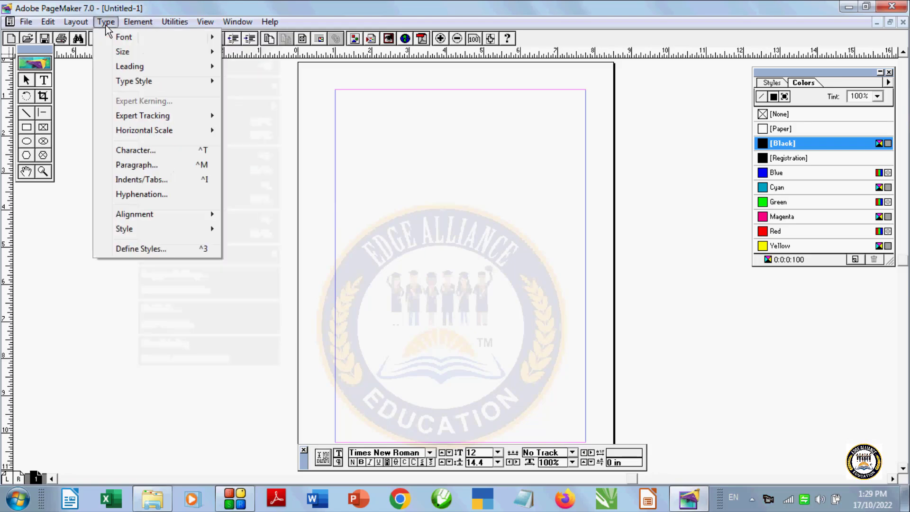
{"action": "mouse_move", "coordinate": [112, 43]}
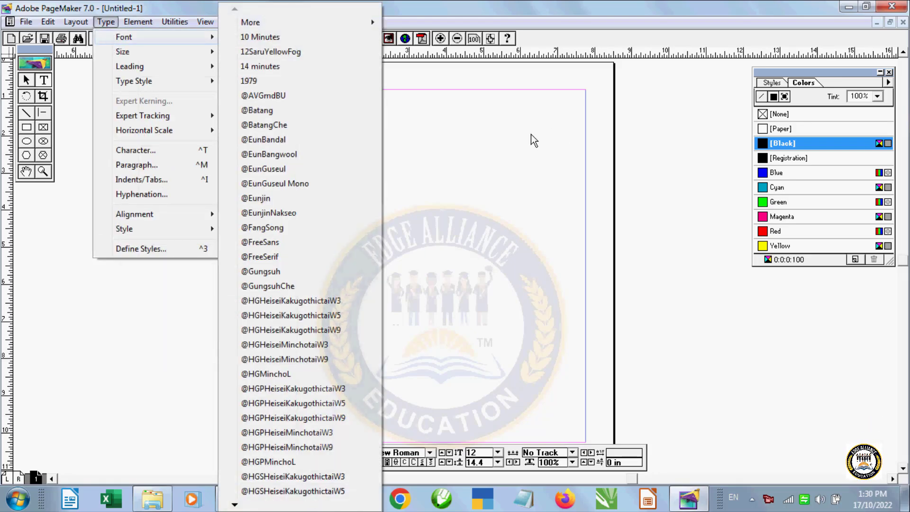
Enter "this is book" on the page below the top margin and paste copies of it repeatedly to build a nine-line paragraph.
{"action": "left_click", "coordinate": [529, 136]}
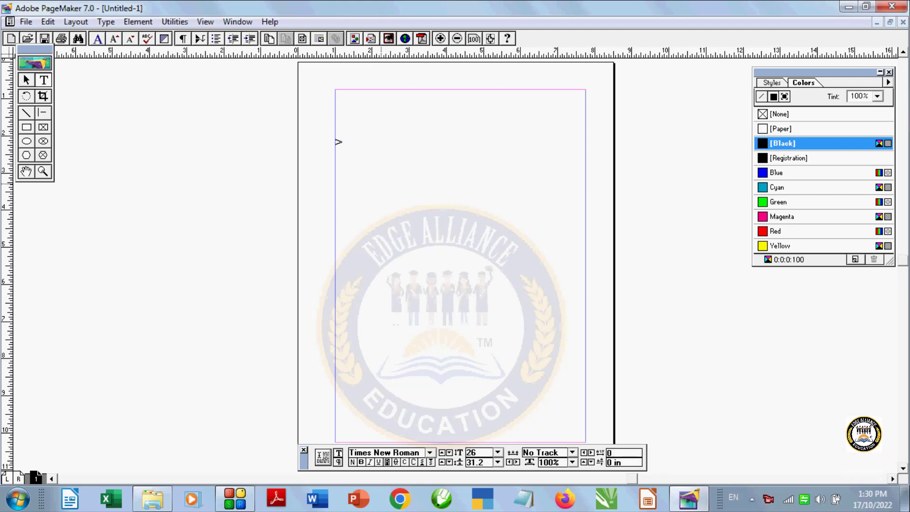
{"action": "type", "text": "this is book"}
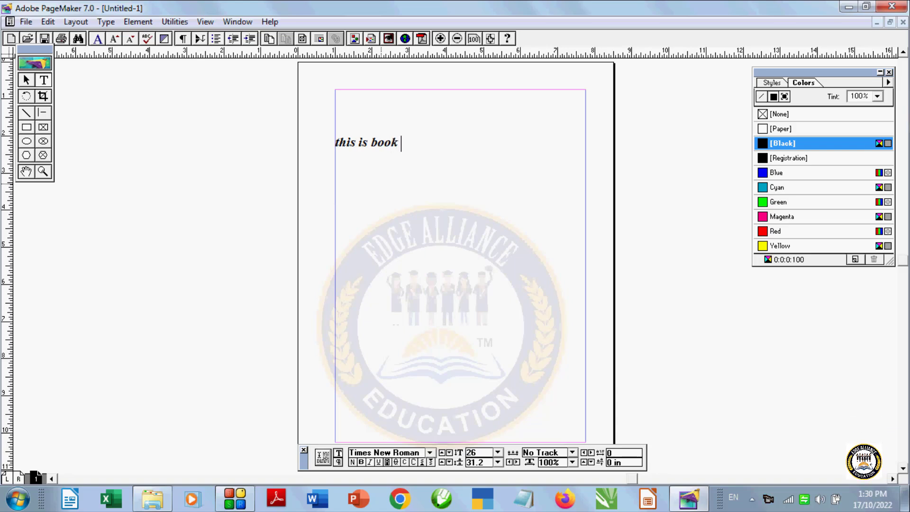
{"action": "key", "text": "ctrl+a"}
{"action": "key", "text": "ctrl+c"}
{"action": "key", "text": "ctrl+v"}
{"action": "key", "text": "ctrl+v"}
{"action": "key", "text": "ctrl+v"}
{"action": "key", "text": "ctrl+v"}
{"action": "key", "text": "ctrl+v"}
{"action": "key", "text": "ctrl+v"}
{"action": "key", "text": "ctrl+v"}
{"action": "key", "text": "ctrl+v"}
{"action": "key", "text": "ctrl+v"}
{"action": "key", "text": "ctrl+v"}
{"action": "key", "text": "ctrl+v"}
{"action": "key", "text": "ctrl+v"}
{"action": "key", "text": "ctrl+v"}
{"action": "key", "text": "ctrl+v"}
{"action": "key", "text": "ctrl+v"}
{"action": "key", "text": "ctrl+v"}
{"action": "key", "text": "ctrl+v"}
{"action": "key", "text": "ctrl+v"}
{"action": "key", "text": "ctrl+v"}
{"action": "key", "text": "ctrl+v"}
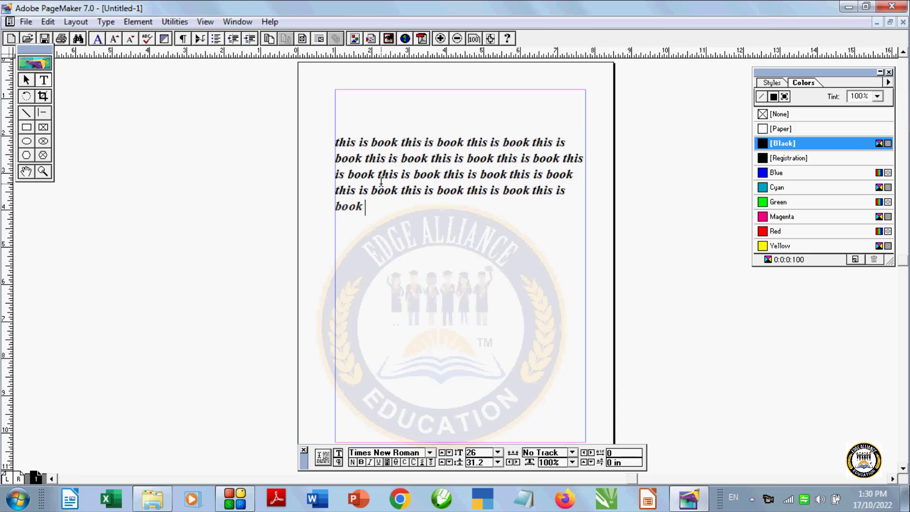
{"action": "left_click_drag", "start_coordinate": [399, 274], "coordinate": [297, 145]}
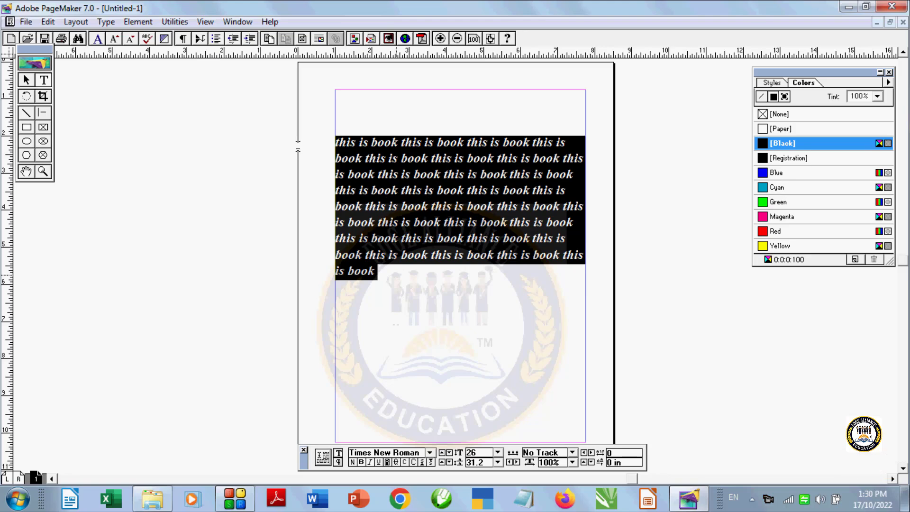
{"action": "left_click", "coordinate": [106, 22]}
{"action": "mouse_move", "coordinate": [122, 37]}
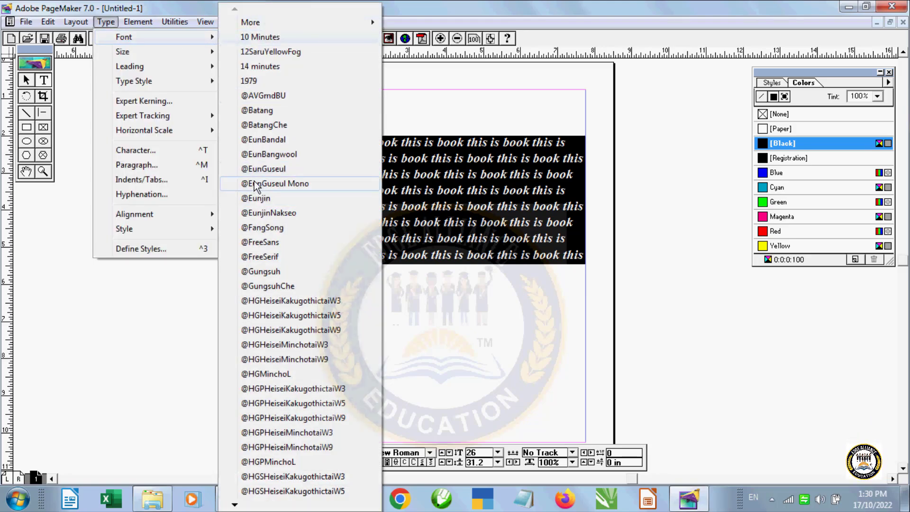
{"action": "left_click", "coordinate": [275, 183]}
Try the 10 Minutes font on the selected paragraph.
{"action": "left_click", "coordinate": [114, 22]}
{"action": "mouse_move", "coordinate": [128, 36]}
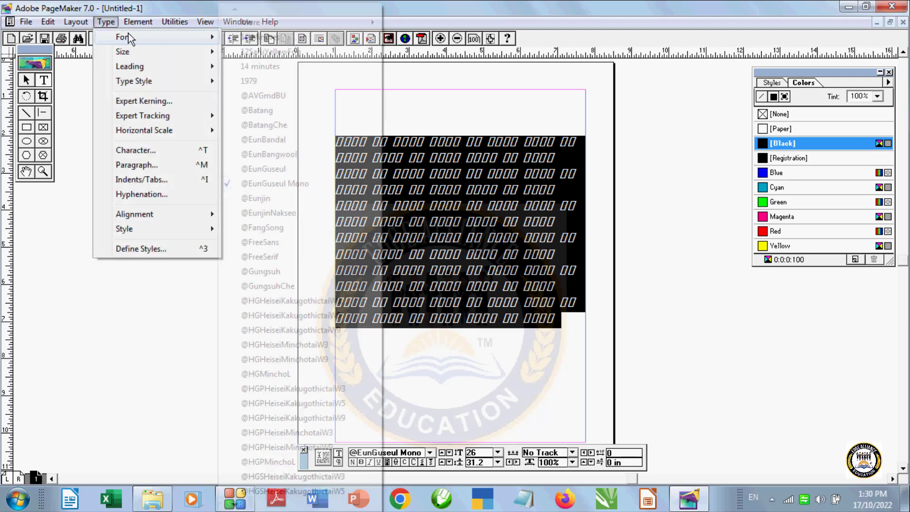
{"action": "left_click", "coordinate": [255, 37]}
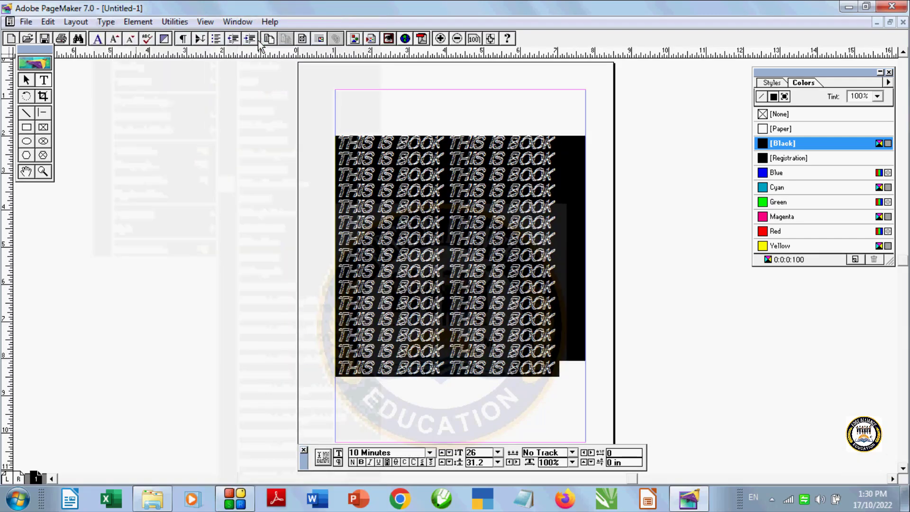
{"action": "left_click", "coordinate": [106, 22]}
{"action": "mouse_move", "coordinate": [123, 37]}
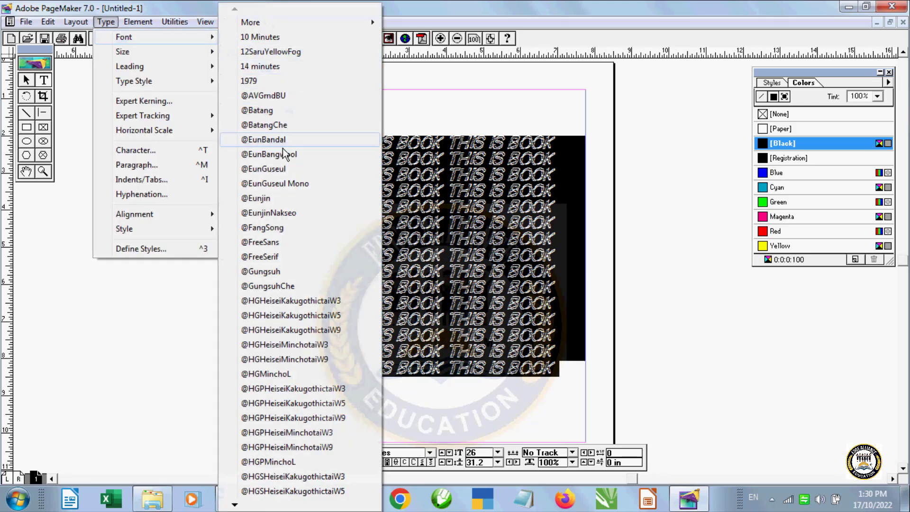
{"action": "left_click", "coordinate": [287, 270]}
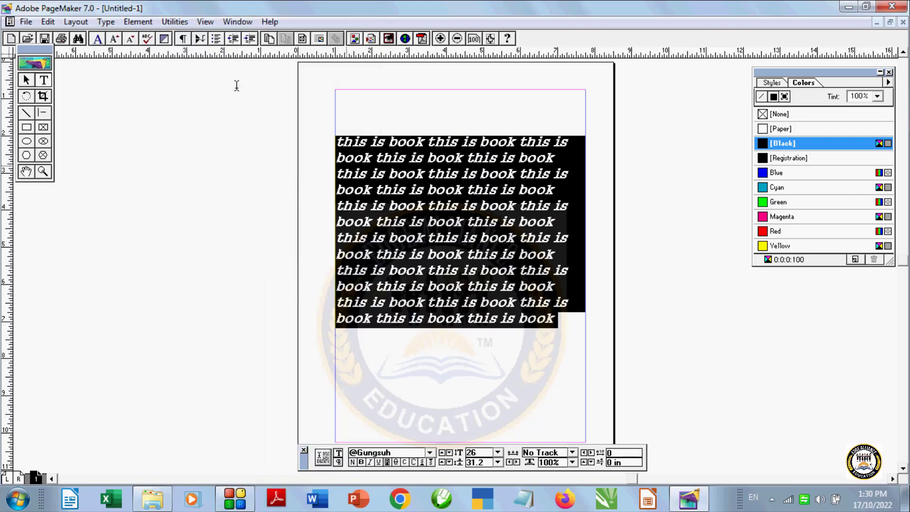
{"action": "left_click", "coordinate": [473, 222]}
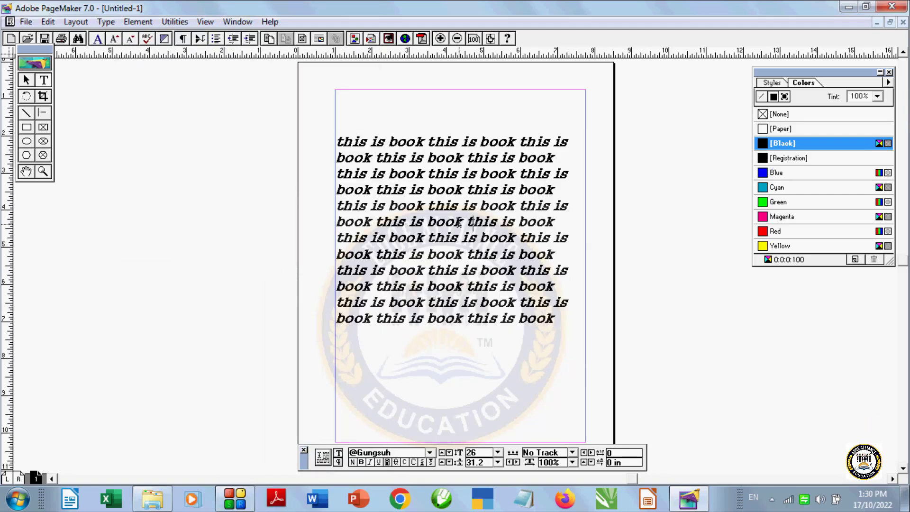
Select the paragraph text after its first letter and set the font size to 36.
{"action": "left_click_drag", "start_coordinate": [338, 141], "coordinate": [489, 354]}
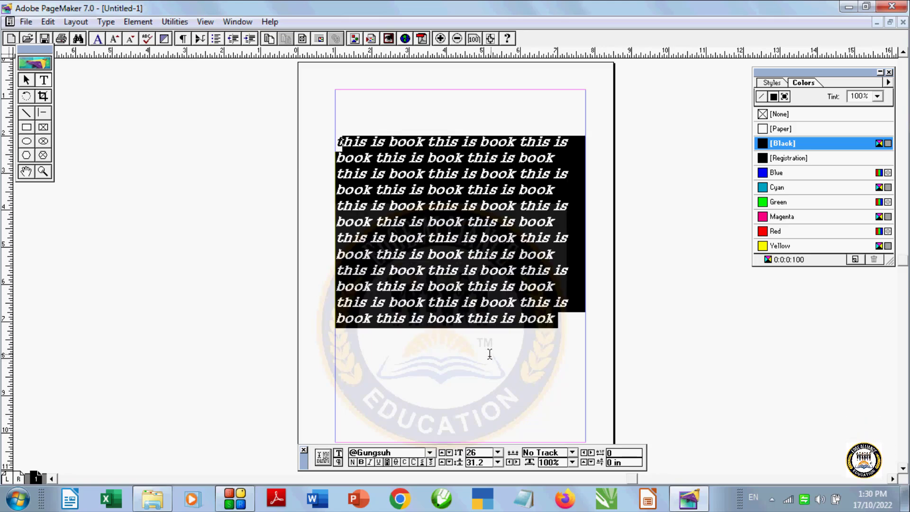
{"action": "left_click", "coordinate": [106, 21]}
{"action": "mouse_move", "coordinate": [138, 36]}
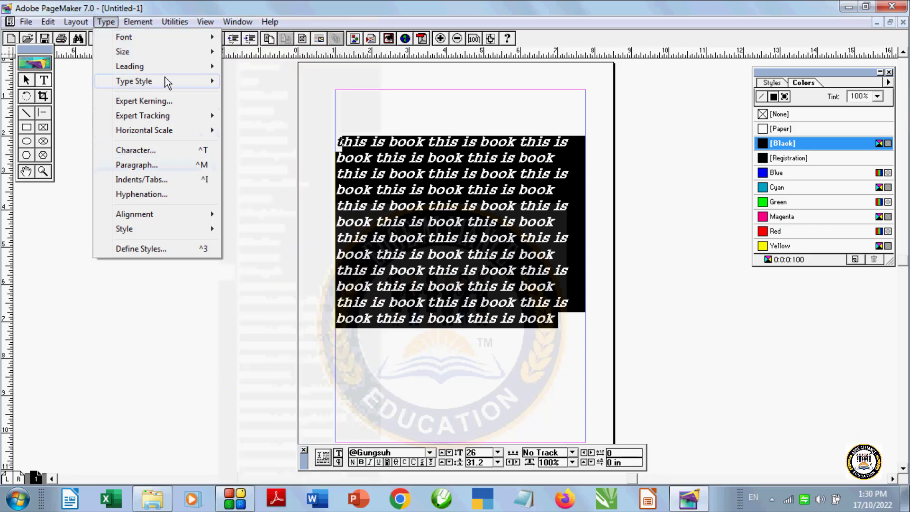
{"action": "mouse_move", "coordinate": [146, 54]}
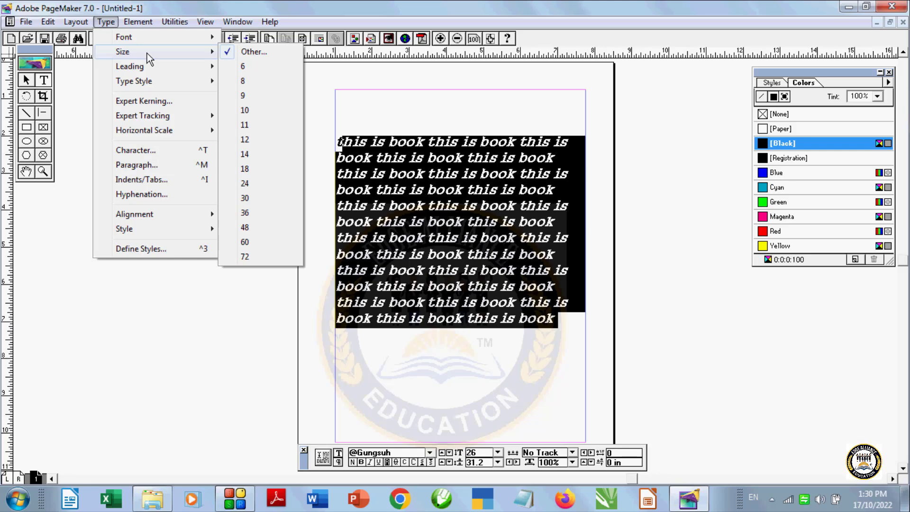
{"action": "left_click", "coordinate": [244, 212]}
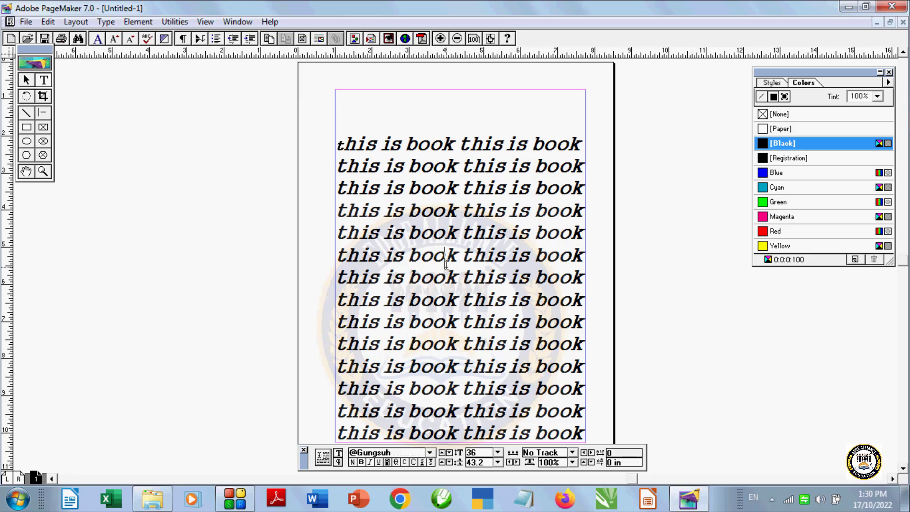
Select all the text and reduce its font size in increments to 22.
{"action": "key", "text": "ctrl+a"}
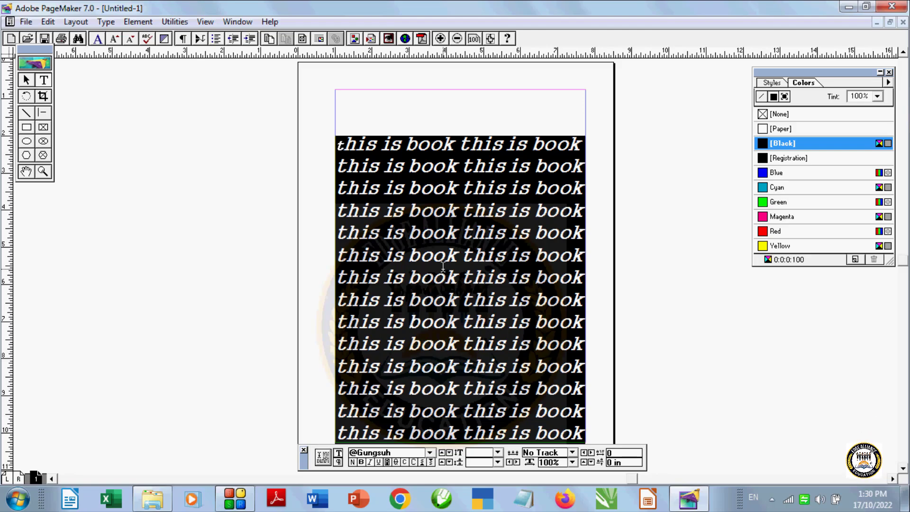
{"action": "key", "text": "ctrl+shift+period"}
{"action": "key", "text": "ctrl+shift+period"}
{"action": "key", "text": "ctrl+shift+period"}
{"action": "key", "text": "ctrl+shift+period"}
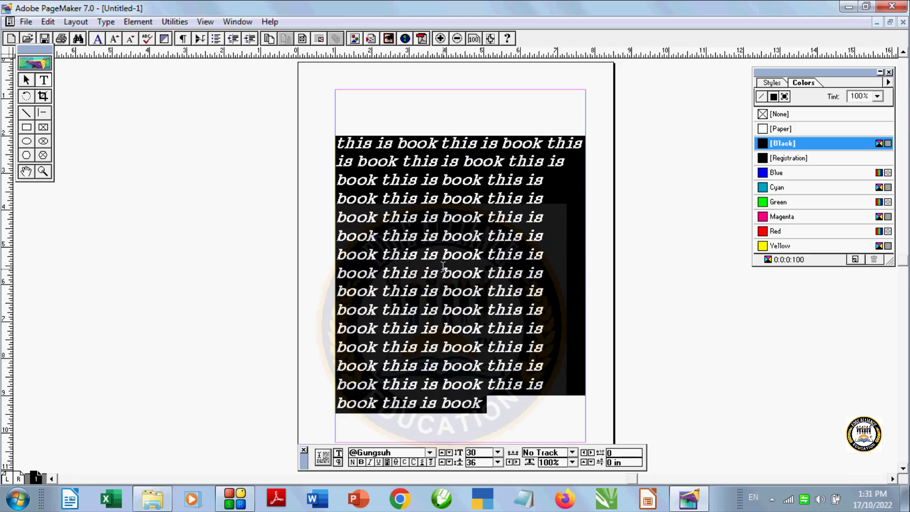
{"action": "key", "text": "ctrl+shift+comma"}
{"action": "key", "text": "ctrl+shift+comma"}
{"action": "key", "text": "ctrl+shift+comma"}
{"action": "key", "text": "ctrl+shift+comma"}
{"action": "key", "text": "ctrl+shift+comma"}
{"action": "key", "text": "ctrl+shift+comma"}
{"action": "key", "text": "ctrl+shift+comma"}
{"action": "key", "text": "ctrl+shift+comma"}
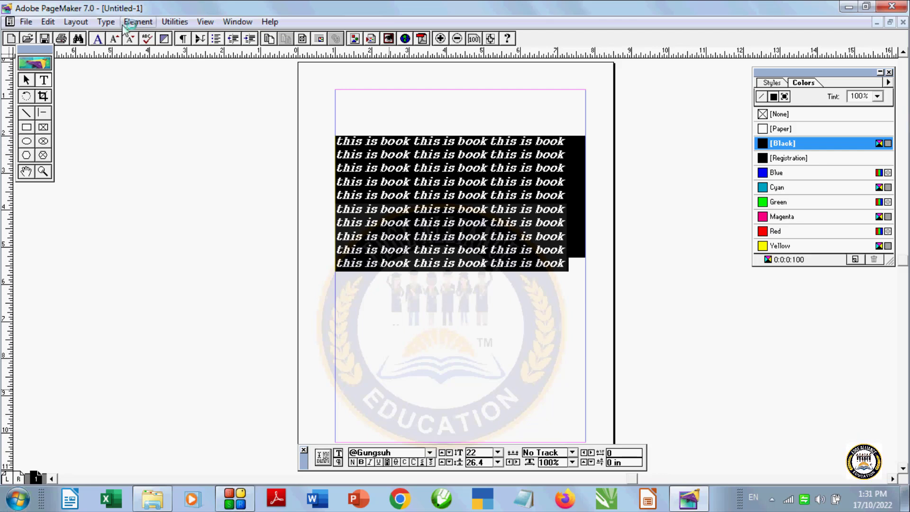
Try leading values of 21.5 and 21 on the selected text.
{"action": "left_click", "coordinate": [107, 22]}
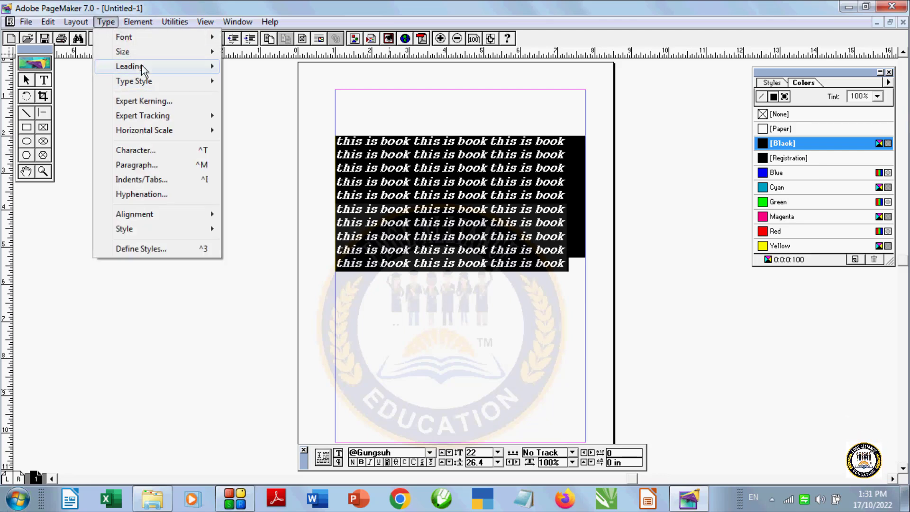
{"action": "mouse_move", "coordinate": [142, 70]}
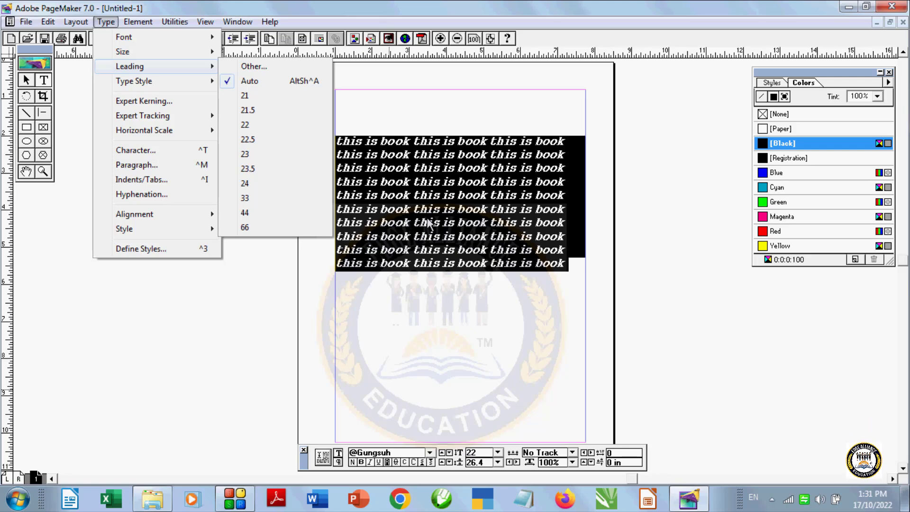
{"action": "left_click", "coordinate": [246, 111]}
{"action": "left_click", "coordinate": [106, 22]}
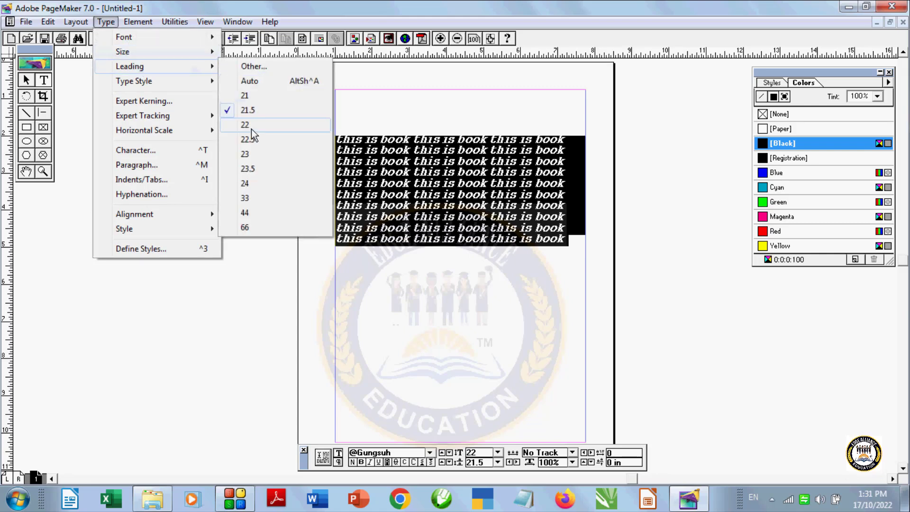
{"action": "left_click", "coordinate": [249, 96]}
Set the leading of the selected text to 23.5.
{"action": "left_click", "coordinate": [107, 22]}
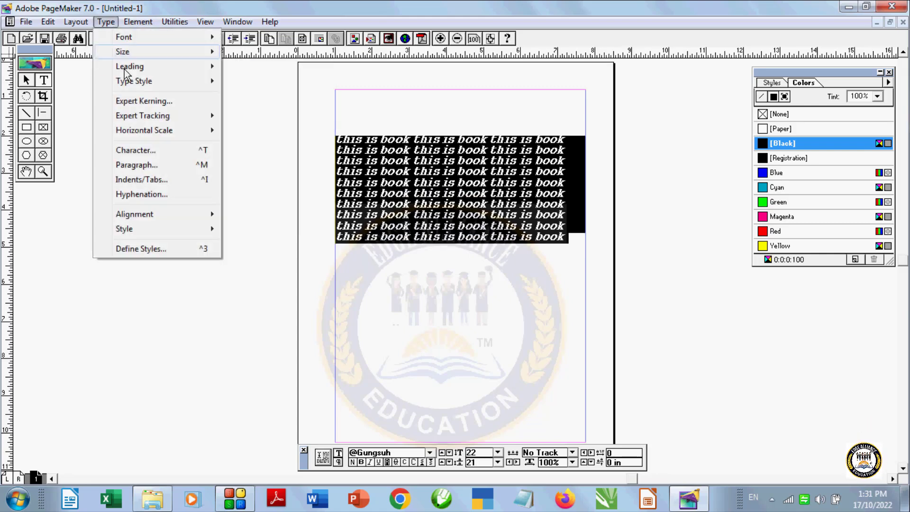
{"action": "mouse_move", "coordinate": [144, 67]}
{"action": "left_click", "coordinate": [252, 169]}
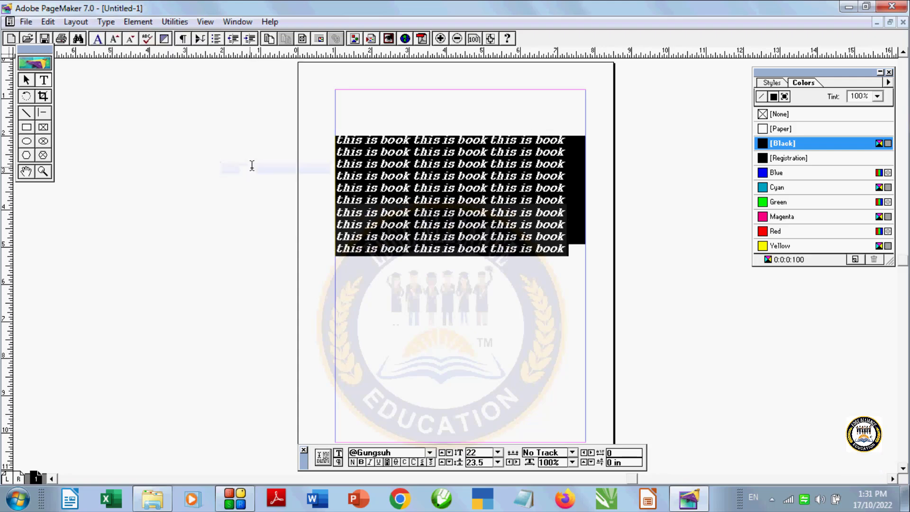
Remove the Italic and Bold type styles from the selected text.
{"action": "left_click", "coordinate": [107, 22]}
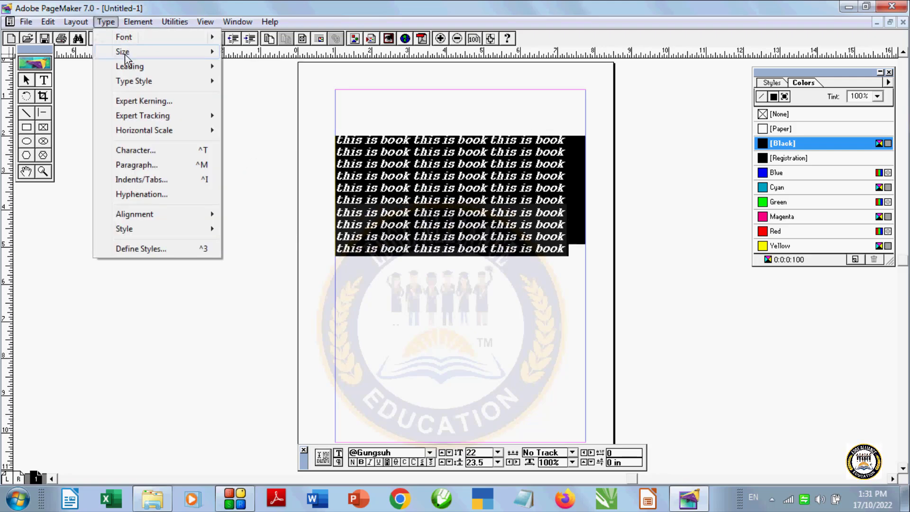
{"action": "mouse_move", "coordinate": [150, 88]}
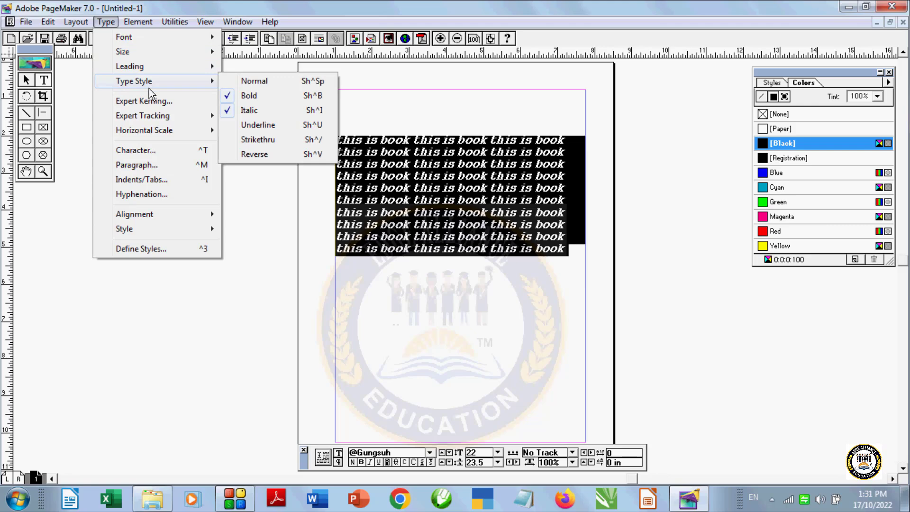
{"action": "left_click", "coordinate": [264, 110]}
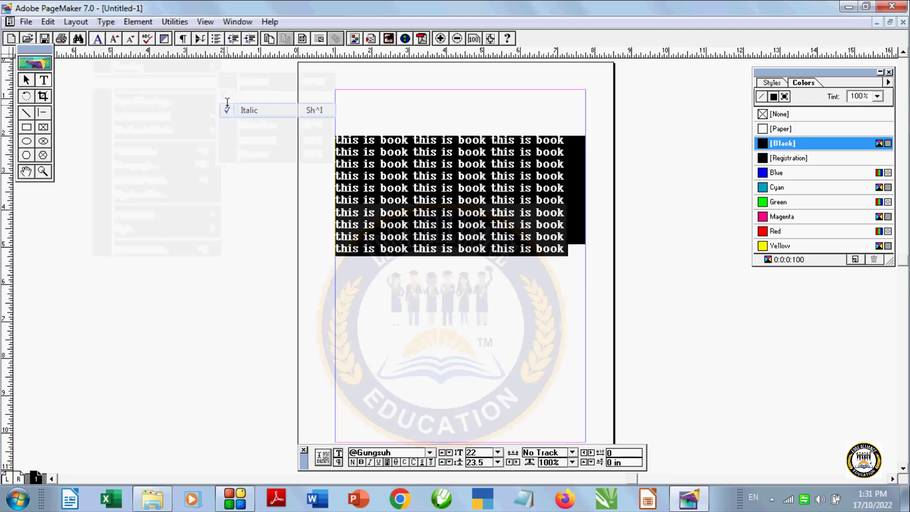
{"action": "left_click", "coordinate": [109, 23]}
{"action": "mouse_move", "coordinate": [146, 81]}
{"action": "left_click", "coordinate": [228, 96]}
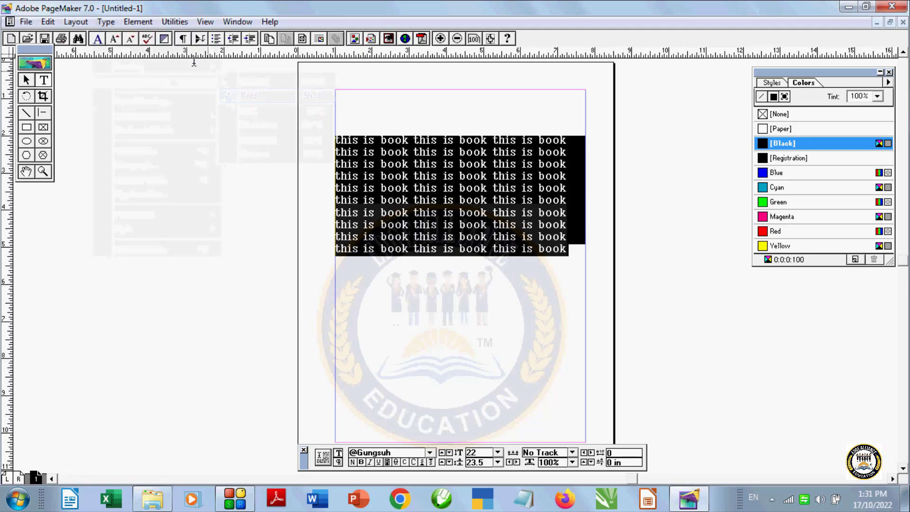
{"action": "left_click", "coordinate": [106, 21]}
{"action": "mouse_move", "coordinate": [152, 84]}
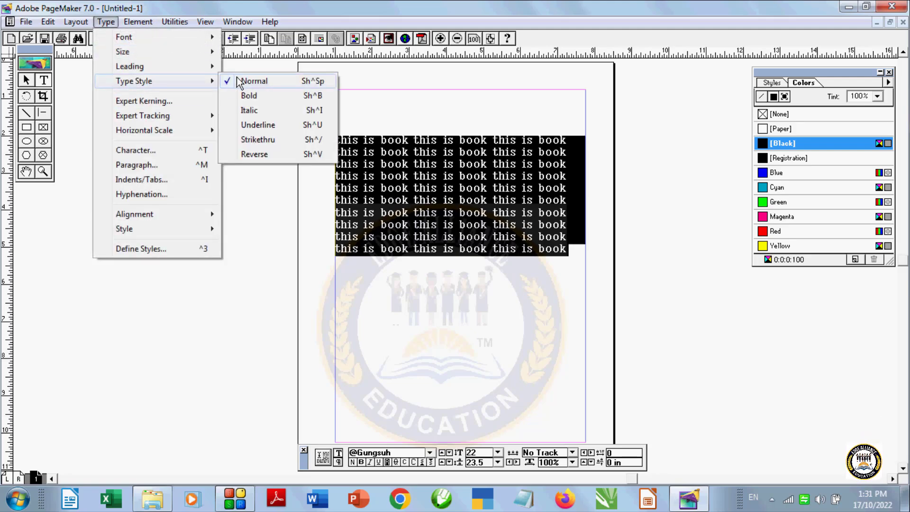
{"action": "left_click", "coordinate": [524, 280]}
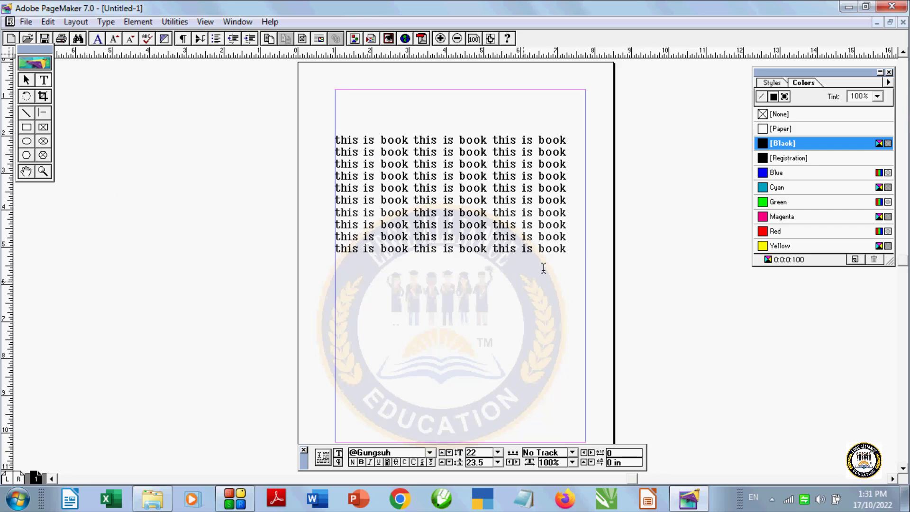
Apply the Bold type style to the whole paragraph and reselect all of its text.
{"action": "left_click_drag", "start_coordinate": [582, 251], "coordinate": [360, 113]}
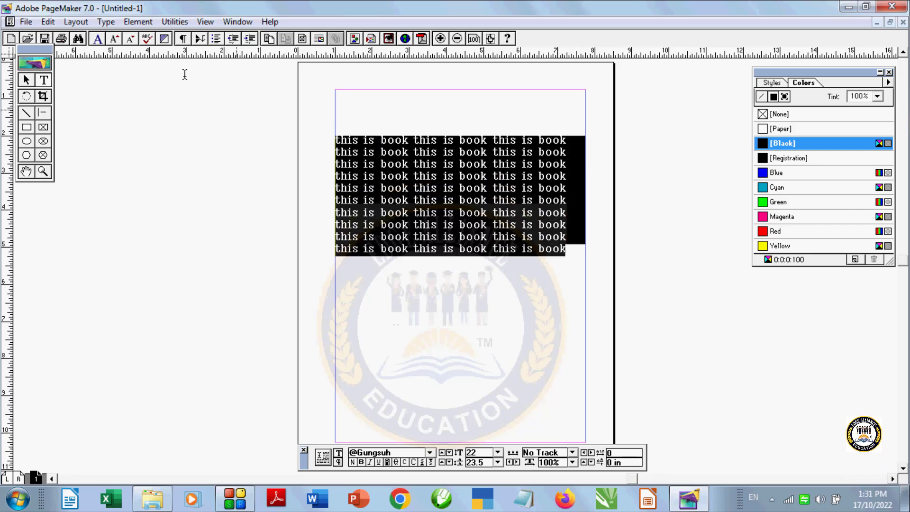
{"action": "left_click", "coordinate": [106, 22]}
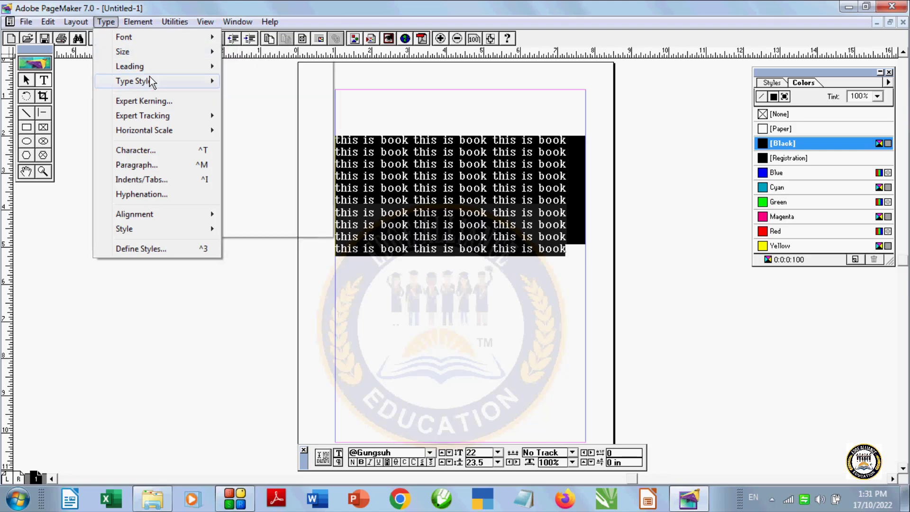
{"action": "mouse_move", "coordinate": [149, 79]}
{"action": "left_click", "coordinate": [248, 95]}
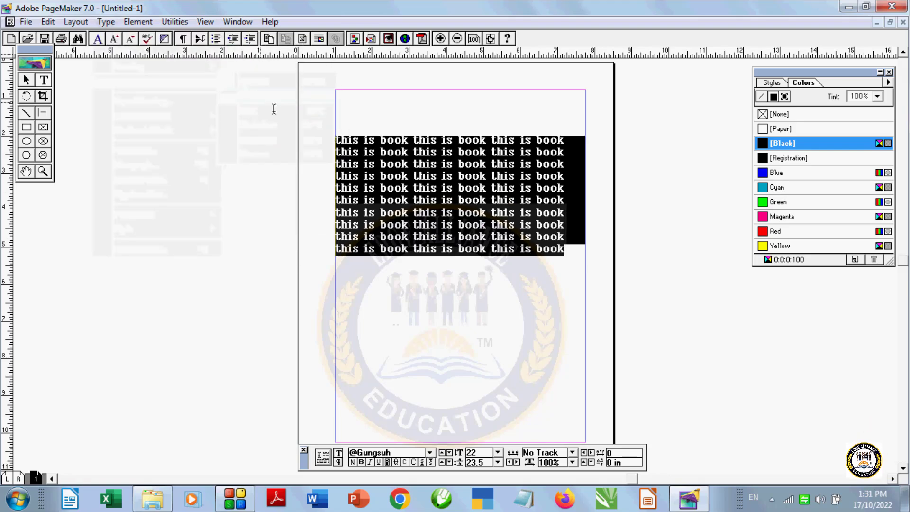
{"action": "left_click", "coordinate": [453, 237]}
{"action": "left_click_drag", "start_coordinate": [558, 253], "coordinate": [370, 122]}
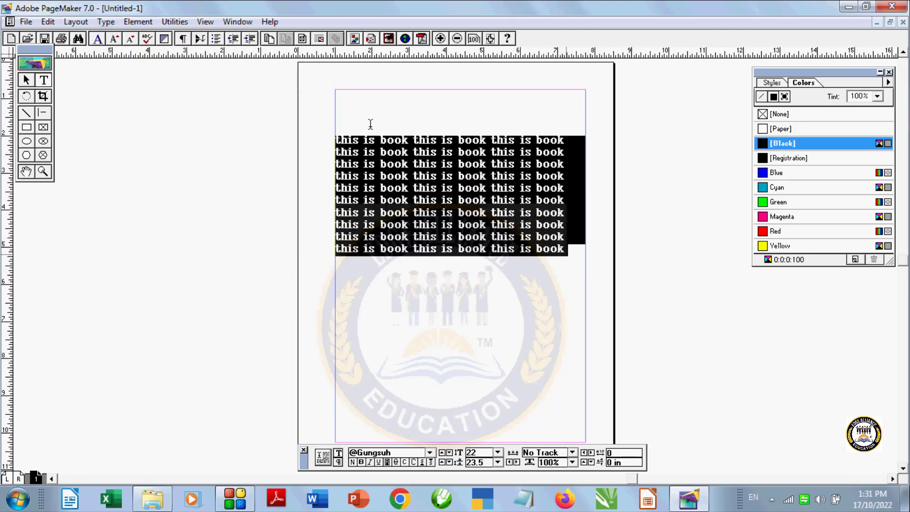
Remove the Bold type style from the selected paragraph text.
{"action": "left_click", "coordinate": [106, 21]}
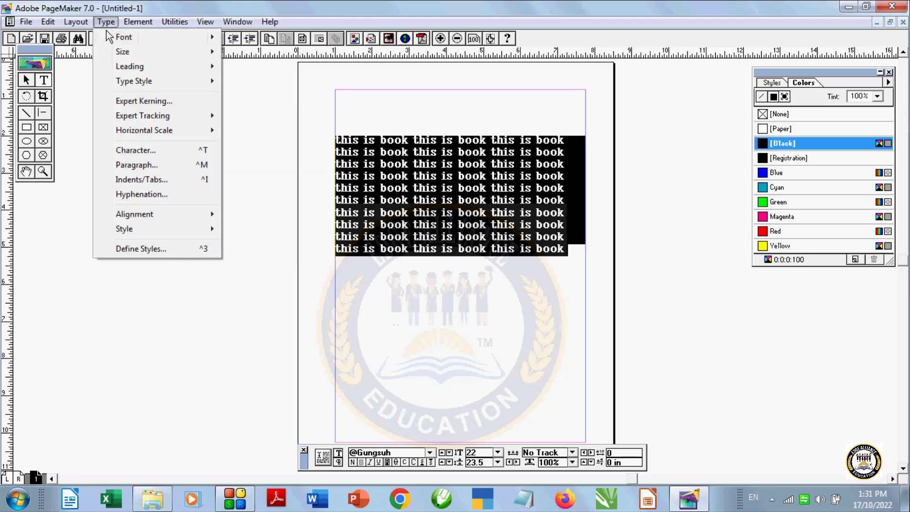
{"action": "mouse_move", "coordinate": [149, 80]}
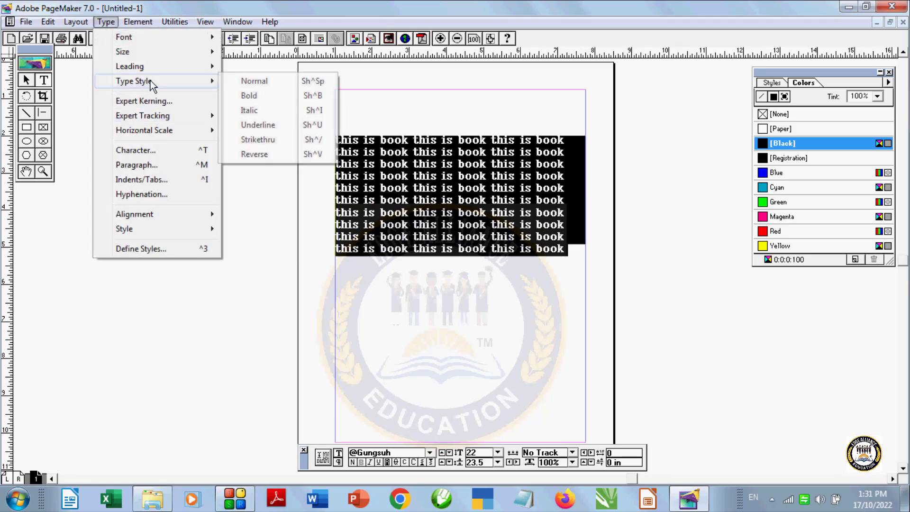
{"action": "left_click", "coordinate": [235, 95]}
{"action": "left_click", "coordinate": [106, 21]}
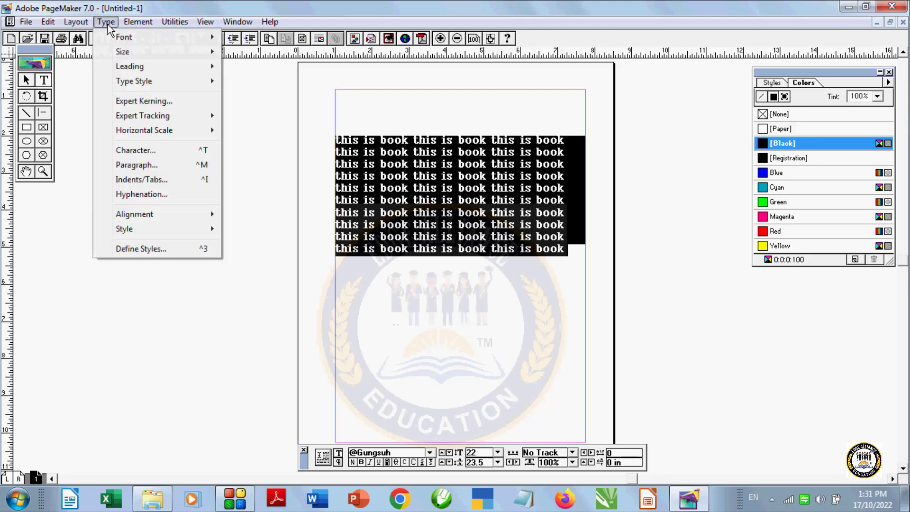
{"action": "mouse_move", "coordinate": [134, 82]}
{"action": "left_click", "coordinate": [237, 95]}
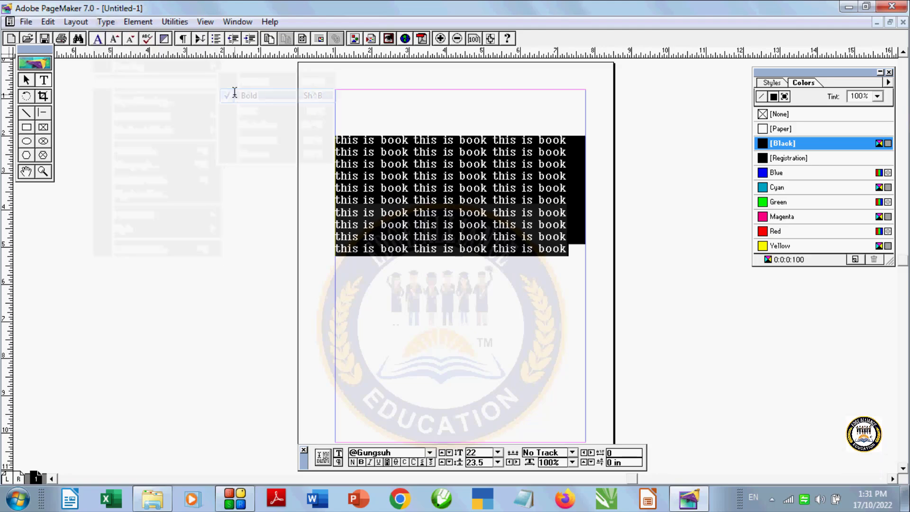
Try the Italic type style on the selected paragraph text and remove it again.
{"action": "left_click", "coordinate": [108, 22]}
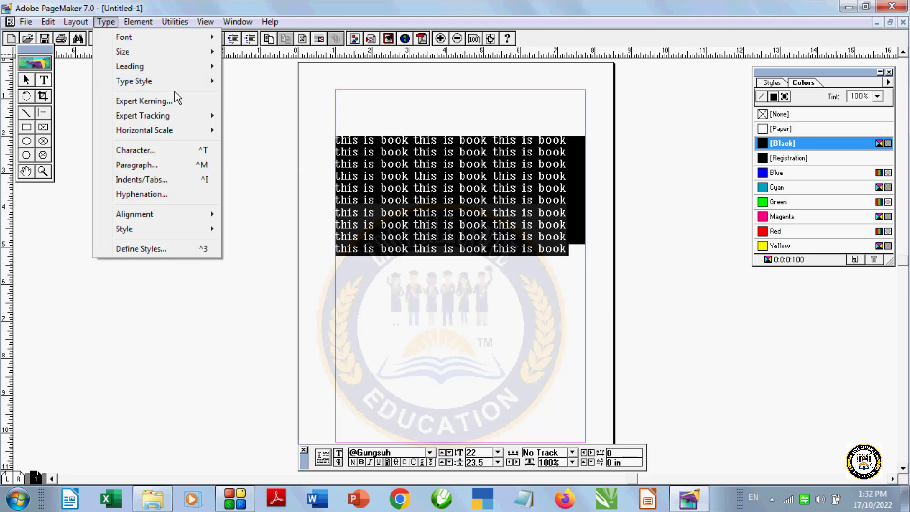
{"action": "mouse_move", "coordinate": [156, 82]}
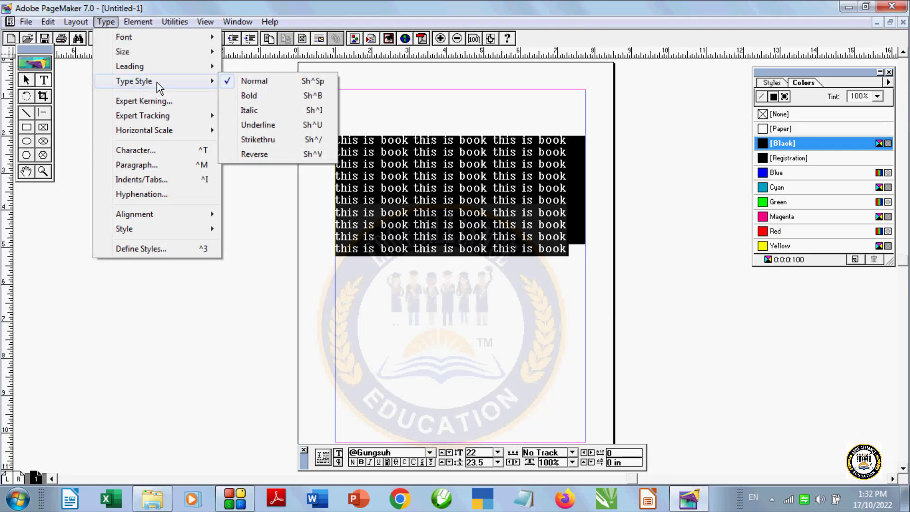
{"action": "left_click", "coordinate": [248, 110]}
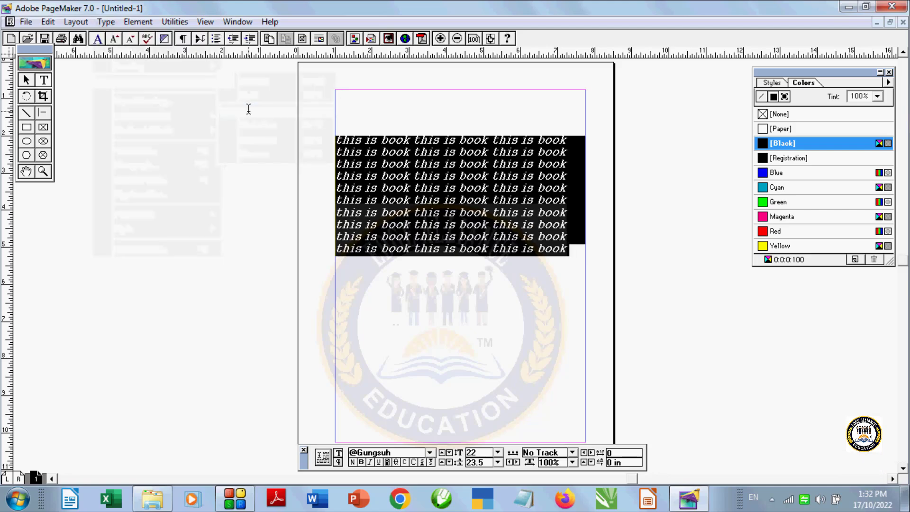
{"action": "left_click", "coordinate": [108, 25]}
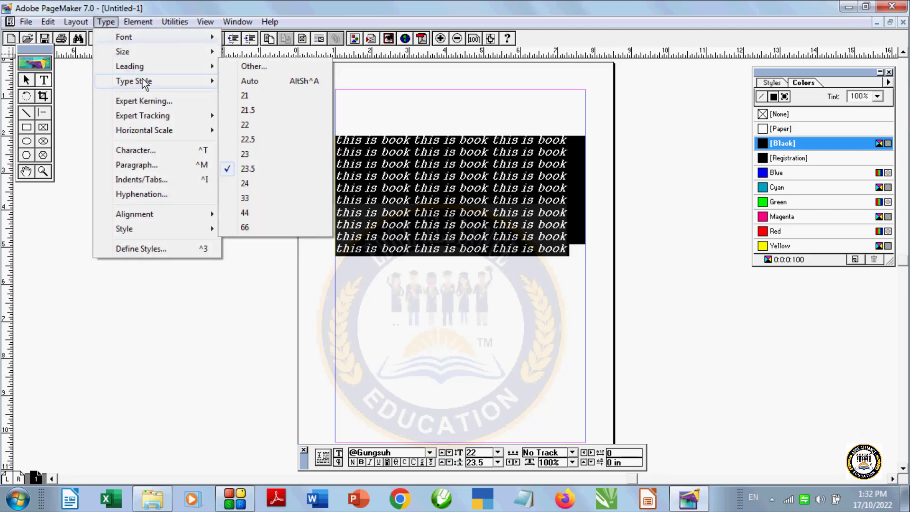
{"action": "mouse_move", "coordinate": [145, 83]}
{"action": "left_click", "coordinate": [228, 110]}
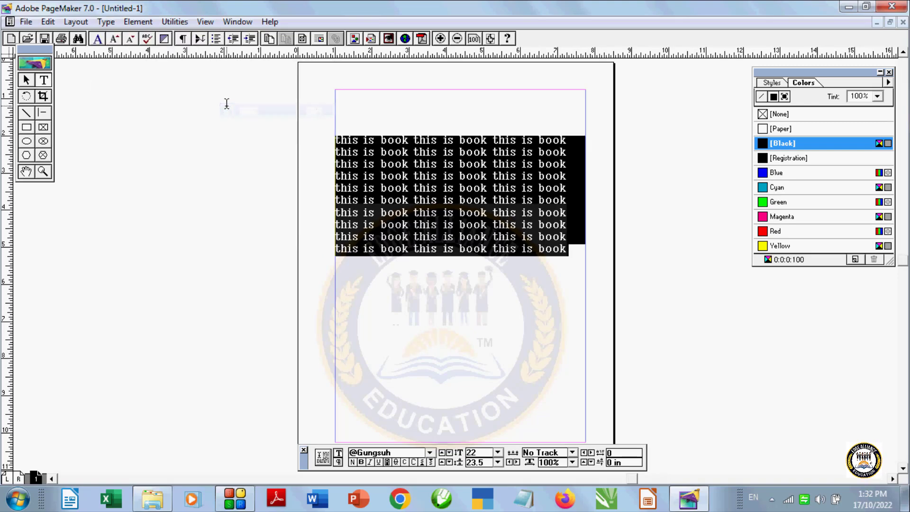
Apply the Underline type style to the whole paragraph and deselect the text.
{"action": "left_click", "coordinate": [108, 23]}
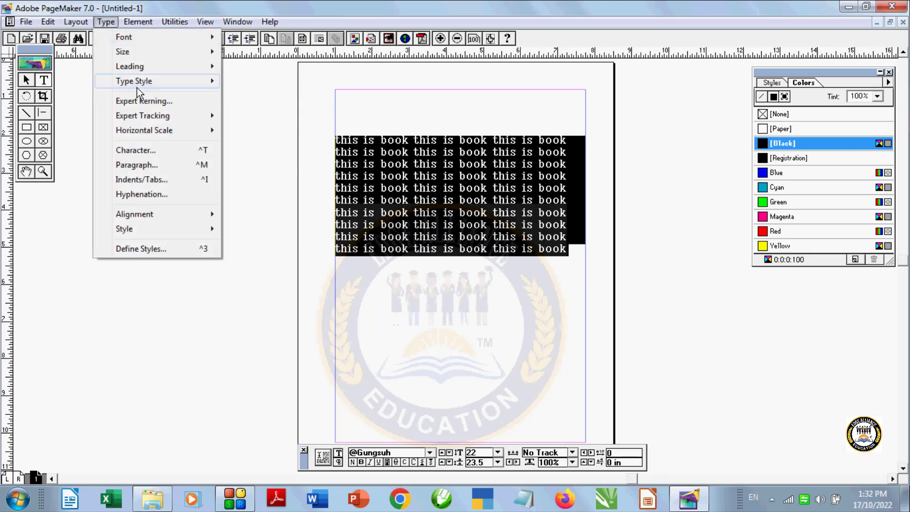
{"action": "mouse_move", "coordinate": [137, 84]}
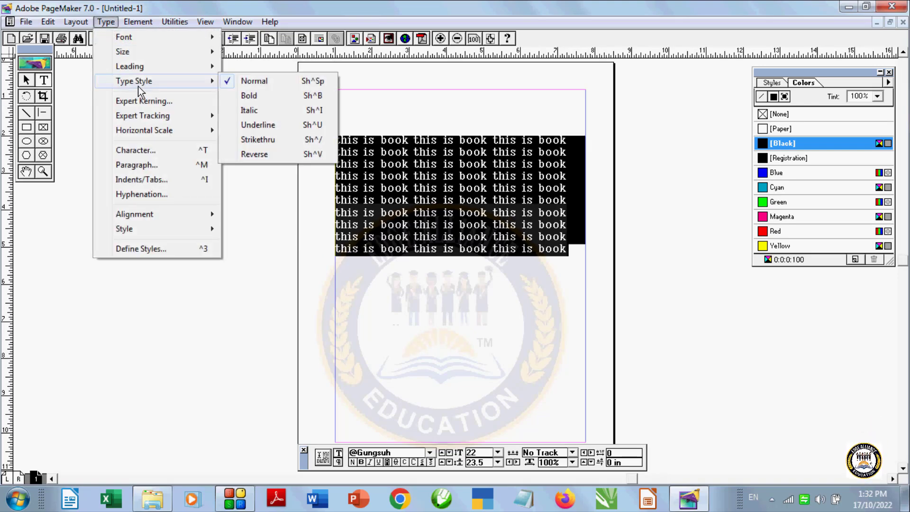
{"action": "left_click", "coordinate": [248, 125]}
{"action": "left_click", "coordinate": [378, 186]}
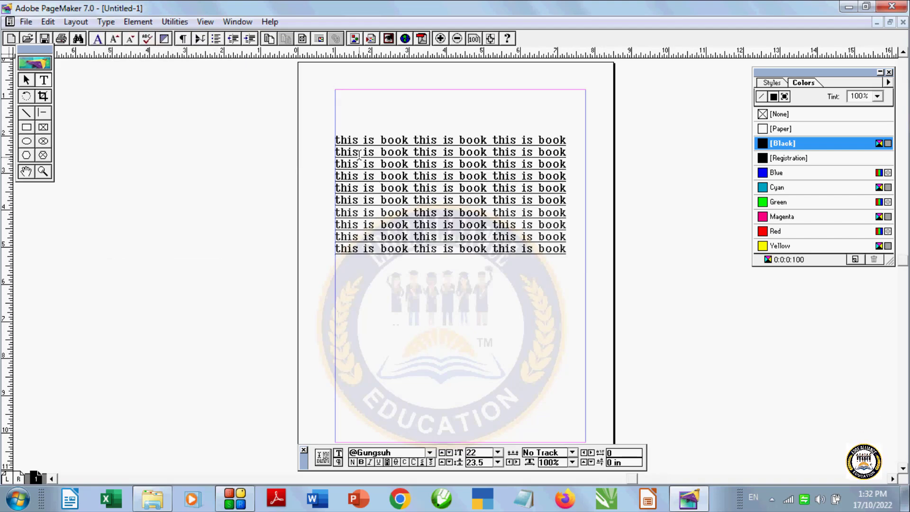
Remove the Underline type style from the paragraph except for the last two letters, and deselect the text.
{"action": "left_click_drag", "start_coordinate": [552, 249], "coordinate": [366, 123]}
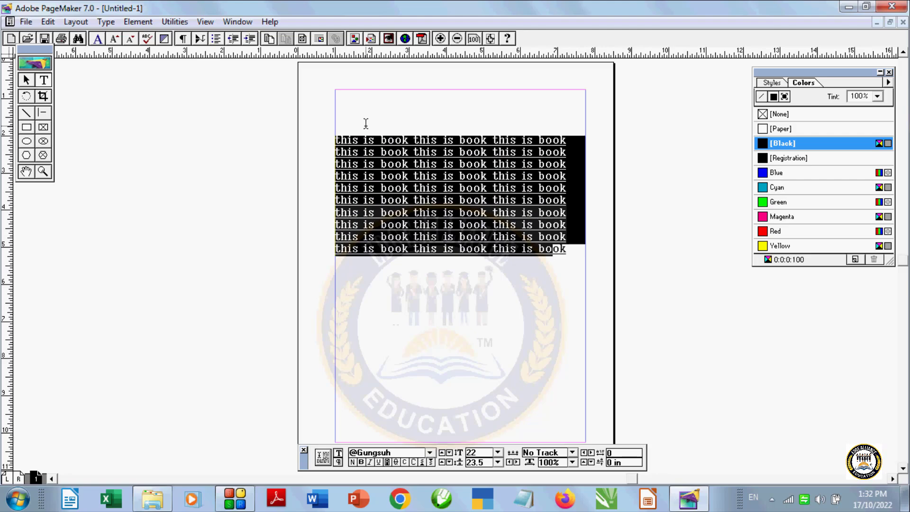
{"action": "left_click", "coordinate": [107, 22]}
{"action": "mouse_move", "coordinate": [142, 85]}
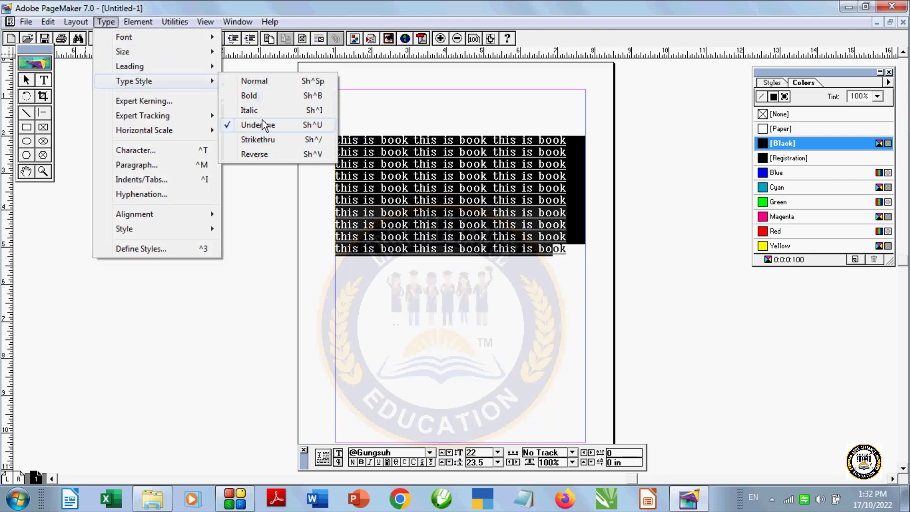
{"action": "left_click", "coordinate": [245, 125]}
{"action": "left_click", "coordinate": [107, 23]}
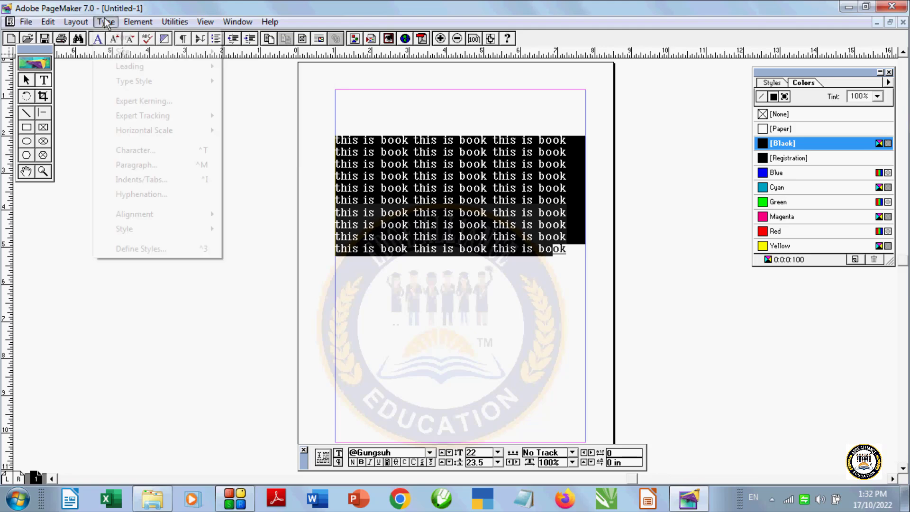
{"action": "mouse_move", "coordinate": [137, 85]}
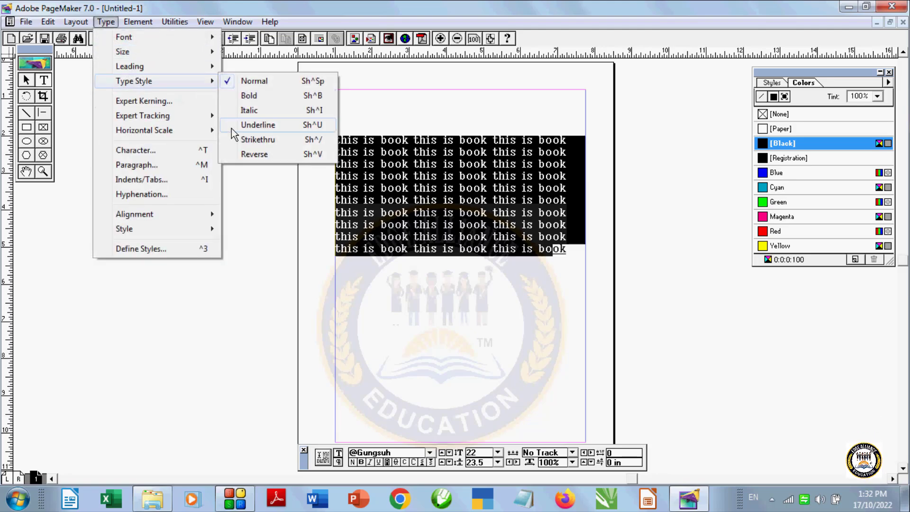
{"action": "left_click", "coordinate": [320, 177]}
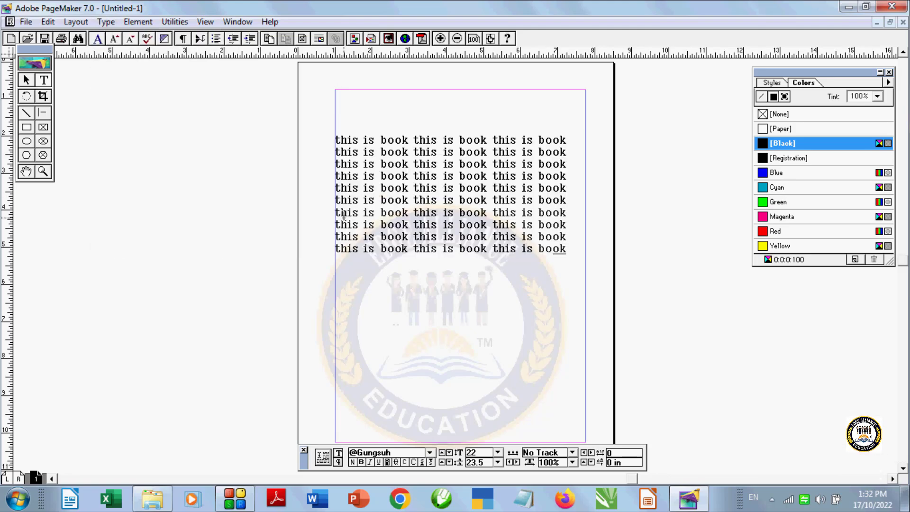
Try the Strikethru type style on the last four lines of the paragraph and remove it again.
{"action": "left_click_drag", "start_coordinate": [341, 214], "coordinate": [370, 287]}
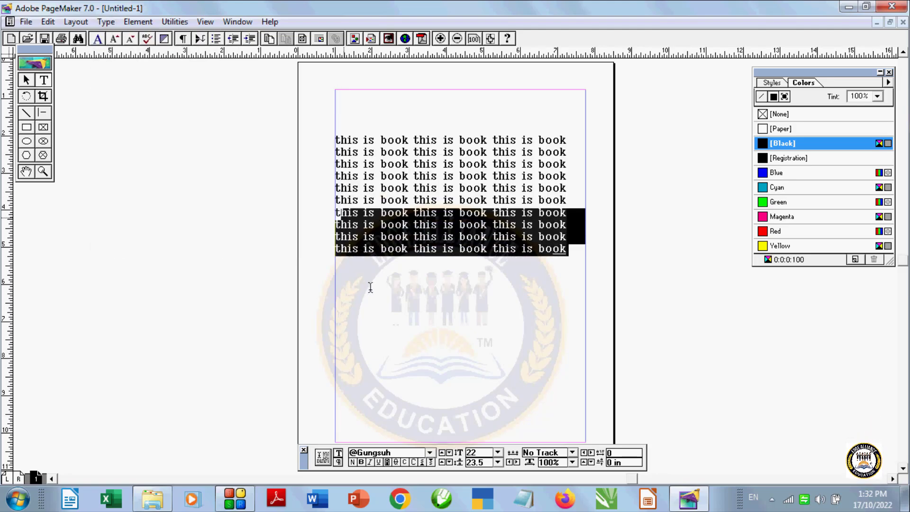
{"action": "left_click", "coordinate": [106, 22]}
{"action": "mouse_move", "coordinate": [124, 83]}
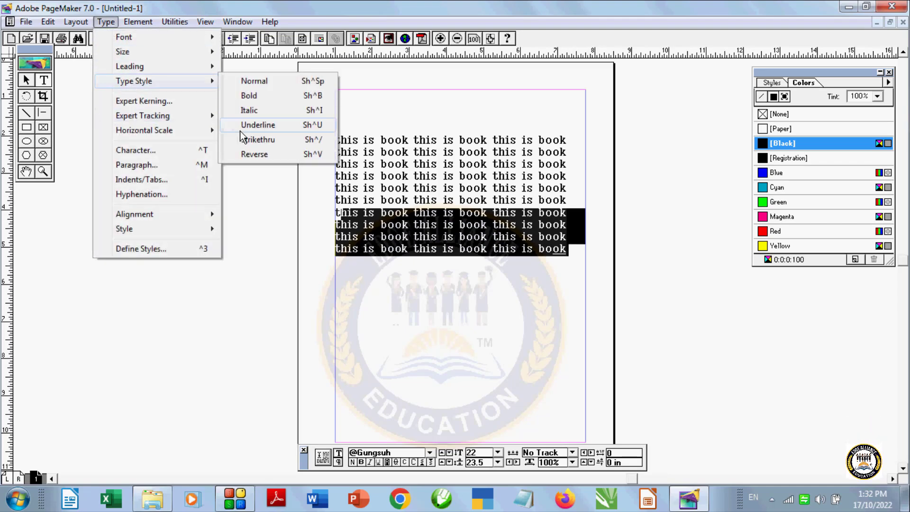
{"action": "left_click", "coordinate": [255, 138]}
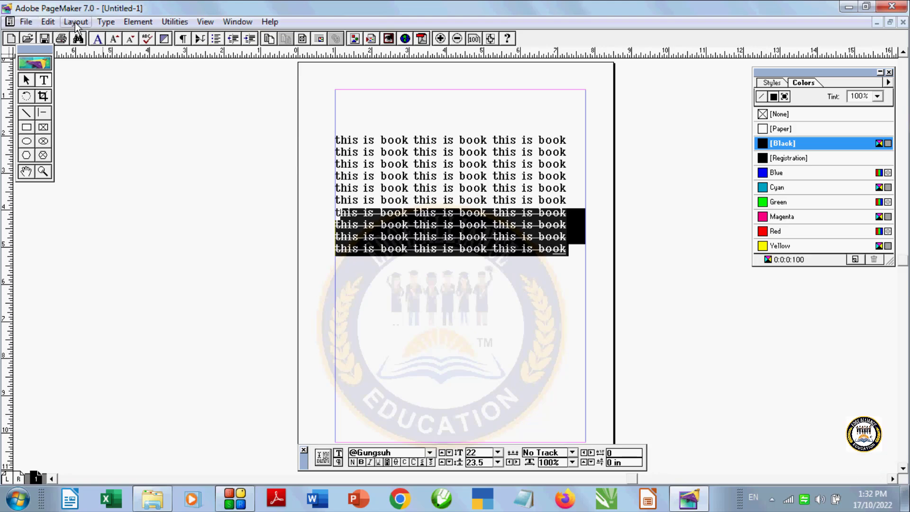
{"action": "left_click", "coordinate": [106, 22]}
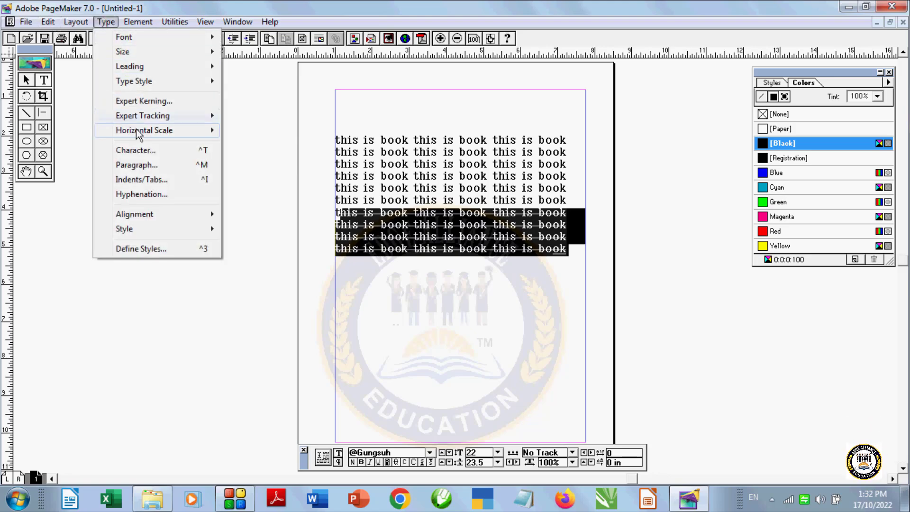
{"action": "mouse_move", "coordinate": [142, 83]}
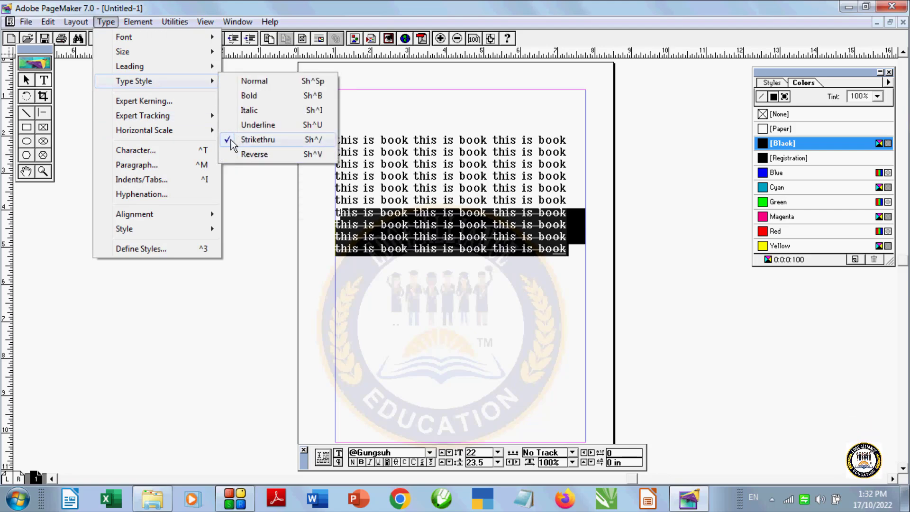
{"action": "left_click", "coordinate": [256, 140]}
Select the text from the paragraph's second line to its end, and switch the Reverse type style on and off again.
{"action": "left_click_drag", "start_coordinate": [336, 139], "coordinate": [220, 142]}
{"action": "left_click", "coordinate": [98, 25]}
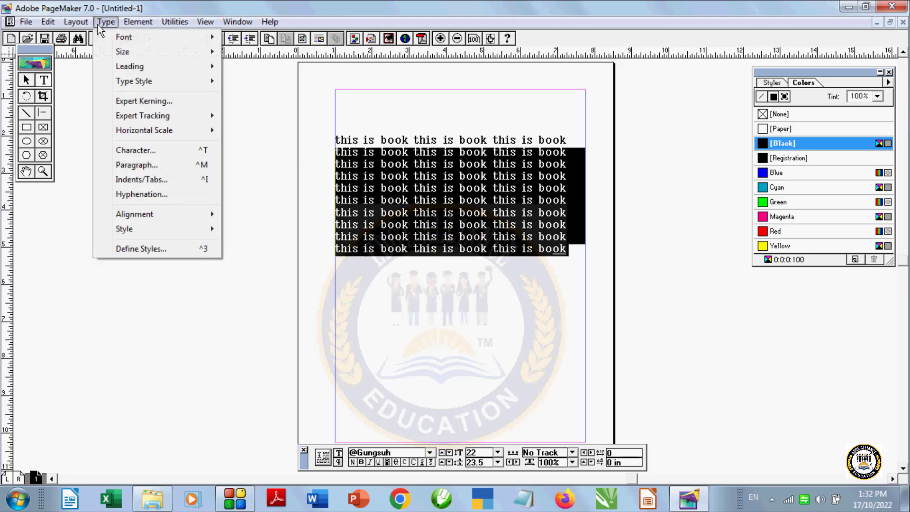
{"action": "mouse_move", "coordinate": [147, 132]}
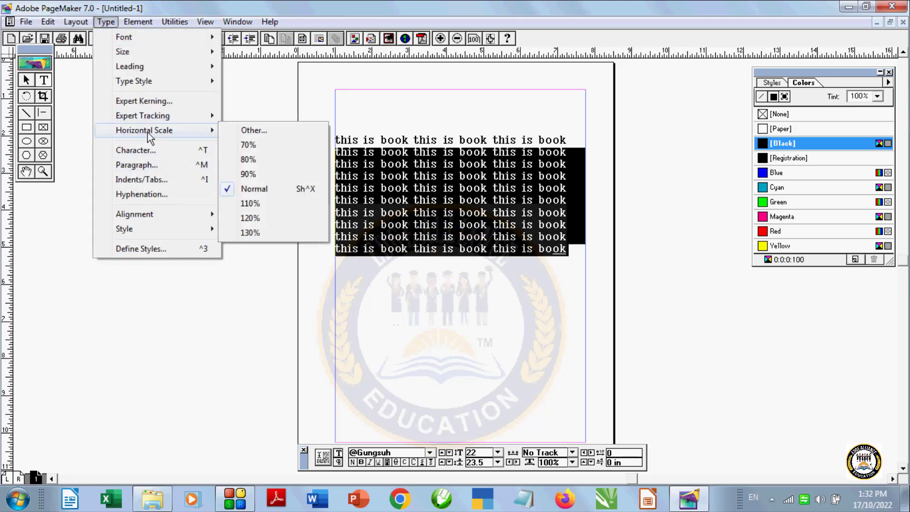
{"action": "mouse_move", "coordinate": [161, 83]}
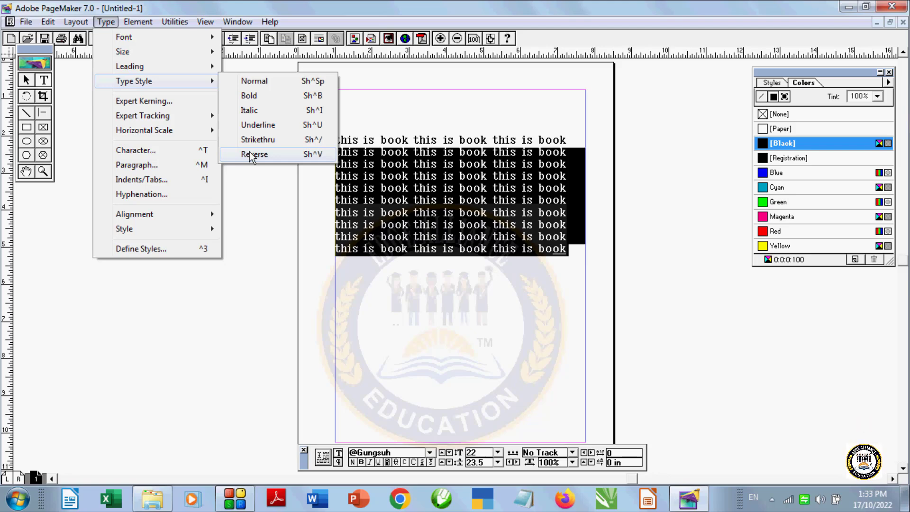
{"action": "left_click", "coordinate": [253, 155]}
{"action": "left_click", "coordinate": [111, 24]}
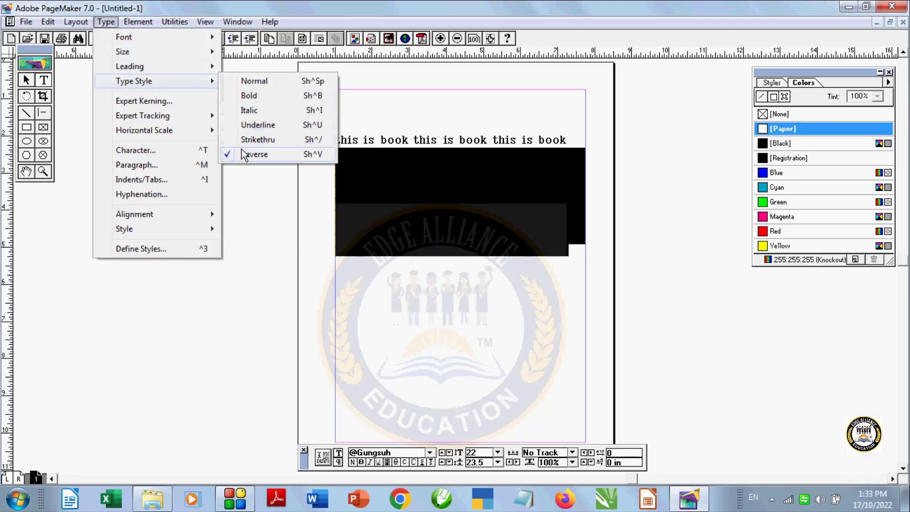
{"action": "left_click", "coordinate": [241, 152]}
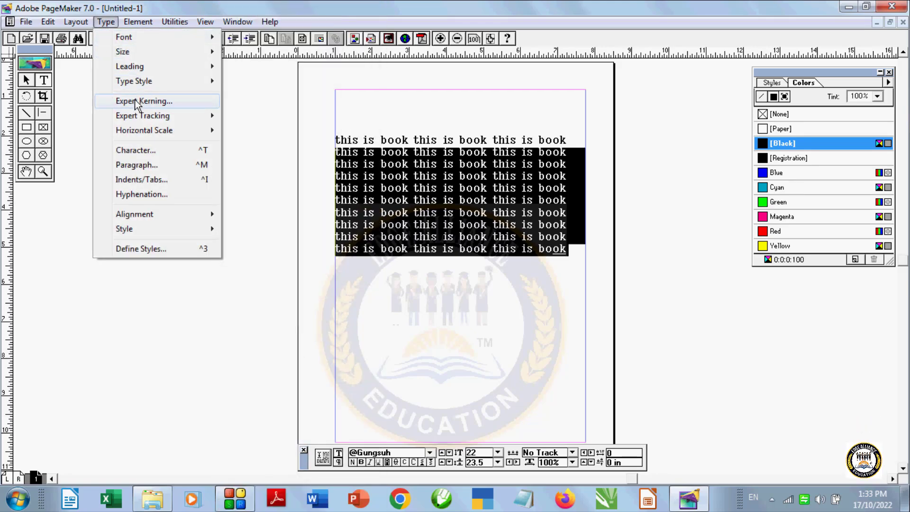
{"action": "mouse_move", "coordinate": [147, 115]}
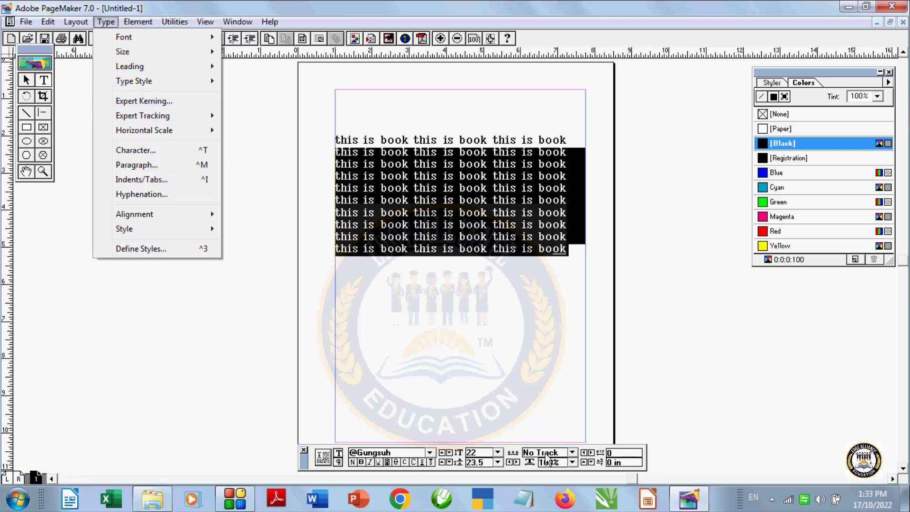
{"action": "left_click", "coordinate": [571, 453]}
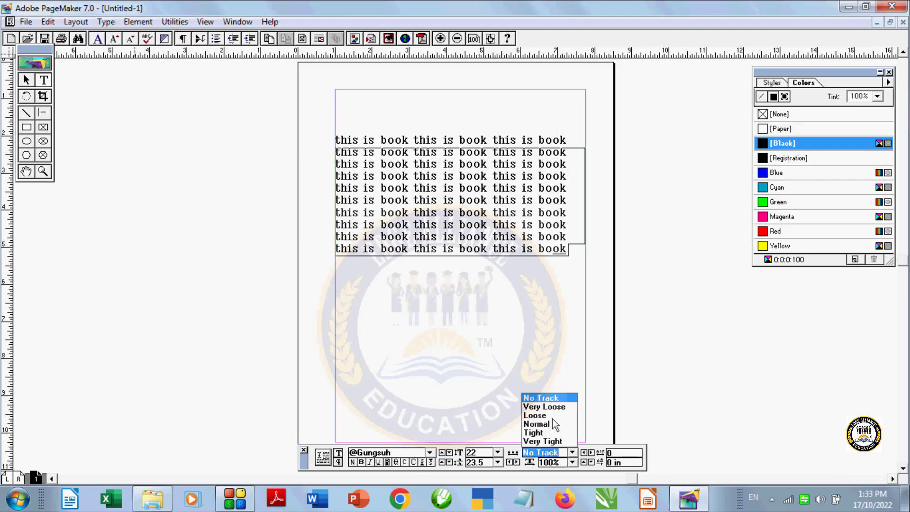
{"action": "left_click", "coordinate": [459, 315]}
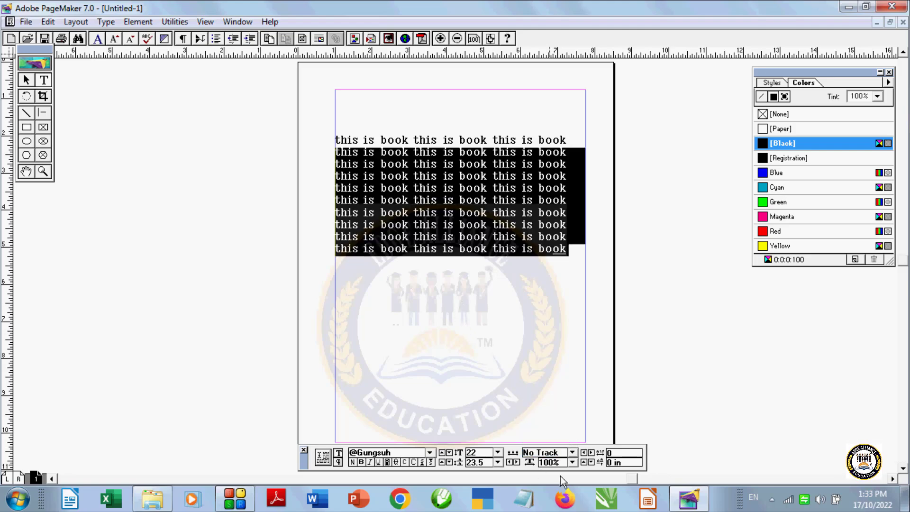
{"action": "left_click", "coordinate": [571, 453]}
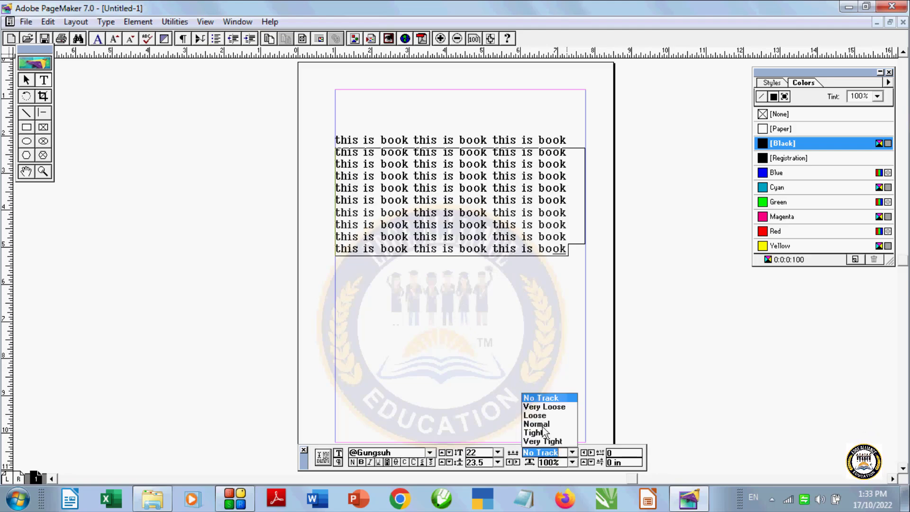
{"action": "left_click", "coordinate": [487, 343]}
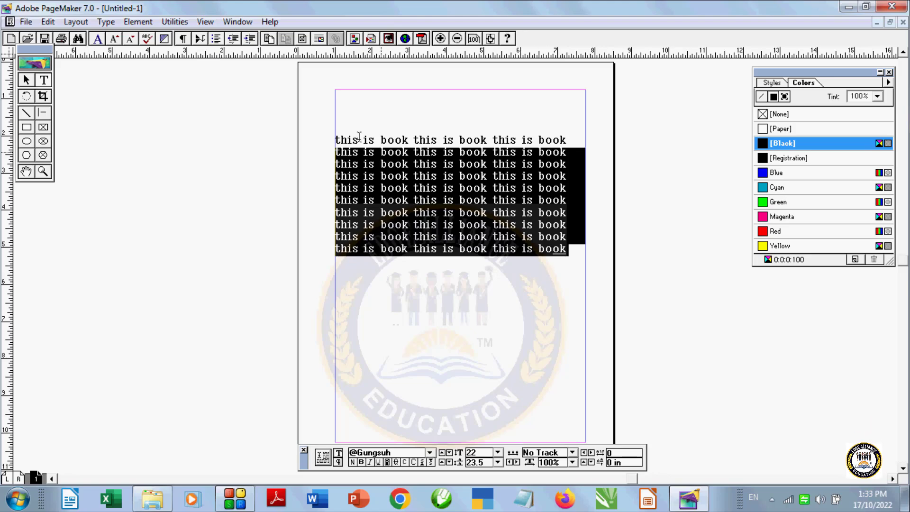
Try kern strengths of 1.870 and 0.206 in Expert Kerning for the selected lines, and cancel the change.
{"action": "left_click", "coordinate": [106, 22]}
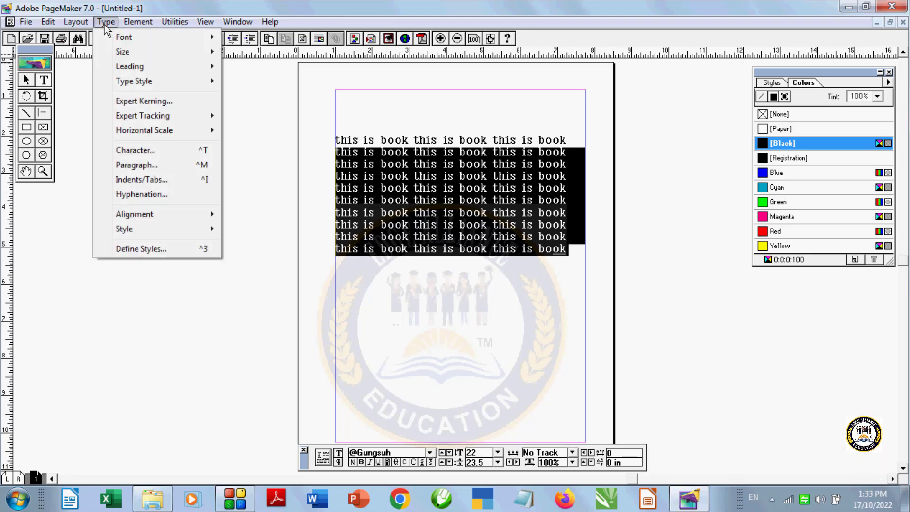
{"action": "left_click", "coordinate": [150, 101]}
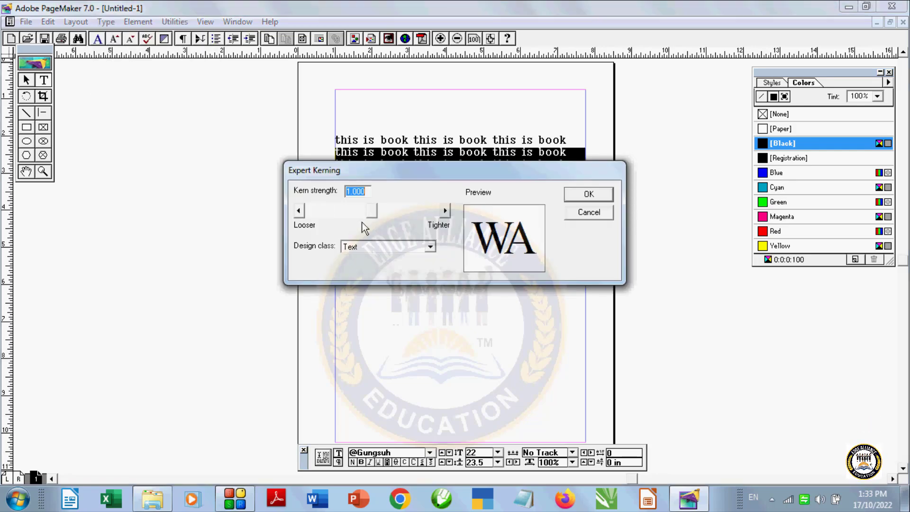
{"action": "left_click_drag", "start_coordinate": [377, 213], "coordinate": [415, 214]}
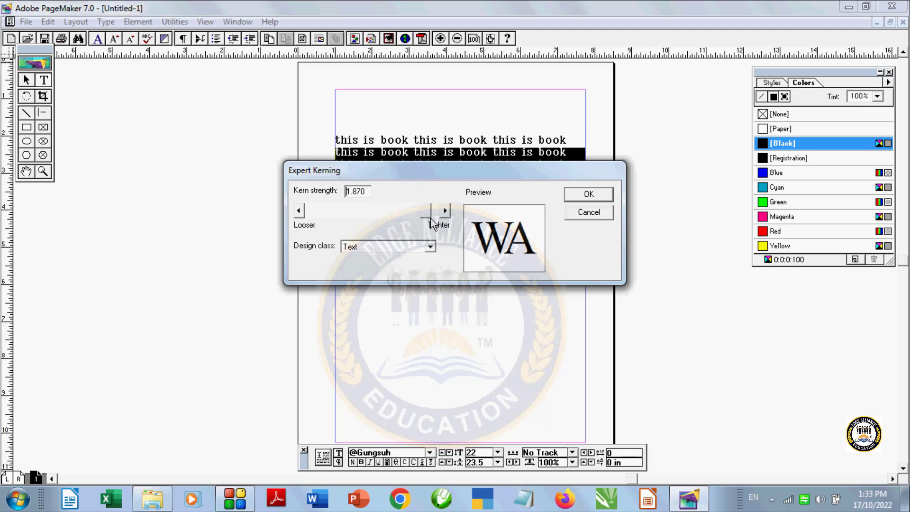
{"action": "left_click_drag", "start_coordinate": [430, 217], "coordinate": [327, 226]}
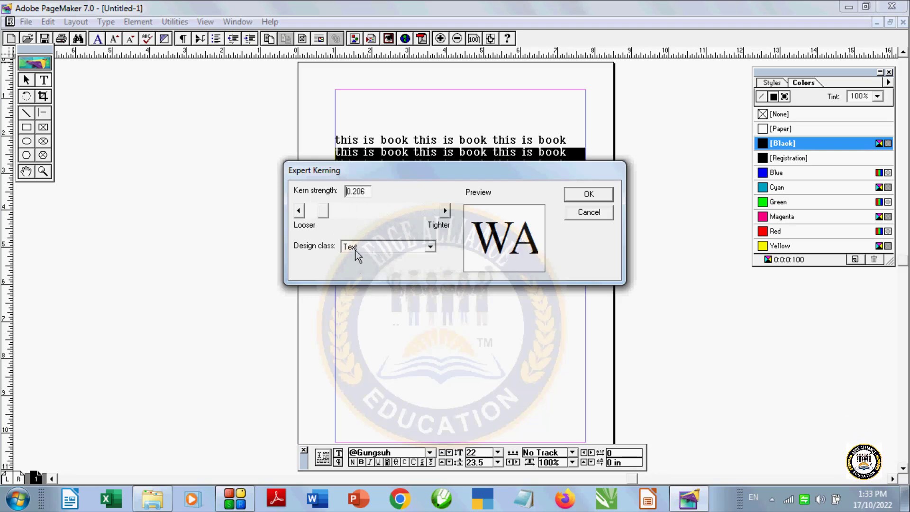
{"action": "left_click", "coordinate": [592, 211]}
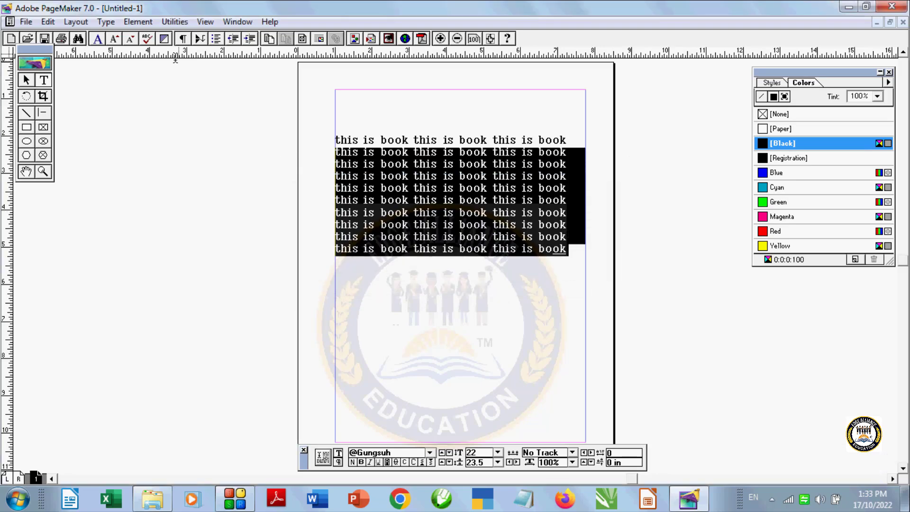
Try Very Loose and Loose expert tracking on the selected lines, and deselect the text.
{"action": "left_click", "coordinate": [106, 22]}
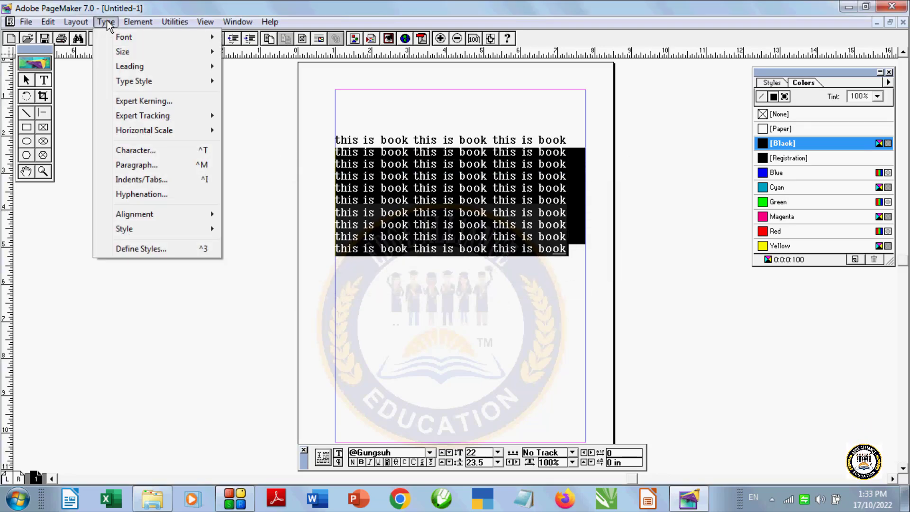
{"action": "mouse_move", "coordinate": [155, 115]}
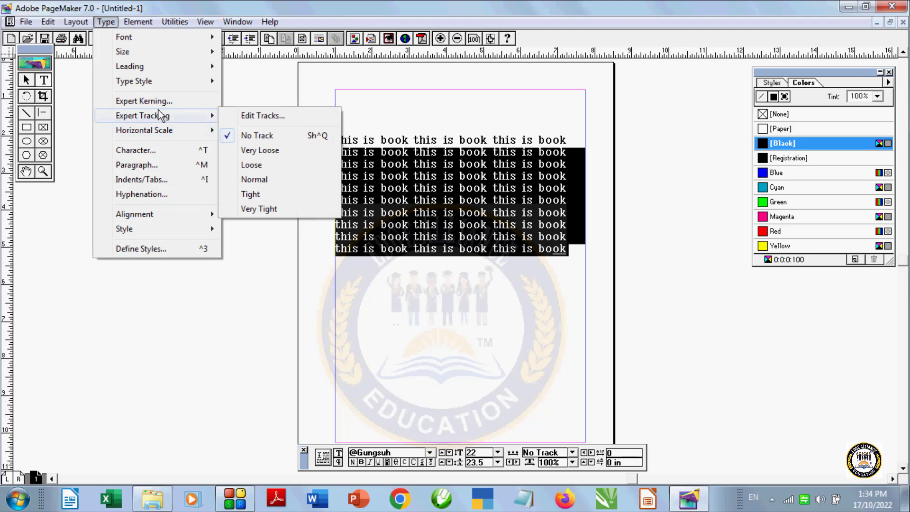
{"action": "mouse_move", "coordinate": [186, 115]}
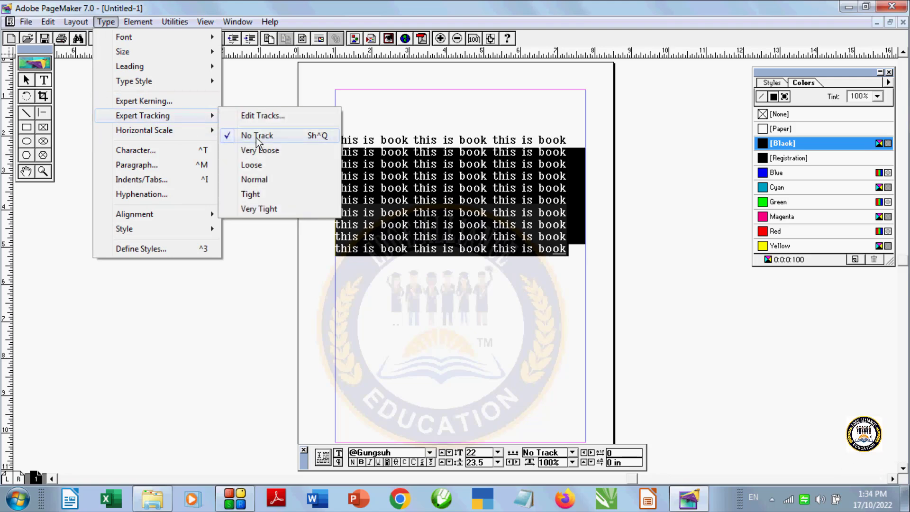
{"action": "left_click", "coordinate": [243, 151]}
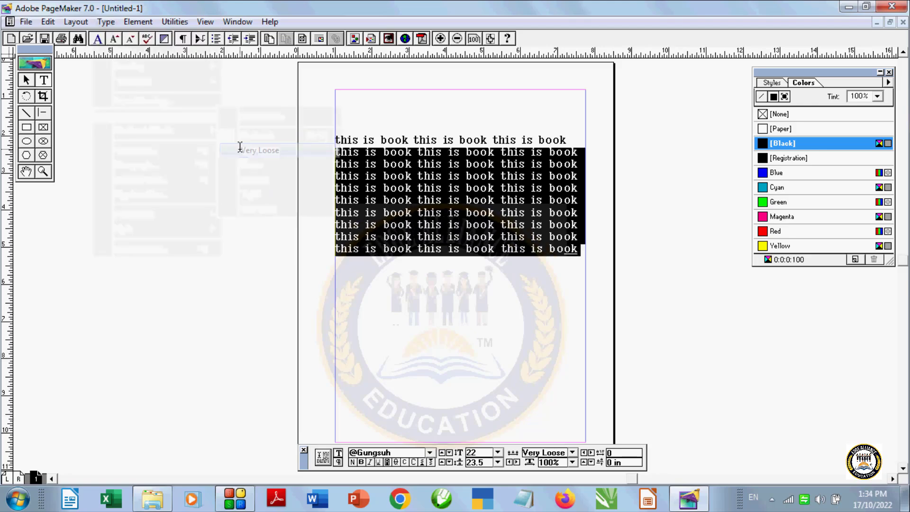
{"action": "left_click", "coordinate": [106, 22]}
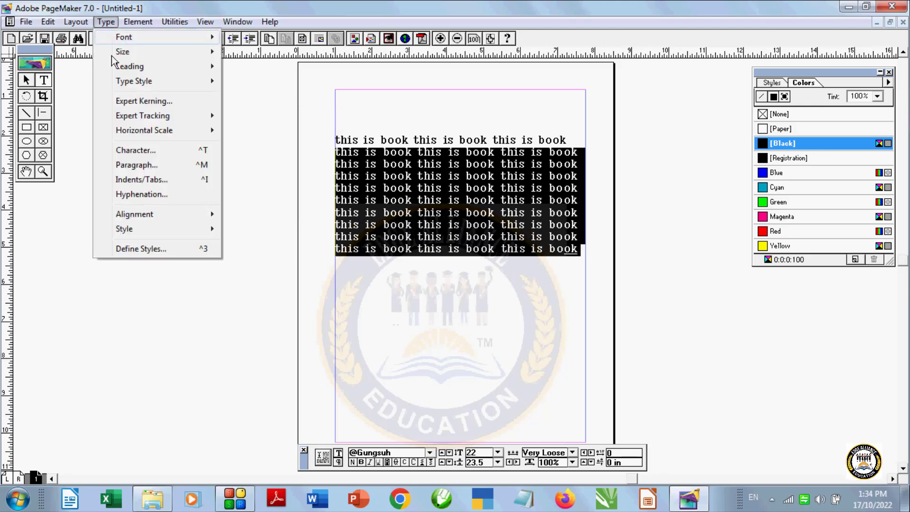
{"action": "mouse_move", "coordinate": [185, 115]}
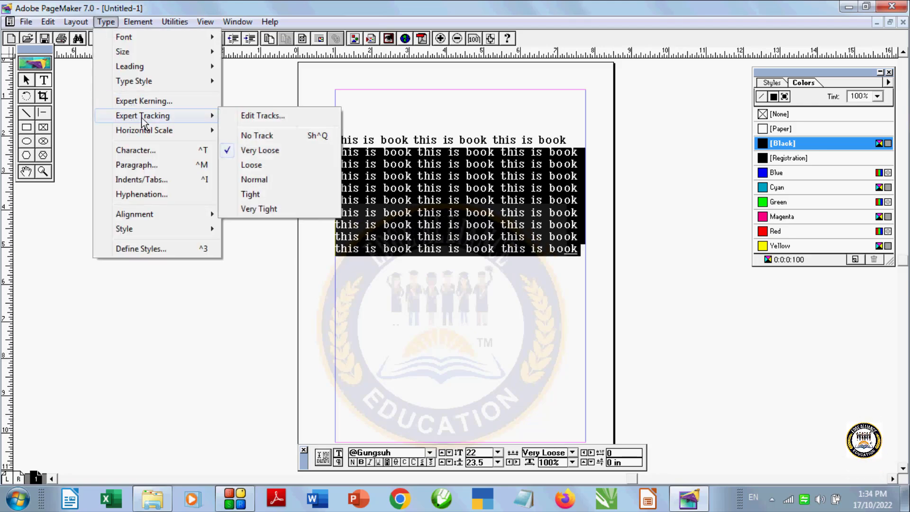
{"action": "left_click", "coordinate": [243, 165]}
{"action": "left_click", "coordinate": [203, 101]}
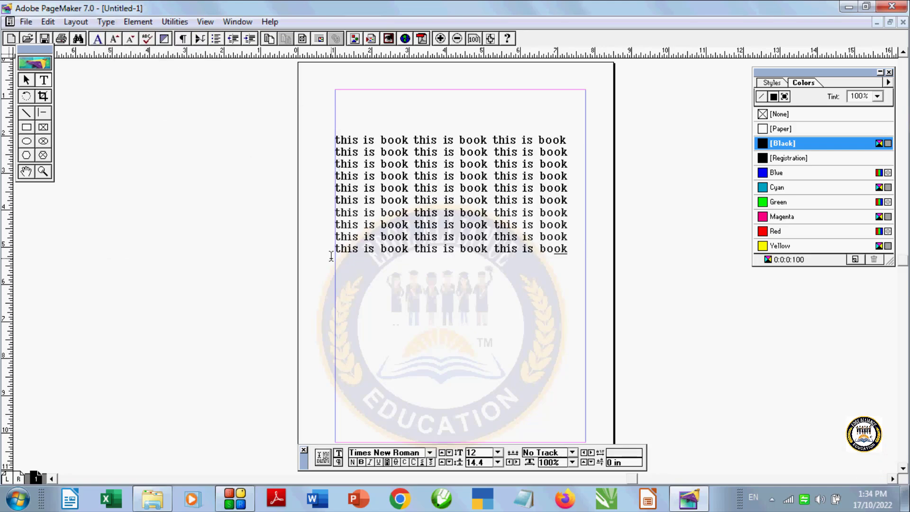
Select the whole paragraph and try Tight and Very Tight expert tracking on it.
{"action": "left_click_drag", "start_coordinate": [576, 246], "coordinate": [309, 142]}
{"action": "left_click", "coordinate": [107, 21]}
{"action": "mouse_move", "coordinate": [180, 115]}
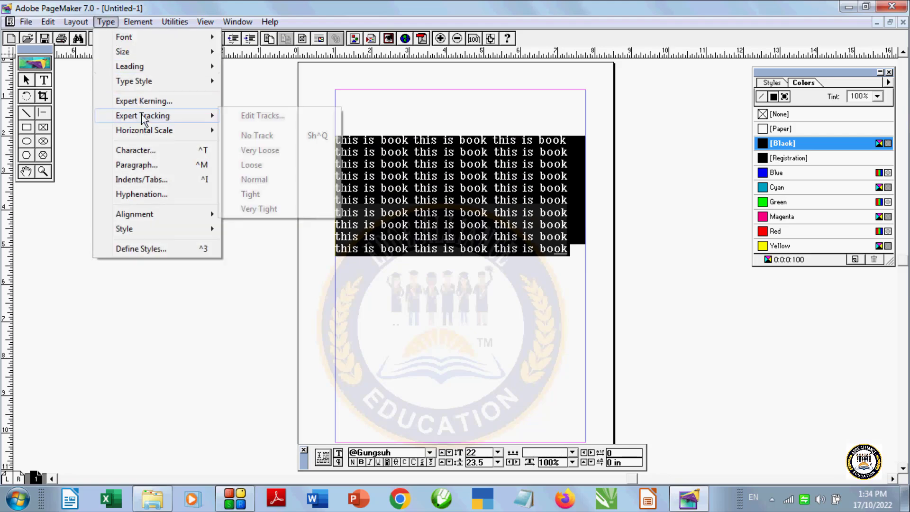
{"action": "left_click", "coordinate": [254, 195]}
{"action": "left_click", "coordinate": [106, 23]}
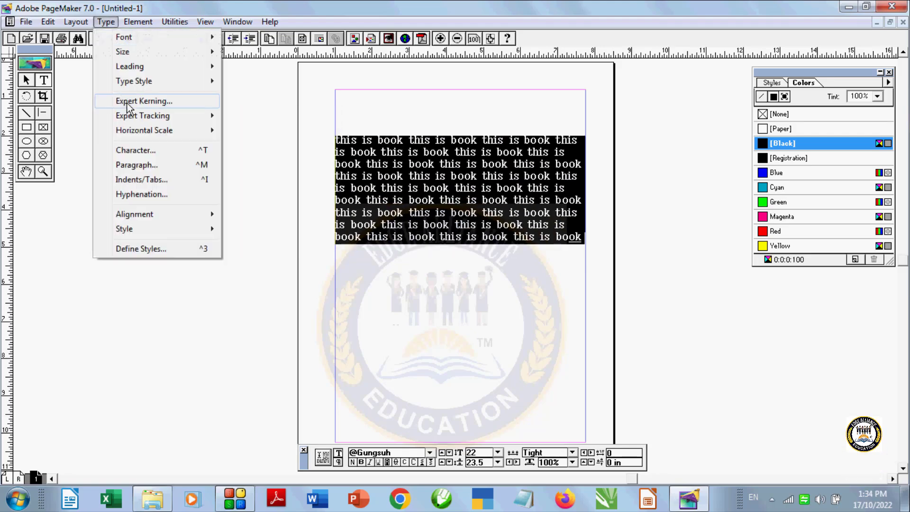
{"action": "mouse_move", "coordinate": [156, 122]}
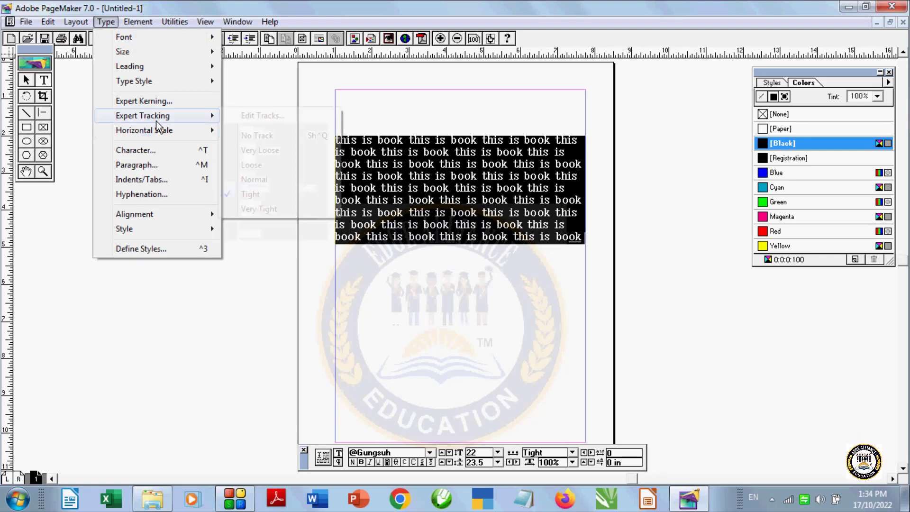
{"action": "left_click", "coordinate": [262, 209]}
Set the whole paragraph's expert tracking to No Track and deselect the text.
{"action": "left_click", "coordinate": [105, 23]}
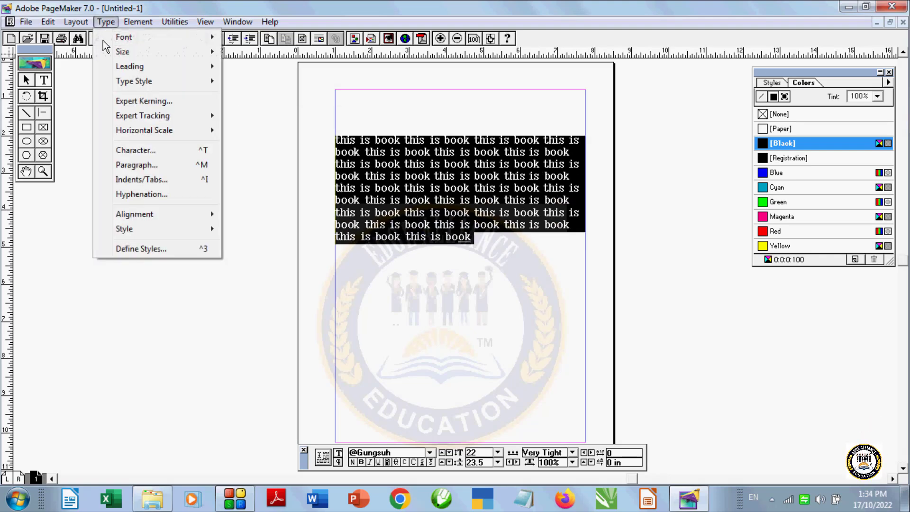
{"action": "mouse_move", "coordinate": [140, 116]}
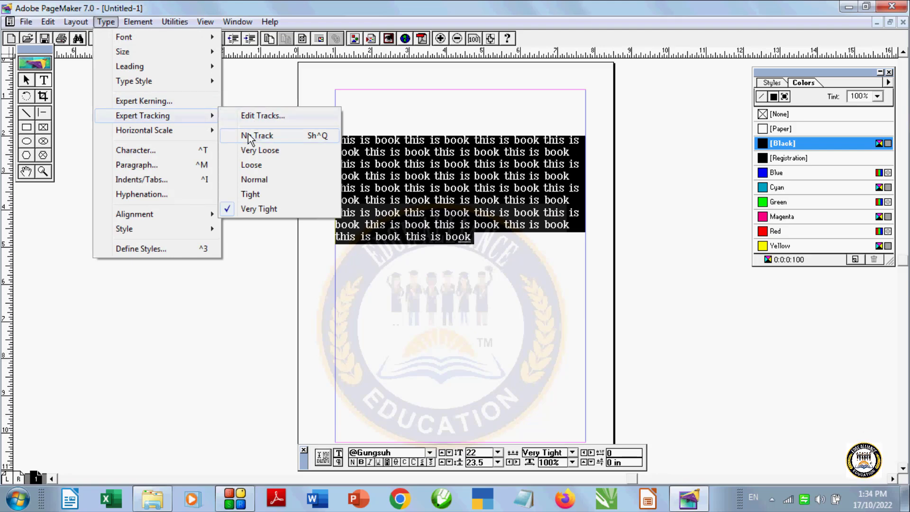
{"action": "left_click", "coordinate": [247, 135]}
{"action": "left_click", "coordinate": [448, 274]}
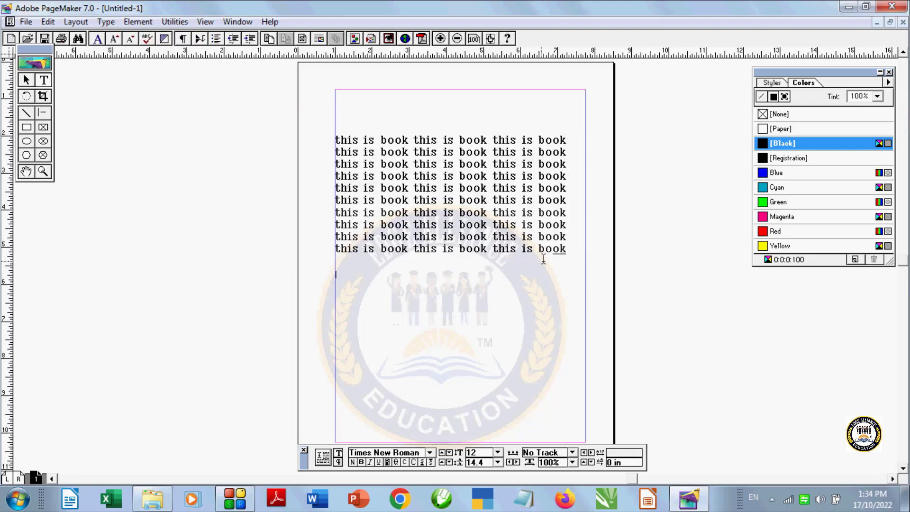
Select the whole paragraph, try a horizontal scale of 80% on it, and return the scale to Normal.
{"action": "left_click_drag", "start_coordinate": [573, 250], "coordinate": [335, 116]}
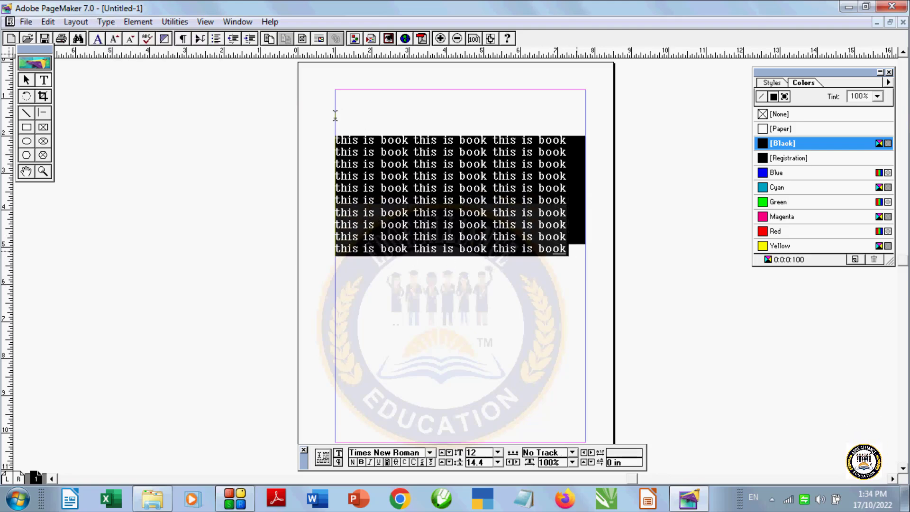
{"action": "left_click", "coordinate": [106, 21]}
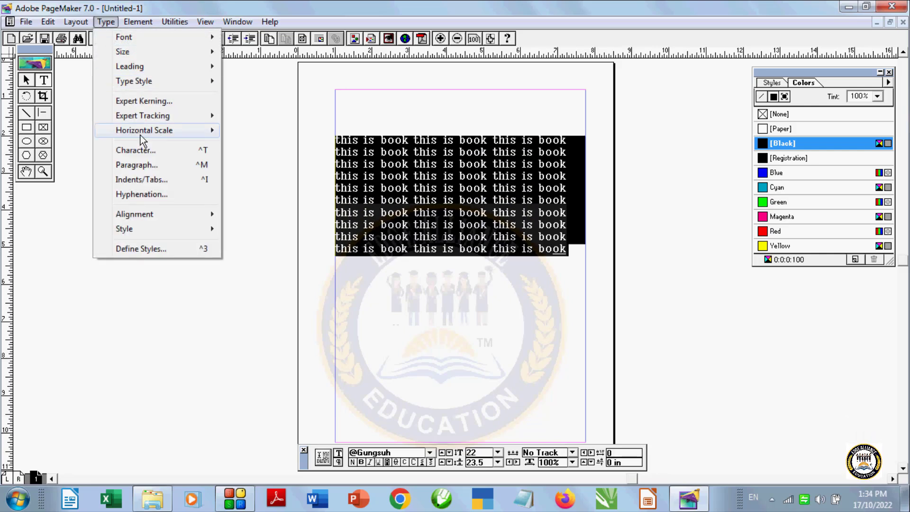
{"action": "mouse_move", "coordinate": [140, 135]}
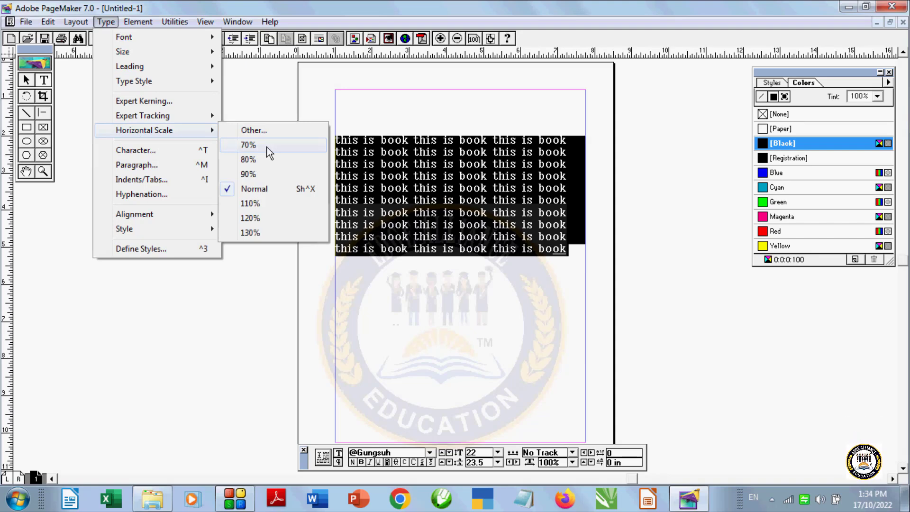
{"action": "left_click", "coordinate": [254, 159]}
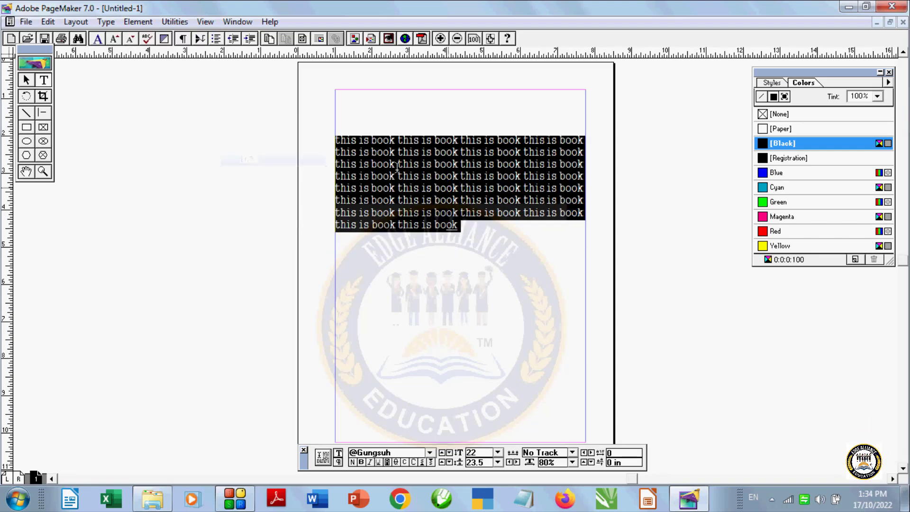
{"action": "left_click", "coordinate": [106, 21]}
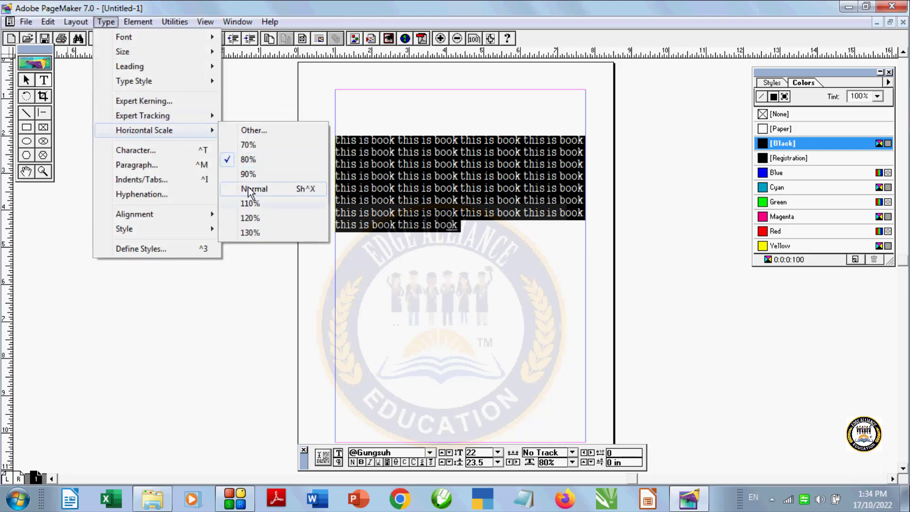
{"action": "left_click", "coordinate": [249, 189]}
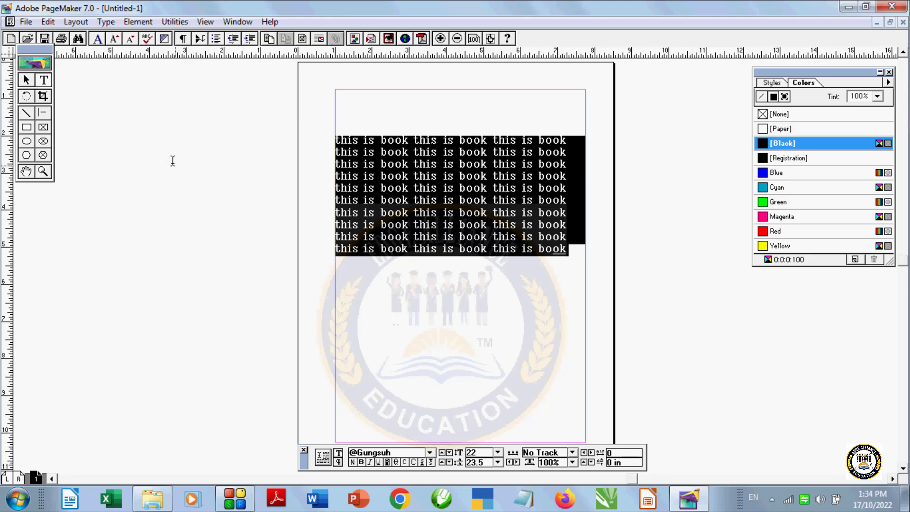
{"action": "left_click", "coordinate": [112, 23]}
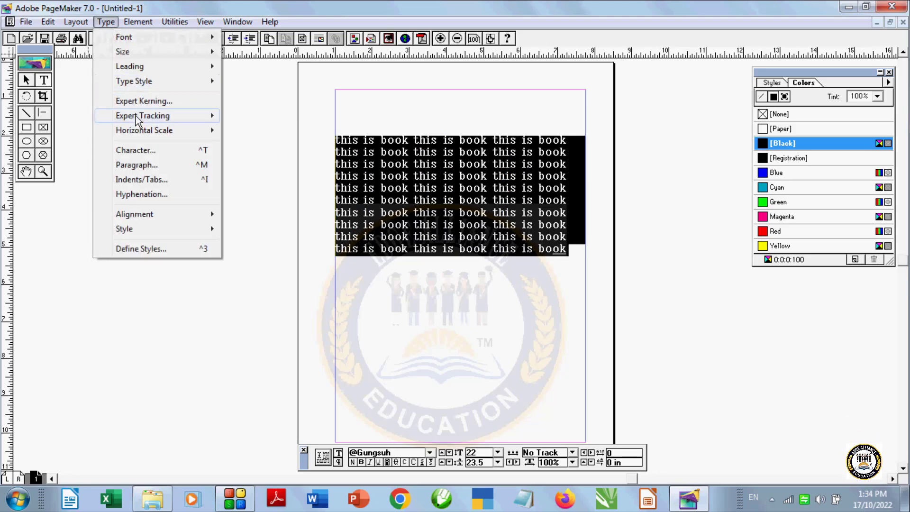
{"action": "mouse_move", "coordinate": [144, 135]}
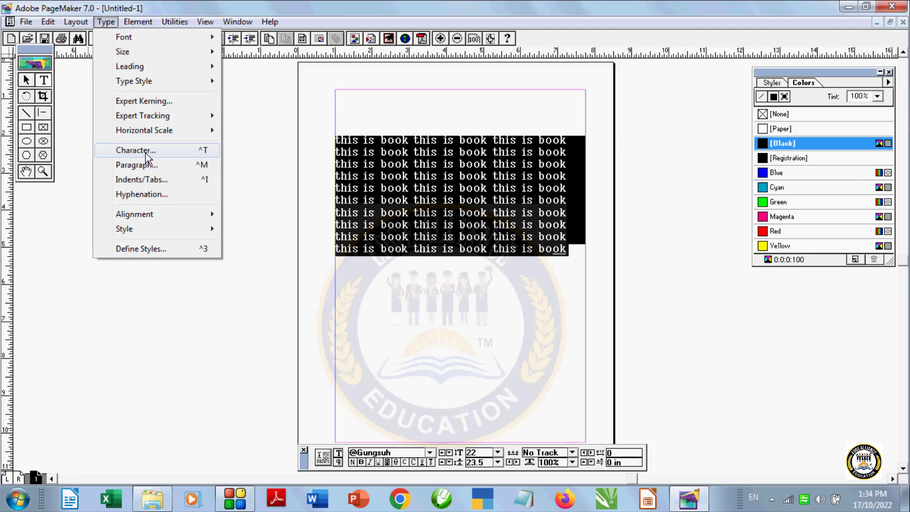
{"action": "left_click", "coordinate": [408, 282]}
Select the paragraph's first two lines, view their Character Specifications, and close the dialog without changes.
{"action": "left_click", "coordinate": [337, 139]}
{"action": "left_click_drag", "start_coordinate": [354, 163], "coordinate": [335, 126]}
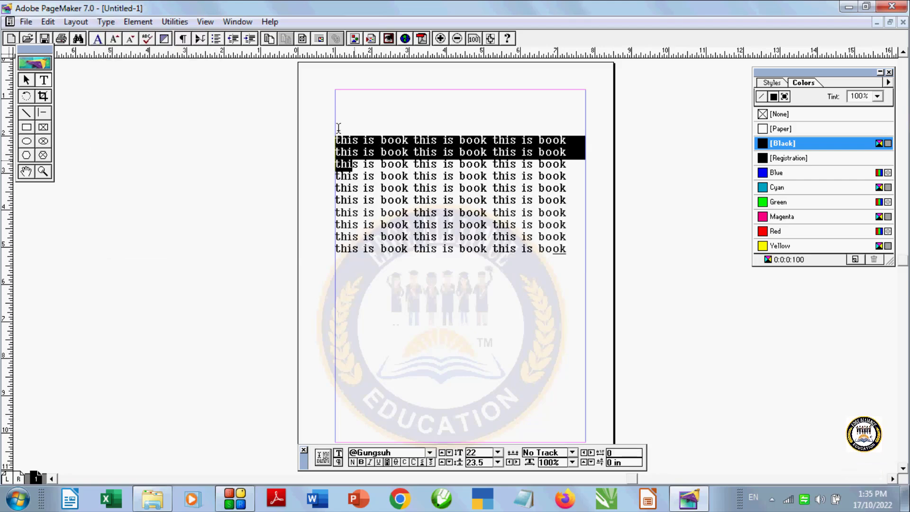
{"action": "left_click", "coordinate": [105, 24]}
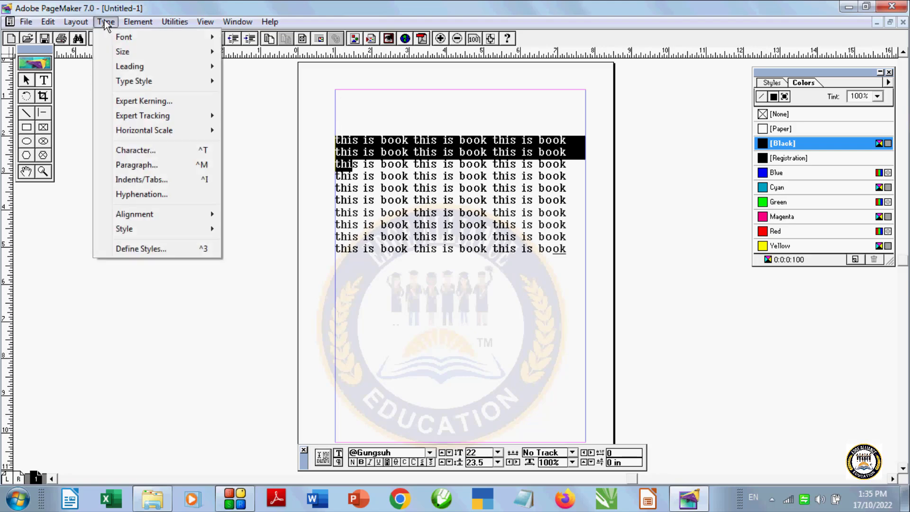
{"action": "left_click", "coordinate": [138, 150]}
{"action": "left_click_drag", "start_coordinate": [380, 154], "coordinate": [239, 226]}
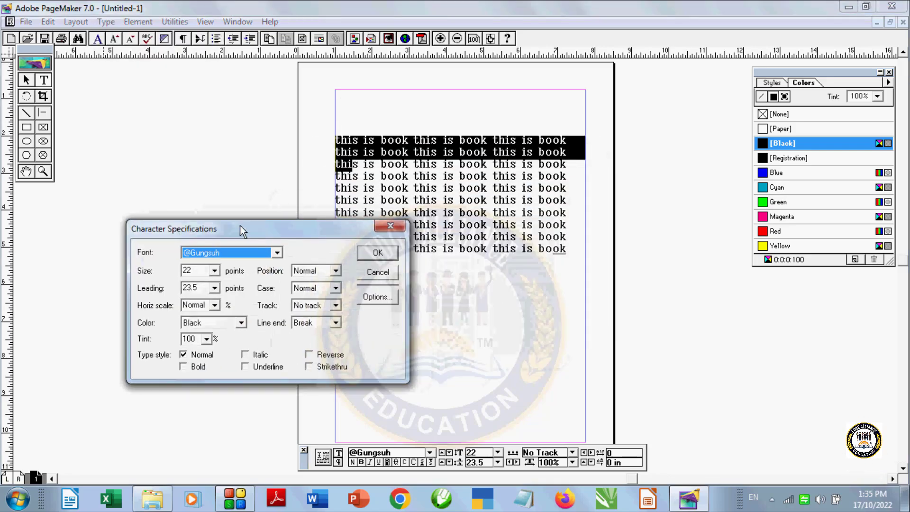
{"action": "left_click", "coordinate": [388, 227]}
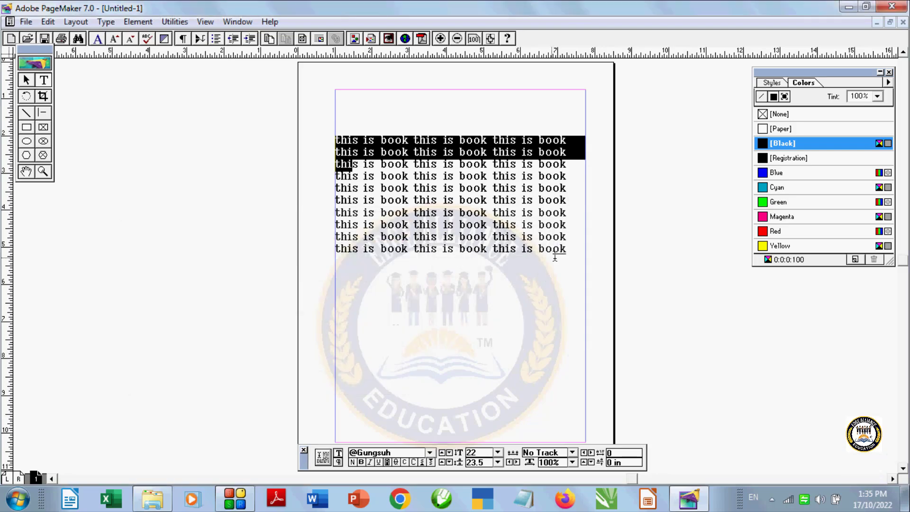
Select the whole paragraph, open its Character Specifications and look through the available fonts.
{"action": "left_click_drag", "start_coordinate": [568, 252], "coordinate": [340, 127]}
{"action": "left_click", "coordinate": [106, 21]}
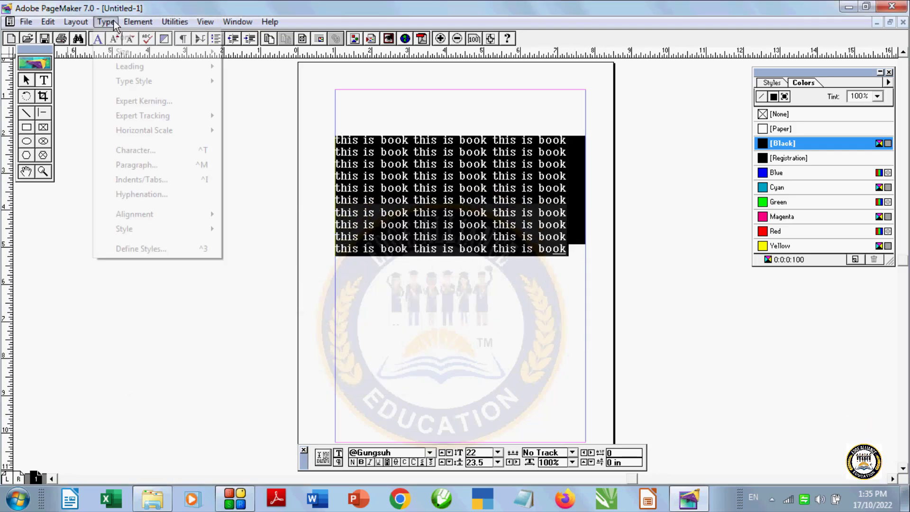
{"action": "left_click", "coordinate": [142, 151]}
{"action": "left_click_drag", "start_coordinate": [399, 156], "coordinate": [120, 235]}
{"action": "left_click", "coordinate": [163, 255]}
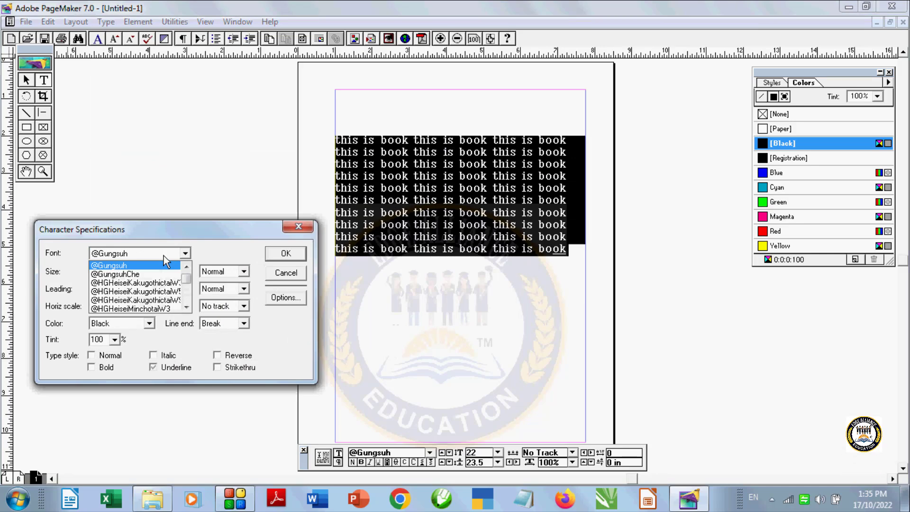
{"action": "left_click_drag", "start_coordinate": [184, 278], "coordinate": [183, 259]}
{"action": "left_click", "coordinate": [161, 254]}
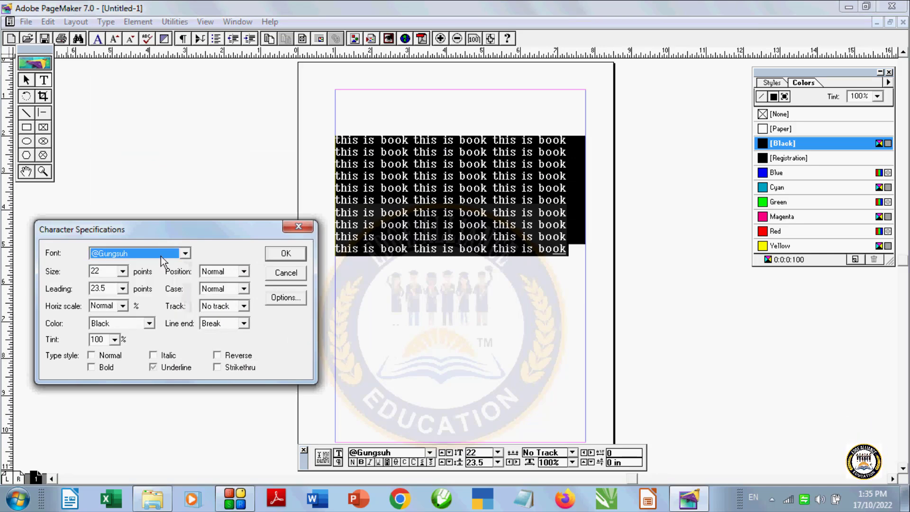
Look through the size, leading, color and position options in Character Specifications and close the dialog without changes.
{"action": "left_click", "coordinate": [122, 271]}
{"action": "left_click_drag", "start_coordinate": [124, 289], "coordinate": [126, 319]}
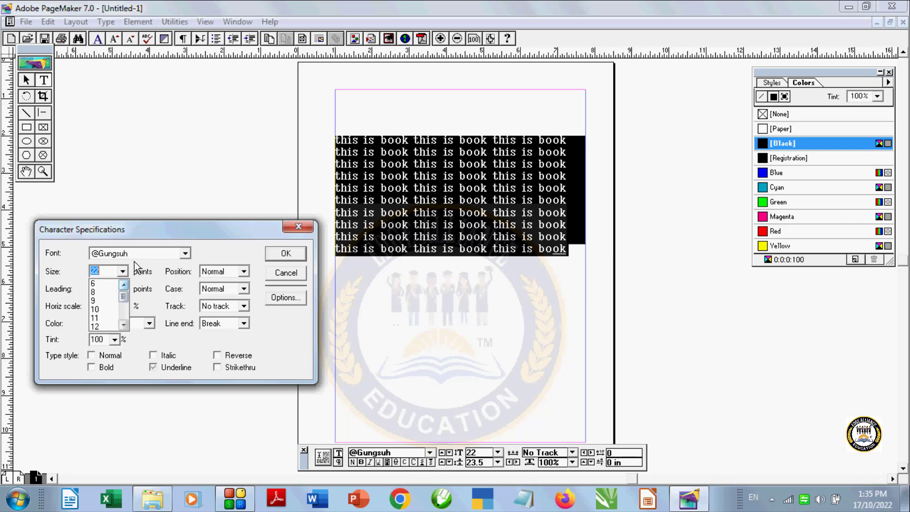
{"action": "left_click", "coordinate": [128, 286]}
{"action": "left_click", "coordinate": [123, 289]}
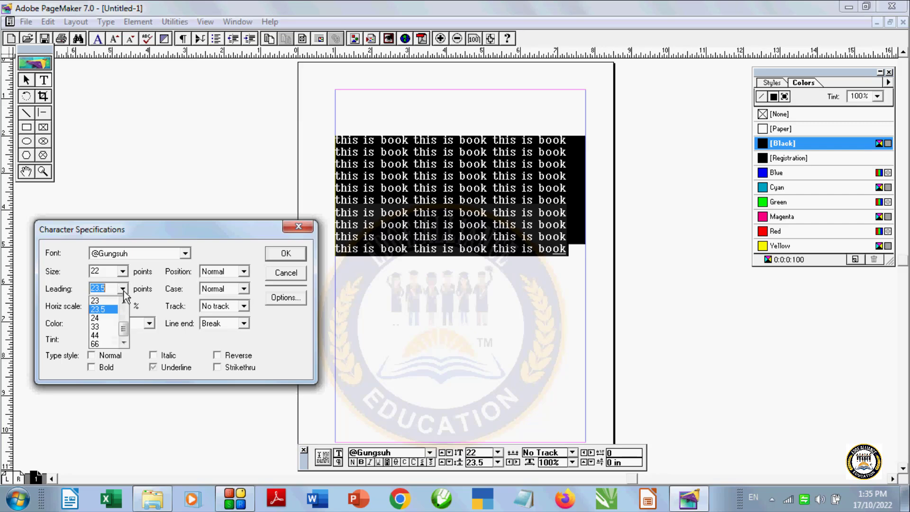
{"action": "left_click_drag", "start_coordinate": [123, 334], "coordinate": [131, 309]}
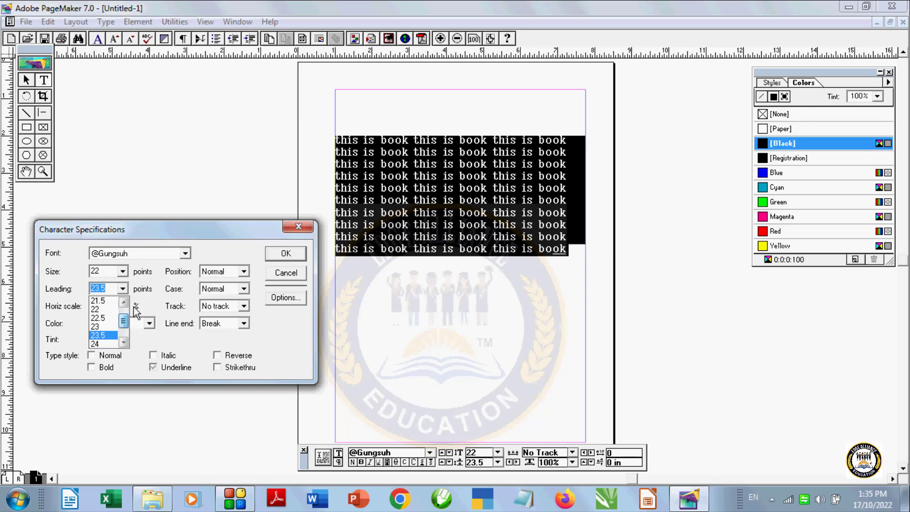
{"action": "left_click", "coordinate": [203, 245]}
{"action": "left_click", "coordinate": [133, 325]}
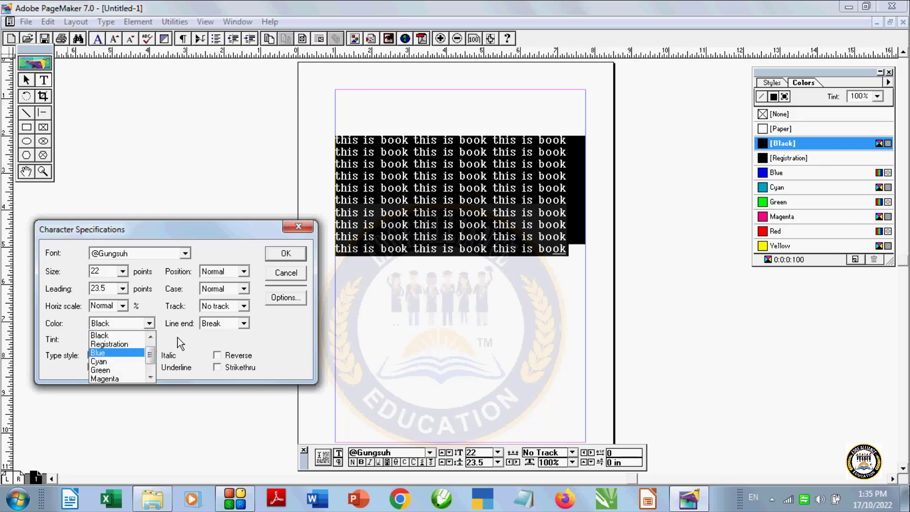
{"action": "left_click", "coordinate": [180, 351]}
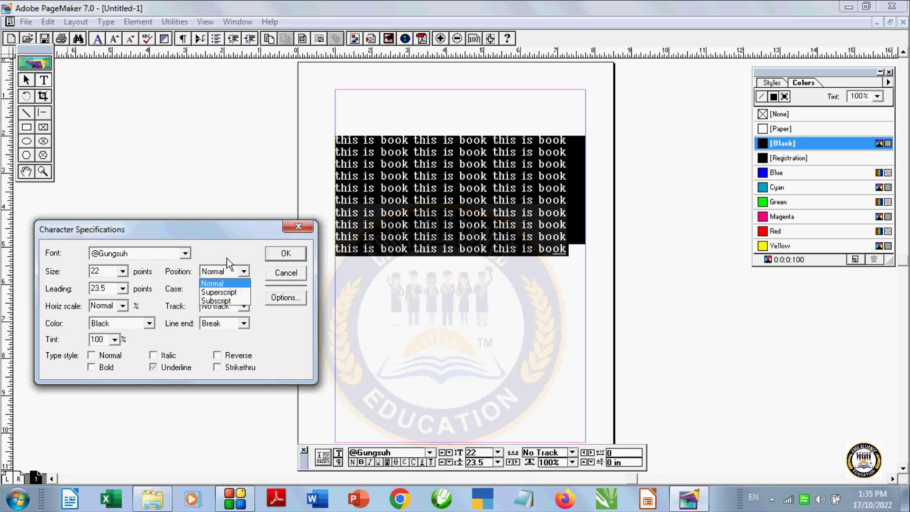
{"action": "left_click", "coordinate": [275, 278]}
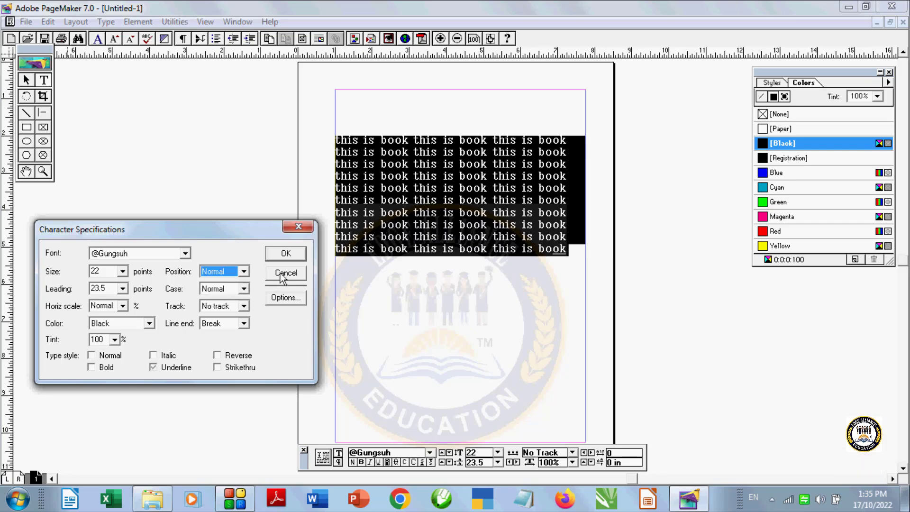
{"action": "left_click", "coordinate": [281, 276]}
Place the insertion point below the paragraph, raise the type size to 29 points and enter "h2o".
{"action": "left_click", "coordinate": [461, 326]}
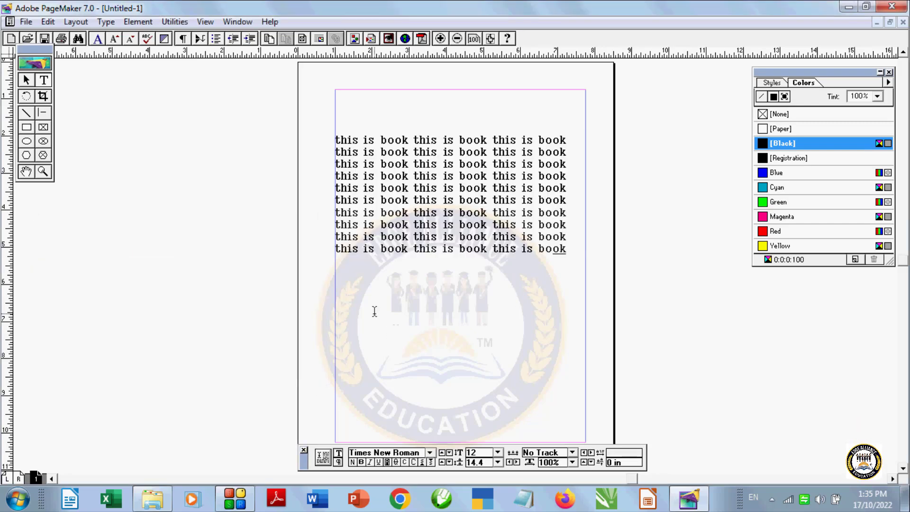
{"action": "key", "text": "ctrl+shift+period"}
{"action": "key", "text": "ctrl+shift+period"}
{"action": "key", "text": "ctrl+shift+period"}
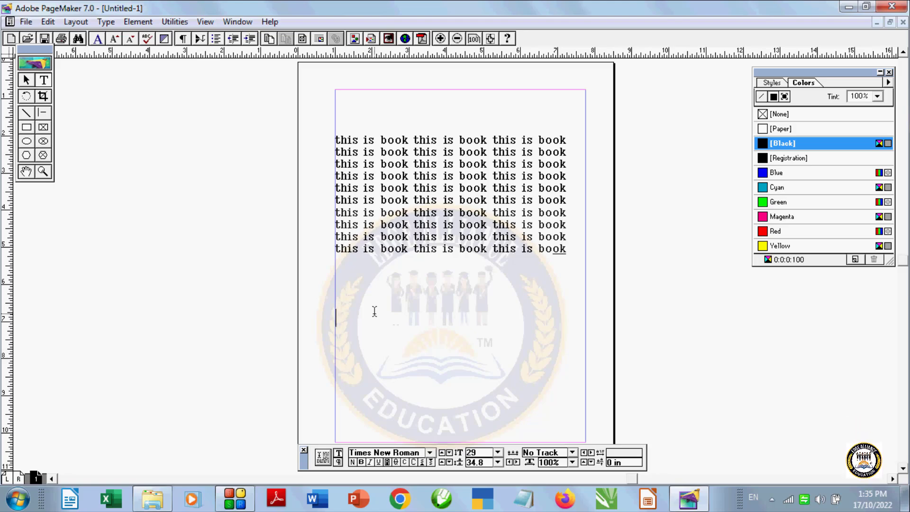
{"action": "type", "text": "2o"}
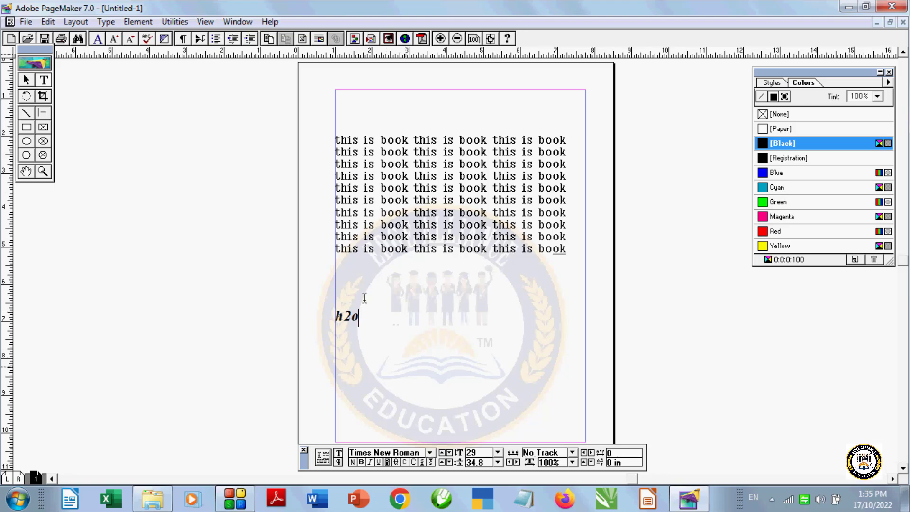
Select the "h2o" text and enlarge it to 34 points.
{"action": "left_click_drag", "start_coordinate": [360, 318], "coordinate": [316, 320]}
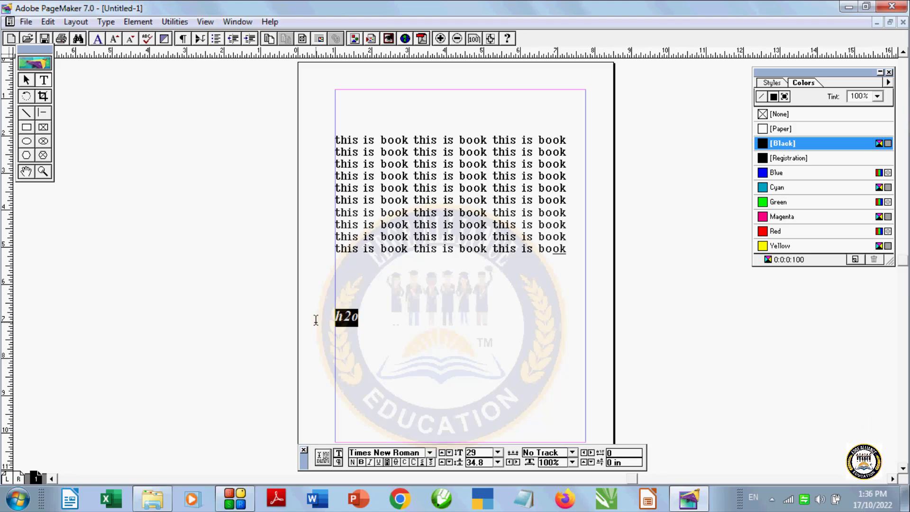
{"action": "key", "text": "ctrl+shift+period"}
{"action": "key", "text": "ctrl+shift+period"}
{"action": "key", "text": "ctrl+shift+period"}
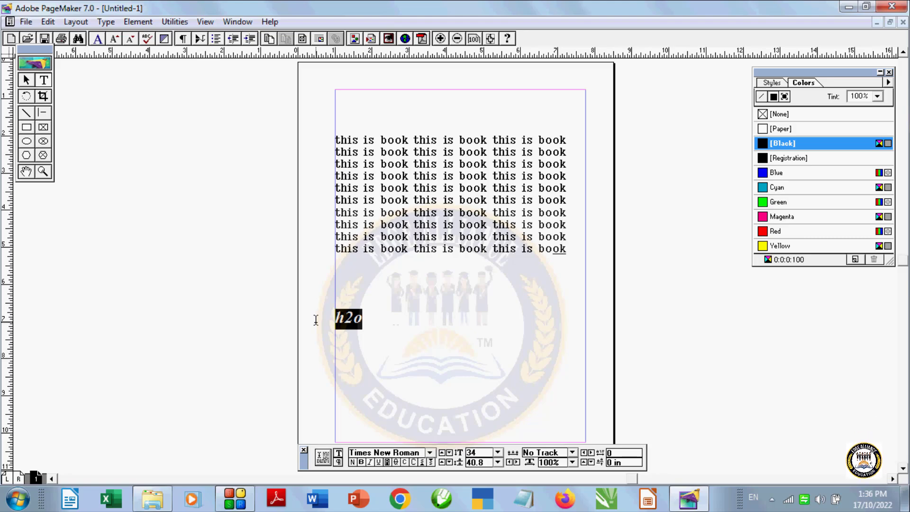
Select the 2 in "h2o" and set its character position to Subscript.
{"action": "left_click", "coordinate": [355, 335]}
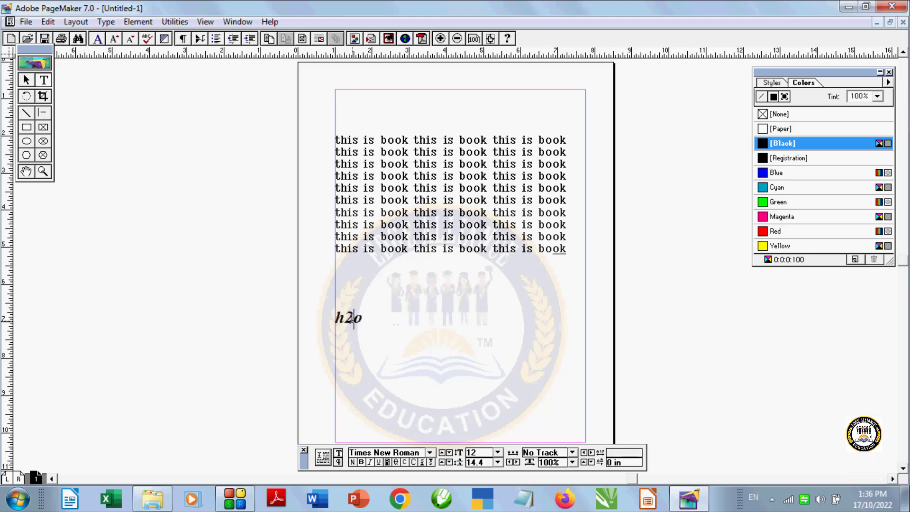
{"action": "left_click_drag", "start_coordinate": [353, 317], "coordinate": [346, 318]}
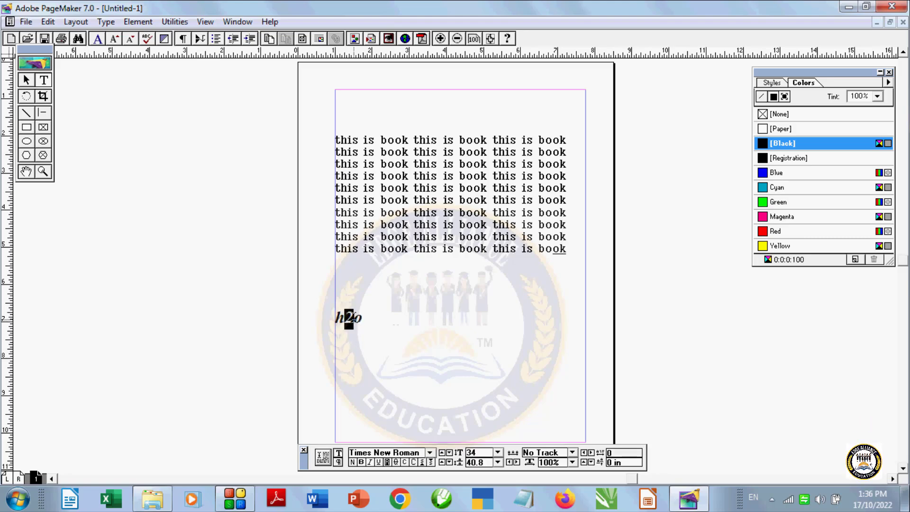
{"action": "left_click", "coordinate": [106, 22]}
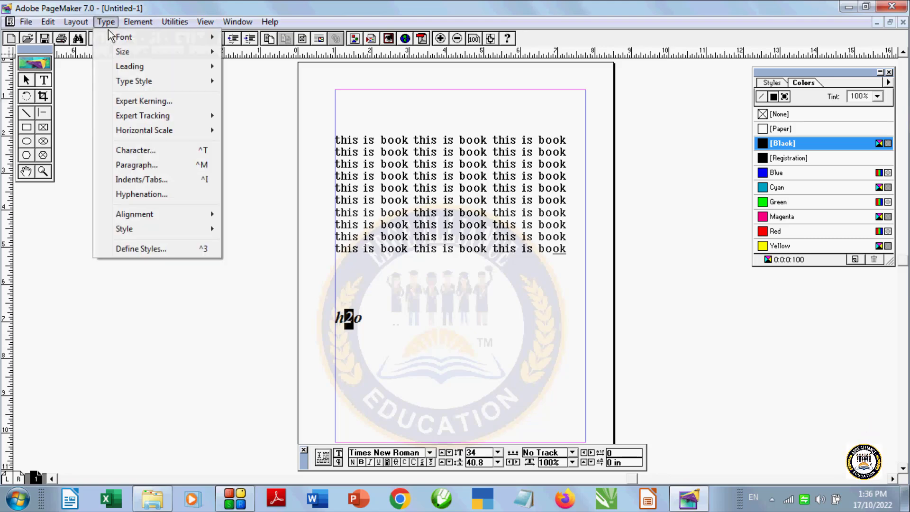
{"action": "left_click", "coordinate": [135, 150]}
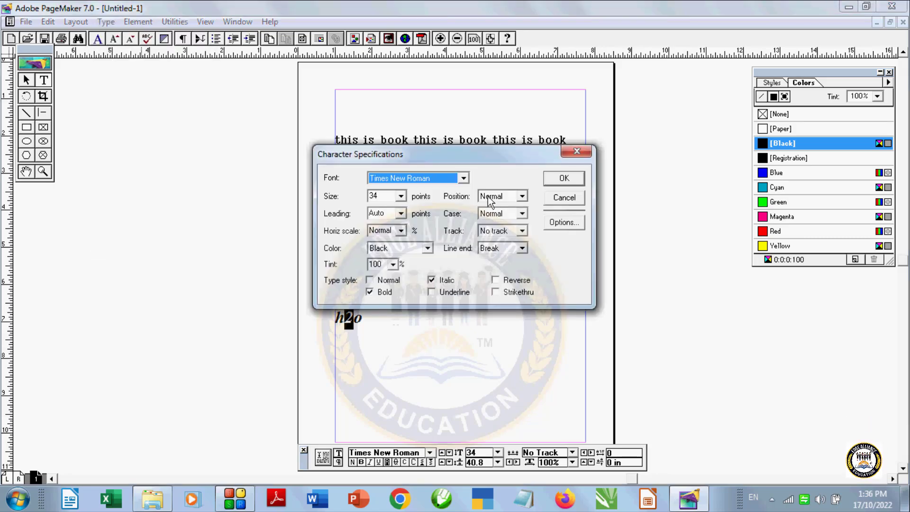
{"action": "left_click", "coordinate": [488, 196]}
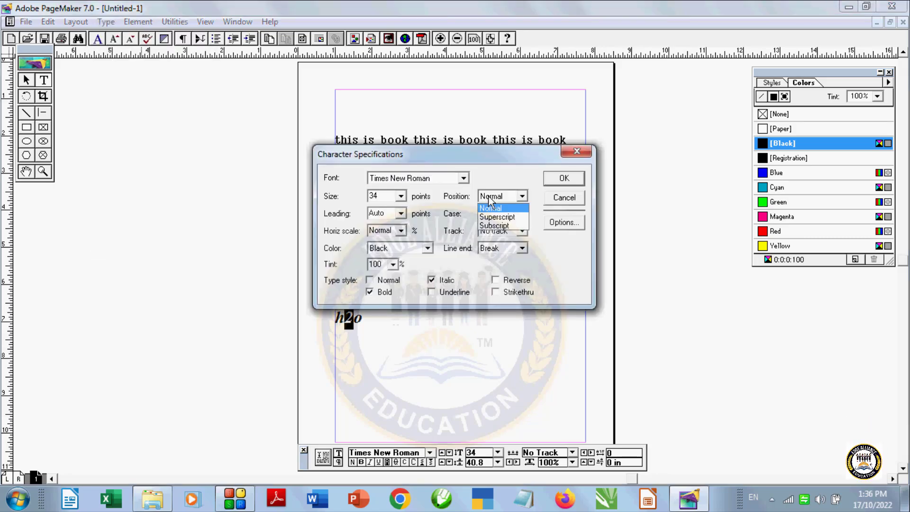
{"action": "left_click", "coordinate": [493, 225]}
{"action": "left_click", "coordinate": [559, 180]}
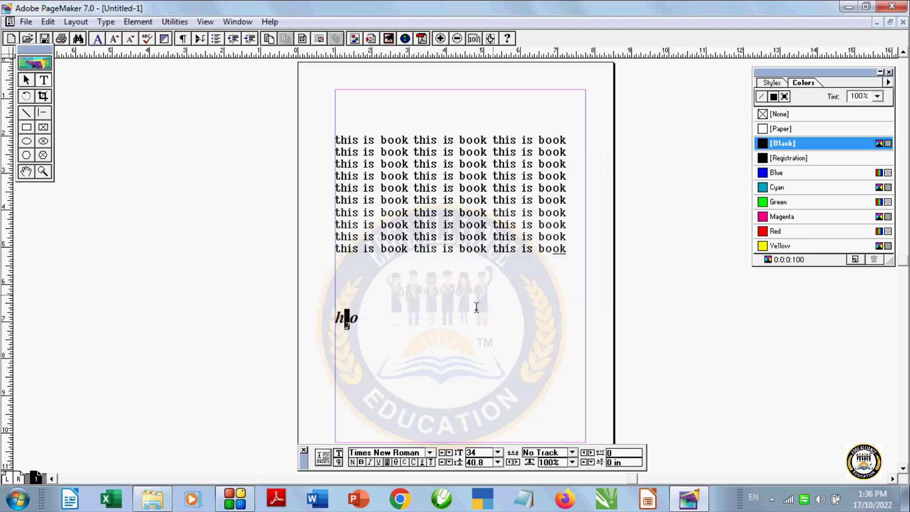
Add "1st" on a new line below the formula, set its "st" to the Superscript position and deselect the text.
{"action": "left_click", "coordinate": [372, 321]}
{"action": "type", "text": "1st"}
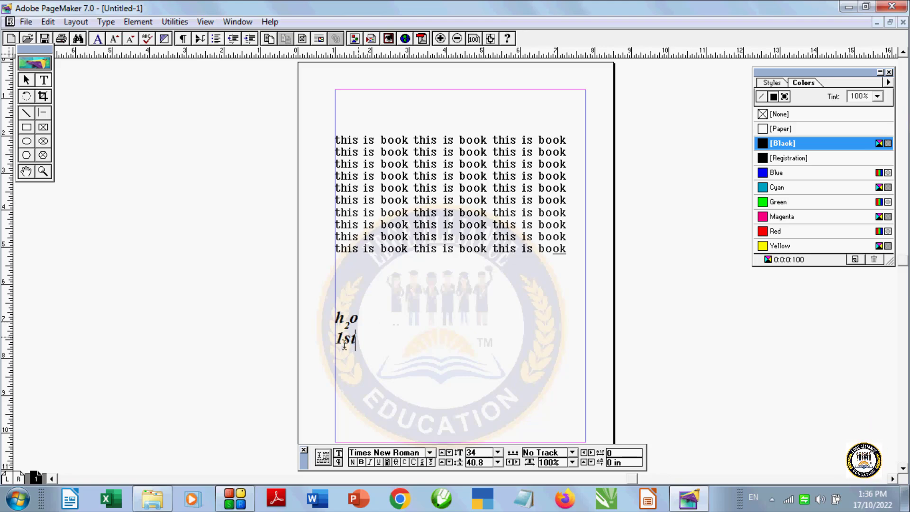
{"action": "left_click_drag", "start_coordinate": [350, 339], "coordinate": [357, 340]}
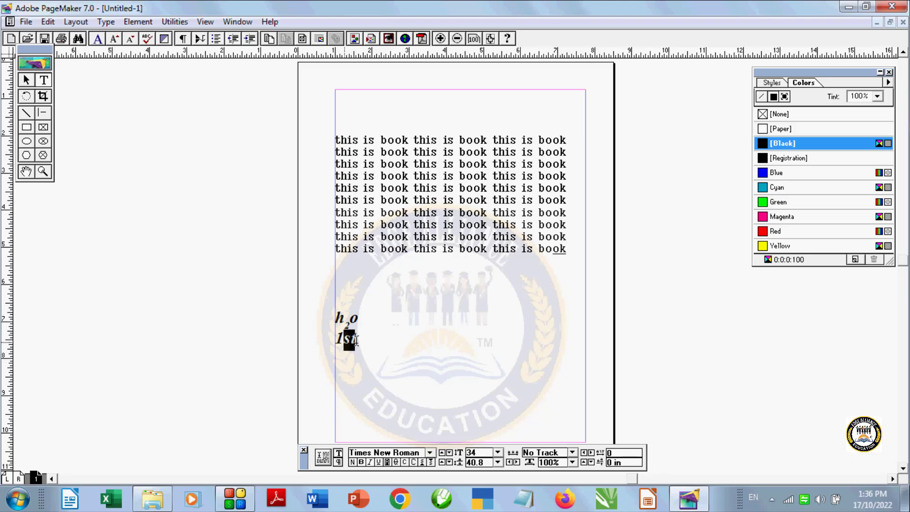
{"action": "left_click", "coordinate": [106, 22]}
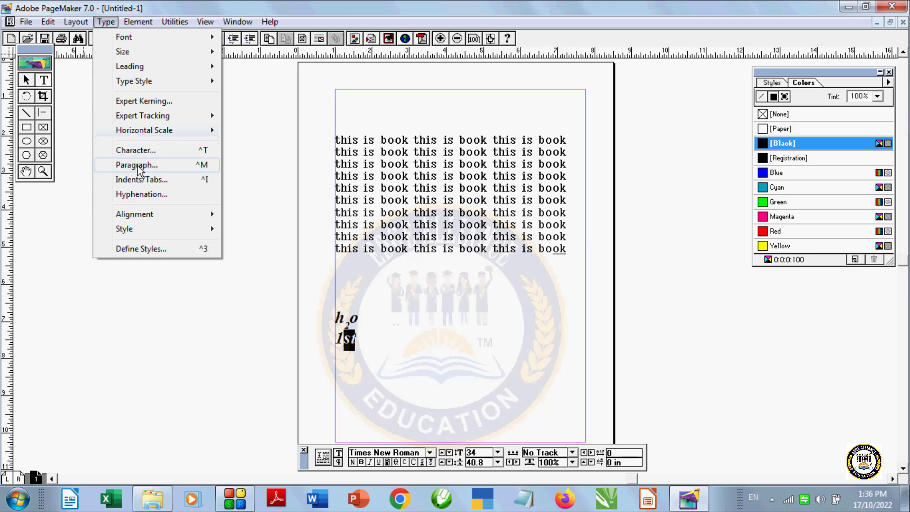
{"action": "left_click", "coordinate": [148, 149]}
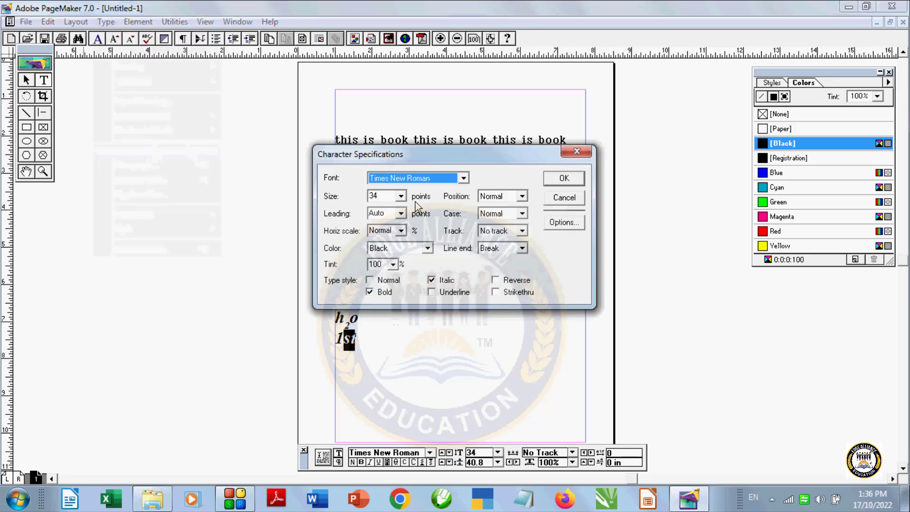
{"action": "left_click", "coordinate": [510, 195]}
{"action": "left_click", "coordinate": [490, 223]}
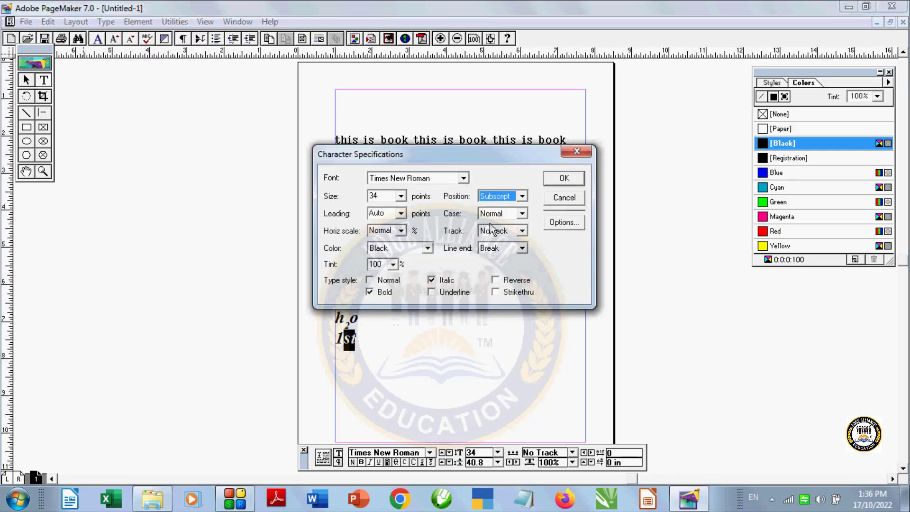
{"action": "left_click", "coordinate": [493, 198]}
{"action": "left_click", "coordinate": [492, 214]}
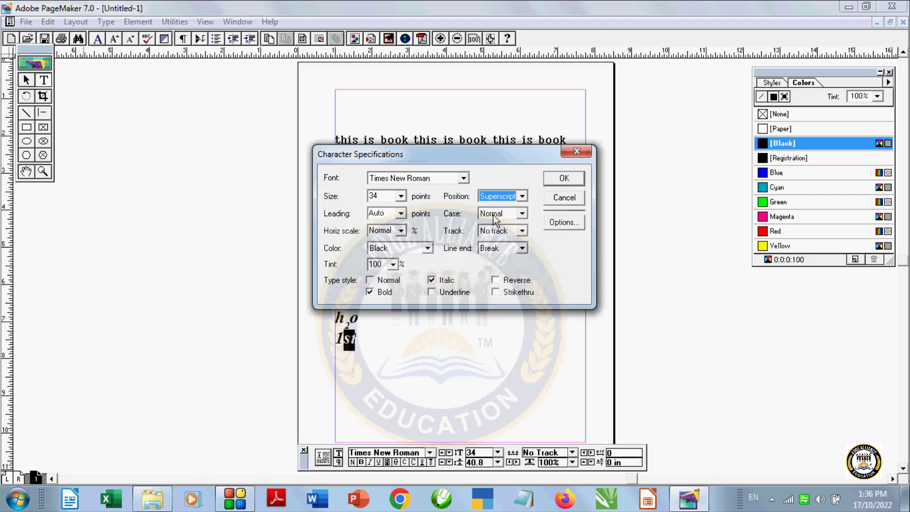
{"action": "left_click", "coordinate": [562, 178]}
{"action": "key", "text": "Down"}
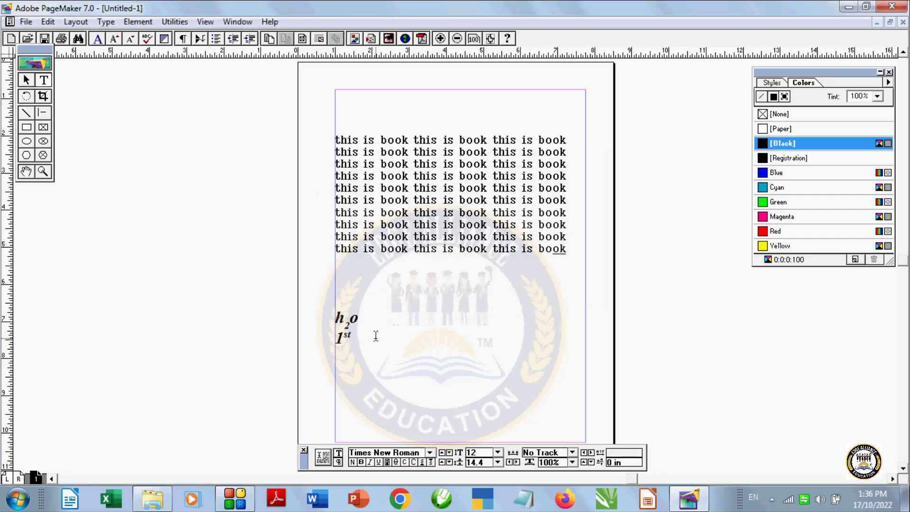
{"action": "left_click", "coordinate": [106, 21]}
{"action": "left_click", "coordinate": [143, 150]}
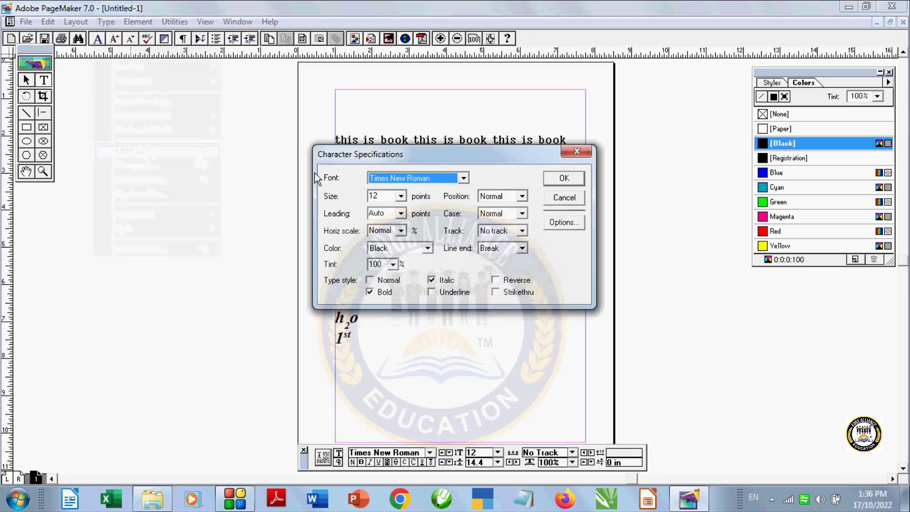
{"action": "left_click", "coordinate": [500, 217]}
{"action": "left_click", "coordinate": [560, 217]}
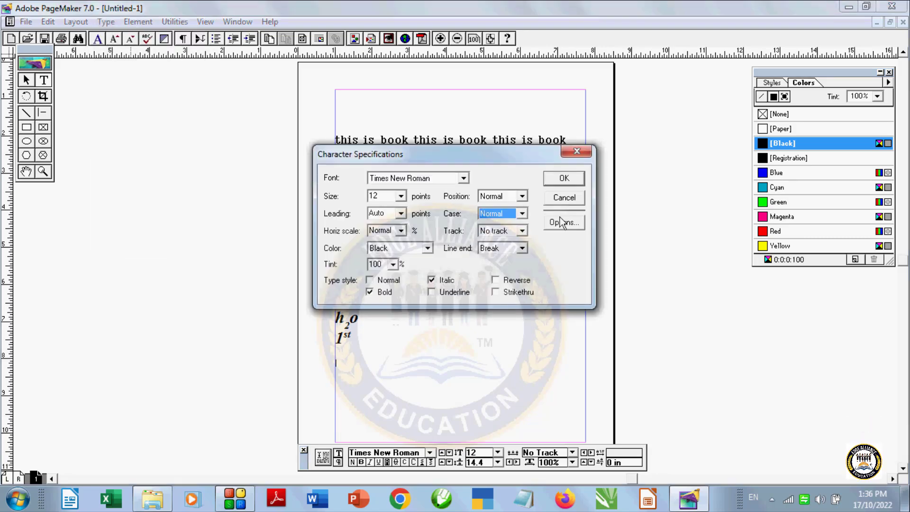
{"action": "left_click", "coordinate": [545, 197]}
Select the whole "this is book" paragraph and set its character case to All caps.
{"action": "left_click_drag", "start_coordinate": [571, 250], "coordinate": [223, 62]}
{"action": "left_click", "coordinate": [106, 23]}
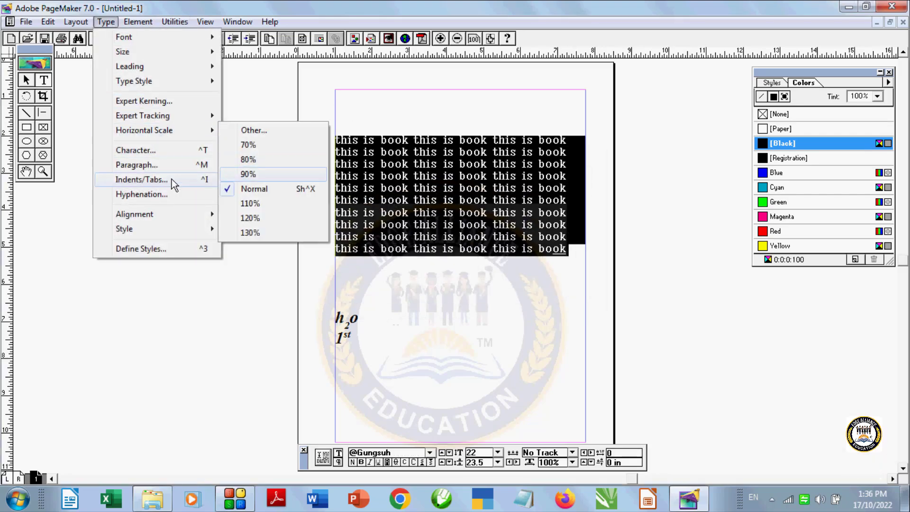
{"action": "left_click", "coordinate": [138, 150]}
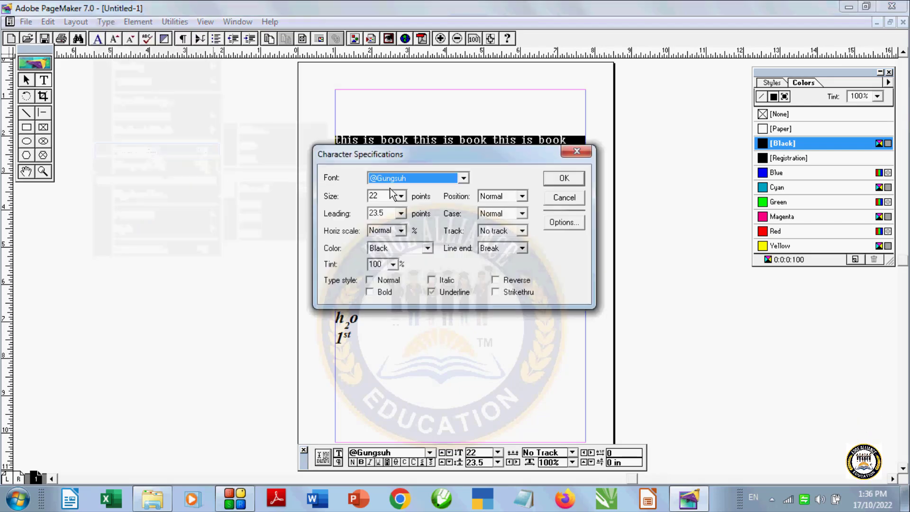
{"action": "left_click", "coordinate": [499, 214]}
{"action": "left_click", "coordinate": [499, 234]}
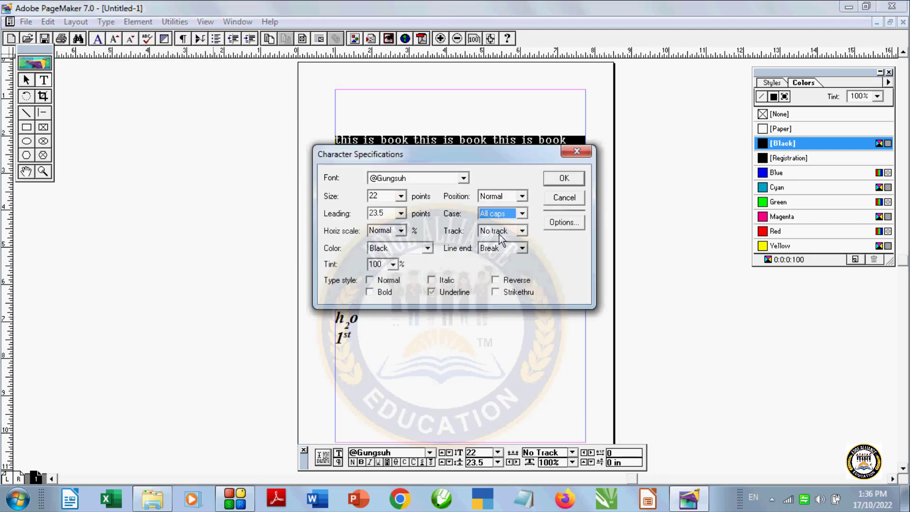
{"action": "left_click", "coordinate": [557, 182]}
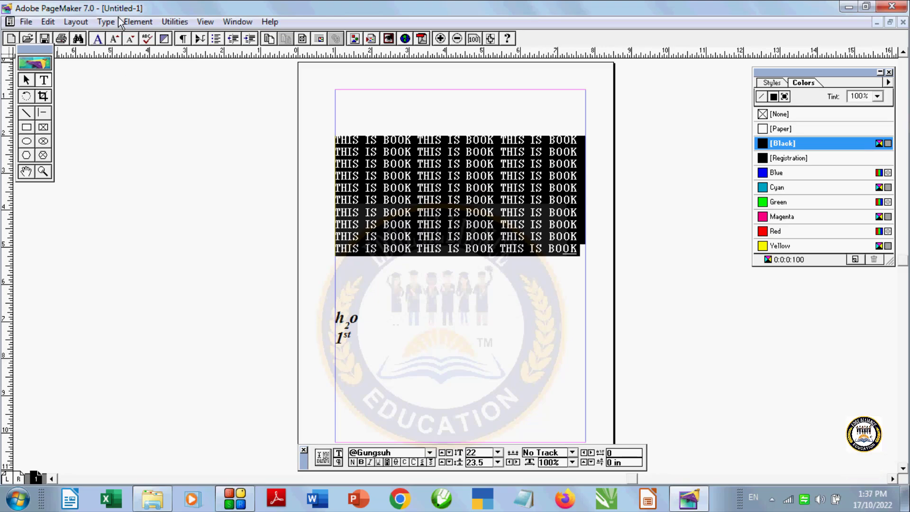
Set the character case of the selected "this is book" paragraph to Small caps.
{"action": "left_click", "coordinate": [105, 21]}
{"action": "left_click", "coordinate": [143, 151]}
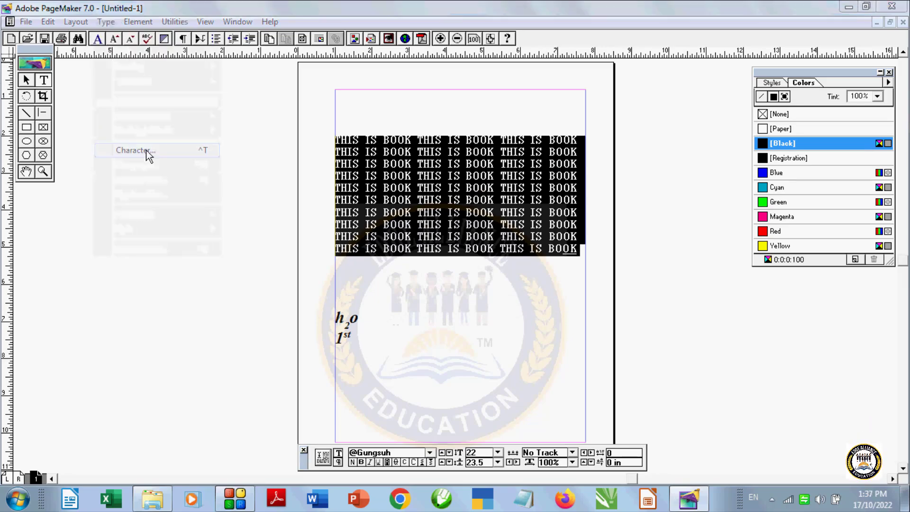
{"action": "left_click", "coordinate": [503, 214]}
{"action": "left_click", "coordinate": [492, 243]}
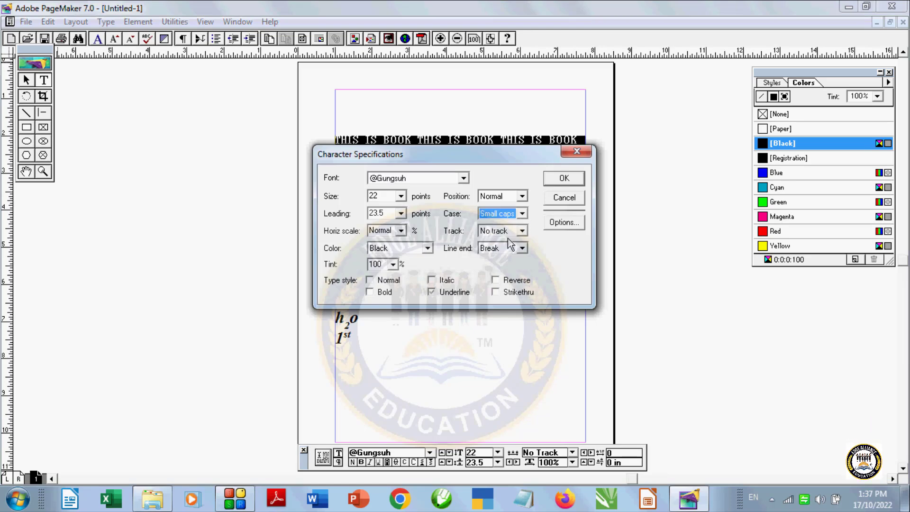
{"action": "left_click", "coordinate": [561, 179]}
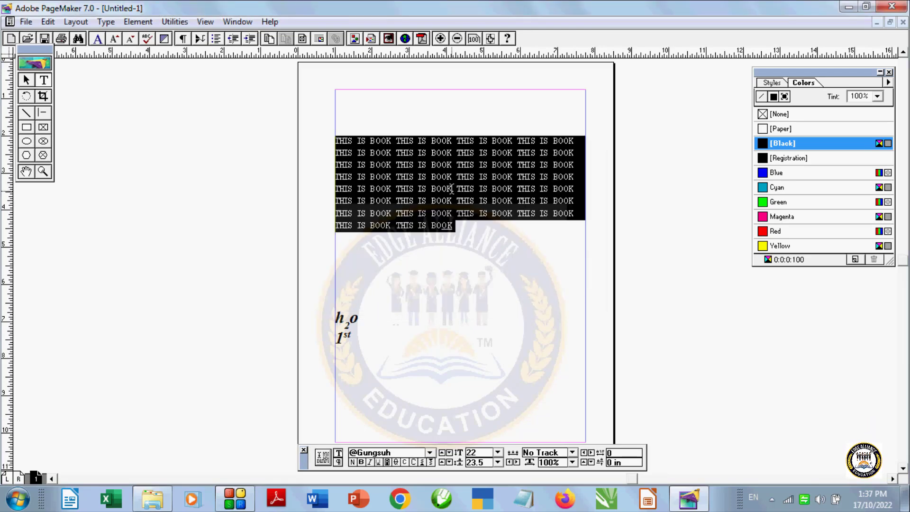
Set the paragraph's text color to Blue and its track to Normal in the character specifications, and deselect the text.
{"action": "left_click", "coordinate": [106, 22]}
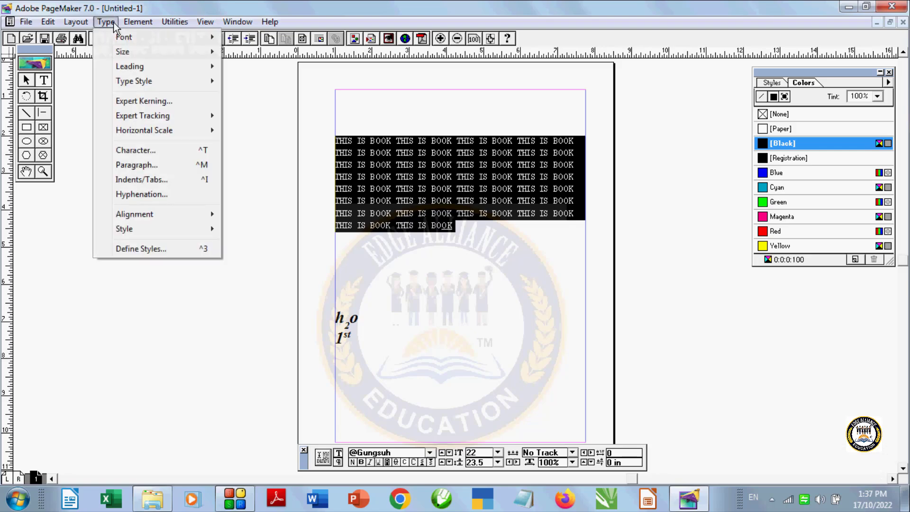
{"action": "left_click", "coordinate": [139, 150]}
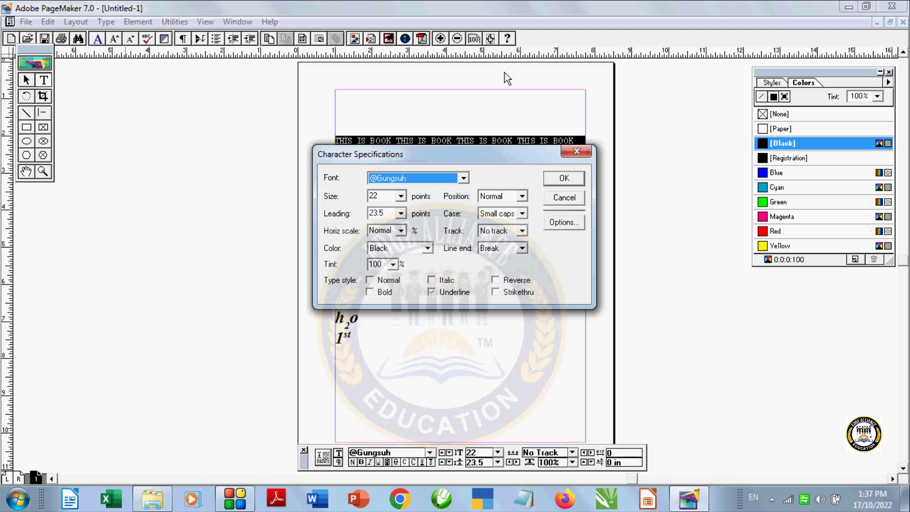
{"action": "left_click", "coordinate": [397, 249]}
{"action": "left_click", "coordinate": [397, 279]}
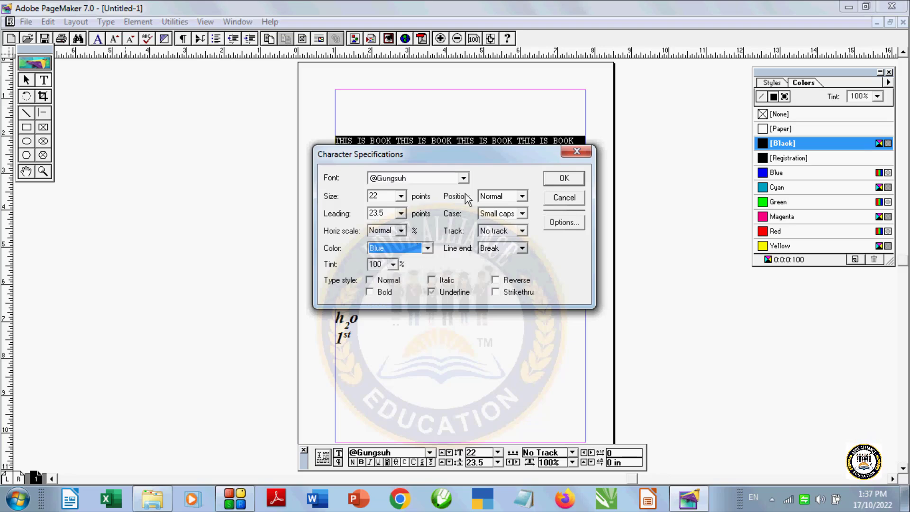
{"action": "left_click", "coordinate": [521, 231]}
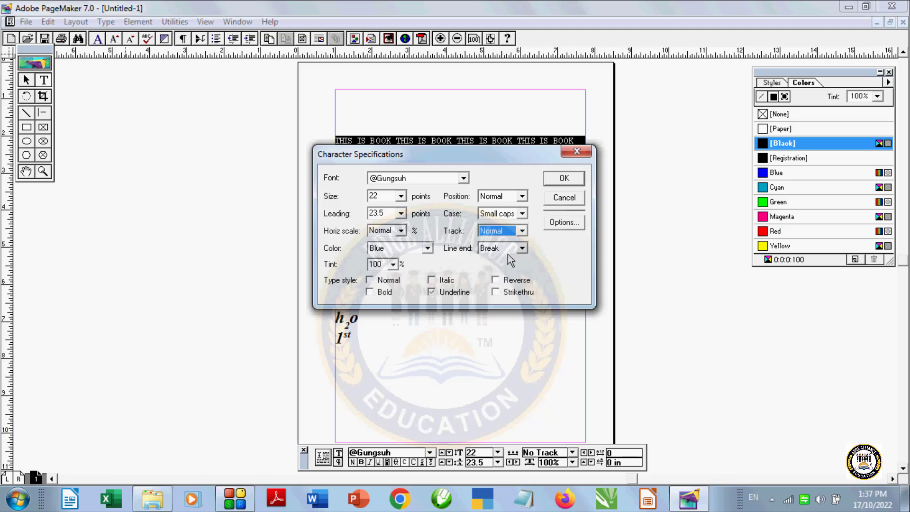
{"action": "left_click", "coordinate": [559, 180]}
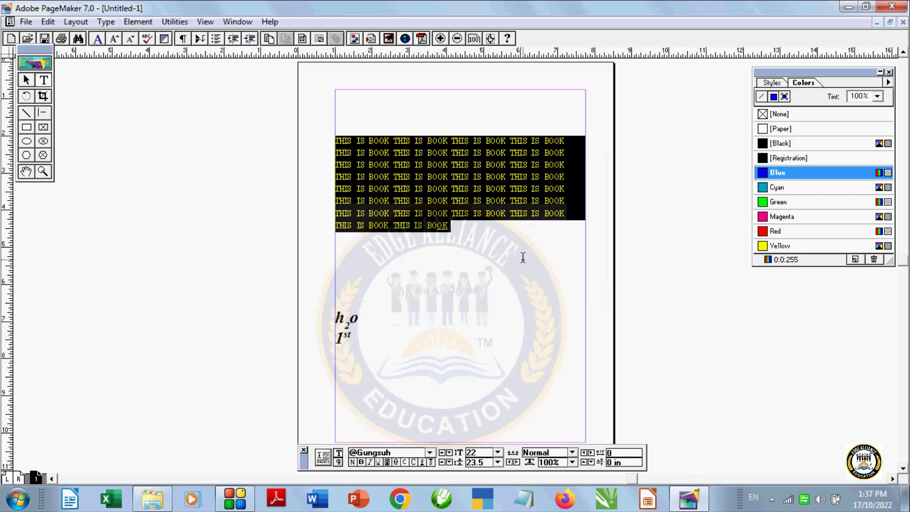
{"action": "left_click", "coordinate": [460, 222]}
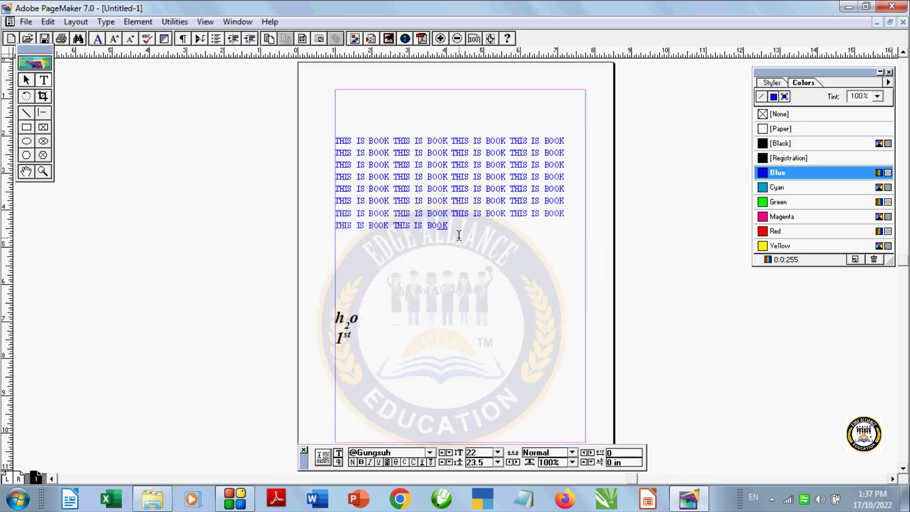
Reset the "this is book" paragraph to the Normal type style and recolor its text Black.
{"action": "left_click_drag", "start_coordinate": [452, 226], "coordinate": [331, 124]}
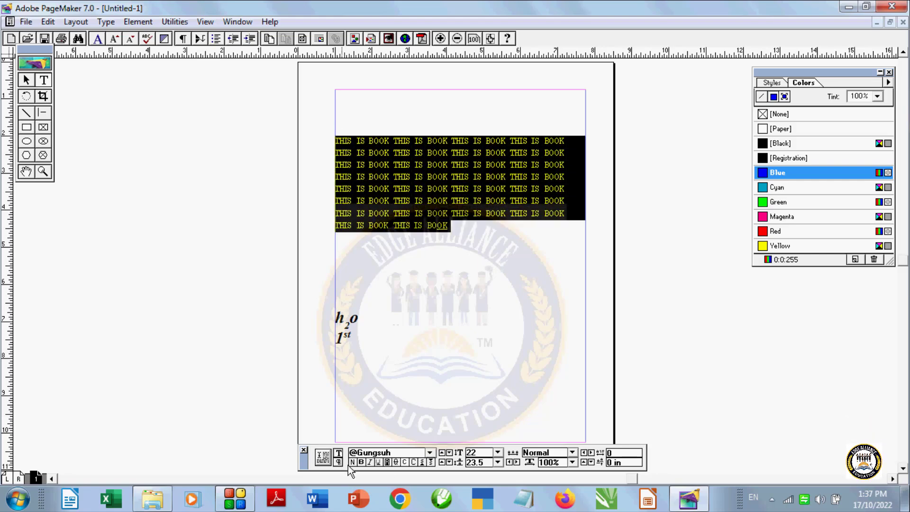
{"action": "left_click", "coordinate": [449, 280]}
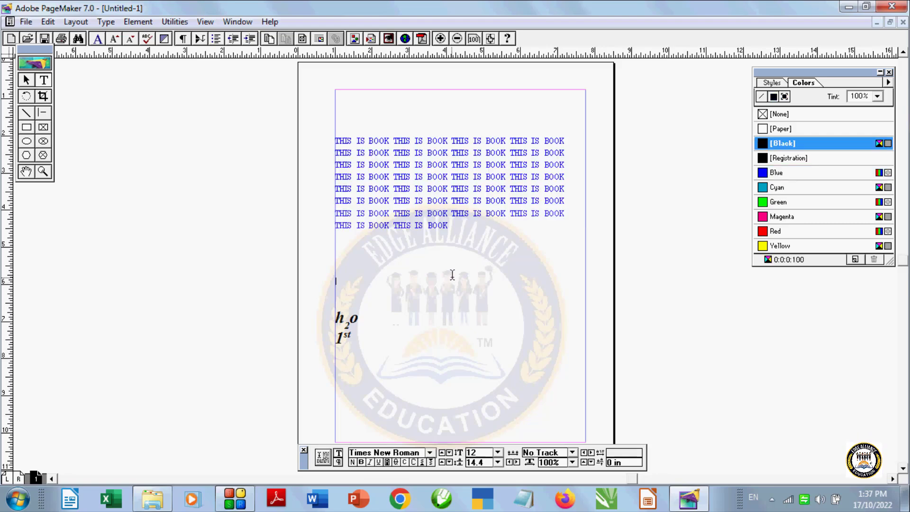
{"action": "left_click_drag", "start_coordinate": [465, 223], "coordinate": [318, 130]}
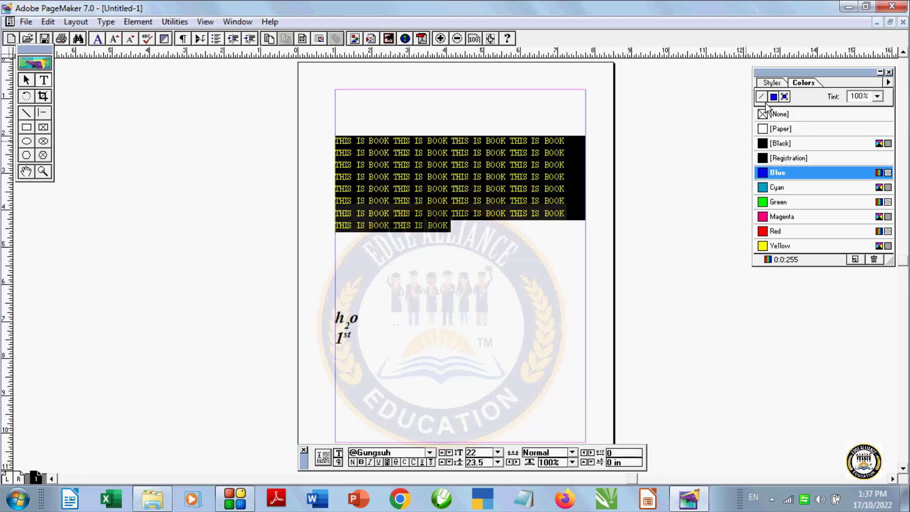
{"action": "left_click", "coordinate": [771, 143]}
{"action": "left_click", "coordinate": [495, 242]}
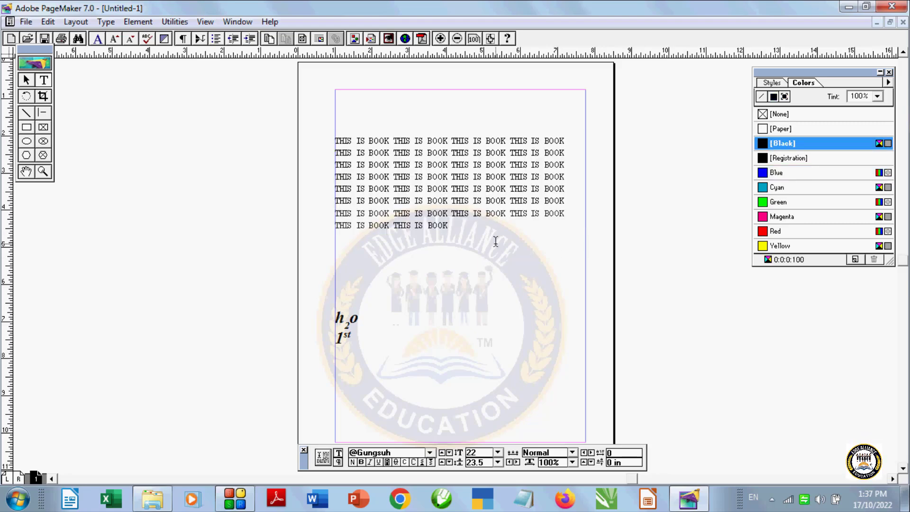
{"action": "left_click_drag", "start_coordinate": [449, 226], "coordinate": [319, 164]}
{"action": "left_click", "coordinate": [105, 22]}
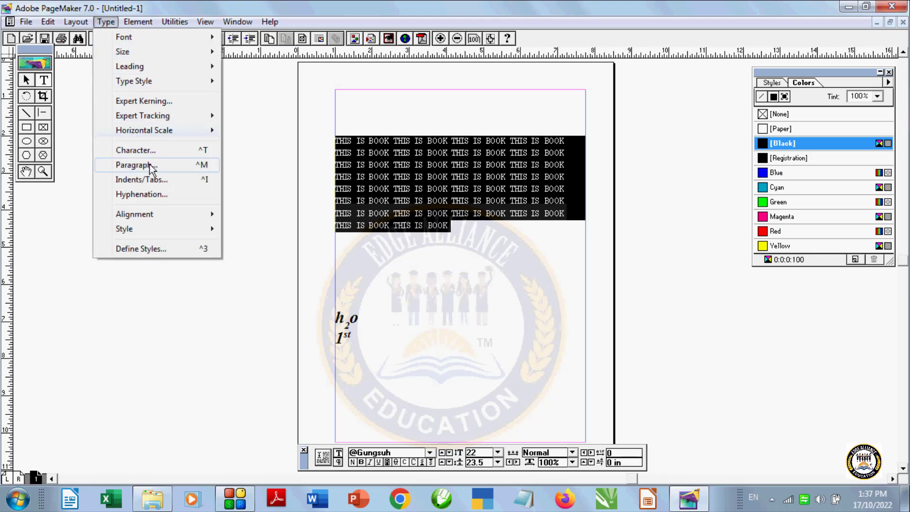
{"action": "left_click", "coordinate": [455, 230]}
Select text in the first two lines of the "this is book" paragraph and give the paragraph a left indent of 2 inches.
{"action": "left_click_drag", "start_coordinate": [335, 141], "coordinate": [529, 145]}
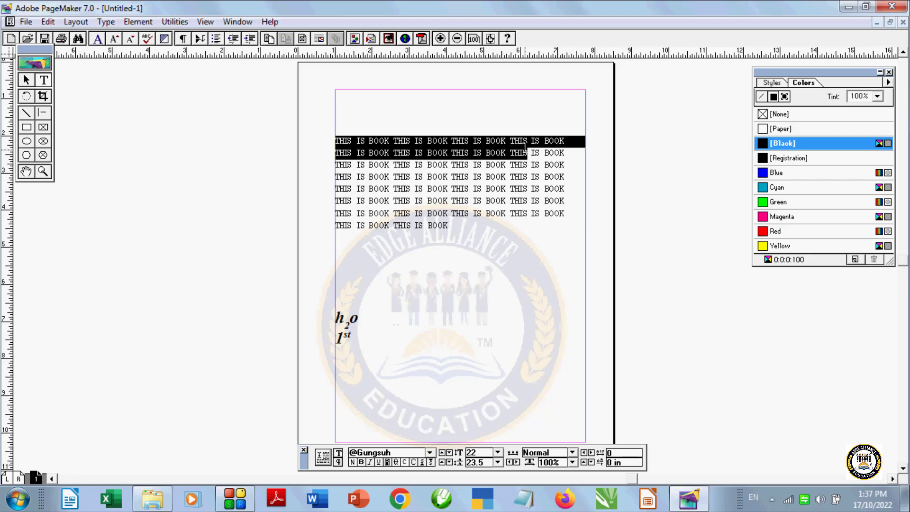
{"action": "left_click", "coordinate": [105, 22]}
{"action": "left_click", "coordinate": [137, 165]}
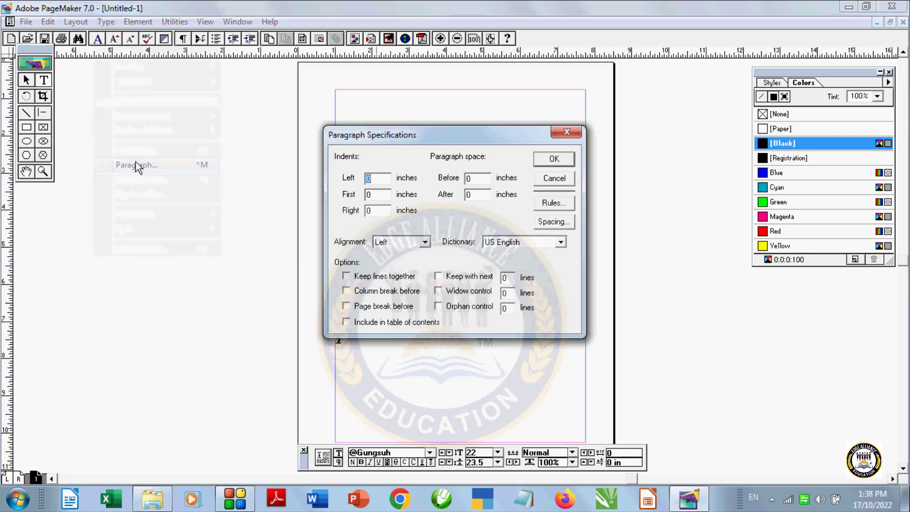
{"action": "left_click_drag", "start_coordinate": [424, 140], "coordinate": [193, 207]}
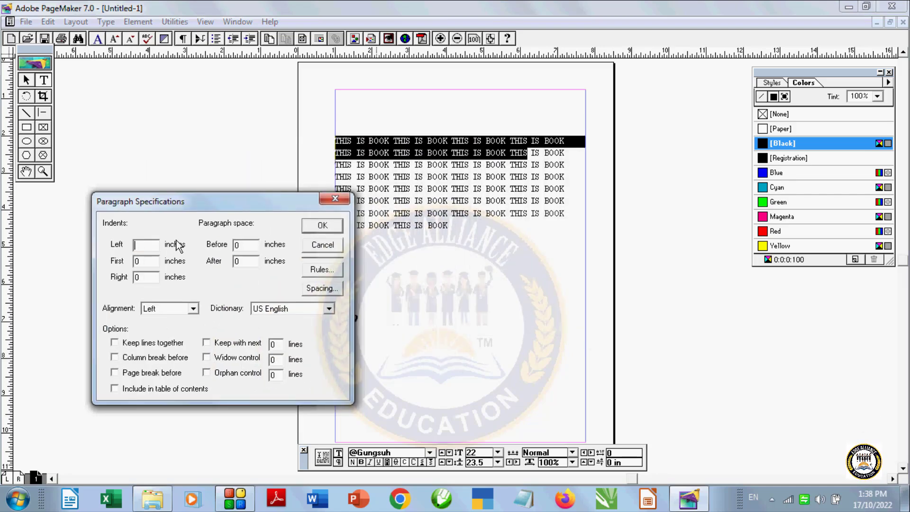
{"action": "type", "text": "2"}
{"action": "left_click", "coordinate": [322, 225]}
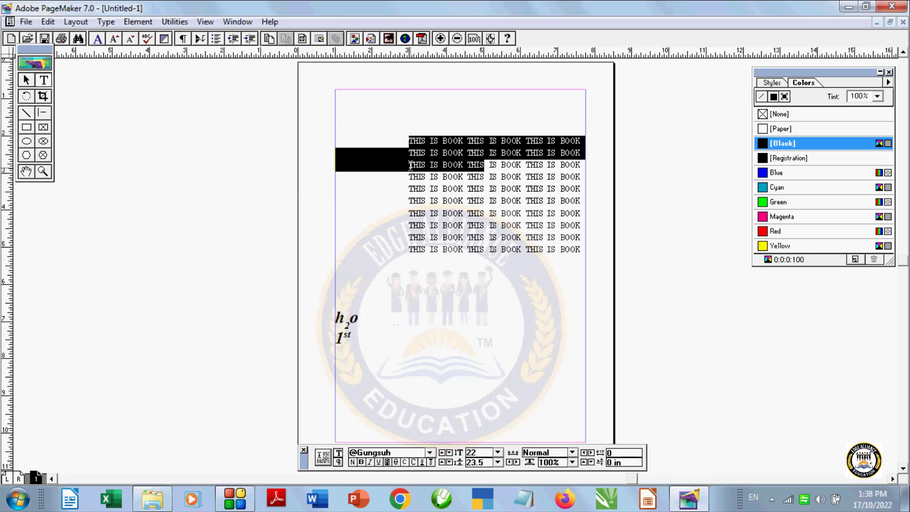
{"action": "left_click", "coordinate": [421, 258]}
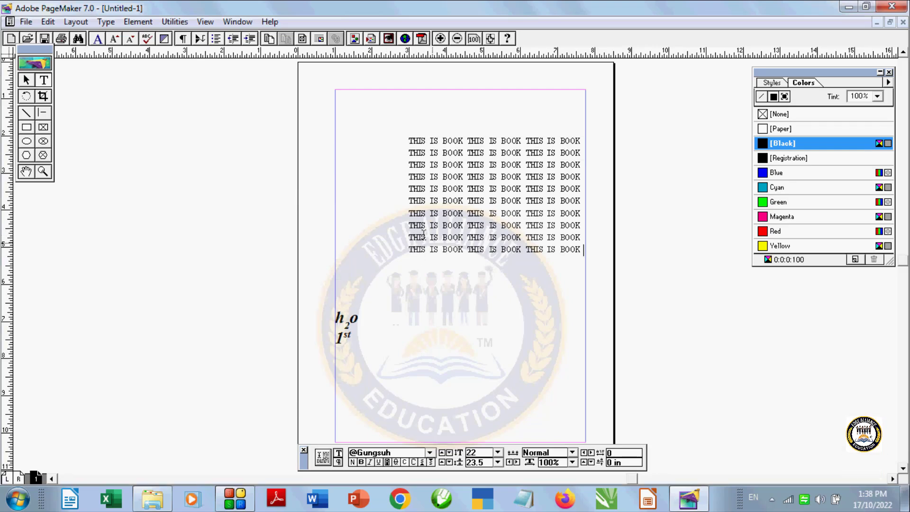
Select the whole "this is book" paragraph, set its first-line indent to 3 inches and deselect the text.
{"action": "left_click_drag", "start_coordinate": [409, 141], "coordinate": [456, 286]}
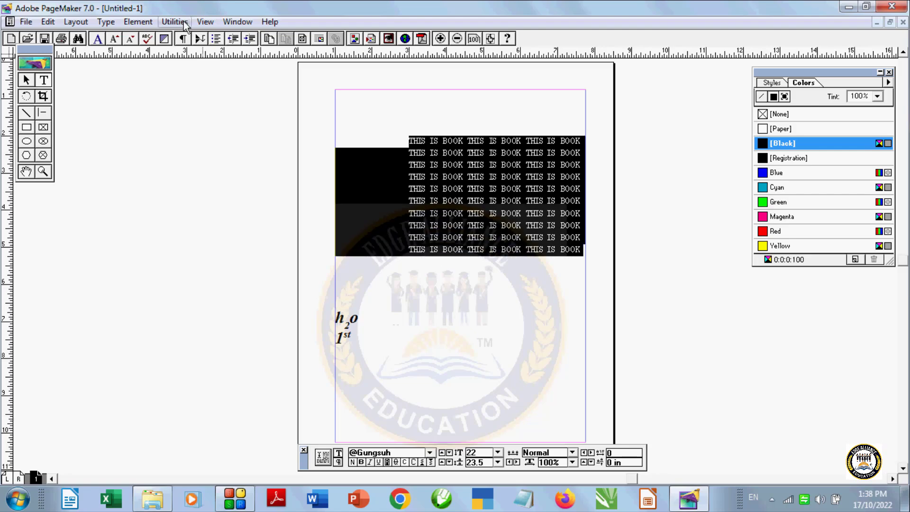
{"action": "left_click", "coordinate": [117, 24]}
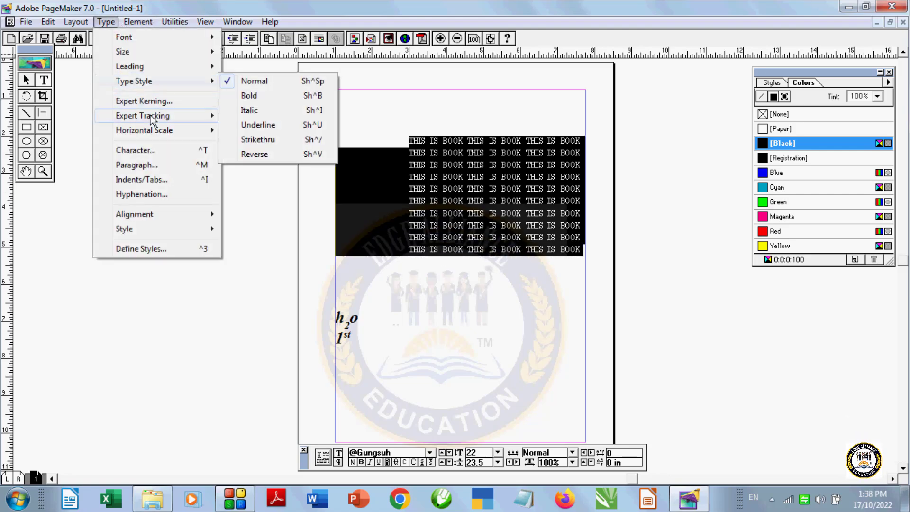
{"action": "left_click", "coordinate": [143, 165]}
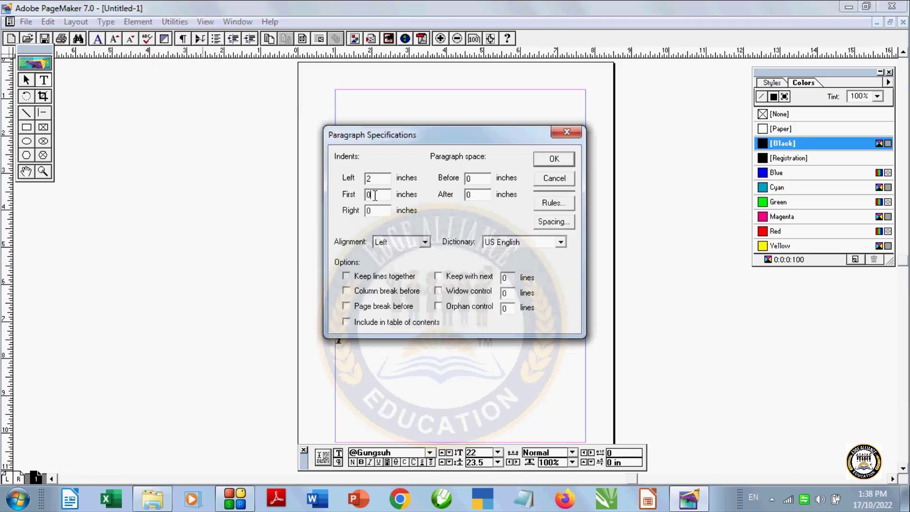
{"action": "left_click", "coordinate": [374, 195]}
{"action": "key", "text": "BackSpace"}
{"action": "left_click", "coordinate": [550, 157]}
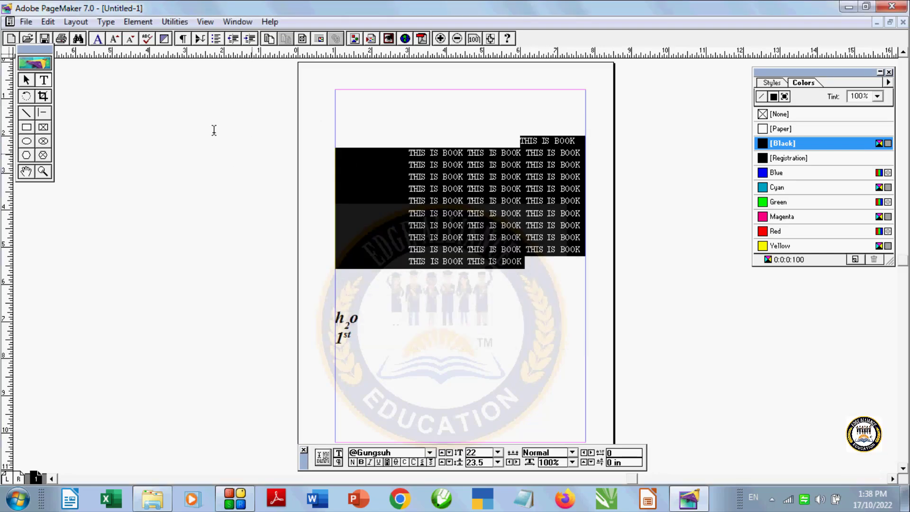
{"action": "left_click", "coordinate": [377, 159]}
{"action": "left_click_drag", "start_coordinate": [409, 176], "coordinate": [433, 286]}
{"action": "left_click", "coordinate": [440, 286]}
{"action": "left_click_drag", "start_coordinate": [401, 152], "coordinate": [432, 254]}
{"action": "left_click", "coordinate": [446, 280]}
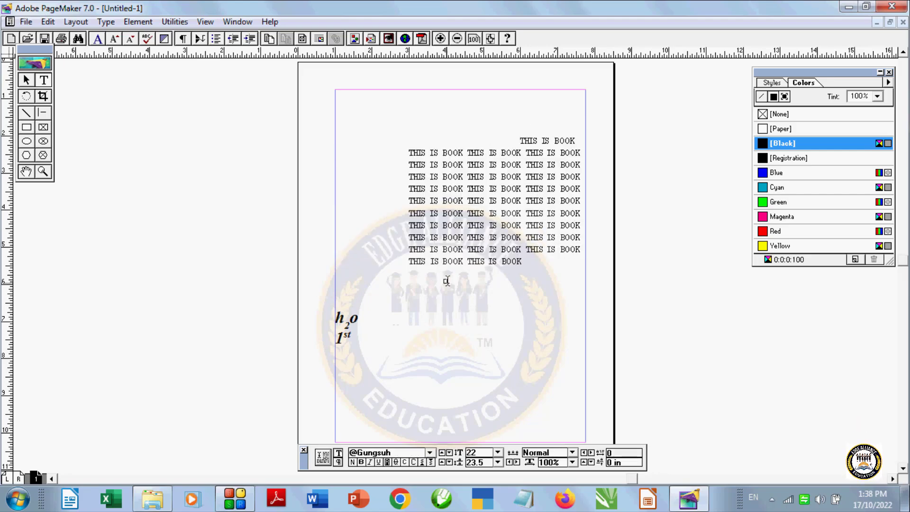
Give the whole "this is book" paragraph a right indent of 2 inches, and reselect its text from the second line to the end.
{"action": "left_click_drag", "start_coordinate": [527, 264], "coordinate": [466, 185]}
{"action": "left_click_drag", "start_coordinate": [412, 120], "coordinate": [385, 90]}
{"action": "left_click_drag", "start_coordinate": [534, 177], "coordinate": [450, 141]}
{"action": "left_click", "coordinate": [554, 264]}
{"action": "left_click", "coordinate": [106, 22]}
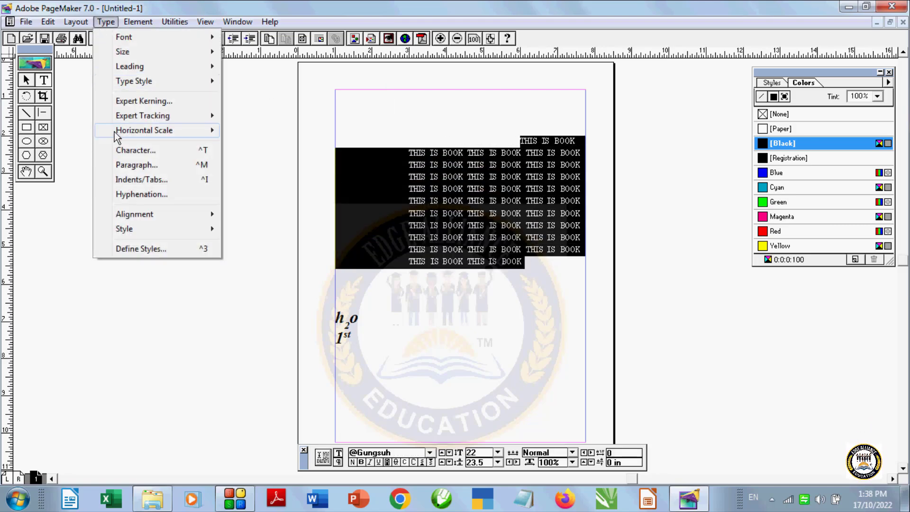
{"action": "left_click", "coordinate": [139, 165]}
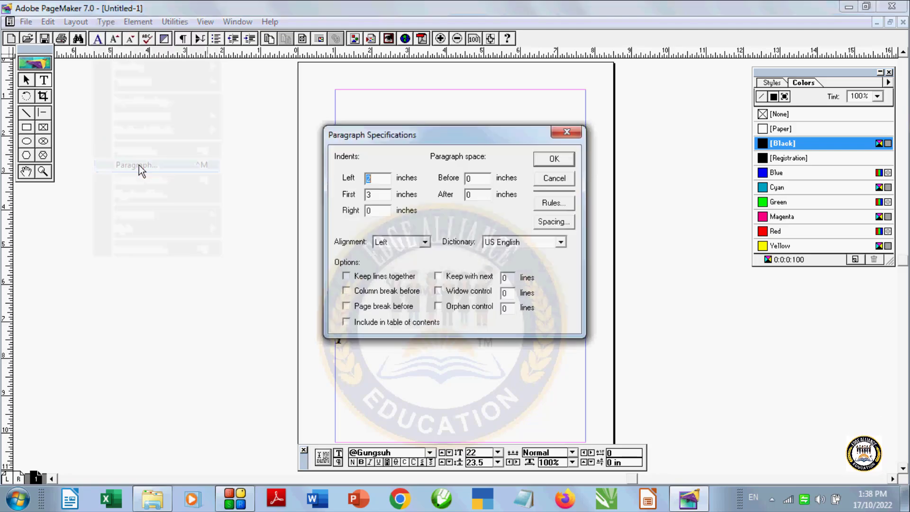
{"action": "double_click", "coordinate": [390, 210]}
{"action": "type", "text": "2"}
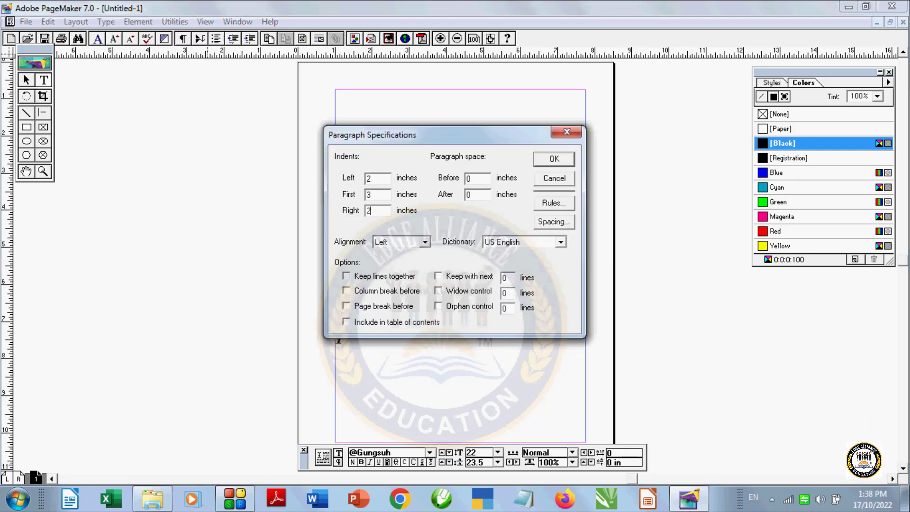
{"action": "left_click", "coordinate": [554, 160]}
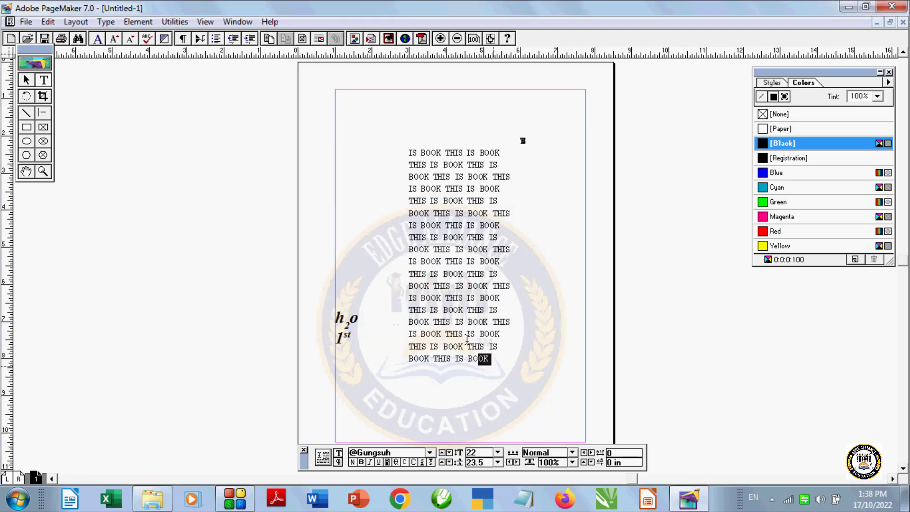
{"action": "left_click_drag", "start_coordinate": [466, 339], "coordinate": [388, 146]}
{"action": "left_click", "coordinate": [106, 22]}
{"action": "left_click", "coordinate": [144, 151]}
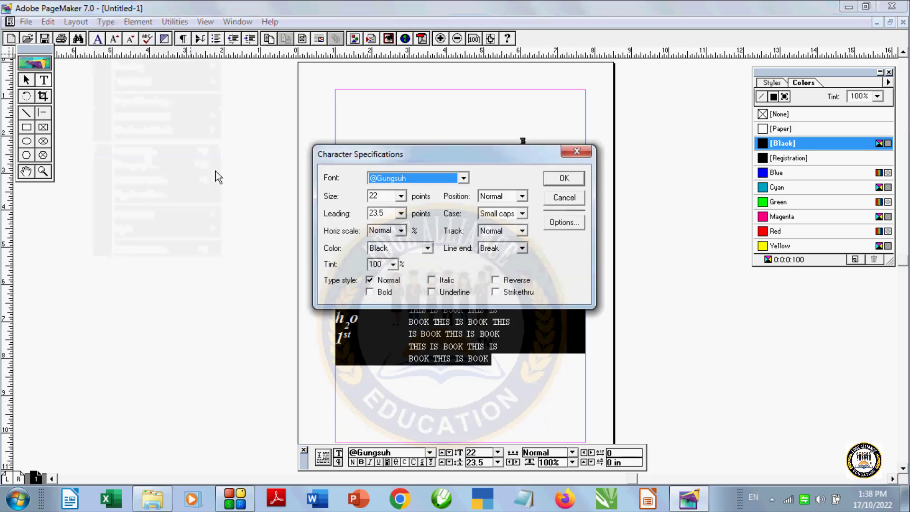
{"action": "left_click", "coordinate": [564, 197]}
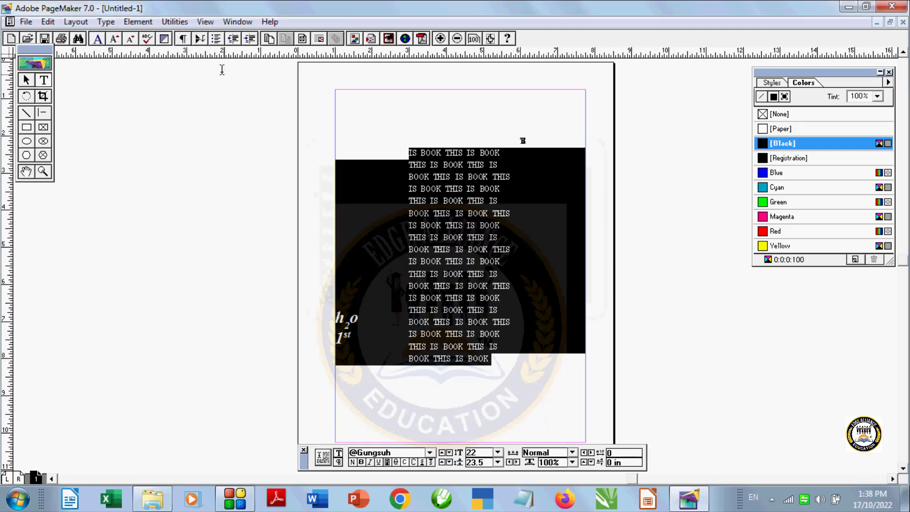
Set the paragraph space before the selected "this is book" paragraph to 2 inches.
{"action": "left_click", "coordinate": [106, 22]}
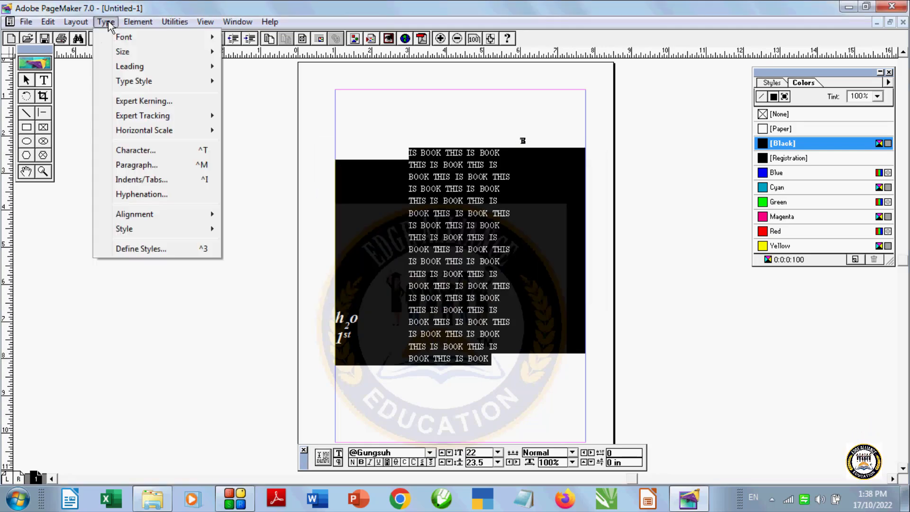
{"action": "left_click", "coordinate": [150, 165]}
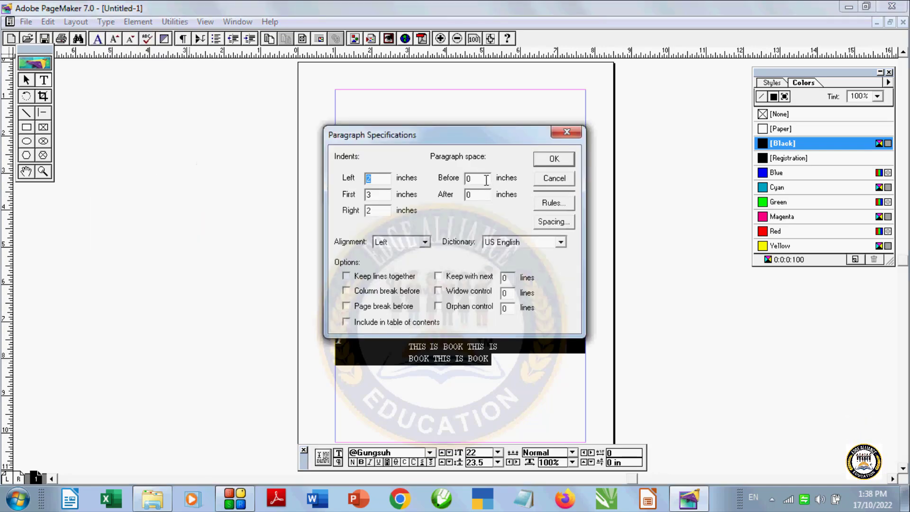
{"action": "key", "text": "BackSpace"}
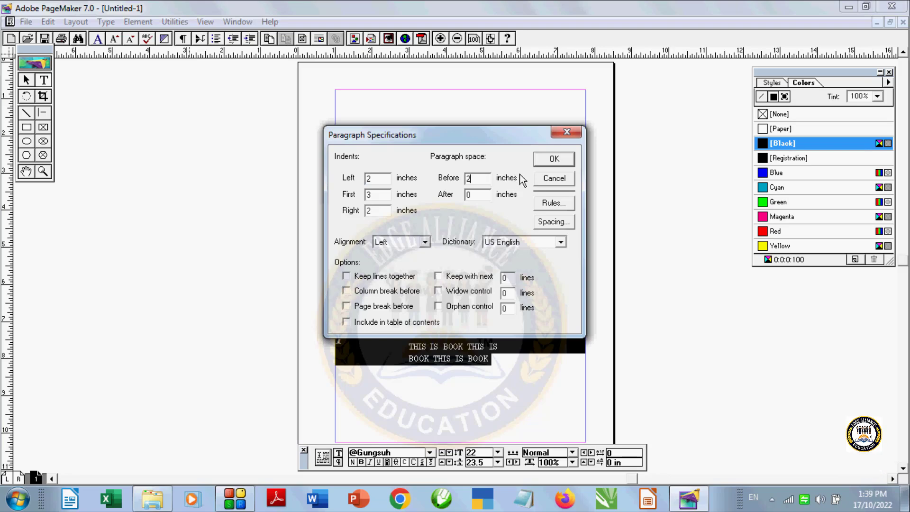
{"action": "left_click", "coordinate": [553, 158]}
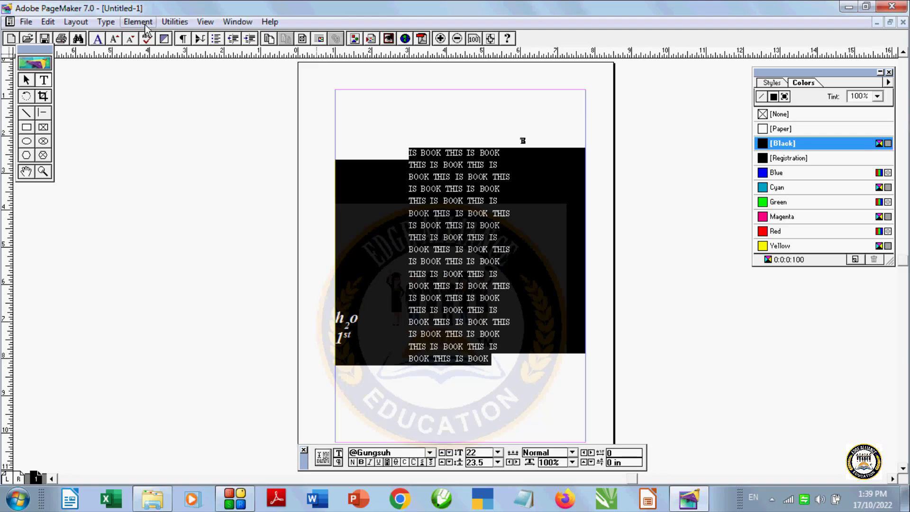
Apply Left alignment to the selected "this is book" paragraph through its Paragraph Specifications.
{"action": "left_click", "coordinate": [114, 22]}
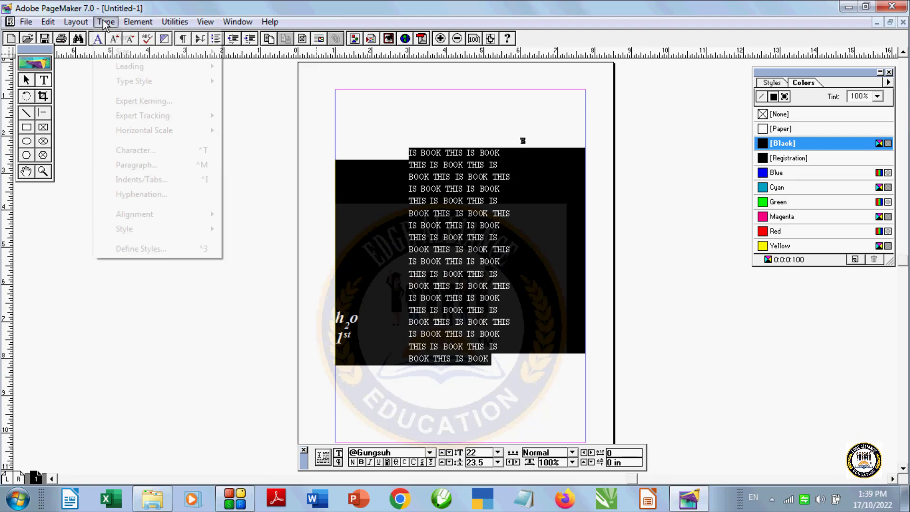
{"action": "left_click", "coordinate": [146, 165]}
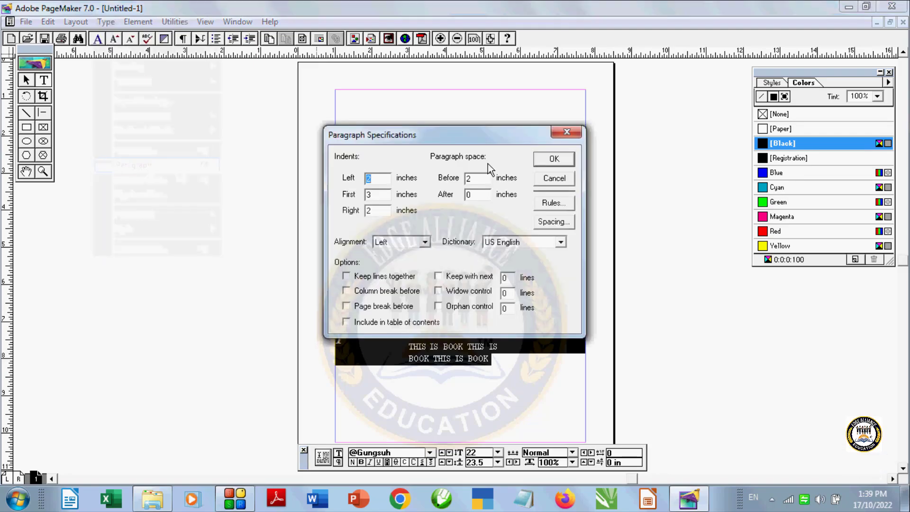
{"action": "left_click", "coordinate": [424, 242]}
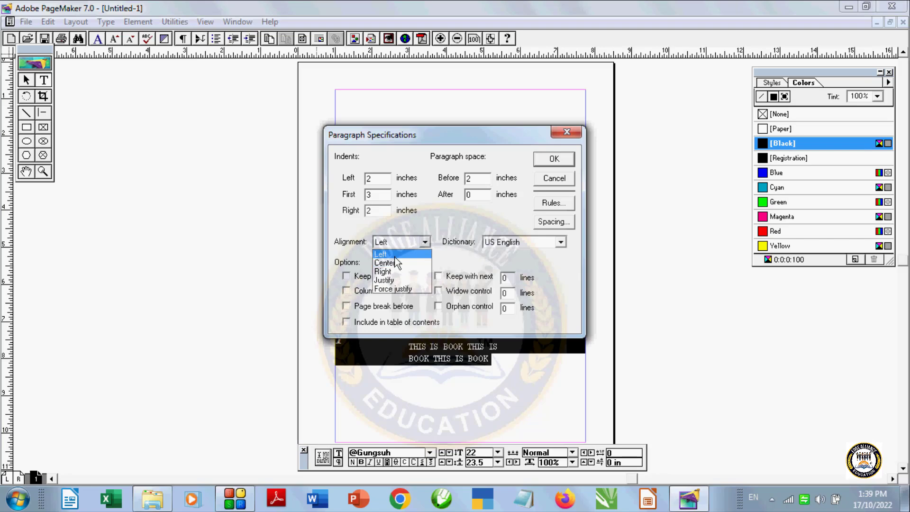
{"action": "left_click", "coordinate": [543, 160]}
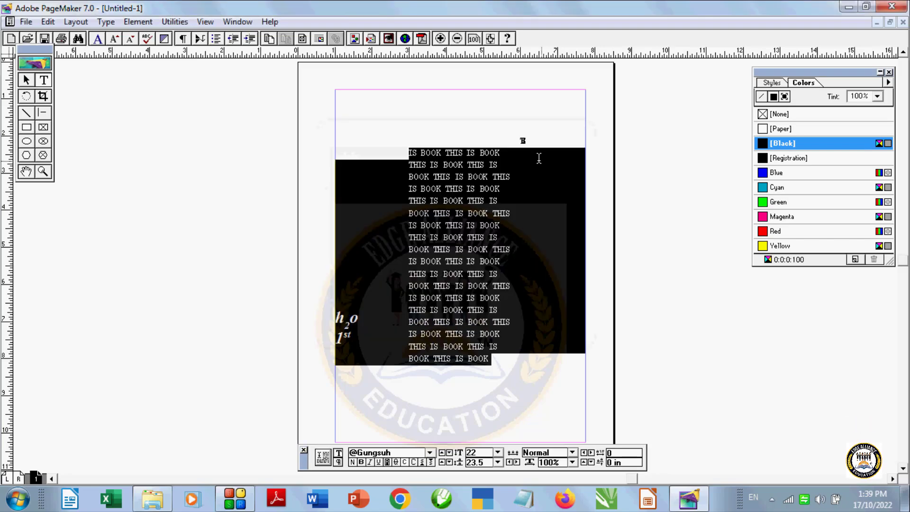
Set the selected "this is book" paragraph's alignment to Center in Paragraph Specifications.
{"action": "left_click", "coordinate": [105, 21]}
{"action": "left_click", "coordinate": [145, 165]}
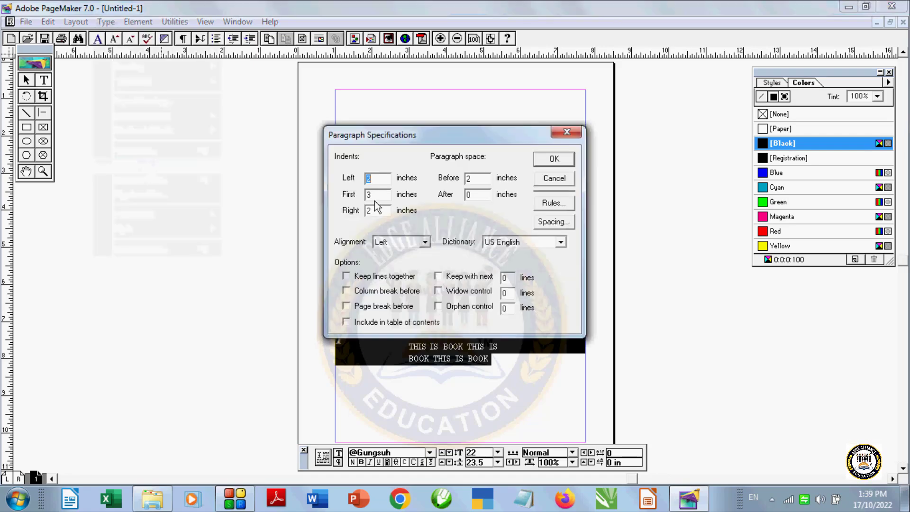
{"action": "left_click", "coordinate": [413, 246]}
{"action": "left_click", "coordinate": [393, 259]}
{"action": "left_click", "coordinate": [553, 160]}
Change the selected "this is book" paragraph's alignment to Right in Paragraph Specifications.
{"action": "left_click", "coordinate": [106, 22]}
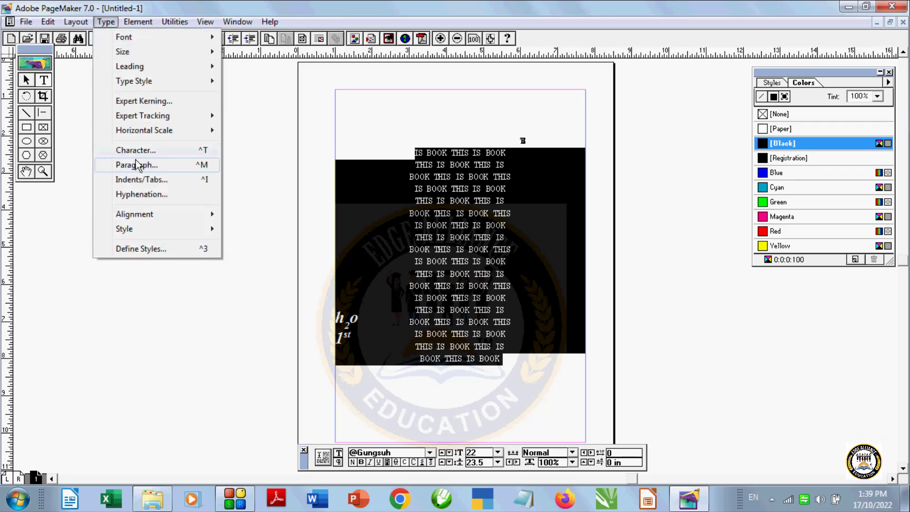
{"action": "left_click", "coordinate": [138, 164]}
{"action": "left_click", "coordinate": [394, 242]}
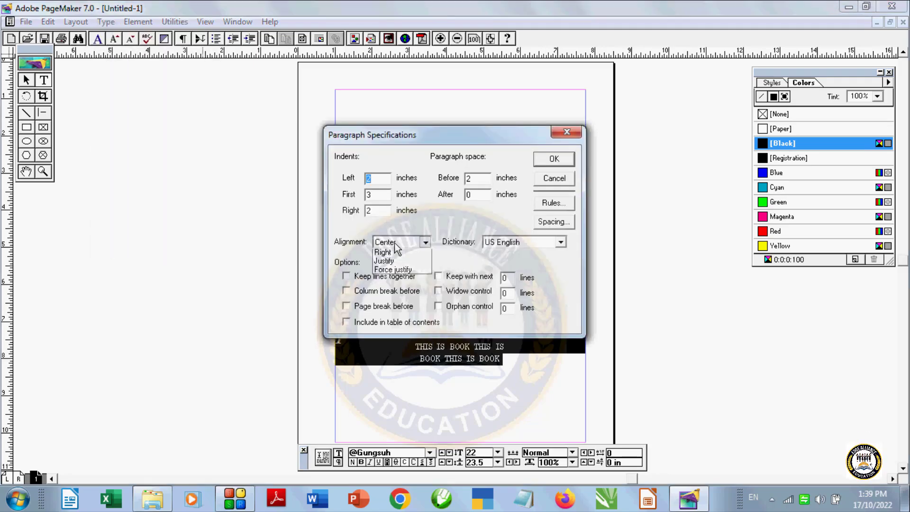
{"action": "left_click", "coordinate": [399, 245]}
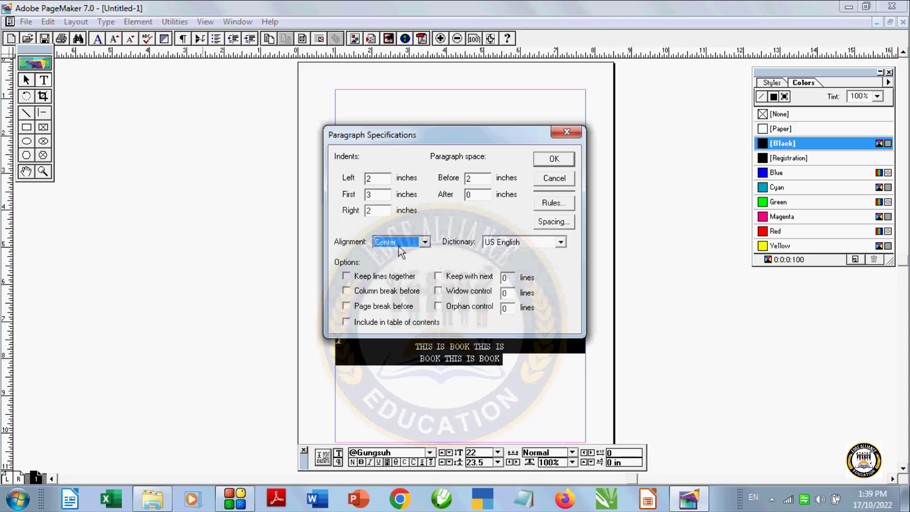
{"action": "left_click", "coordinate": [399, 246]}
{"action": "left_click", "coordinate": [394, 271]}
{"action": "left_click", "coordinate": [546, 159]}
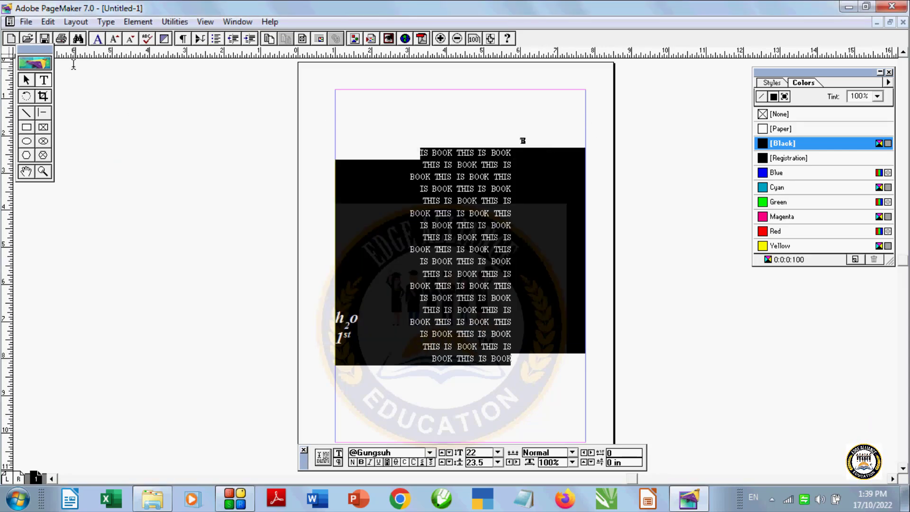
Set the selected paragraph's alignment to Justify and turn on Keep lines together in Paragraph Specifications.
{"action": "left_click", "coordinate": [107, 22]}
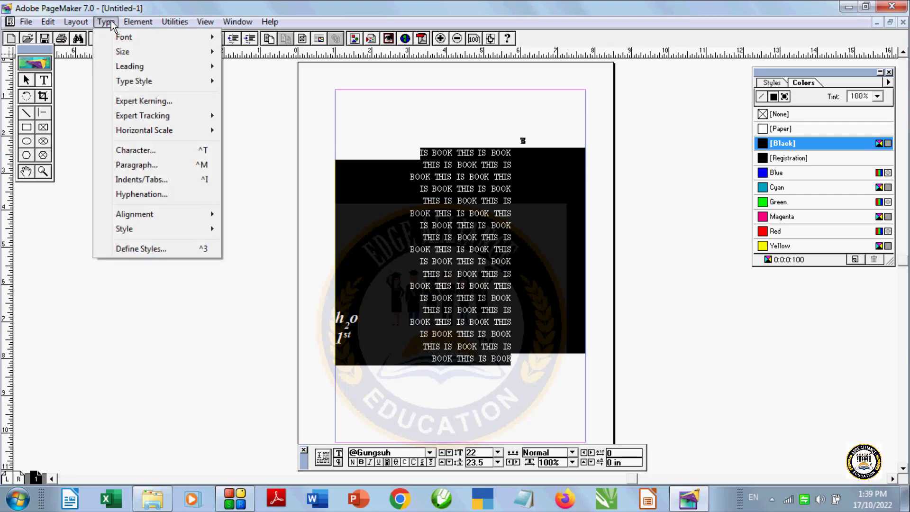
{"action": "left_click", "coordinate": [136, 166]}
{"action": "left_click", "coordinate": [414, 241]}
{"action": "left_click", "coordinate": [394, 278]}
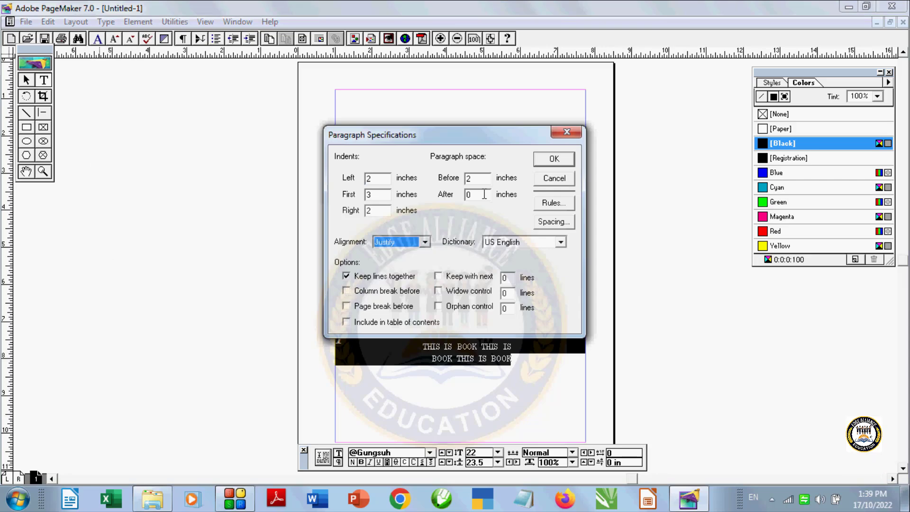
{"action": "left_click_drag", "start_coordinate": [502, 135], "coordinate": [302, 135]}
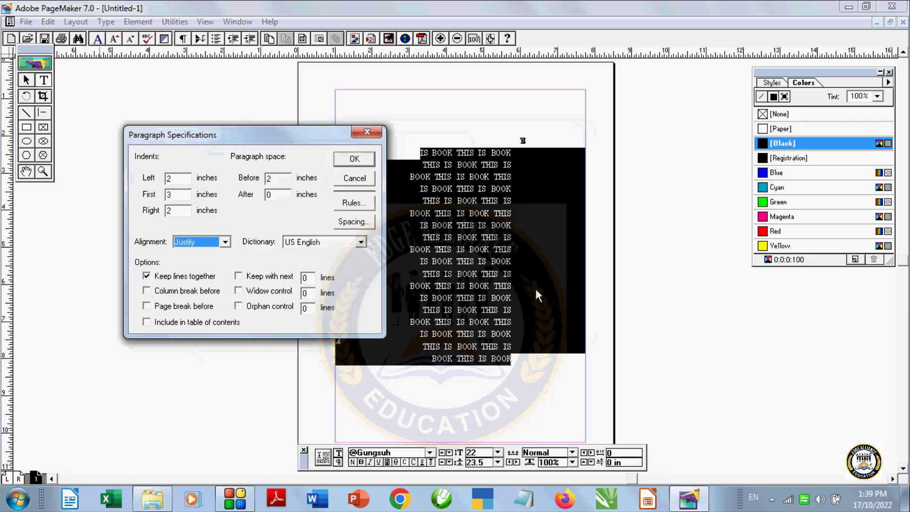
{"action": "left_click", "coordinate": [345, 158]}
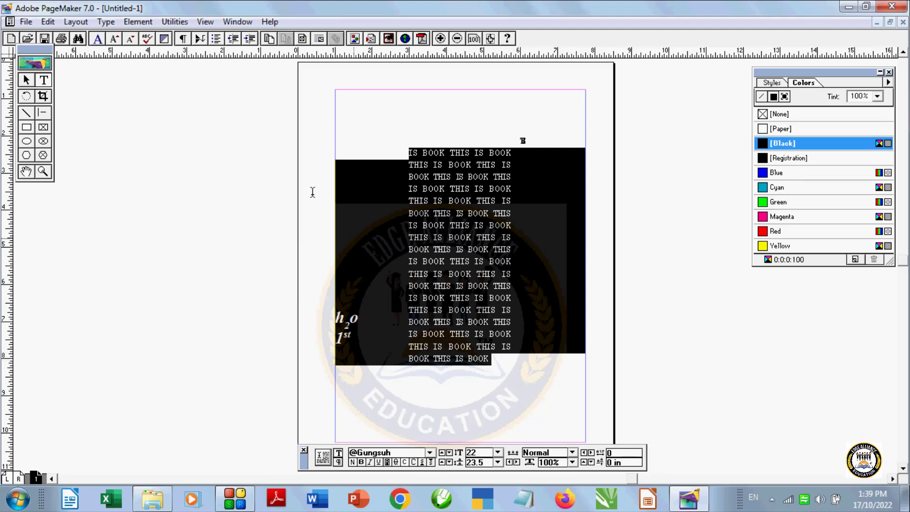
Set the selected "this is book" paragraph's alignment to Force justify in Paragraph Specifications.
{"action": "left_click", "coordinate": [107, 22]}
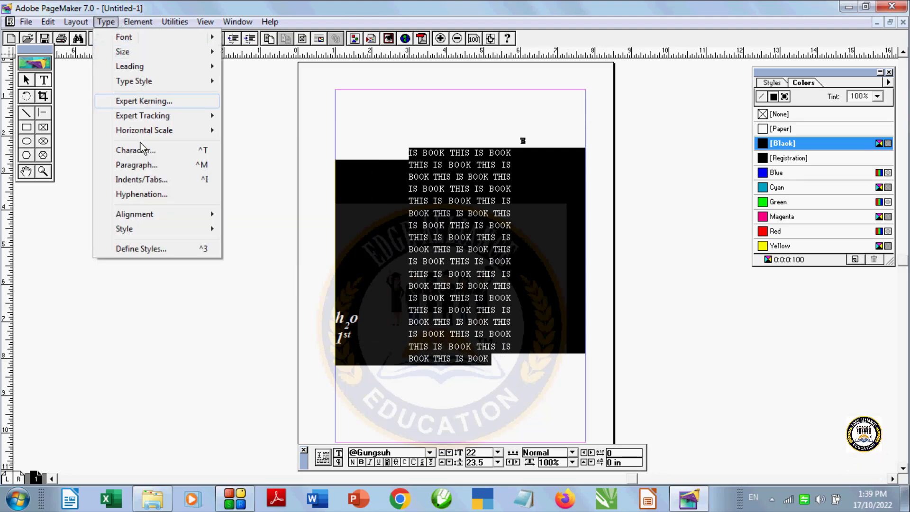
{"action": "left_click", "coordinate": [137, 164]}
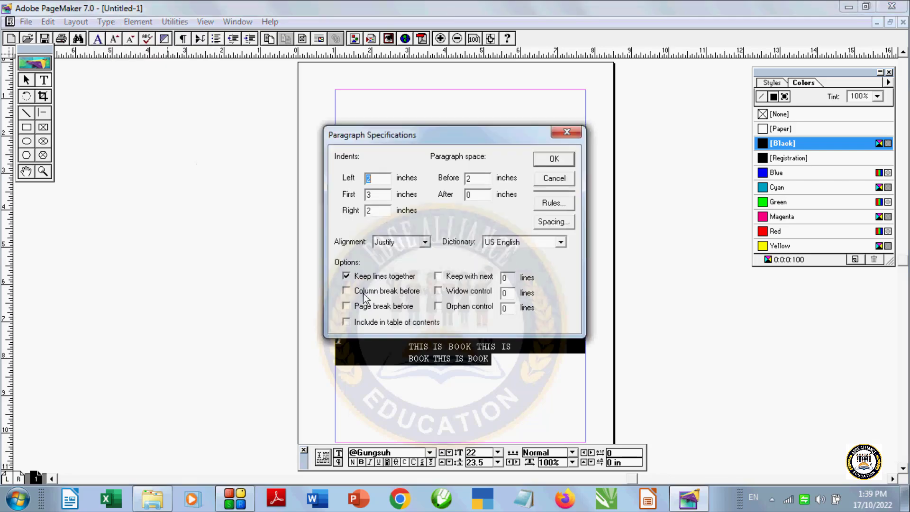
{"action": "left_click", "coordinate": [425, 242]}
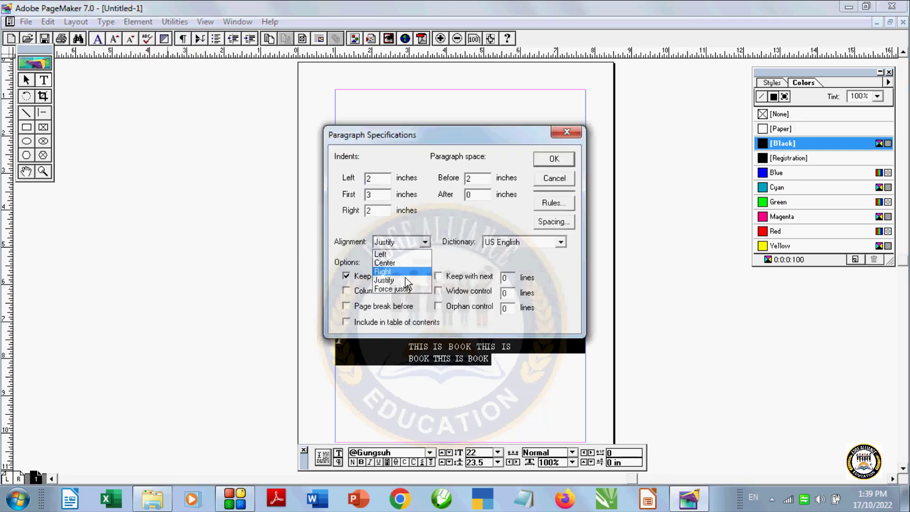
{"action": "left_click", "coordinate": [396, 291]}
{"action": "left_click", "coordinate": [545, 160]}
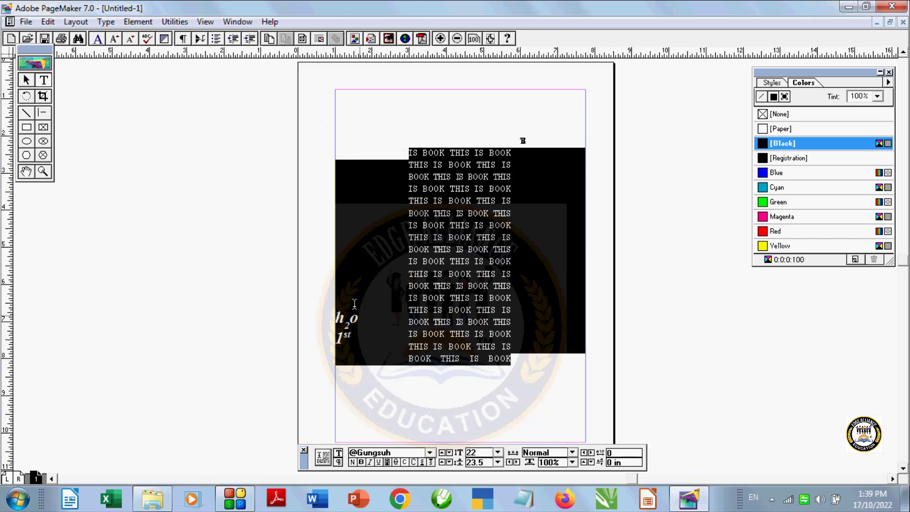
Select all of the "this is book" text and delete it from the page.
{"action": "left_click", "coordinate": [99, 21]}
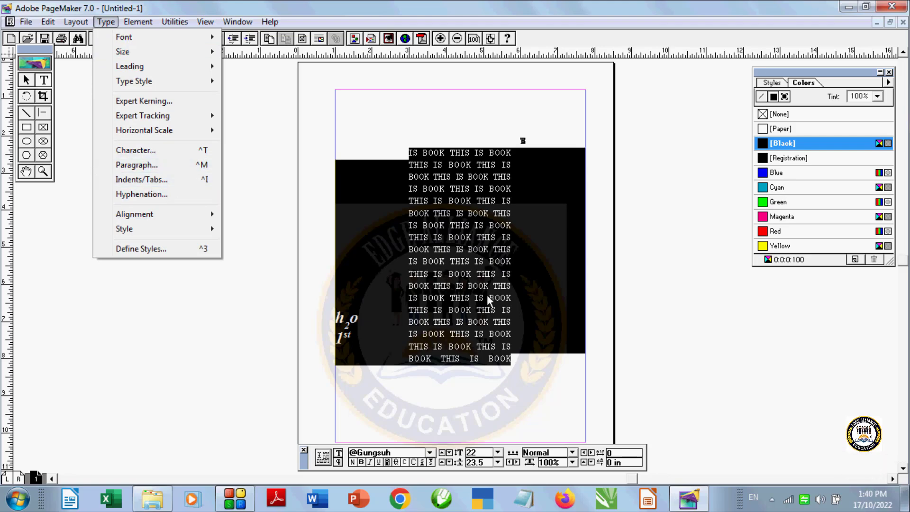
{"action": "double_click", "coordinate": [460, 225]}
{"action": "left_click_drag", "start_coordinate": [384, 132], "coordinate": [461, 379]}
{"action": "key", "text": "BackSpace"}
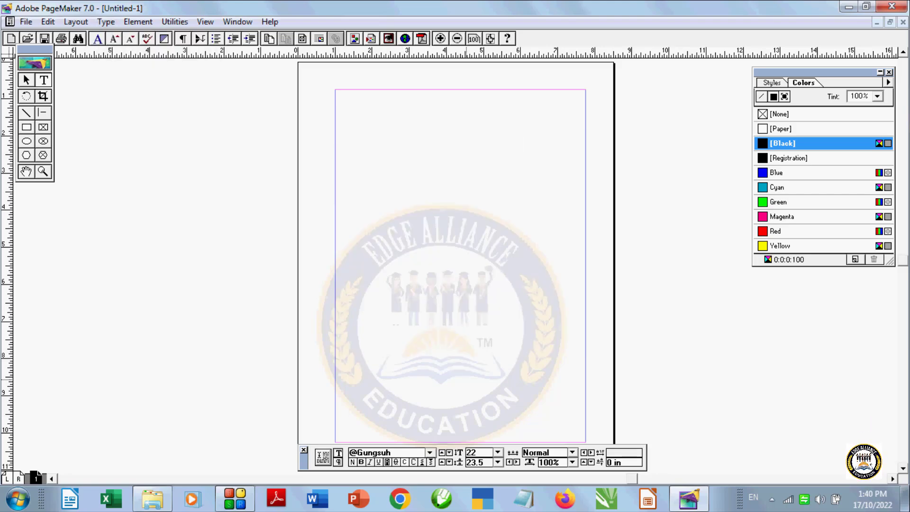
Start a new text line at the page's left margin above the h2o text and increase its font size to 21 points.
{"action": "left_click", "coordinate": [339, 165]}
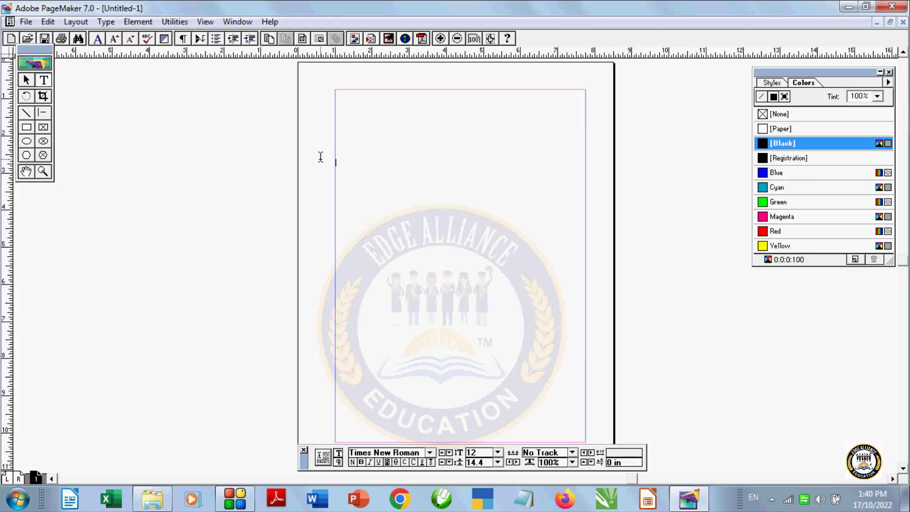
{"action": "key", "text": "ctrl+shift+period"}
{"action": "key", "text": "ctrl+shift+period"}
{"action": "key", "text": "ctrl+shift+period"}
{"action": "key", "text": "ctrl+shift+period"}
{"action": "key", "text": "ctrl+shift+period"}
{"action": "key", "text": "ctrl+shift+period"}
{"action": "key", "text": "ctrl+shift+period"}
Add a tab stop at 2 inches for the new text line in Indents/Tabs.
{"action": "left_click", "coordinate": [105, 22]}
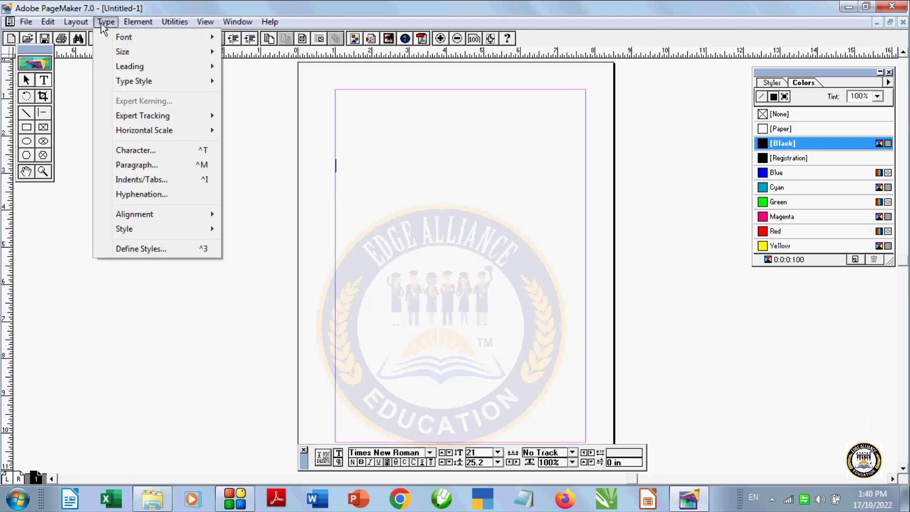
{"action": "left_click", "coordinate": [160, 184]}
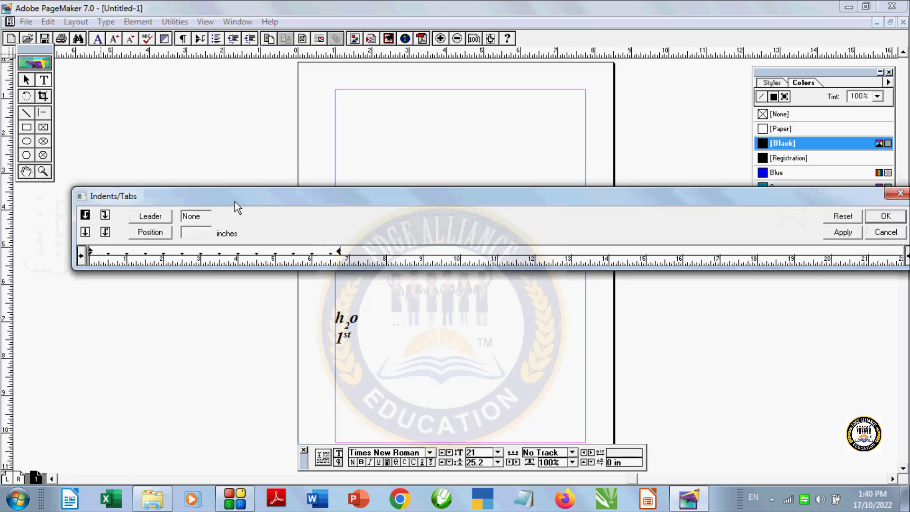
{"action": "left_click", "coordinate": [160, 238]}
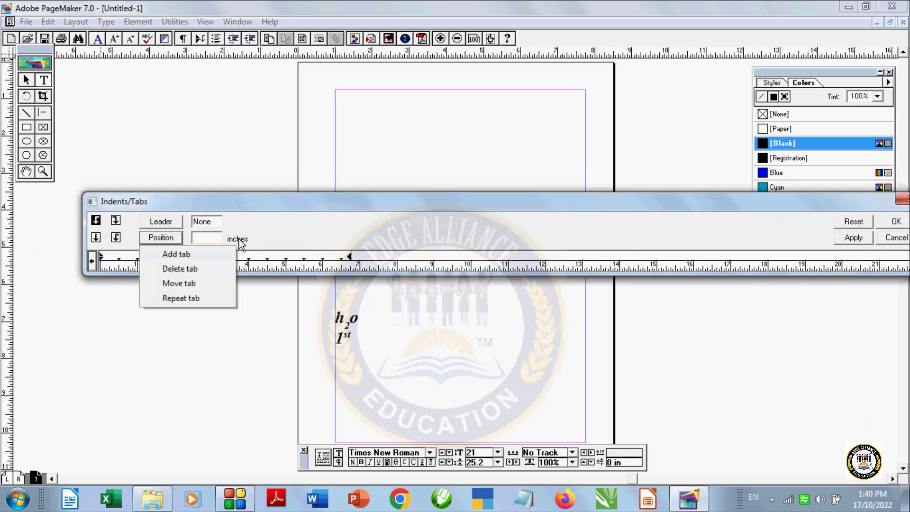
{"action": "left_click", "coordinate": [212, 236]}
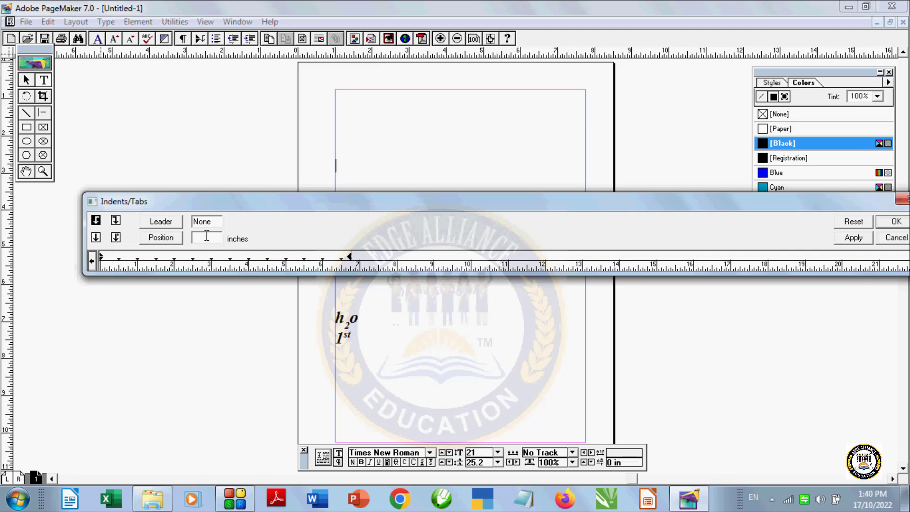
{"action": "left_click", "coordinate": [142, 237]}
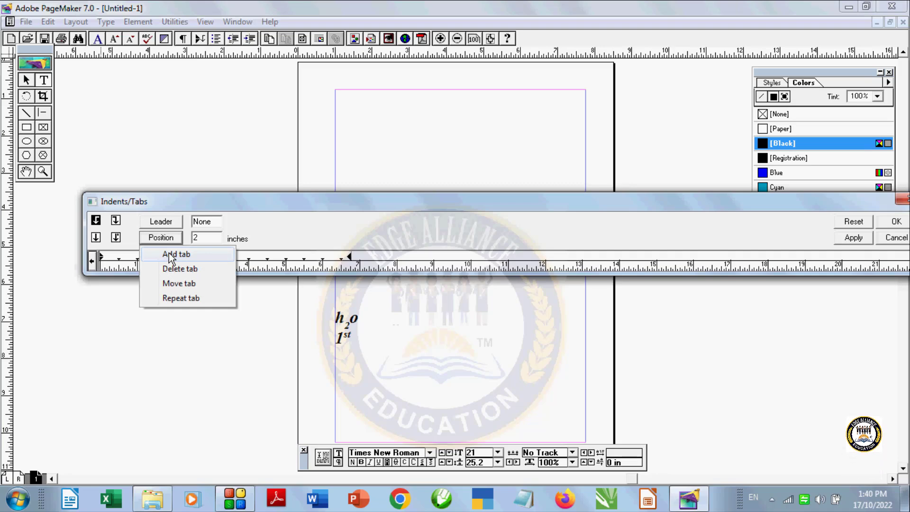
{"action": "left_click", "coordinate": [169, 254]}
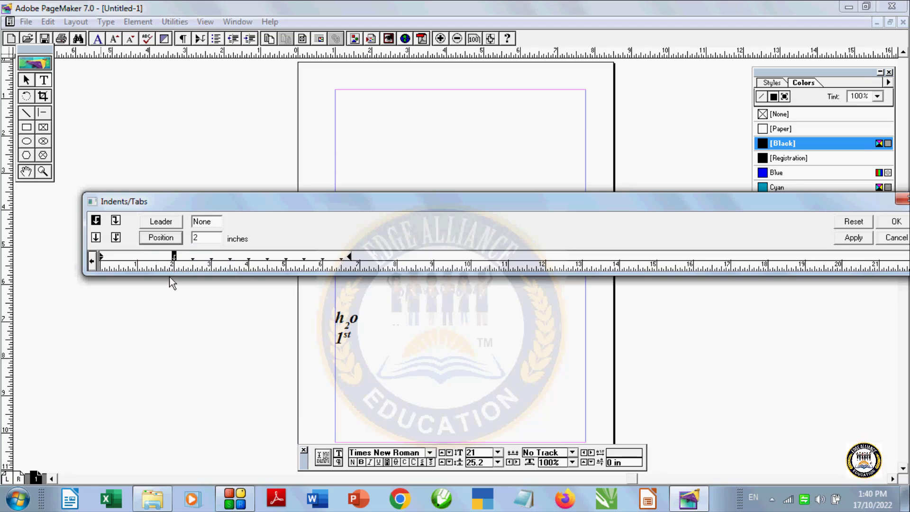
Add a second tab stop at the 4-inch position on the Indents/Tabs ruler.
{"action": "left_click", "coordinate": [211, 237]}
{"action": "key", "text": "BackSpace"}
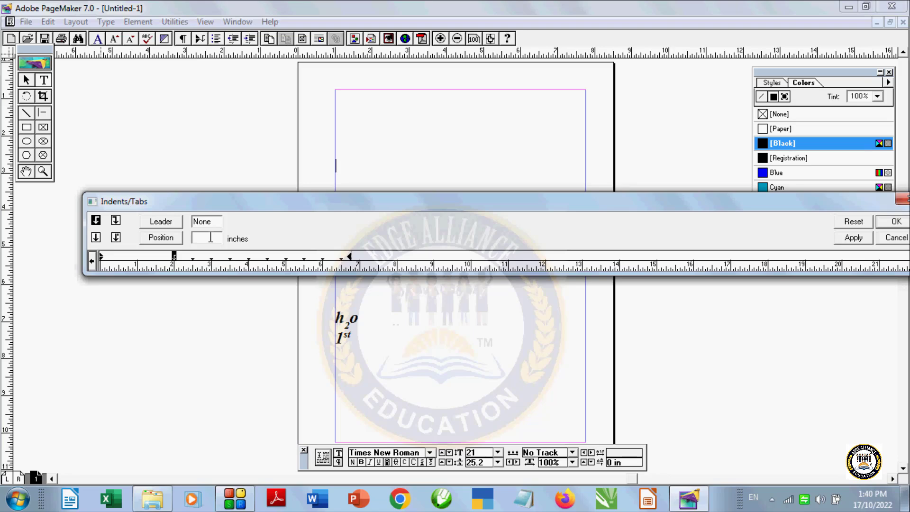
{"action": "type", "text": "4"}
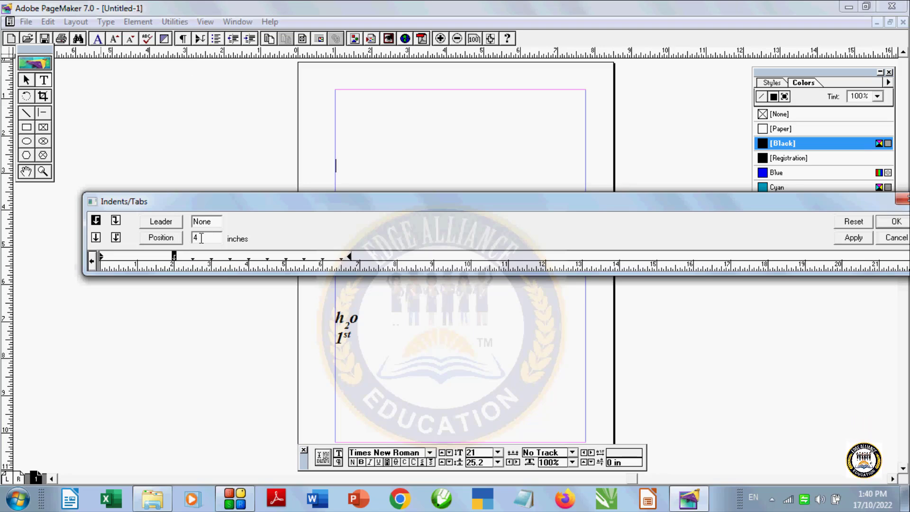
{"action": "left_click", "coordinate": [151, 237]}
{"action": "left_click", "coordinate": [181, 257]}
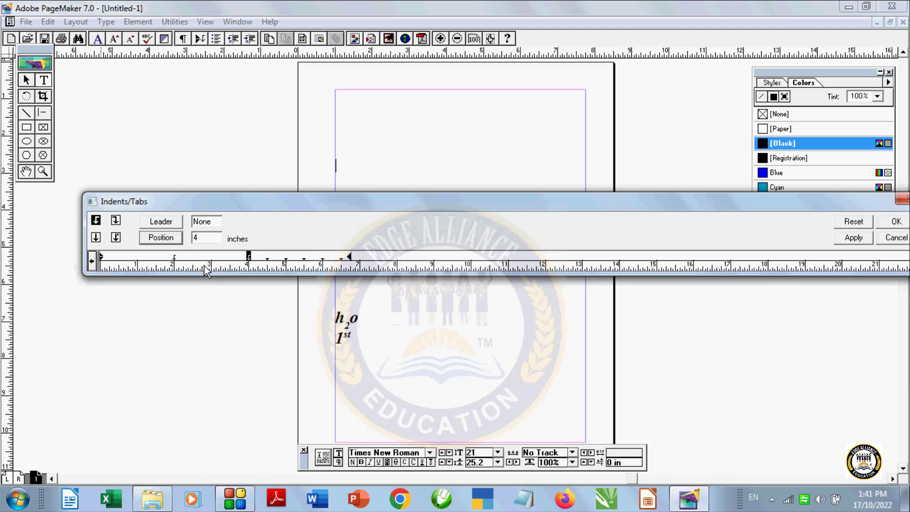
Try the dotted and custom leaders for the 4-inch tab stop, and settle on the dashed leader.
{"action": "left_click", "coordinate": [160, 222]}
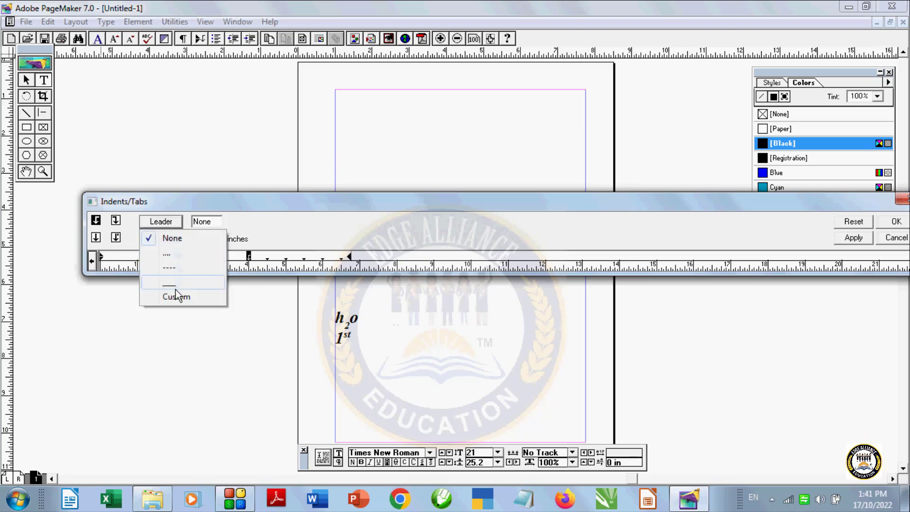
{"action": "left_click", "coordinate": [174, 256]}
{"action": "left_click", "coordinate": [169, 218]}
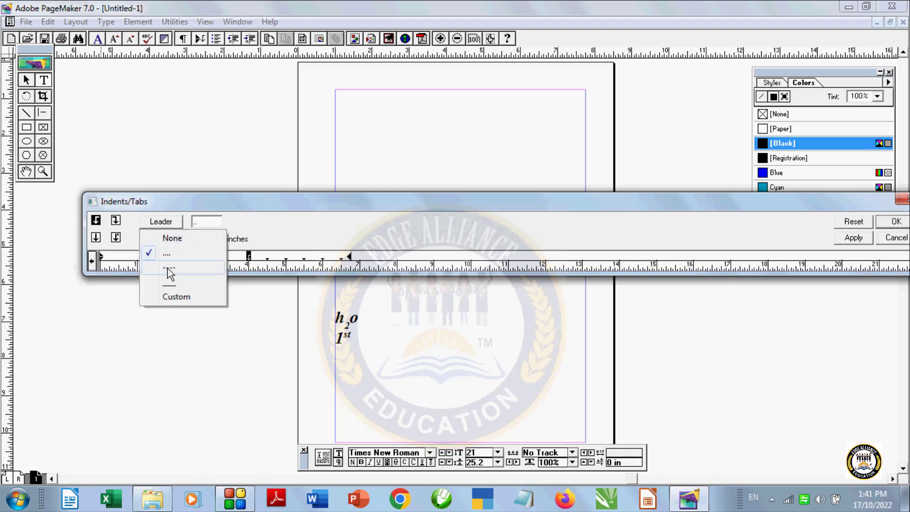
{"action": "left_click", "coordinate": [166, 269]}
{"action": "left_click", "coordinate": [166, 222]}
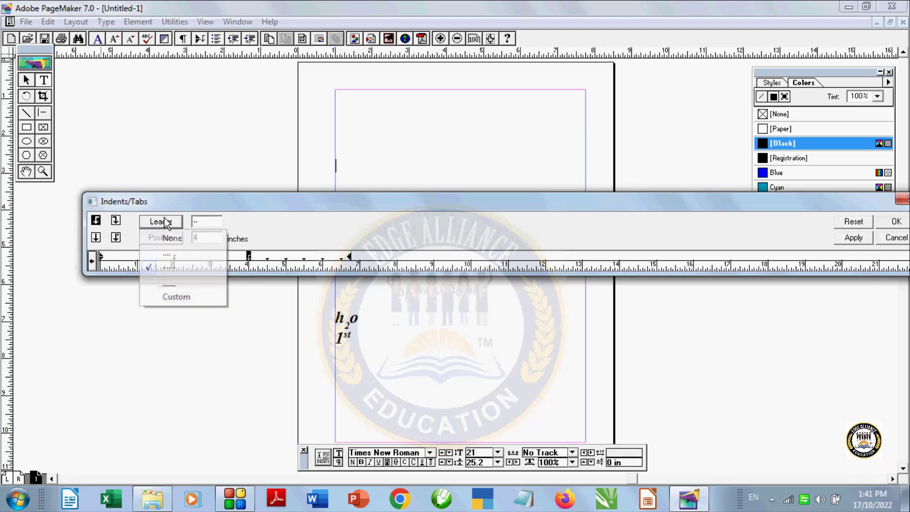
{"action": "left_click", "coordinate": [171, 294]}
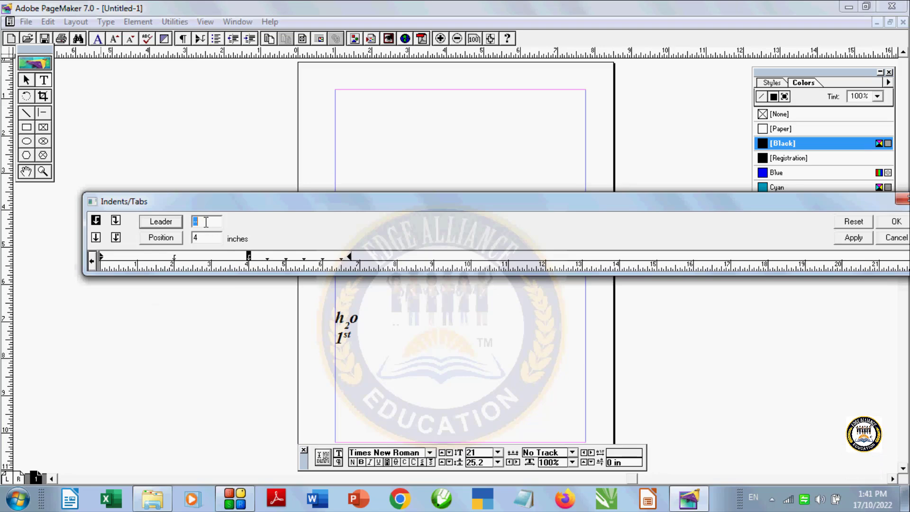
{"action": "left_click", "coordinate": [163, 221]}
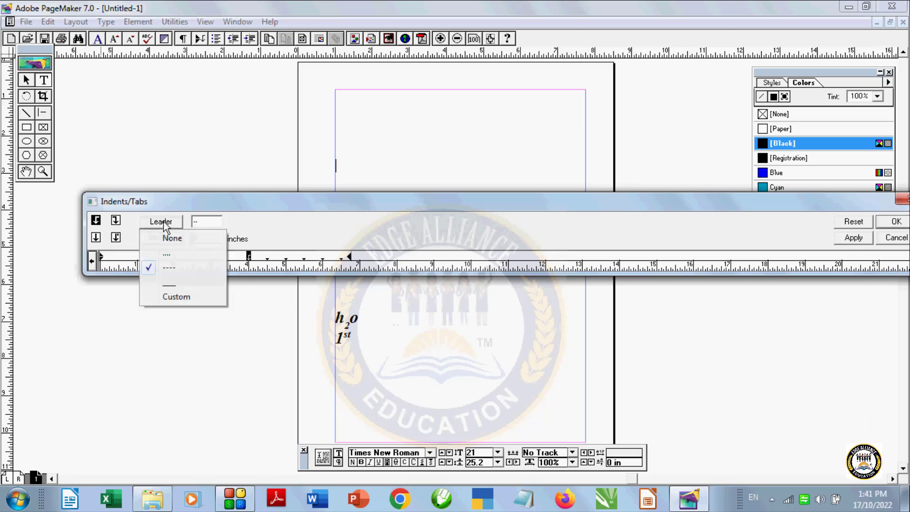
{"action": "left_click", "coordinate": [169, 266]}
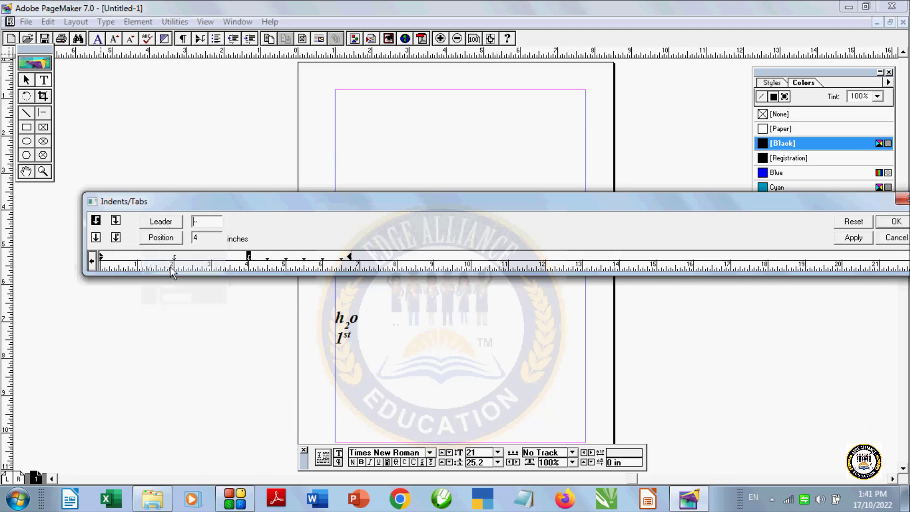
Try to add a tab stop at the 7-inch position in Indents/Tabs.
{"action": "left_click", "coordinate": [248, 256]}
{"action": "left_click", "coordinate": [209, 237]}
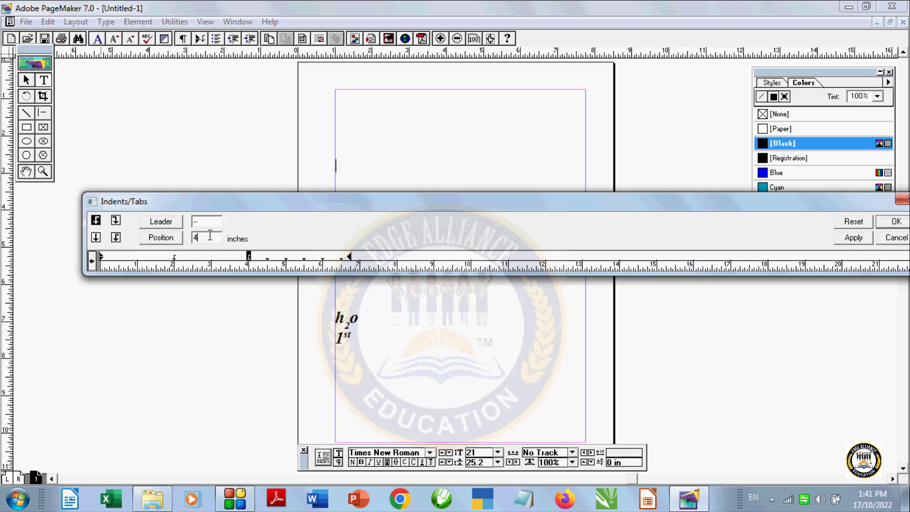
{"action": "key", "text": "BackSpace"}
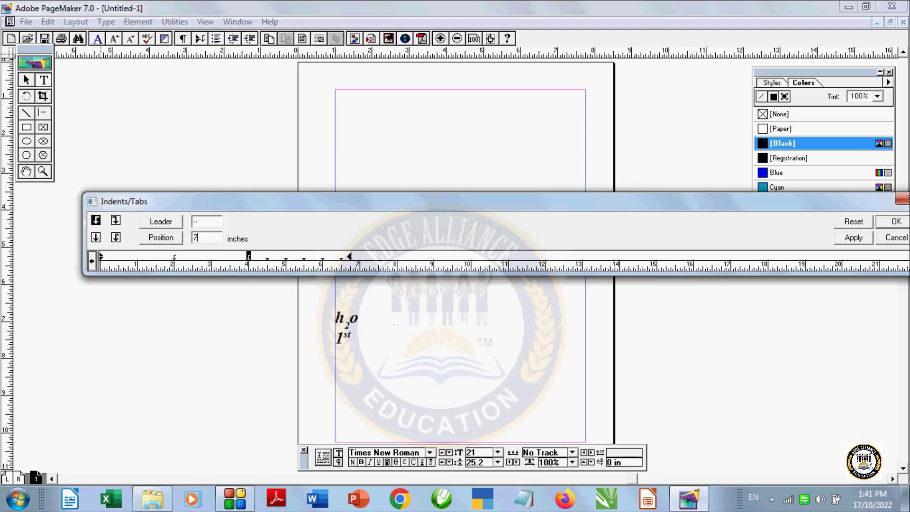
{"action": "left_click", "coordinate": [158, 238]}
{"action": "left_click", "coordinate": [165, 255]}
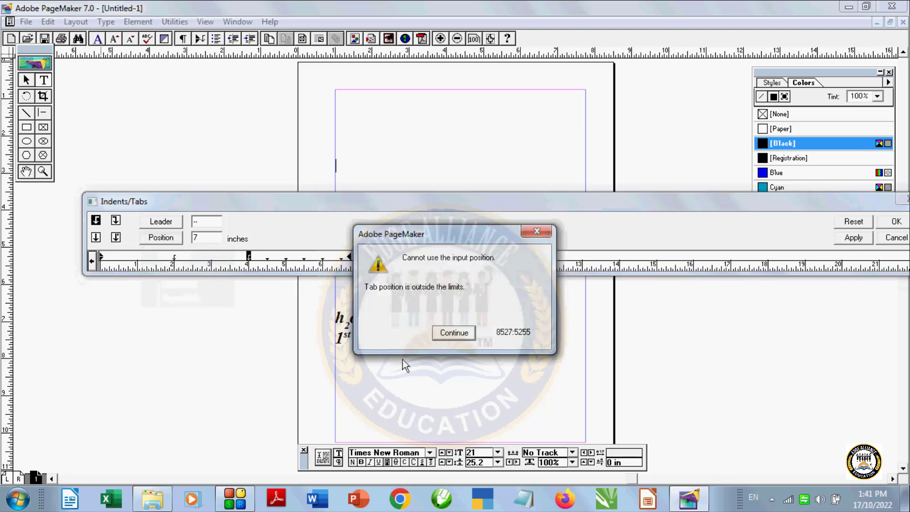
{"action": "left_click", "coordinate": [453, 334]}
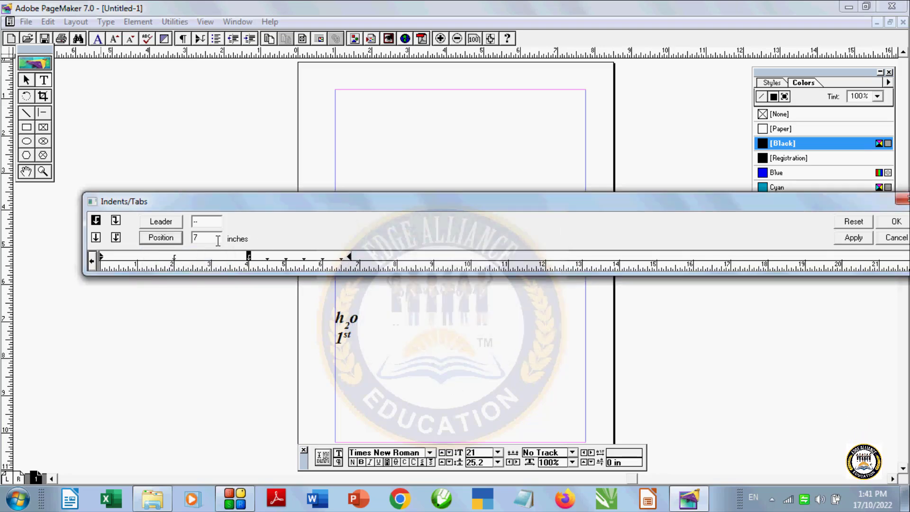
{"action": "left_click", "coordinate": [158, 238]}
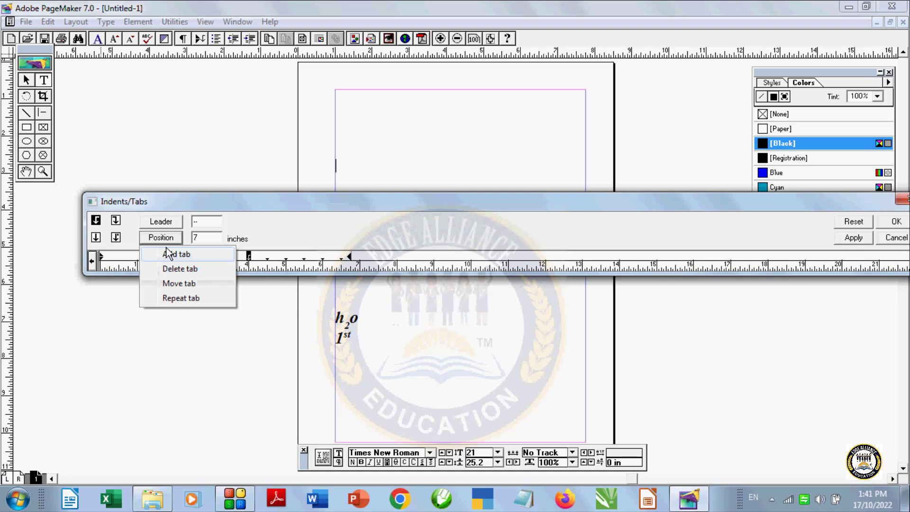
{"action": "left_click", "coordinate": [166, 256]}
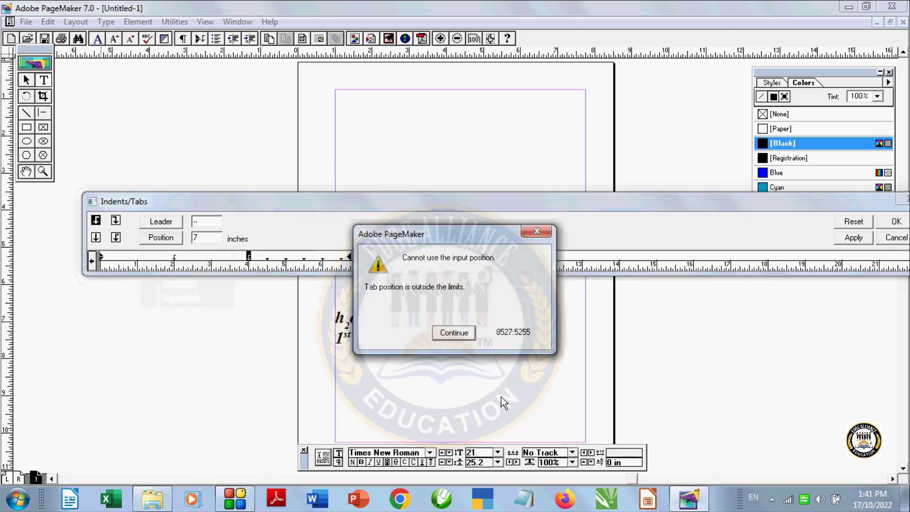
{"action": "left_click", "coordinate": [454, 330]}
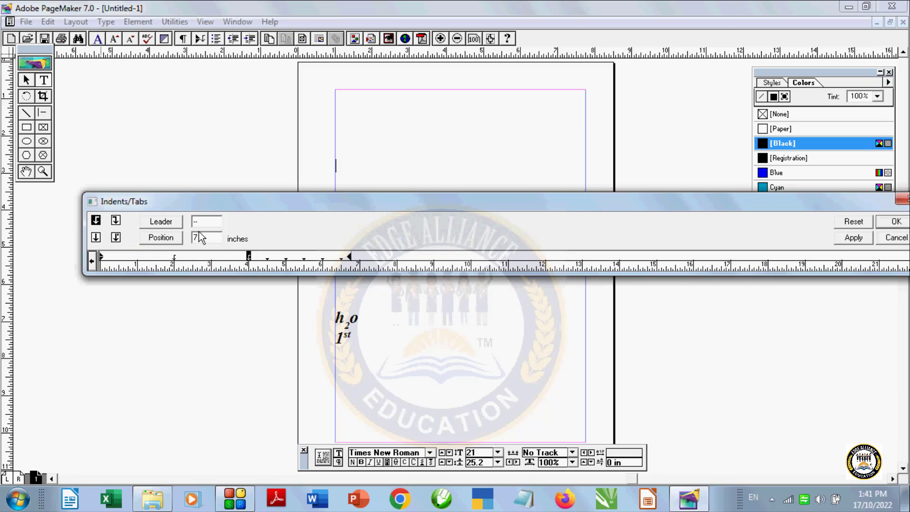
Add a tab stop at 6 inches in Indents/Tabs.
{"action": "type", "text": "6"}
{"action": "left_click", "coordinate": [175, 241]}
{"action": "left_click", "coordinate": [167, 254]}
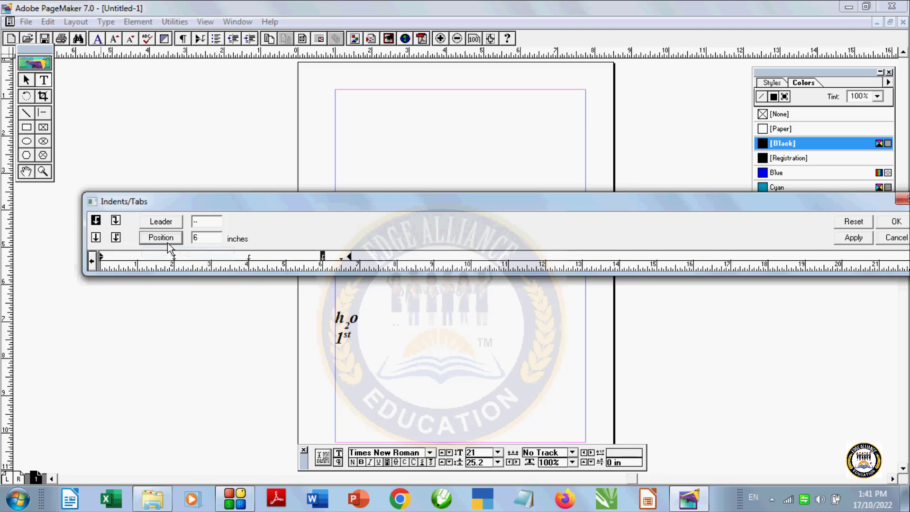
Move the 4-inch tab stop to 4.25 inches and the 6-inch tab stop to 6.125 inches on the ruler.
{"action": "left_click", "coordinate": [174, 238]}
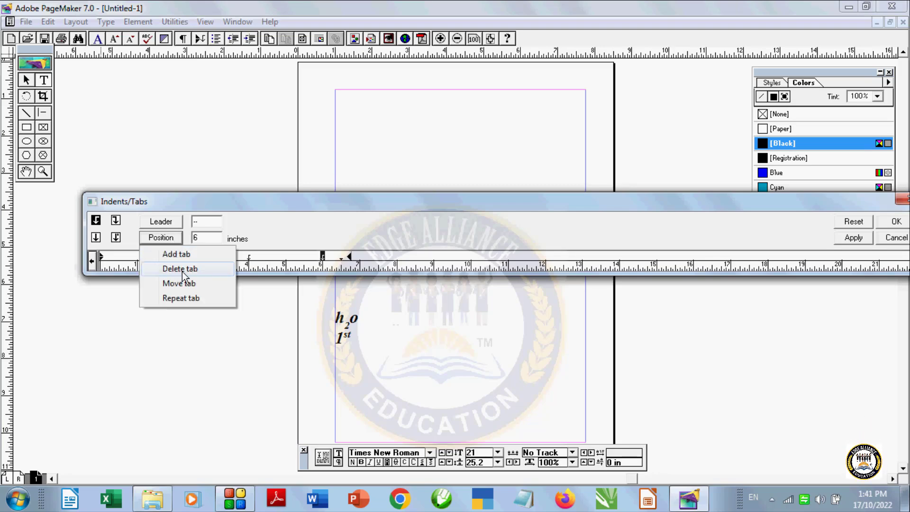
{"action": "left_click", "coordinate": [182, 283]}
{"action": "left_click", "coordinate": [252, 260]}
{"action": "left_click_drag", "start_coordinate": [257, 263], "coordinate": [259, 263]}
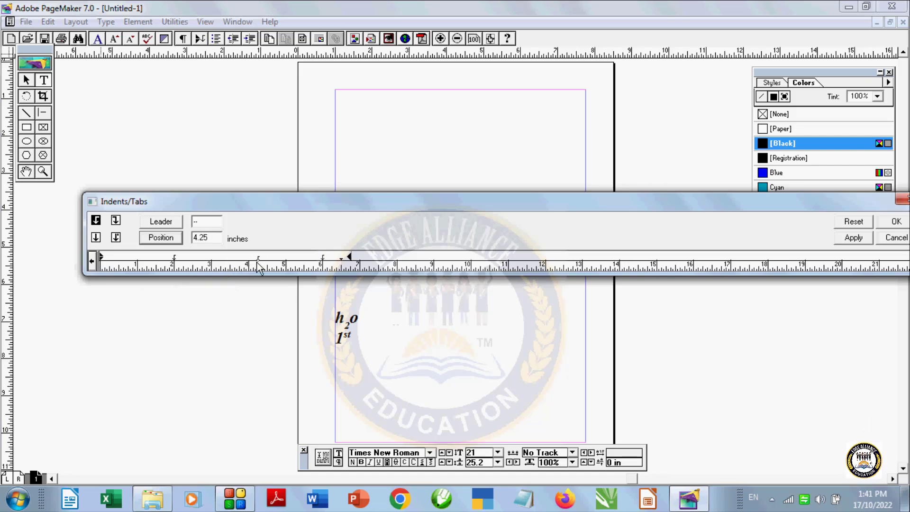
{"action": "left_click_drag", "start_coordinate": [323, 260], "coordinate": [327, 260]}
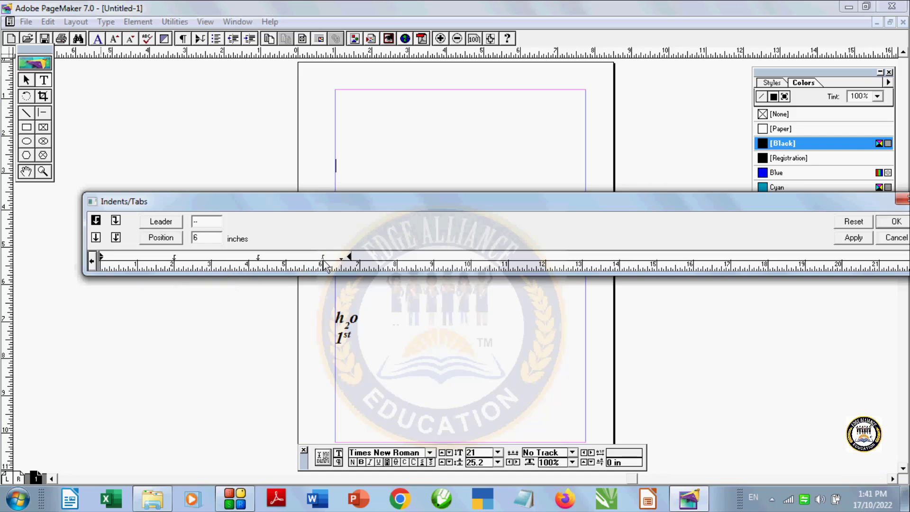
Try Repeat tab, place a further tab stop at 5.375 inches, and accept the Indents/Tabs settings.
{"action": "left_click", "coordinate": [166, 237]}
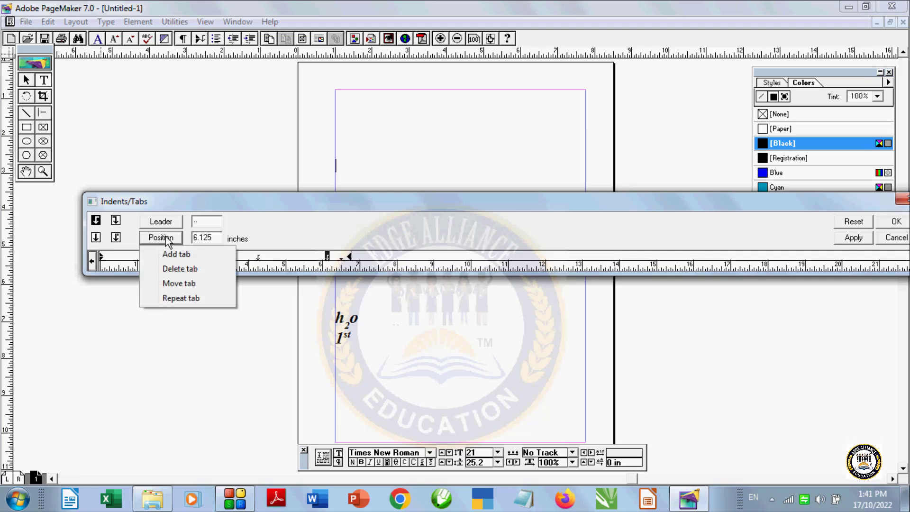
{"action": "left_click", "coordinate": [170, 298]}
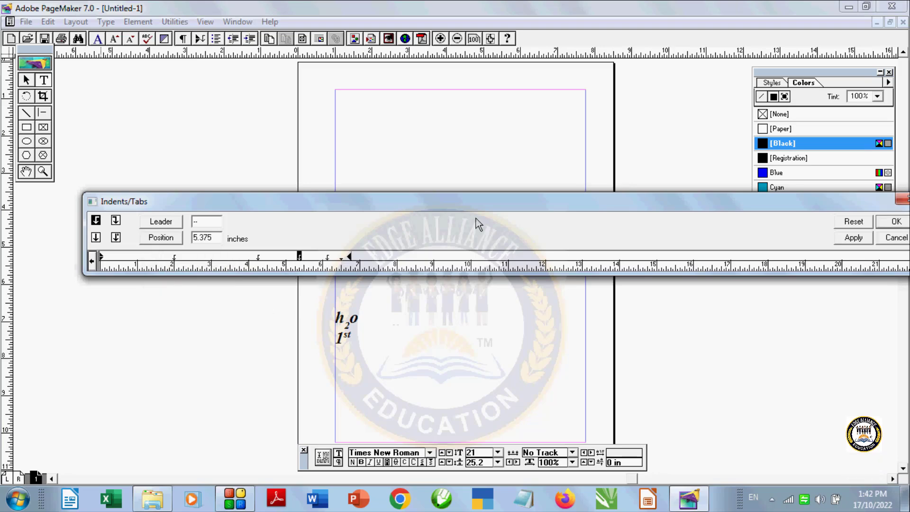
{"action": "left_click_drag", "start_coordinate": [500, 201], "coordinate": [366, 211]}
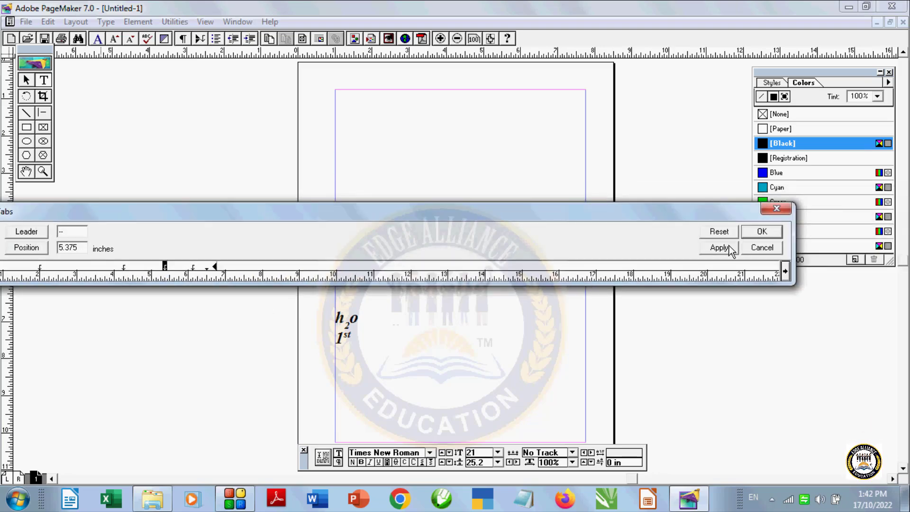
{"action": "left_click", "coordinate": [755, 233]}
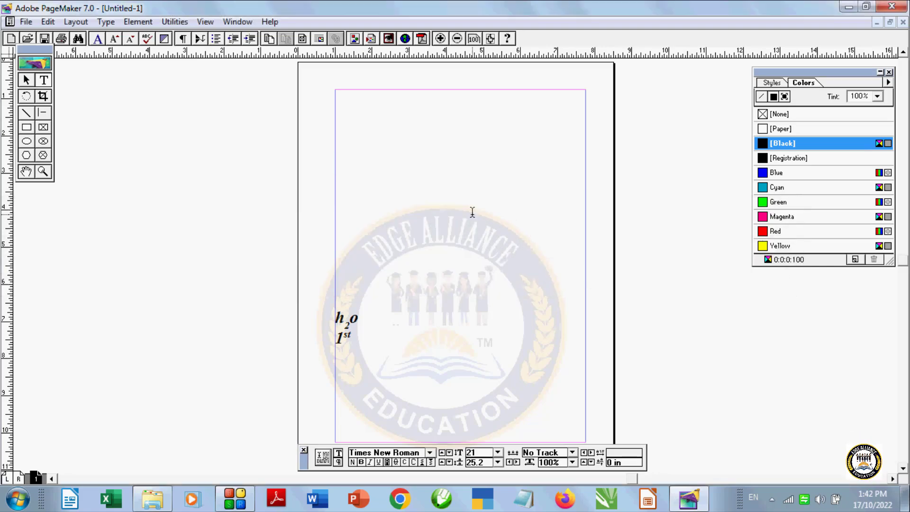
Enter "this" on the empty text line, tab across the dashed leader, and enter "this" again.
{"action": "left_click", "coordinate": [337, 160]}
{"action": "type", "text": "this"}
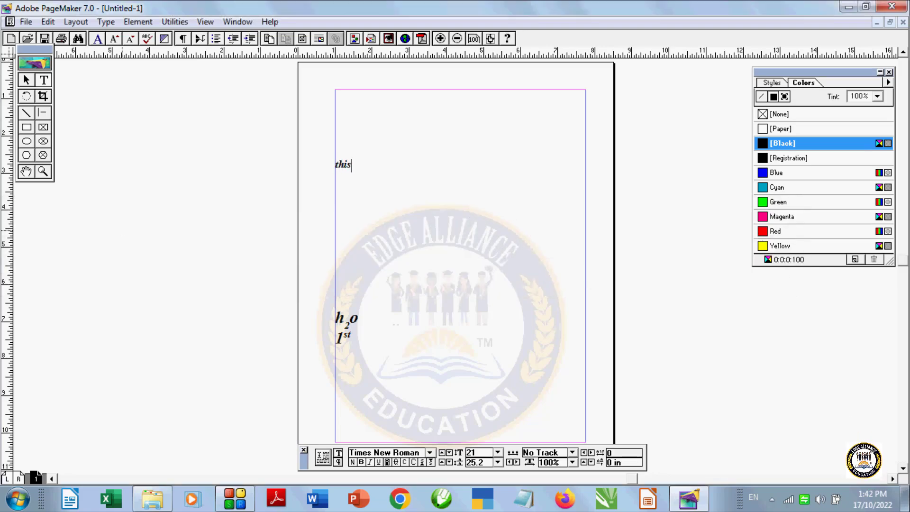
{"action": "key", "text": "Tab"}
{"action": "key", "text": "Tab"}
{"action": "type", "text": "this"}
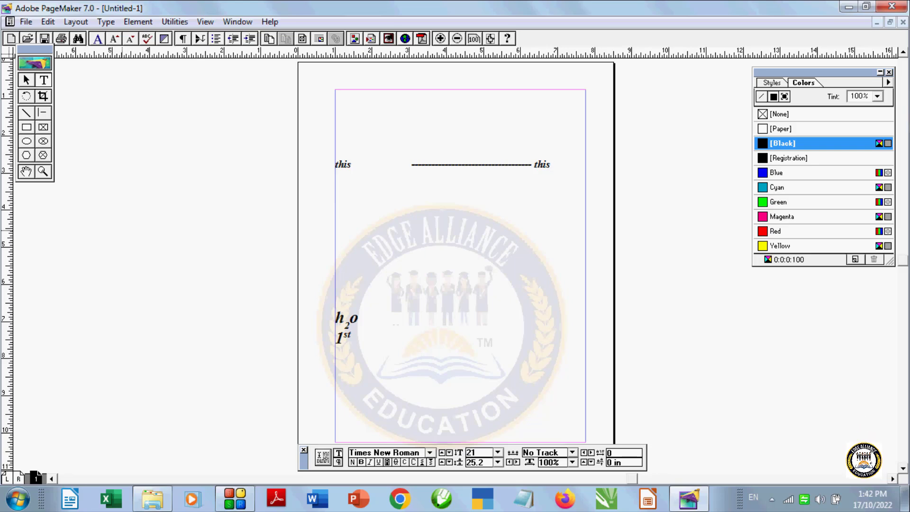
Start a second line with "monitor" and extend the dashed leader to the last tab stop.
{"action": "key", "text": "Return"}
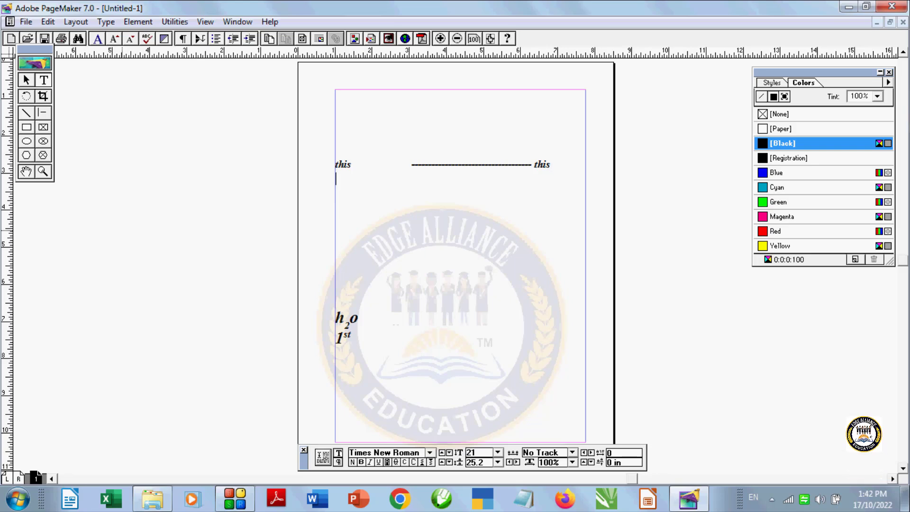
{"action": "type", "text": "moni"}
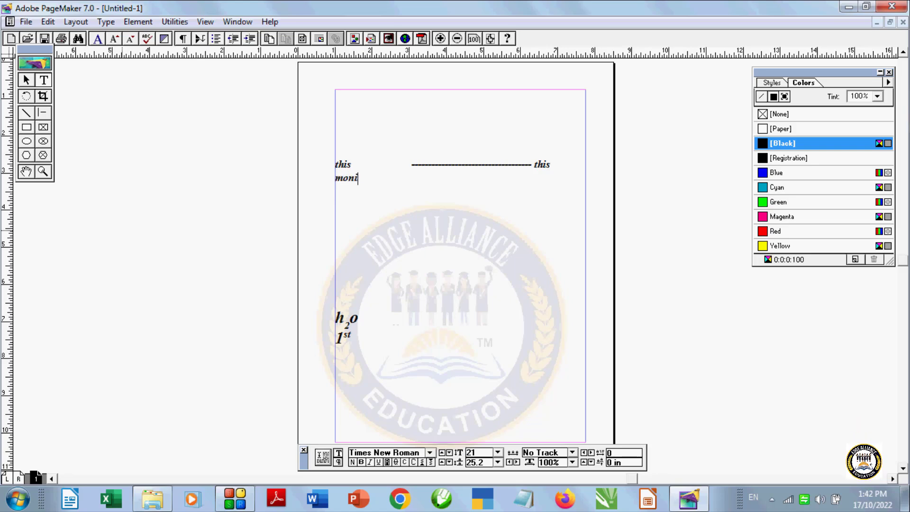
{"action": "type", "text": "tor"}
{"action": "key", "text": "Tab"}
{"action": "key", "text": "Tab"}
{"action": "key", "text": "Tab"}
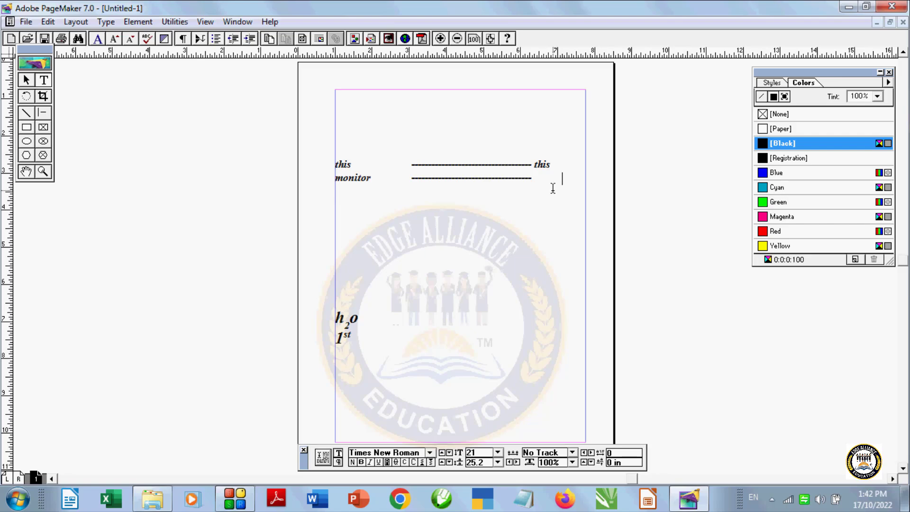
Add a third line with "hello" and "this" joined by the dashed tab leader.
{"action": "type", "text": "h"}
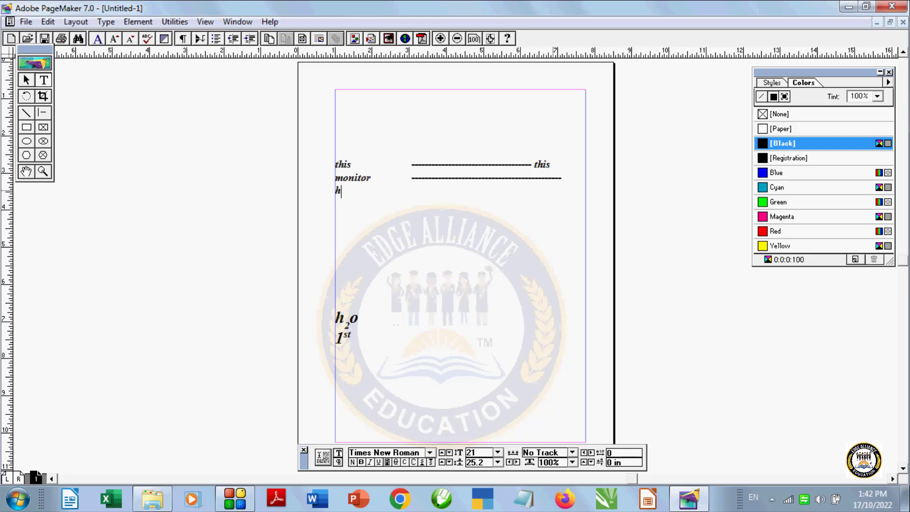
{"action": "type", "text": "ello"}
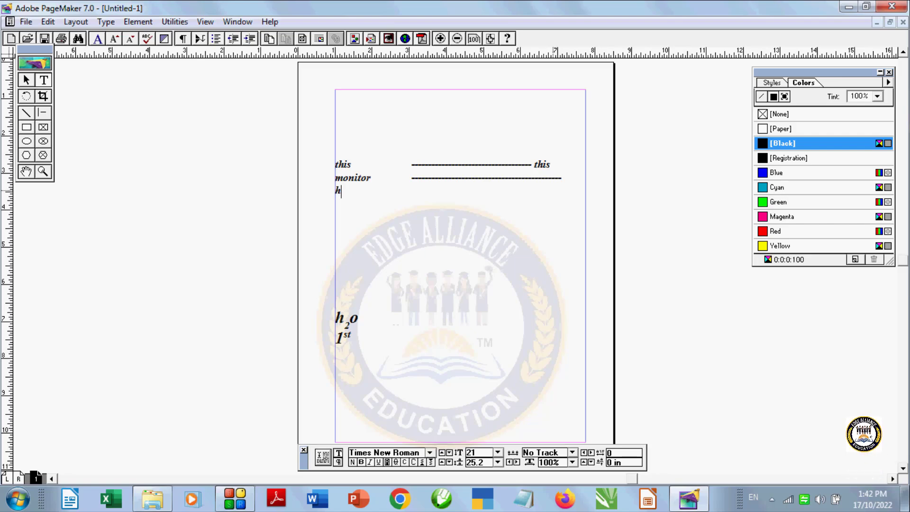
{"action": "key", "text": "Tab"}
{"action": "key", "text": "Tab"}
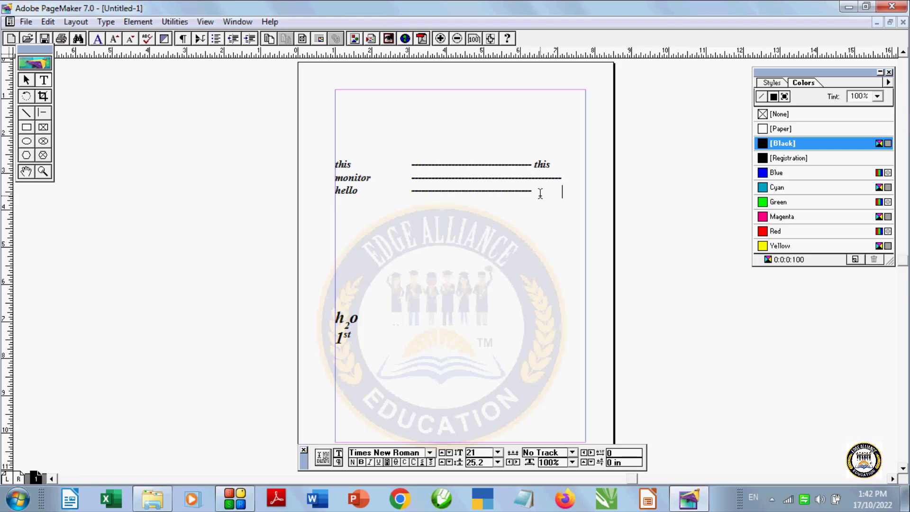
{"action": "type", "text": "this"}
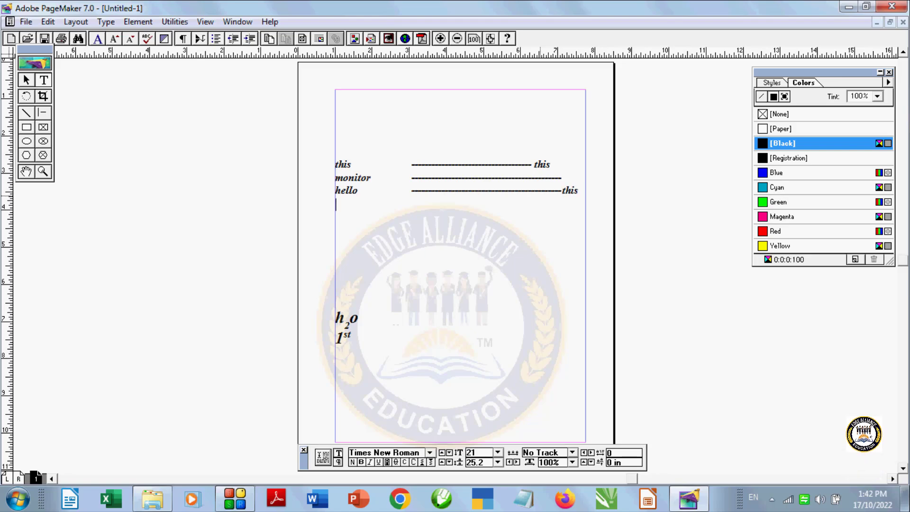
Add a line with "new", "th" and "this", placing the dashed tab leader between "new" and "th".
{"action": "key", "text": "Return"}
{"action": "type", "text": "new"}
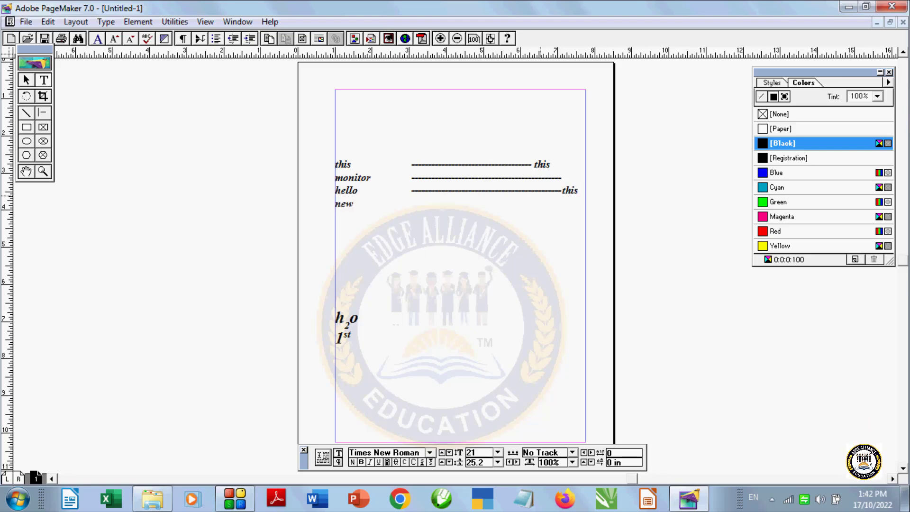
{"action": "key", "text": "Tab"}
{"action": "key", "text": "Tab"}
{"action": "type", "text": "th"}
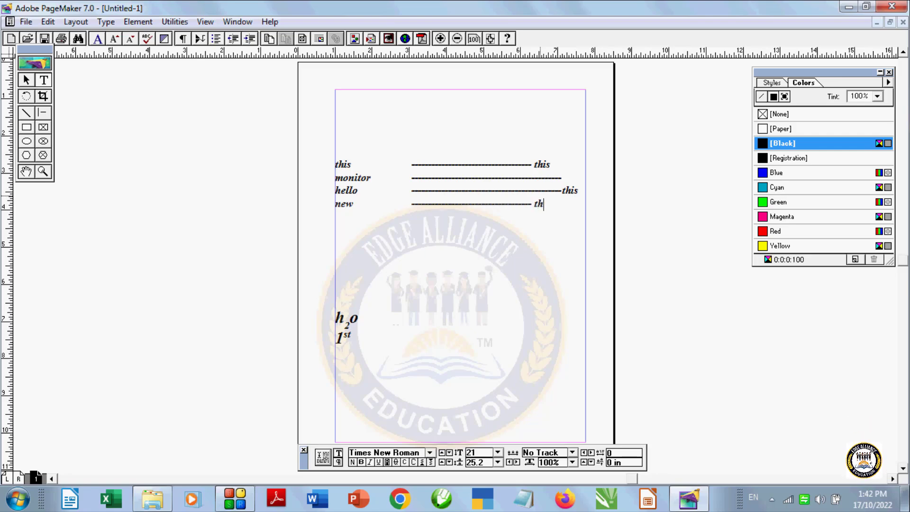
{"action": "key", "text": "Return"}
{"action": "type", "text": "this"}
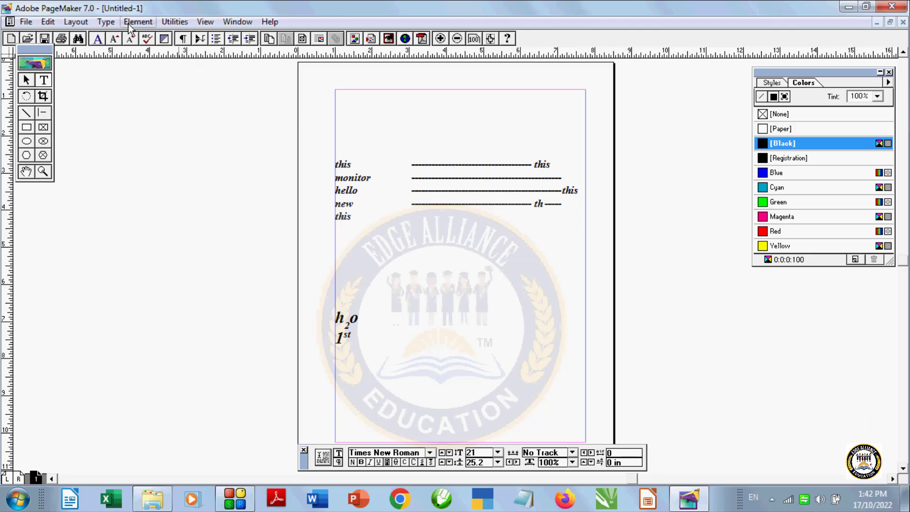
Reset the current paragraph's custom tab stops in Indents/Tabs and accept the change.
{"action": "left_click", "coordinate": [106, 21]}
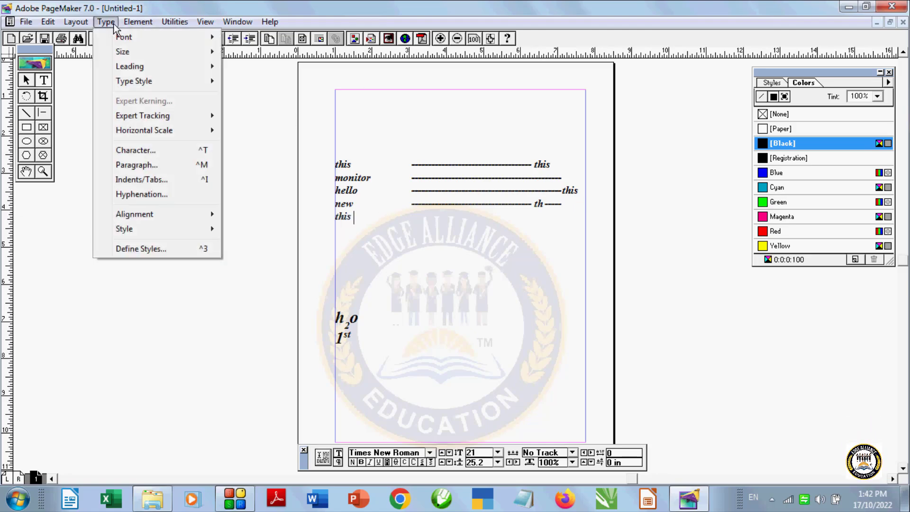
{"action": "left_click", "coordinate": [141, 179]}
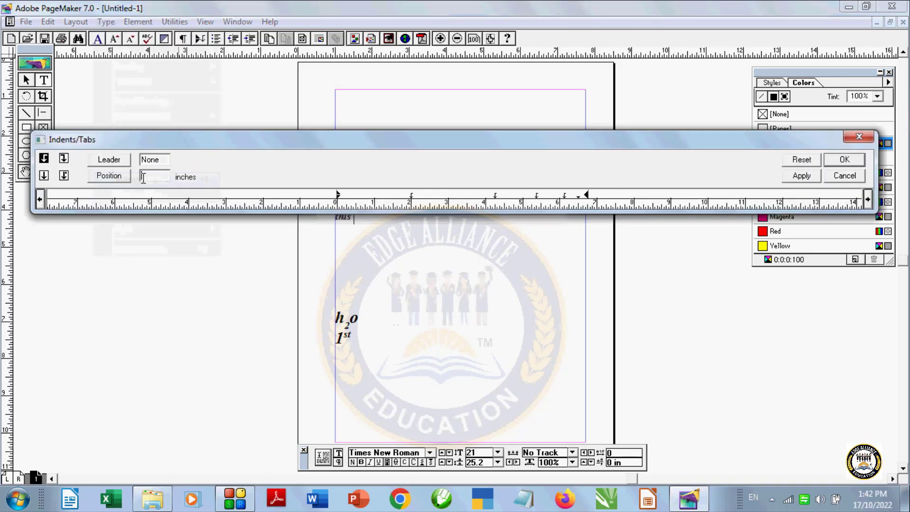
{"action": "left_click", "coordinate": [116, 178]}
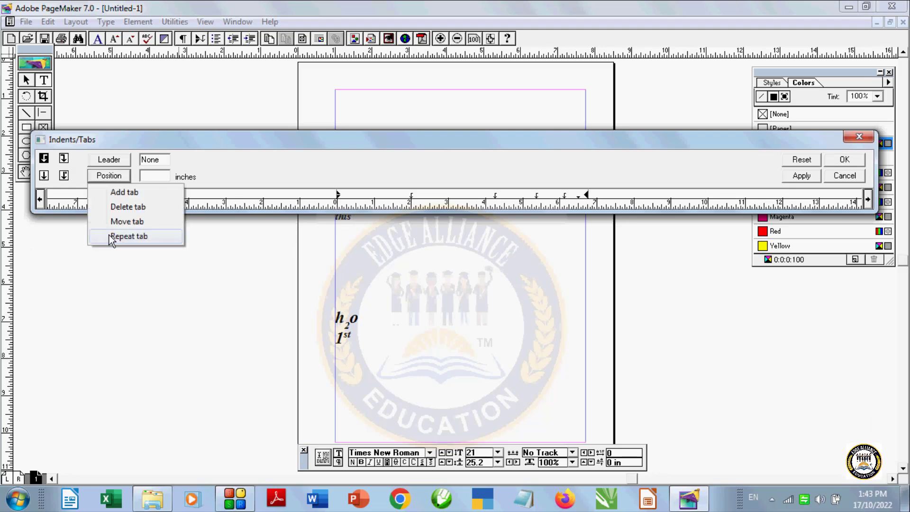
{"action": "left_click", "coordinate": [132, 205]}
{"action": "left_click", "coordinate": [802, 159]}
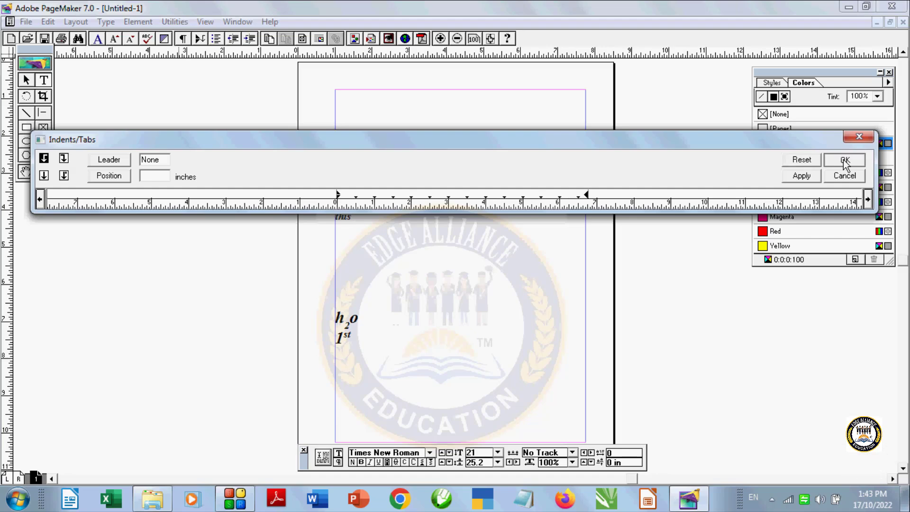
{"action": "left_click", "coordinate": [844, 160]}
Append "cv" to the line beginning with "new" and insert tabs until the cursor wraps onto the following line.
{"action": "type", "text": "cv"}
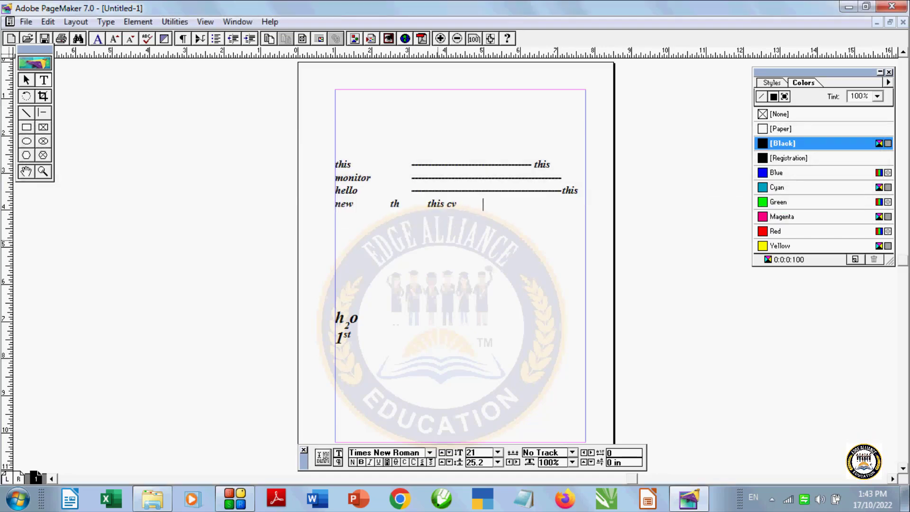
{"action": "key", "text": "BackSpace"}
{"action": "key", "text": "BackSpace"}
{"action": "key", "text": "BackSpace"}
{"action": "key", "text": "BackSpace"}
{"action": "key", "text": "BackSpace"}
{"action": "key", "text": "BackSpace"}
{"action": "key", "text": "BackSpace"}
{"action": "key", "text": "BackSpace"}
{"action": "key", "text": "BackSpace"}
{"action": "key", "text": "BackSpace"}
{"action": "key", "text": "BackSpace"}
{"action": "key", "text": "BackSpace"}
{"action": "key", "text": "Tab"}
{"action": "key", "text": "Tab"}
{"action": "key", "text": "Tab"}
{"action": "key", "text": "Tab"}
{"action": "key", "text": "Tab"}
{"action": "key", "text": "Tab"}
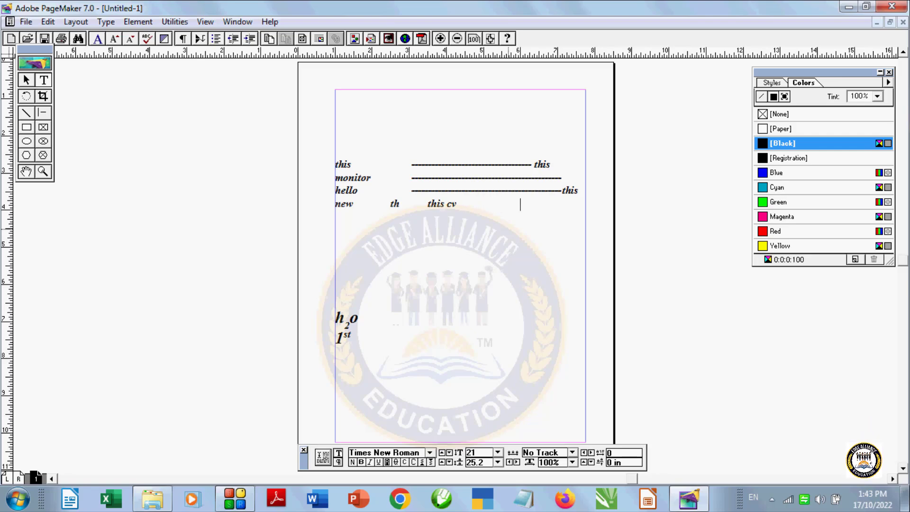
{"action": "key", "text": "Tab"}
{"action": "key", "text": "Tab"}
{"action": "key", "text": "Tab"}
{"action": "key", "text": "Tab"}
{"action": "key", "text": "Tab"}
{"action": "key", "text": "Tab"}
{"action": "key", "text": "Tab"}
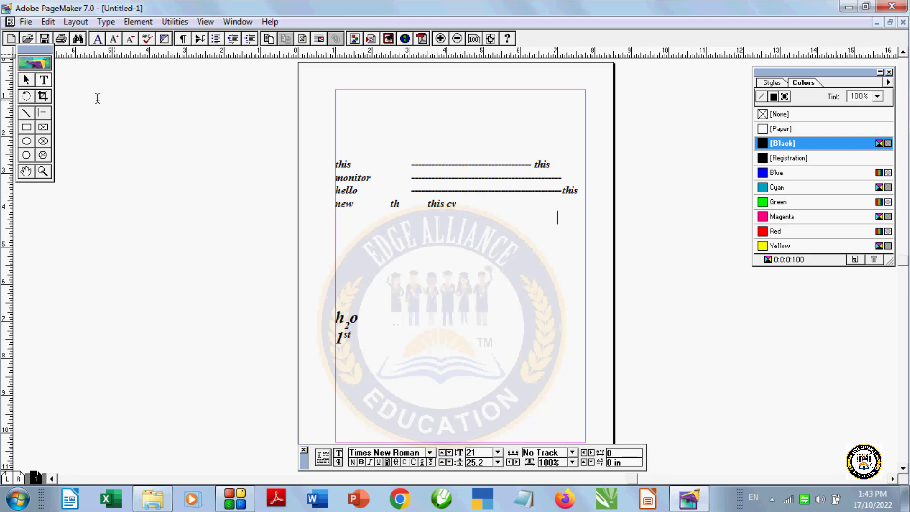
Delete both existing text blocks from the page: the tabbed lines and the "h2o" / "1st" sample.
{"action": "double_click", "coordinate": [23, 81]}
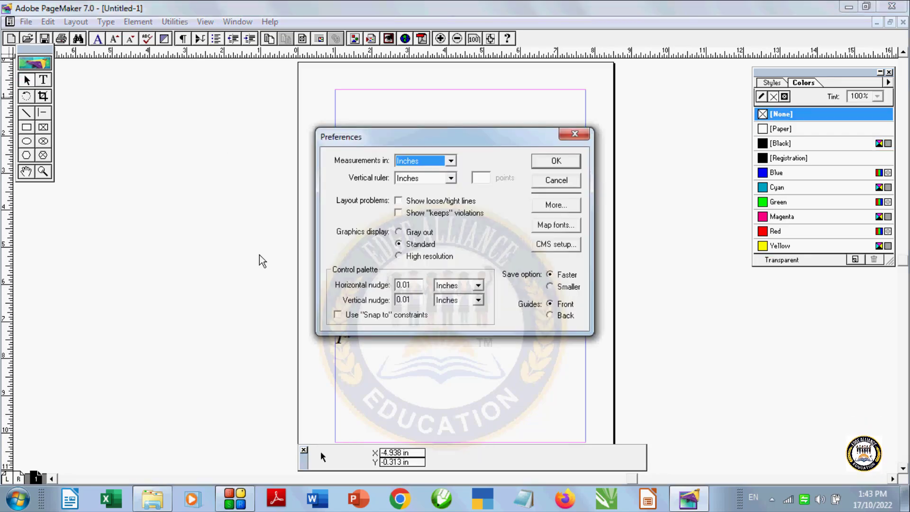
{"action": "left_click", "coordinate": [561, 180]}
{"action": "left_click", "coordinate": [337, 166]}
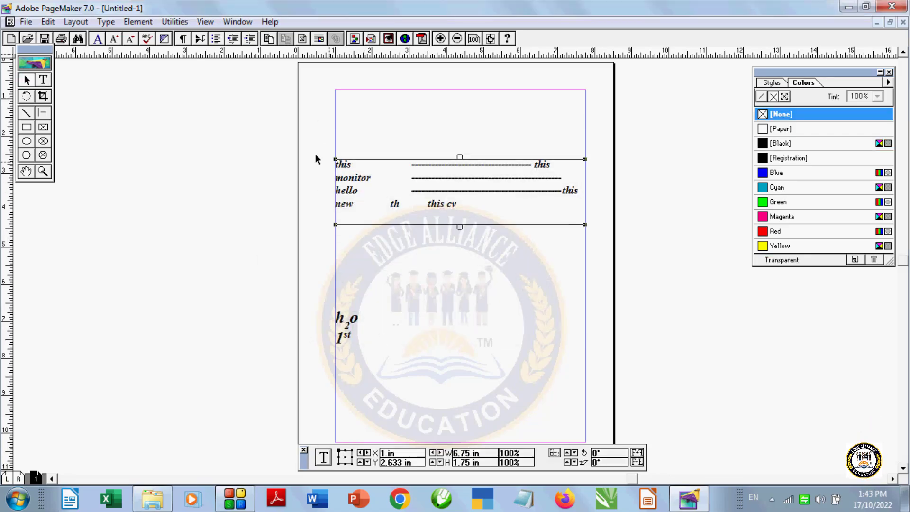
{"action": "key", "text": "Delete"}
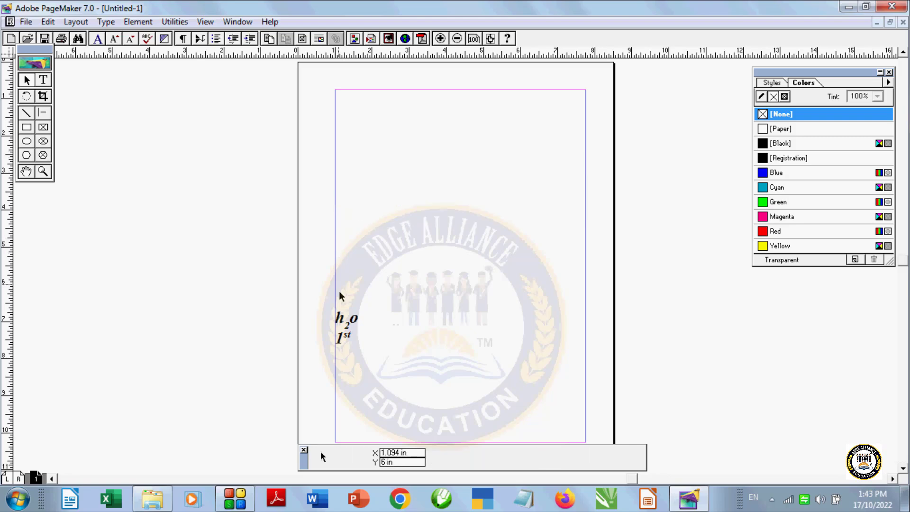
{"action": "left_click", "coordinate": [346, 335]}
{"action": "key", "text": "Delete"}
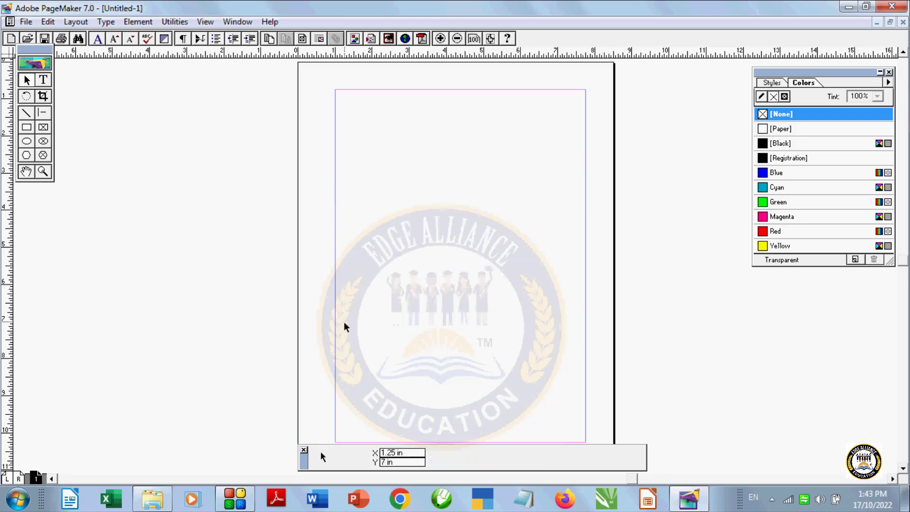
{"action": "left_click", "coordinate": [106, 22]}
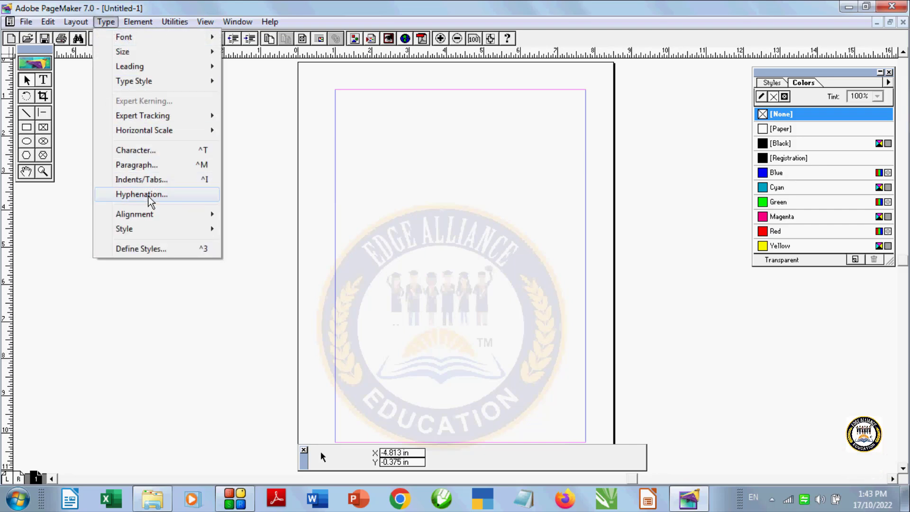
{"action": "left_click", "coordinate": [289, 192]}
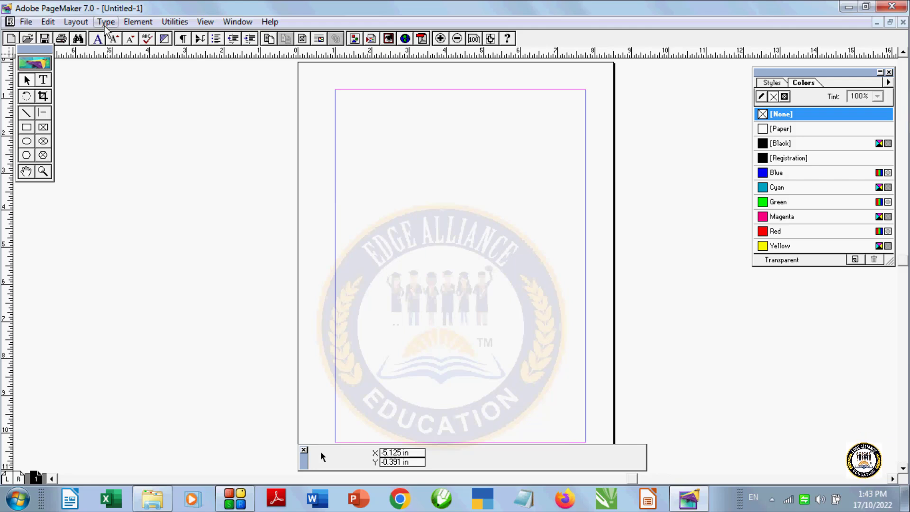
Add the new text "computer" at the left margin in the upper part of the page.
{"action": "left_click", "coordinate": [43, 80]}
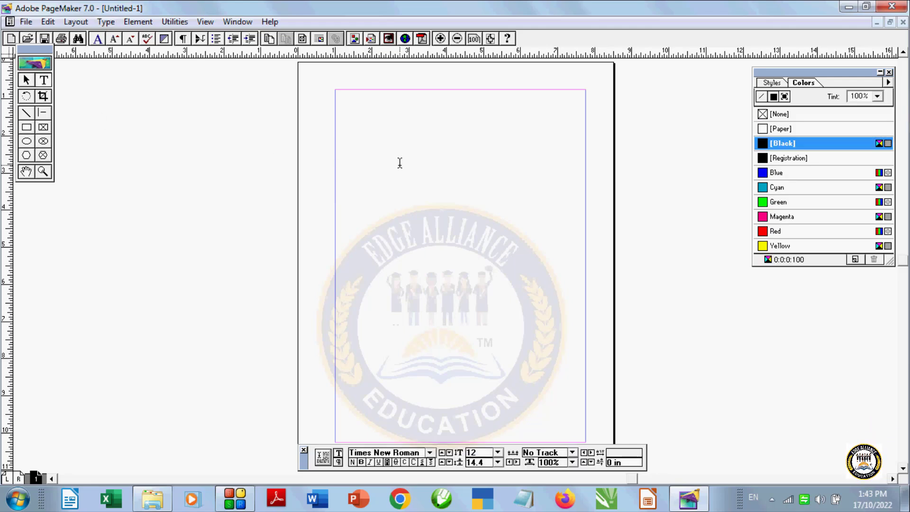
{"action": "left_click", "coordinate": [338, 162]}
{"action": "type", "text": "computer"}
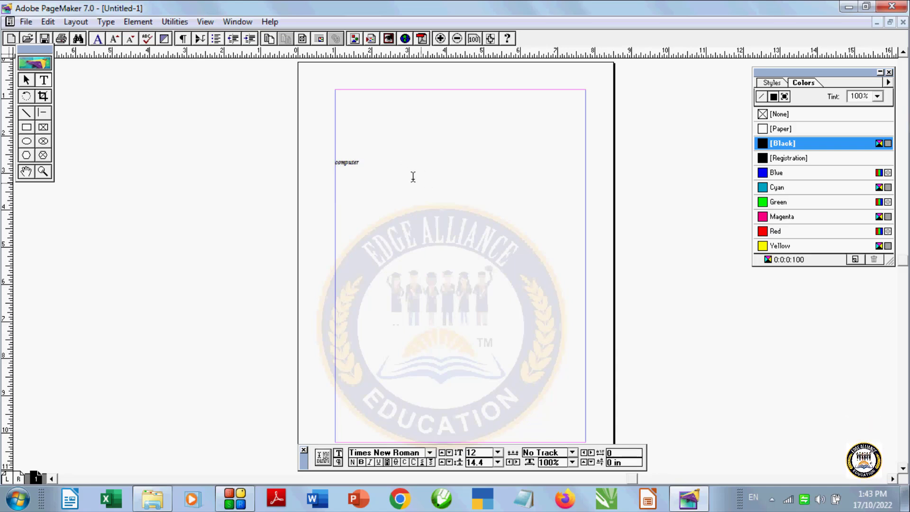
Select the word "computer" and enlarge it step by step to 126 points.
{"action": "key", "text": "ctrl+shift+period"}
{"action": "key", "text": "ctrl+shift+period"}
{"action": "key", "text": "ctrl+shift+period"}
{"action": "key", "text": "ctrl+shift+period"}
{"action": "key", "text": "ctrl+shift+period"}
{"action": "key", "text": "ctrl+shift+period"}
{"action": "key", "text": "ctrl+shift+period"}
{"action": "key", "text": "ctrl+shift+period"}
{"action": "key", "text": "ctrl+shift+period"}
{"action": "key", "text": "ctrl+shift+period"}
{"action": "key", "text": "ctrl+shift+period"}
{"action": "key", "text": "ctrl+shift+period"}
{"action": "key", "text": "ctrl+shift+period"}
{"action": "key", "text": "ctrl+shift+period"}
{"action": "key", "text": "ctrl+shift+period"}
{"action": "key", "text": "ctrl+shift+period"}
{"action": "key", "text": "ctrl+shift+period"}
{"action": "key", "text": "ctrl+shift+period"}
{"action": "key", "text": "ctrl+shift+period"}
{"action": "key", "text": "ctrl+shift+period"}
{"action": "key", "text": "ctrl+shift+period"}
{"action": "key", "text": "ctrl+shift+period"}
{"action": "key", "text": "ctrl+shift+period"}
{"action": "key", "text": "ctrl+shift+period"}
{"action": "key", "text": "ctrl+shift+period"}
{"action": "key", "text": "ctrl+shift+period"}
{"action": "key", "text": "ctrl+shift+period"}
{"action": "key", "text": "ctrl+shift+period"}
{"action": "key", "text": "ctrl+shift+period"}
{"action": "key", "text": "ctrl+shift+period"}
{"action": "key", "text": "ctrl+shift+period"}
{"action": "key", "text": "ctrl+shift+period"}
{"action": "key", "text": "ctrl+shift+period"}
{"action": "key", "text": "ctrl+shift+period"}
{"action": "key", "text": "ctrl+shift+period"}
{"action": "key", "text": "ctrl+shift+period"}
{"action": "key", "text": "ctrl+shift+period"}
{"action": "key", "text": "ctrl+shift+period"}
{"action": "key", "text": "ctrl+shift+period"}
{"action": "key", "text": "ctrl+shift+period"}
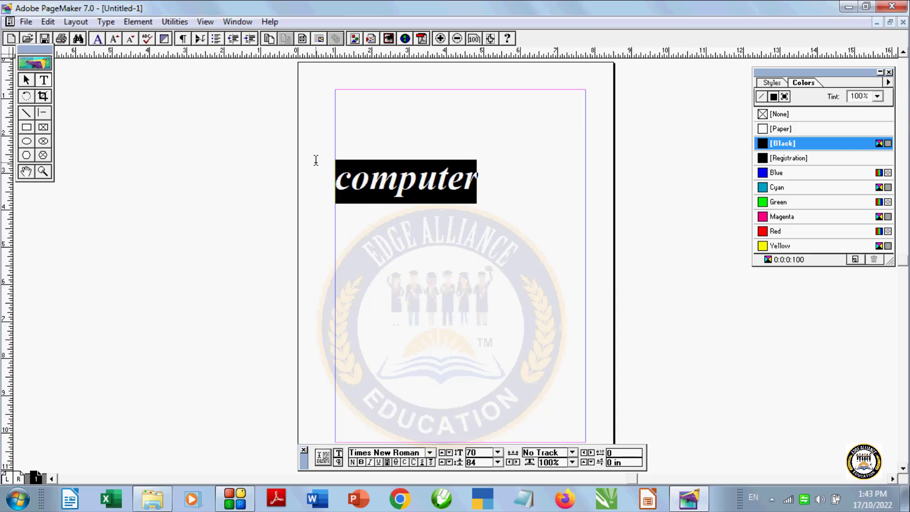
{"action": "key", "text": "ctrl+shift+period"}
{"action": "key", "text": "ctrl+shift+period"}
{"action": "key", "text": "ctrl+shift+period"}
{"action": "key", "text": "ctrl+shift+period"}
{"action": "key", "text": "ctrl+shift+period"}
{"action": "key", "text": "ctrl+shift+period"}
{"action": "key", "text": "ctrl+shift+period"}
{"action": "key", "text": "ctrl+shift+period"}
{"action": "key", "text": "ctrl+shift+period"}
{"action": "key", "text": "ctrl+shift+period"}
{"action": "key", "text": "ctrl+shift+period"}
{"action": "key", "text": "ctrl+shift+period"}
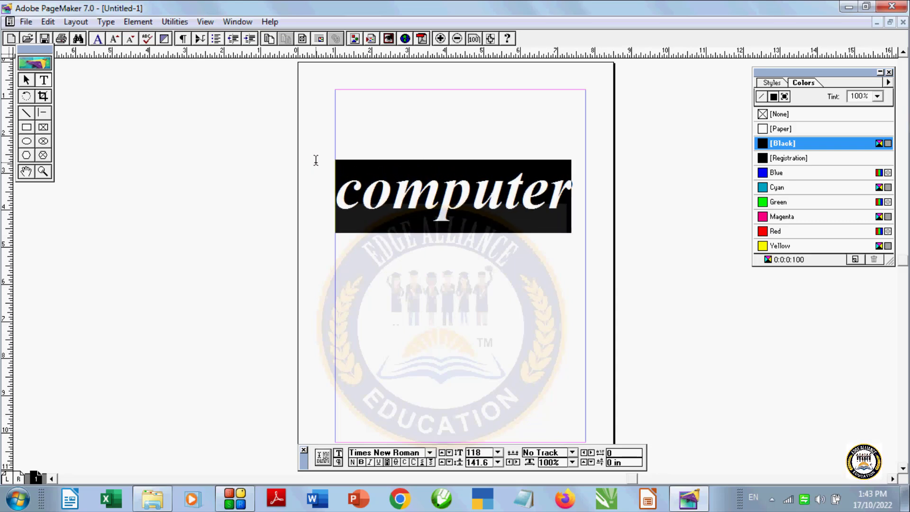
{"action": "key", "text": "ctrl+shift+period"}
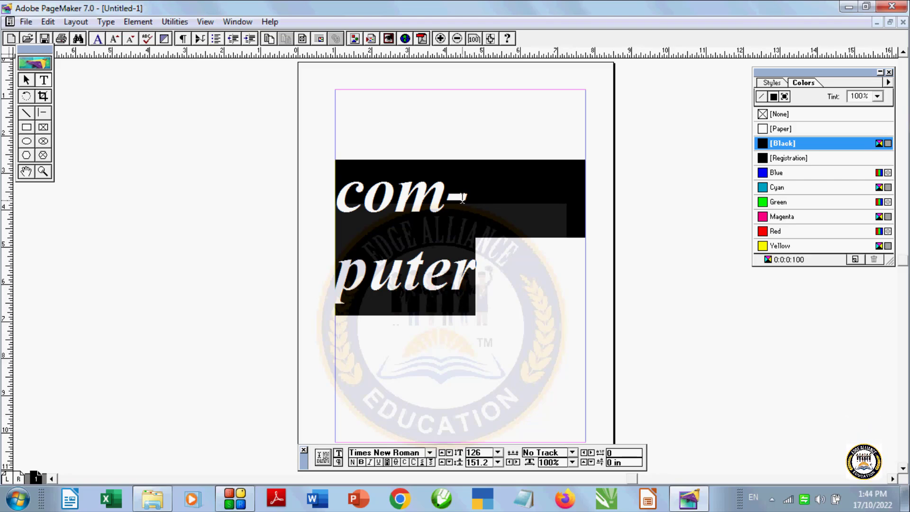
{"action": "left_click", "coordinate": [466, 197]}
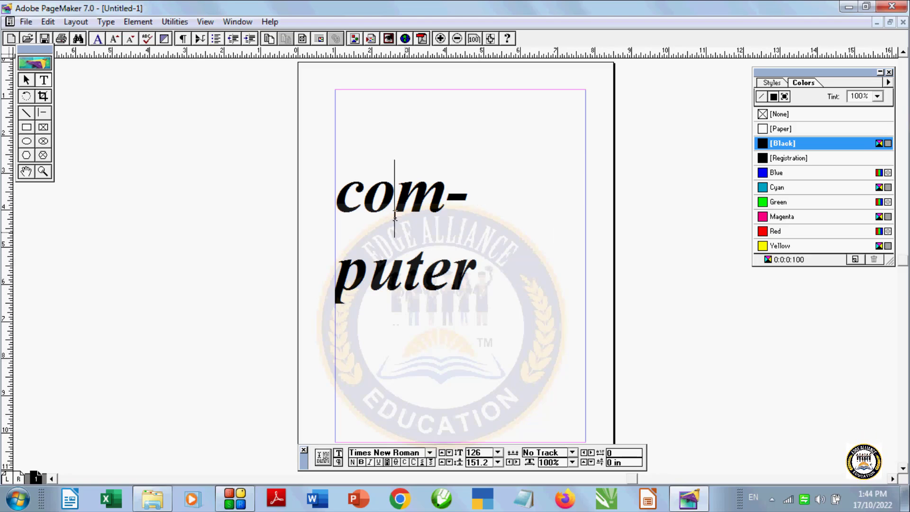
{"action": "left_click_drag", "start_coordinate": [359, 199], "coordinate": [478, 280]}
{"action": "left_click", "coordinate": [482, 283]}
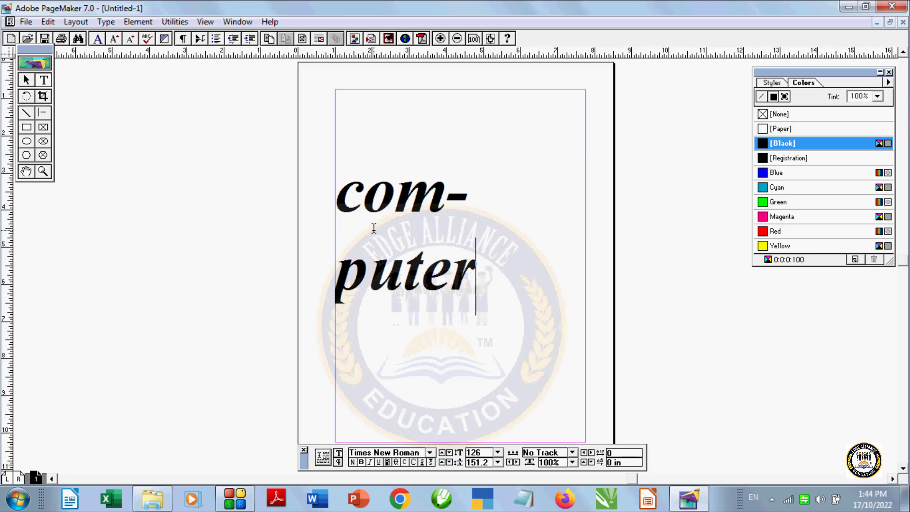
Select all of the "computer" text and turn hyphenation off for it.
{"action": "key", "text": "ctrl+a"}
{"action": "left_click", "coordinate": [107, 23]}
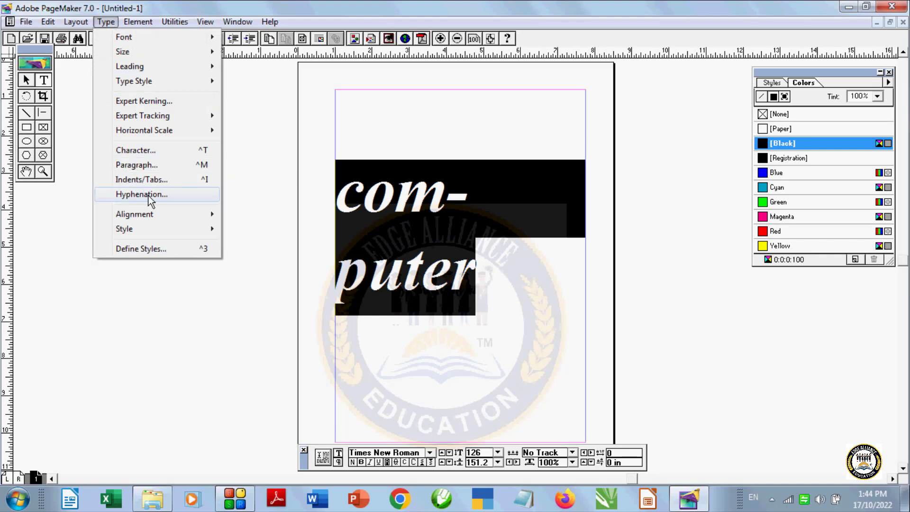
{"action": "left_click", "coordinate": [149, 197]}
{"action": "left_click", "coordinate": [459, 188]}
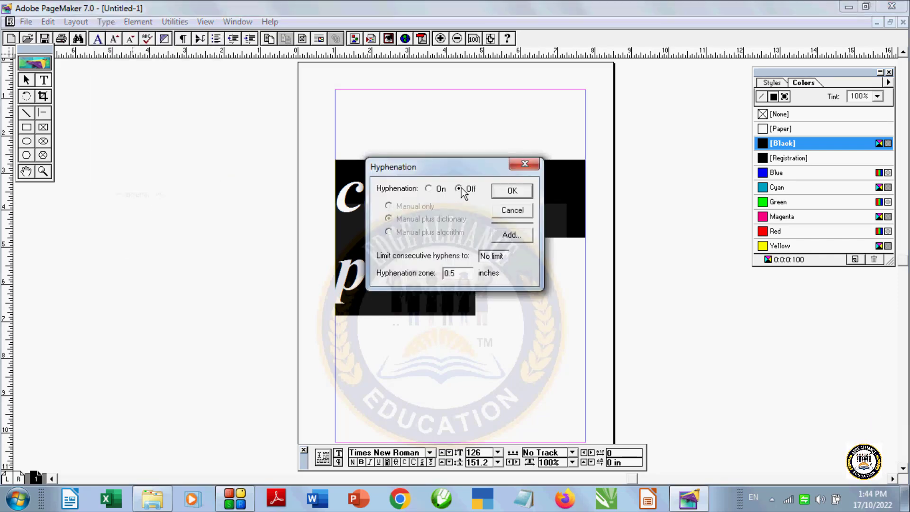
{"action": "left_click", "coordinate": [511, 191]}
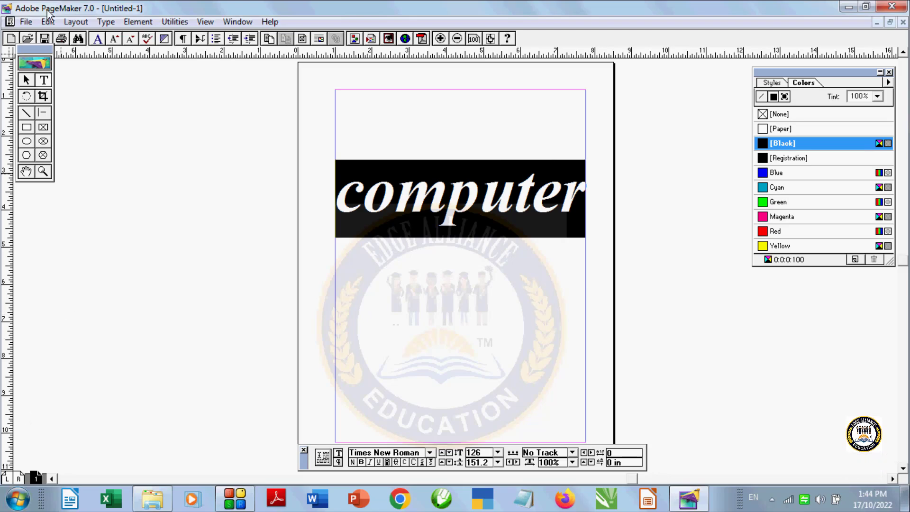
Turn hyphenation on for the selected word, using the "Manual only" option.
{"action": "left_click", "coordinate": [104, 21]}
{"action": "left_click", "coordinate": [157, 193]}
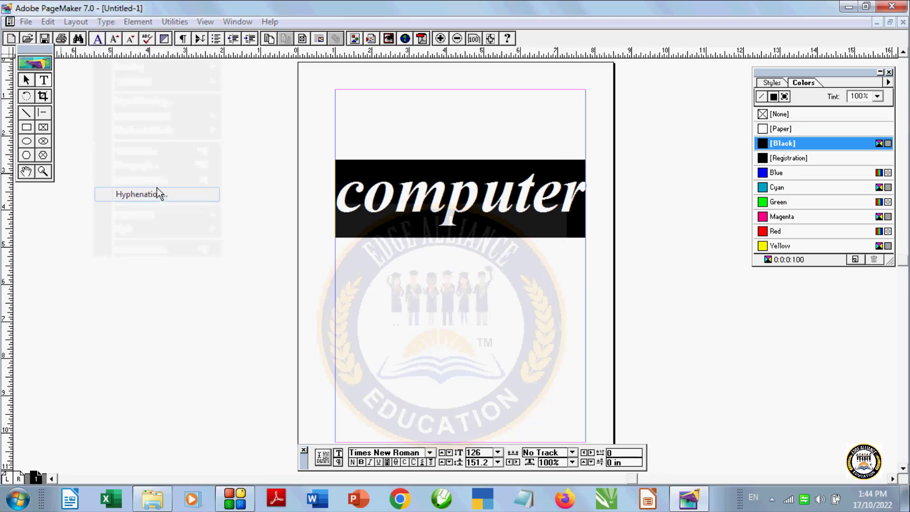
{"action": "left_click", "coordinate": [428, 189]}
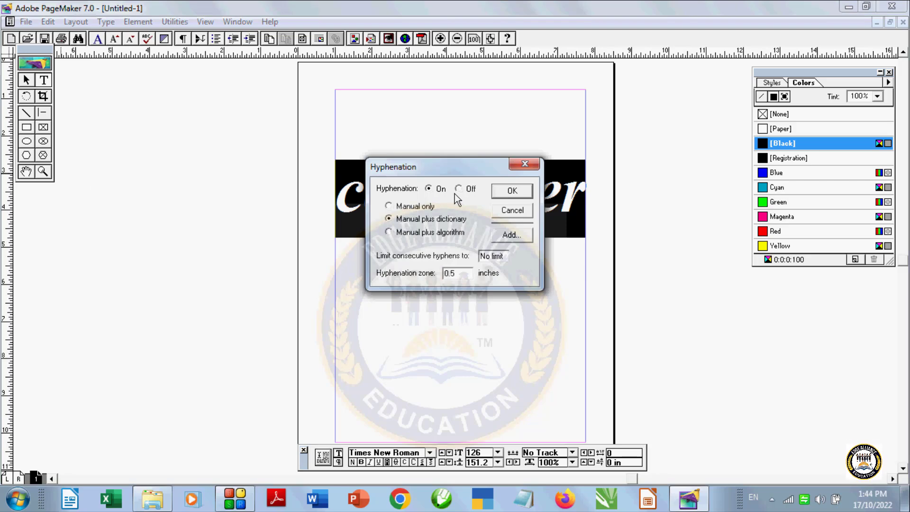
{"action": "left_click", "coordinate": [412, 206]}
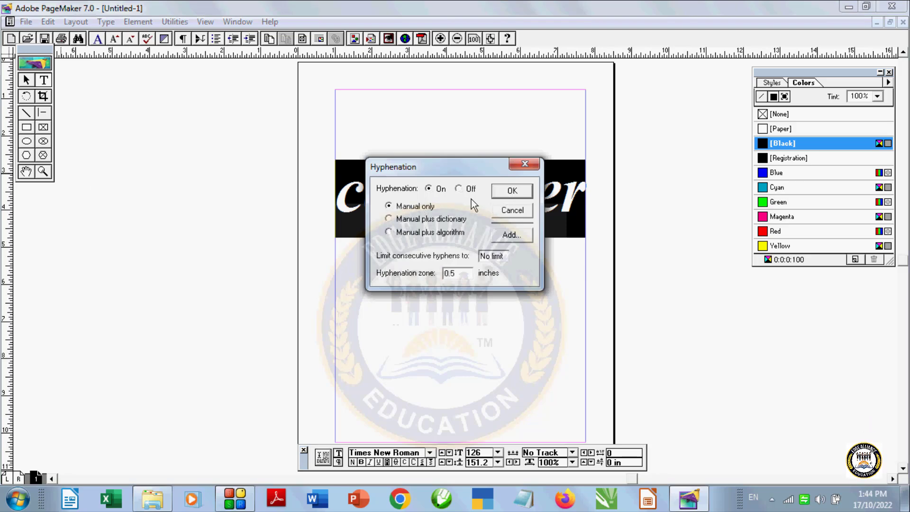
{"action": "left_click", "coordinate": [525, 189]}
Switch the selected word's hyphenation to "Manual plus dictionary" and apply it.
{"action": "left_click", "coordinate": [105, 22]}
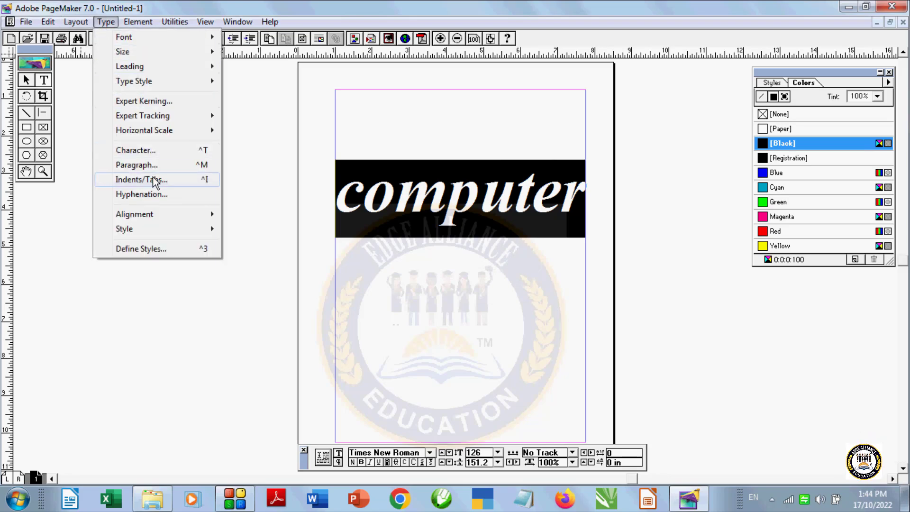
{"action": "left_click", "coordinate": [152, 194]}
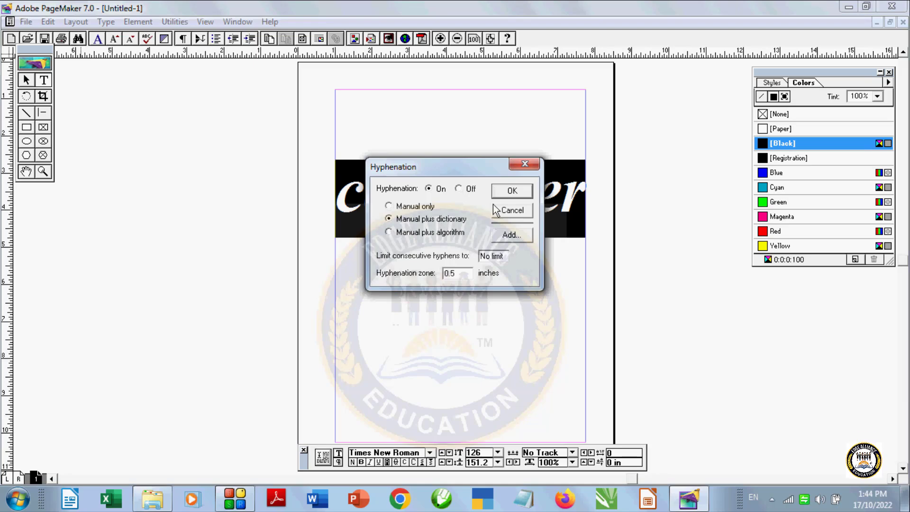
{"action": "left_click", "coordinate": [511, 191]}
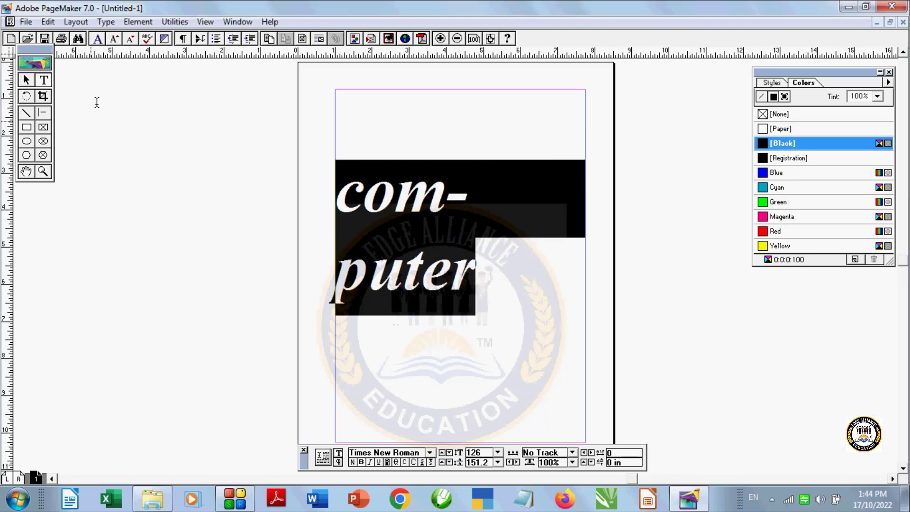
Change the selected word's hyphenation settings so that it breaks before "er".
{"action": "left_click", "coordinate": [79, 22]}
{"action": "mouse_move", "coordinate": [118, 22]}
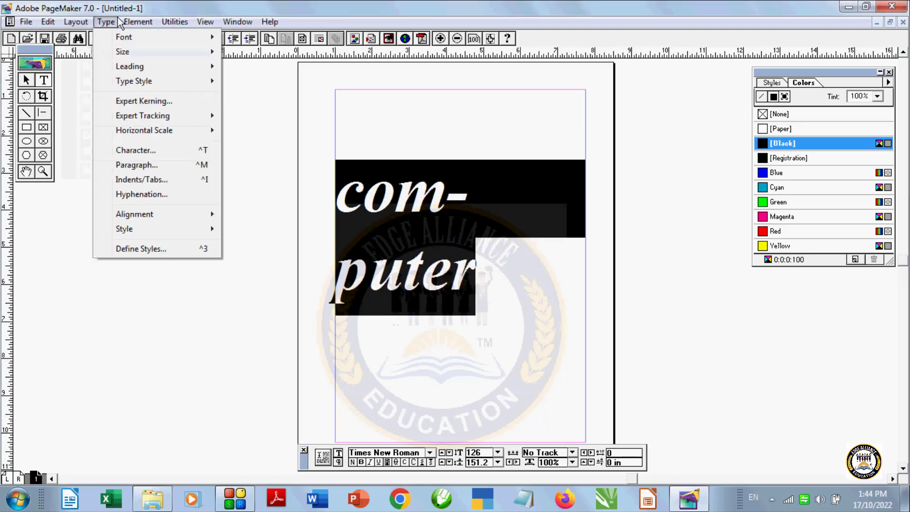
{"action": "left_click", "coordinate": [144, 194]}
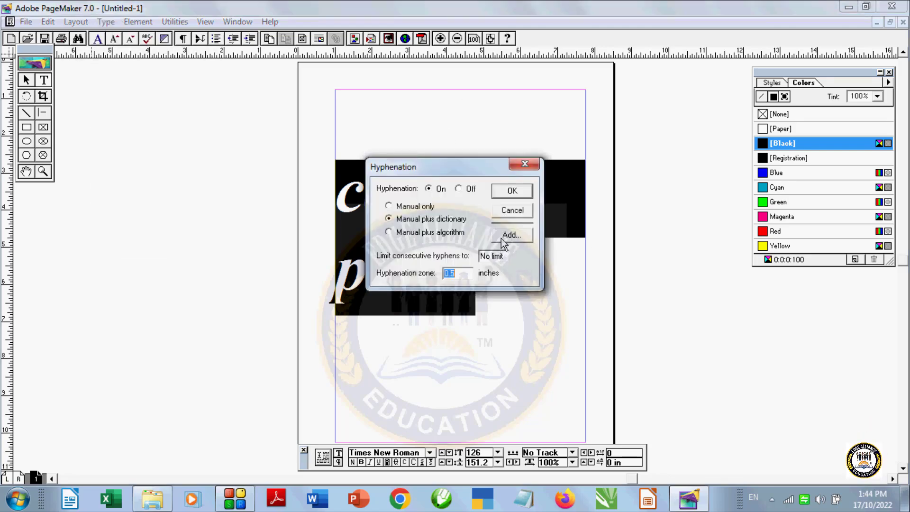
{"action": "left_click", "coordinate": [512, 190]}
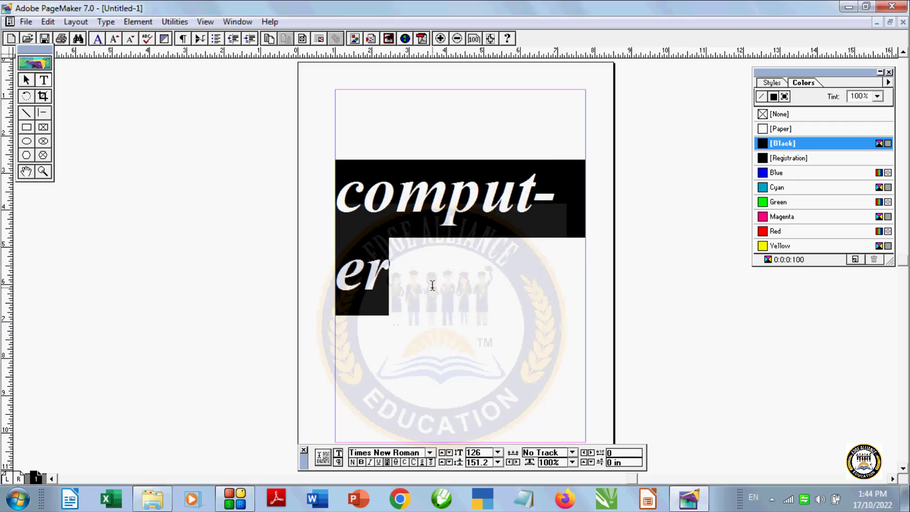
Add the selected word to the US English user dictionary as "com~~put~~~er", exactly as typed, with hyphenation on, replacing any existing entry.
{"action": "left_click", "coordinate": [104, 21]}
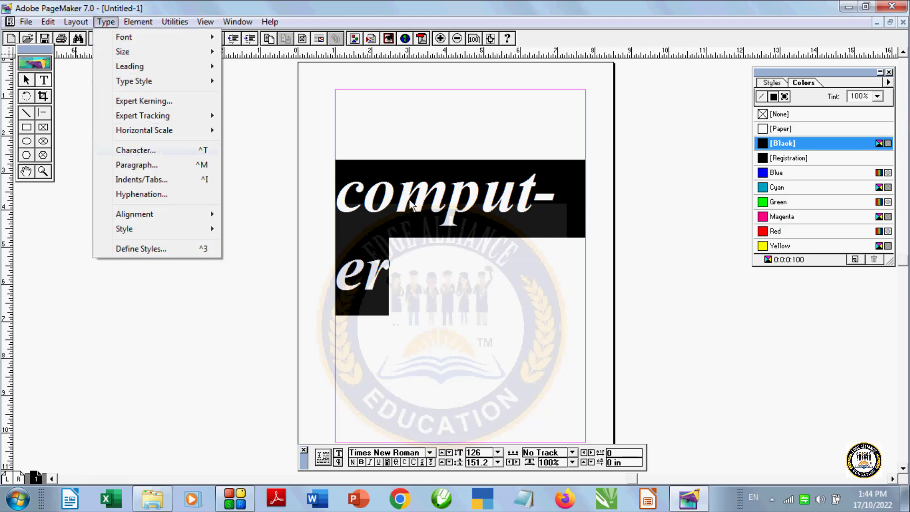
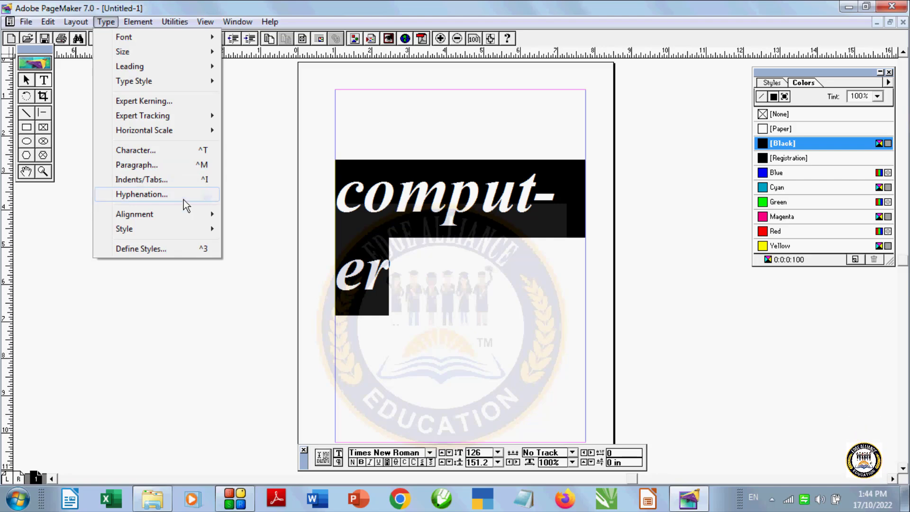
{"action": "left_click", "coordinate": [157, 195]}
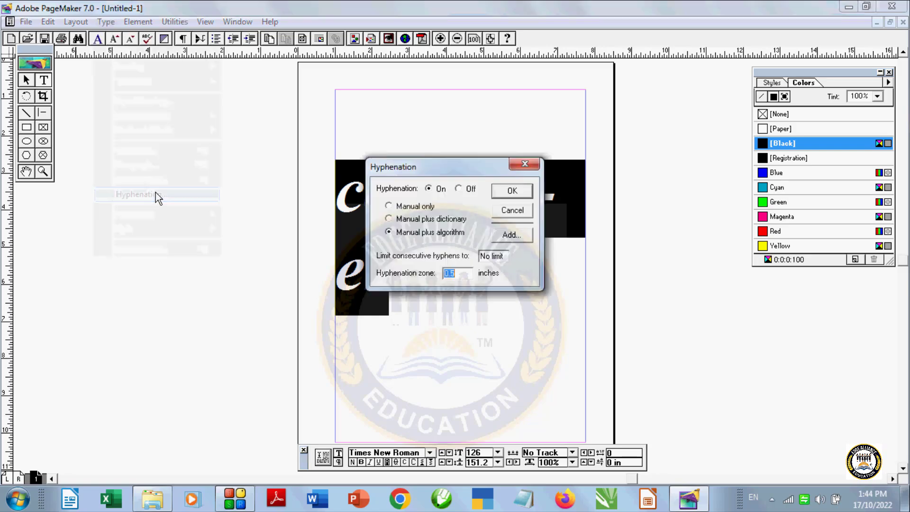
{"action": "left_click", "coordinate": [508, 241]}
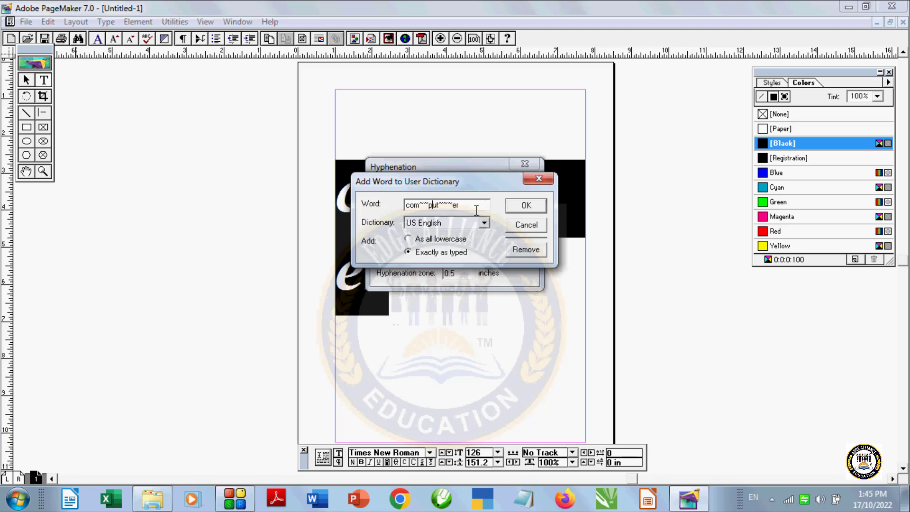
{"action": "left_click", "coordinate": [524, 207]}
{"action": "left_click", "coordinate": [506, 295]}
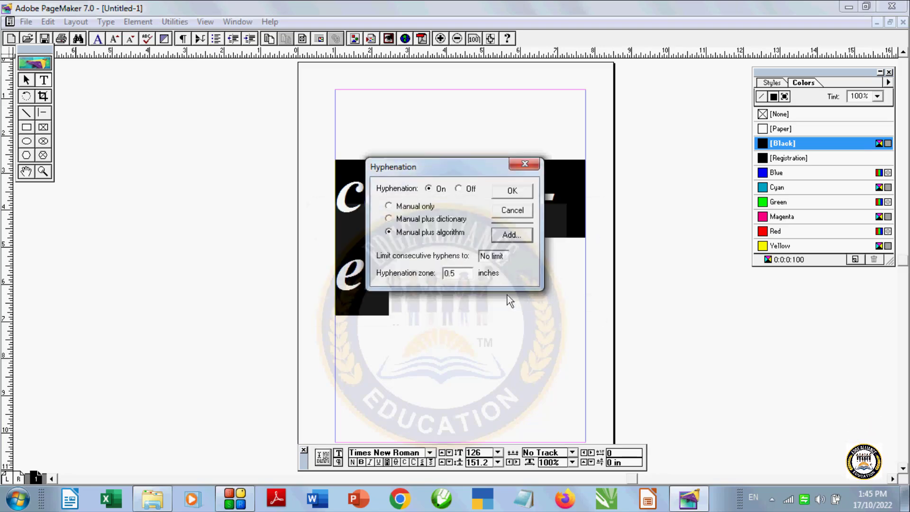
{"action": "left_click", "coordinate": [513, 191]}
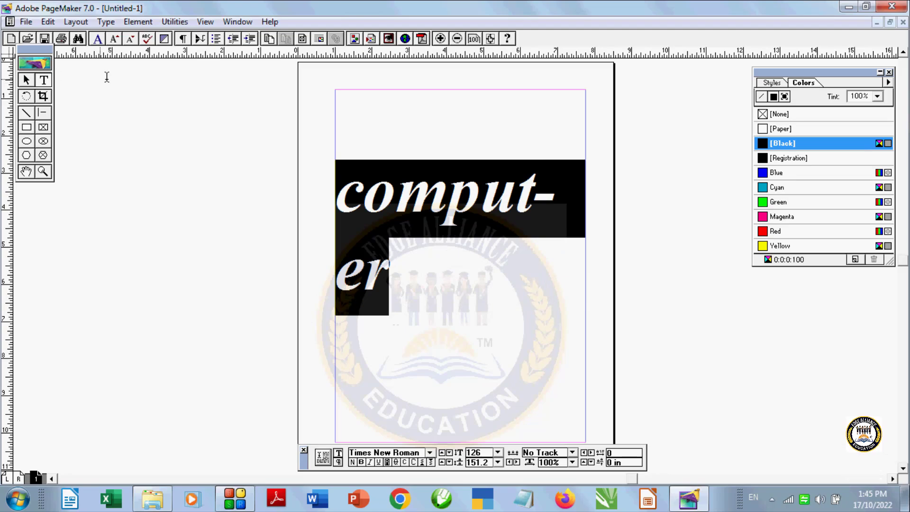
Submit the hyphenation entry "com~~put~~~er" to the user dictionary once more, replace the stored version and accept the hyphenation settings.
{"action": "left_click", "coordinate": [113, 24]}
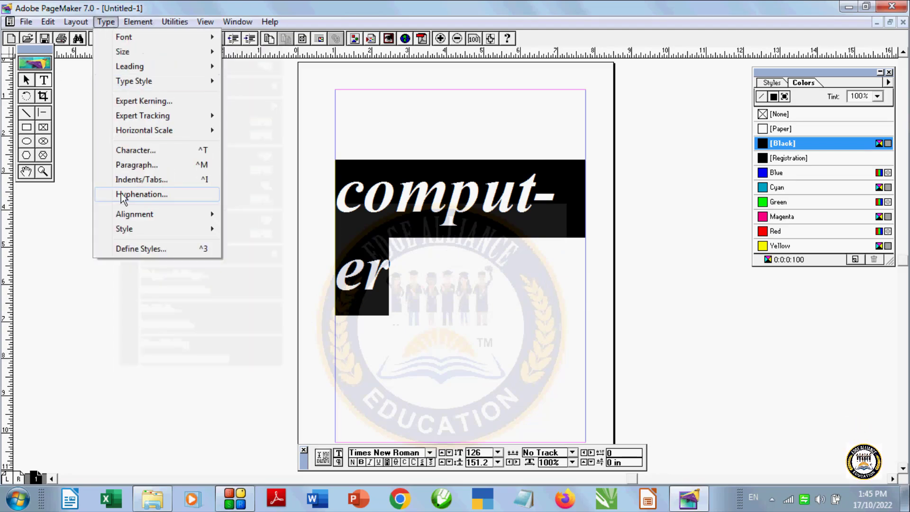
{"action": "mouse_move", "coordinate": [142, 217]}
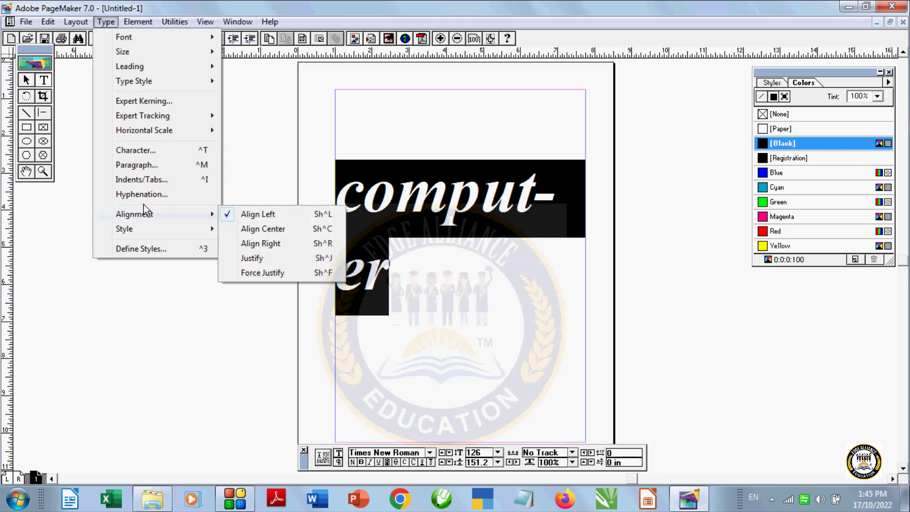
{"action": "left_click", "coordinate": [142, 194]}
{"action": "left_click", "coordinate": [511, 235]}
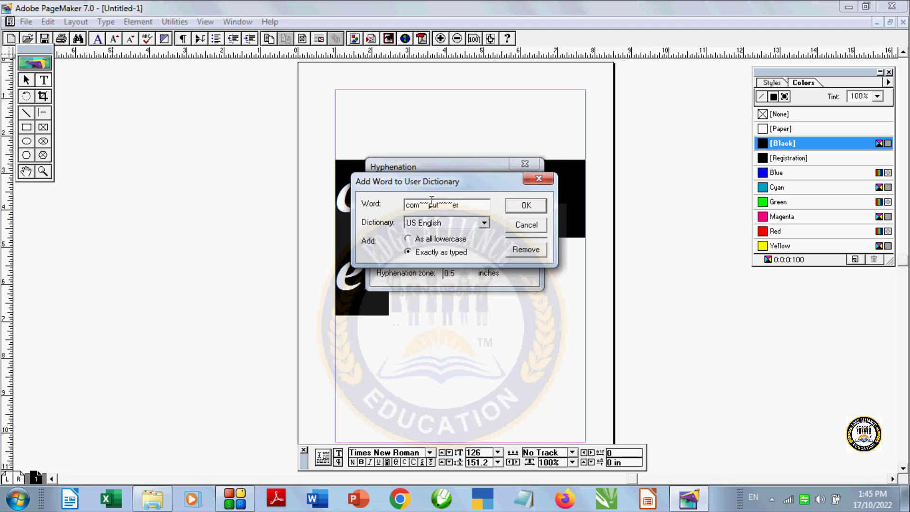
{"action": "left_click", "coordinate": [526, 206]}
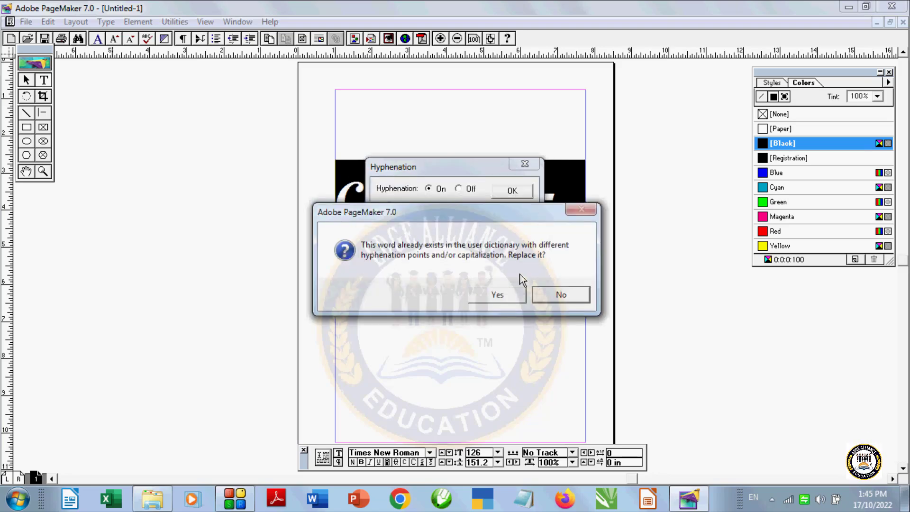
{"action": "left_click", "coordinate": [499, 297]}
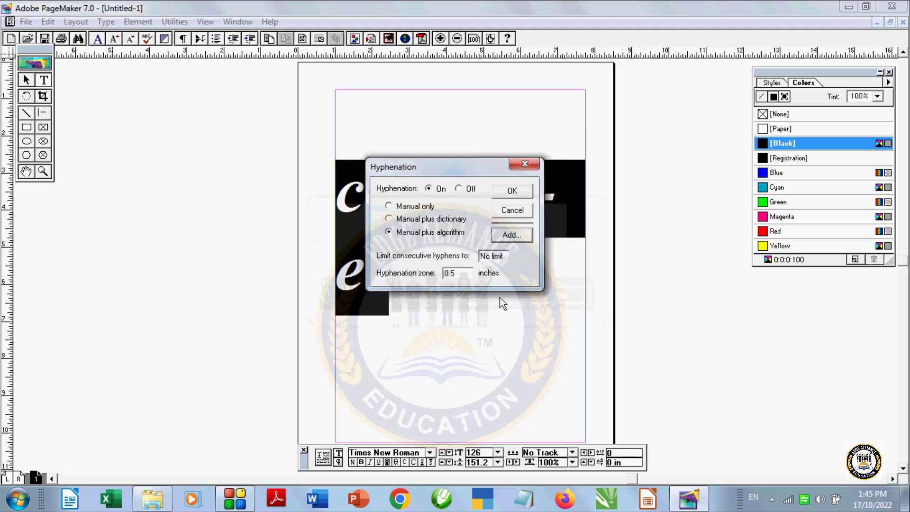
{"action": "left_click", "coordinate": [503, 191]}
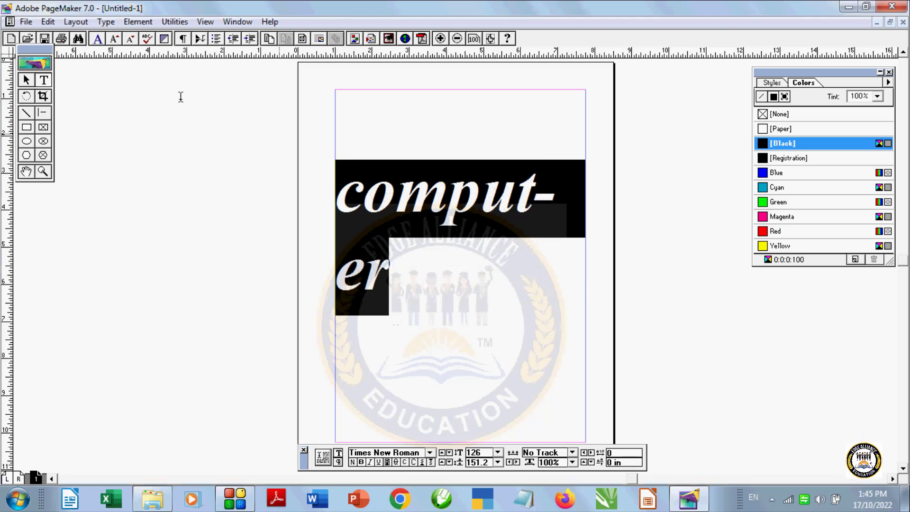
Delete the large word "computer" from the page.
{"action": "left_click", "coordinate": [115, 21]}
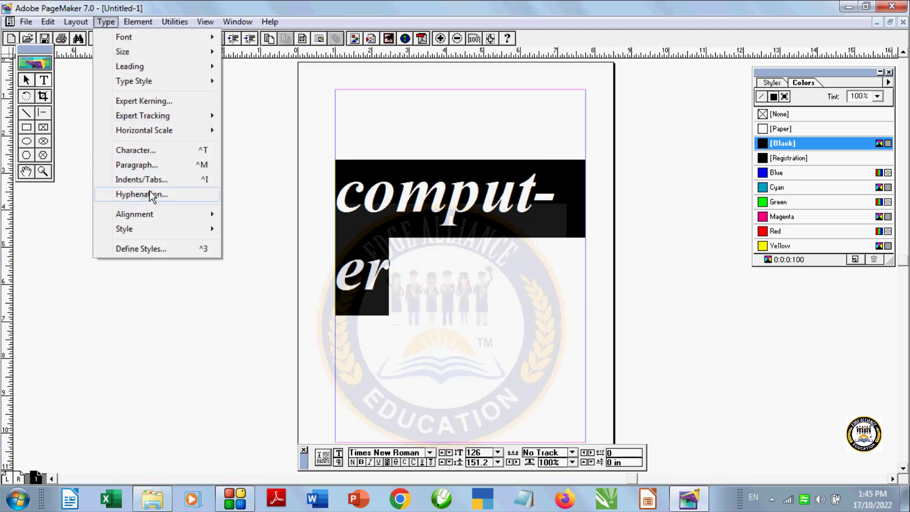
{"action": "left_click", "coordinate": [426, 313]}
{"action": "left_click_drag", "start_coordinate": [375, 287], "coordinate": [297, 141]}
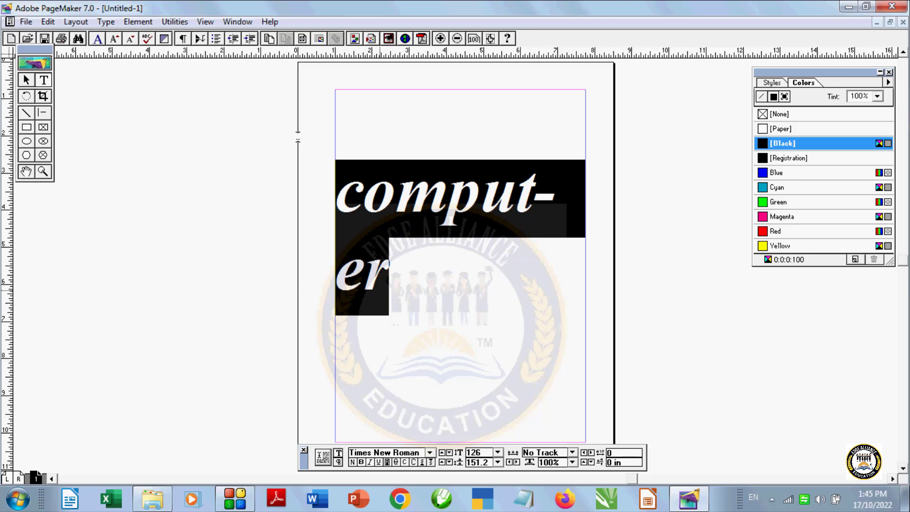
{"action": "key", "text": "BackSpace"}
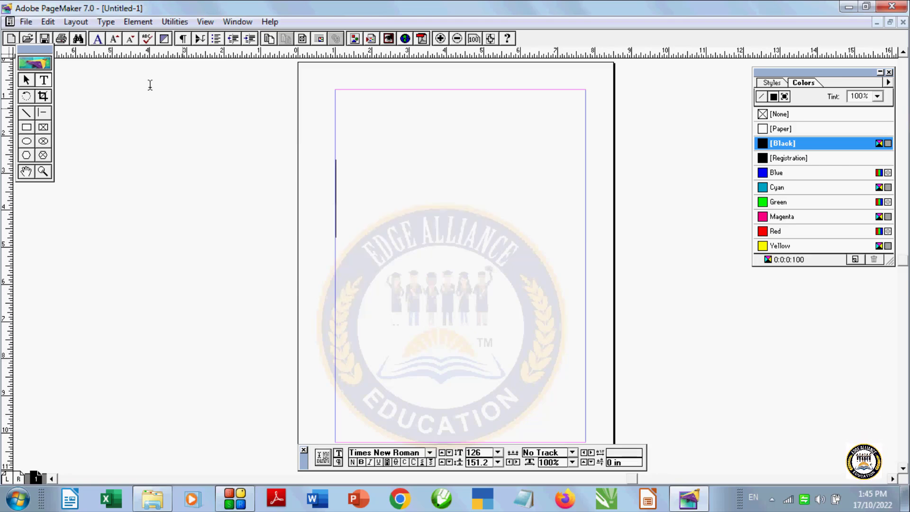
{"action": "left_click", "coordinate": [27, 79]}
{"action": "left_click", "coordinate": [106, 22]}
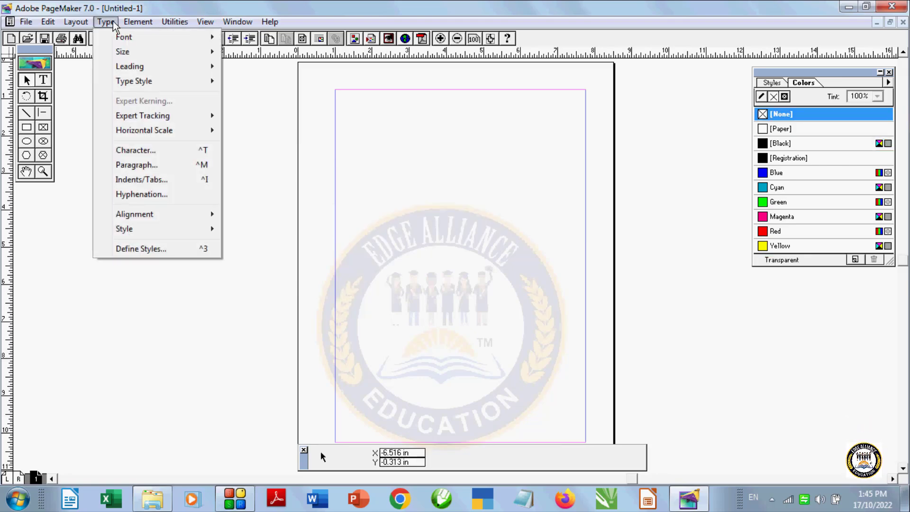
{"action": "mouse_move", "coordinate": [160, 215]}
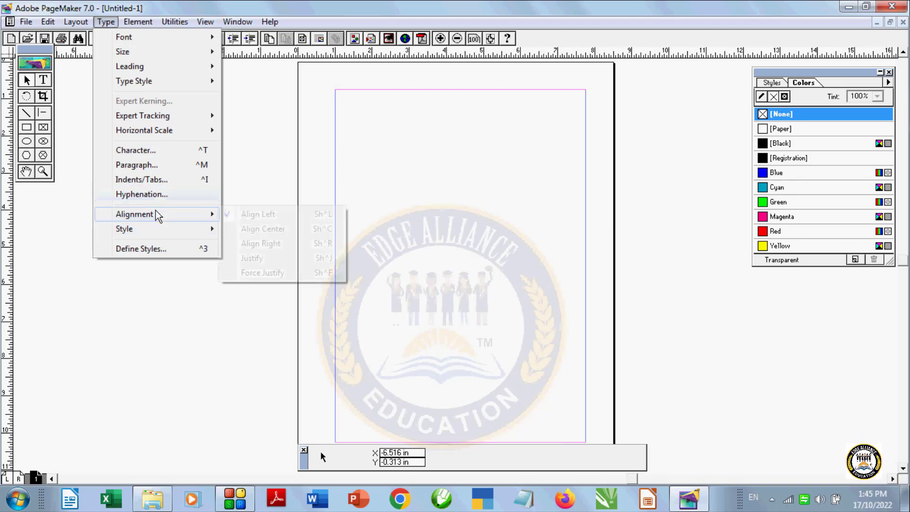
{"action": "left_click", "coordinate": [256, 145]}
Add a text block at the page's margin containing "this is book" repeated nine times.
{"action": "left_click", "coordinate": [42, 80]}
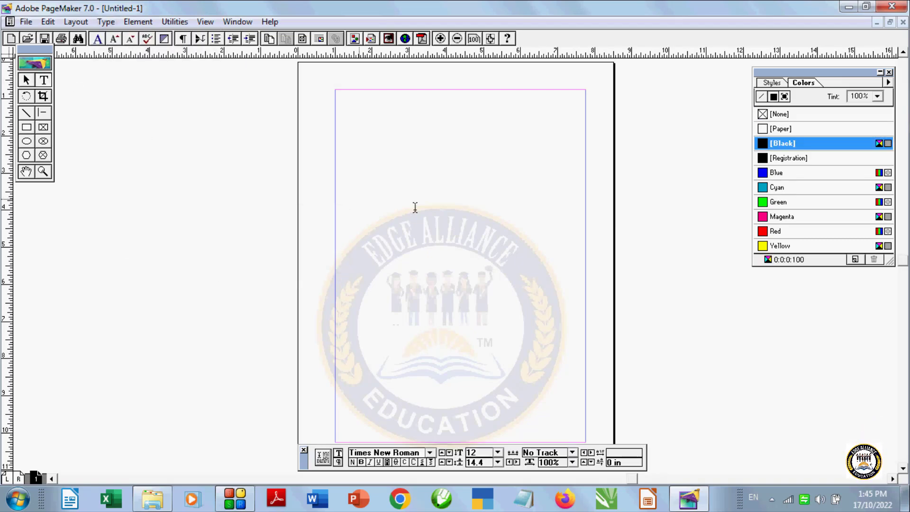
{"action": "left_click", "coordinate": [323, 211]}
{"action": "type", "text": "this is book this is book "}
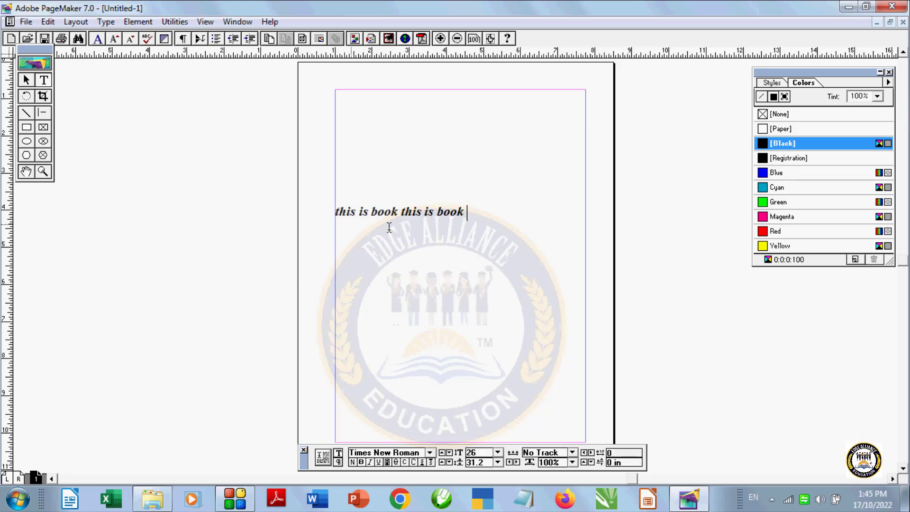
{"action": "type", "text": "this is book this is book this is book this is book this is book this is book this is book"}
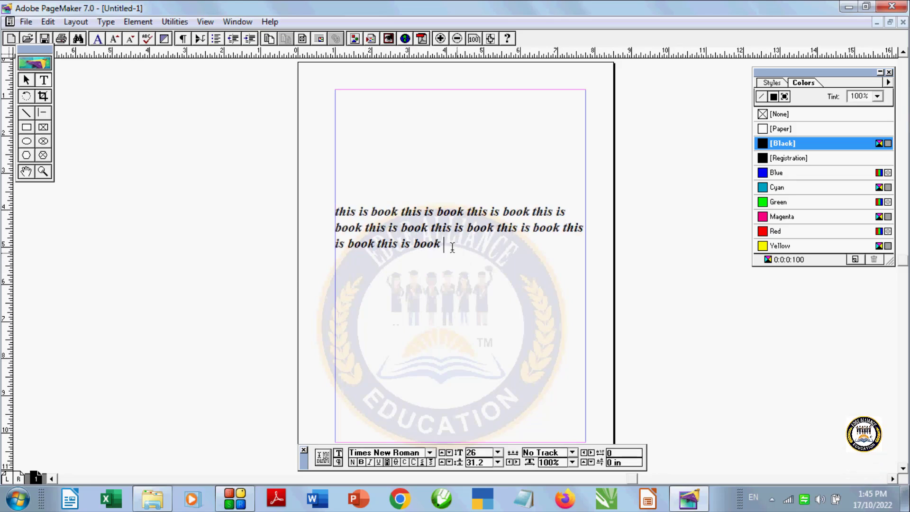
Center the whole "this is book" paragraph and change its alignment to right.
{"action": "left_click_drag", "start_coordinate": [452, 247], "coordinate": [341, 173]}
{"action": "left_click", "coordinate": [106, 21]}
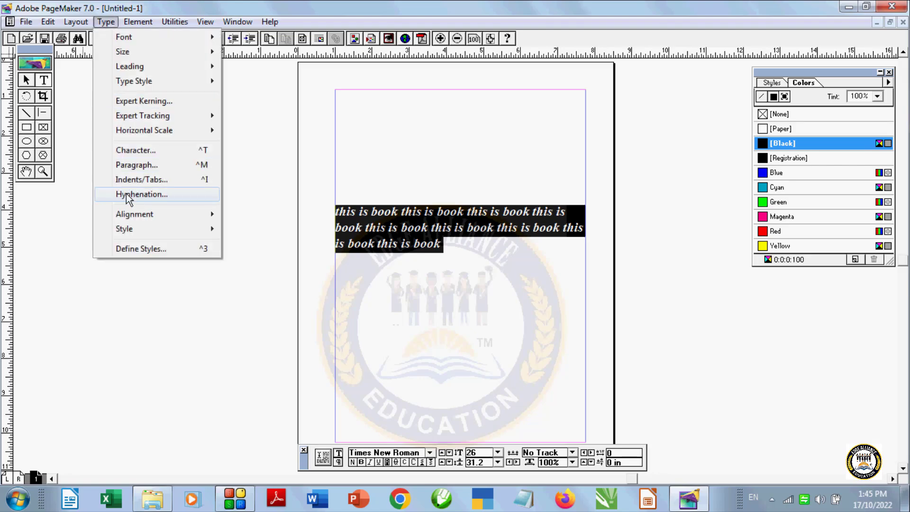
{"action": "mouse_move", "coordinate": [168, 216]}
{"action": "left_click", "coordinate": [248, 229]}
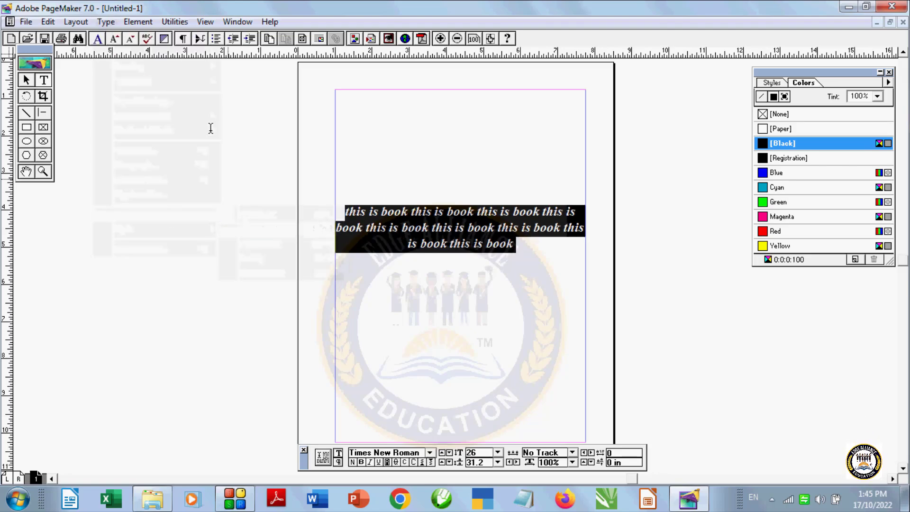
{"action": "left_click", "coordinate": [106, 21]}
{"action": "mouse_move", "coordinate": [148, 214]}
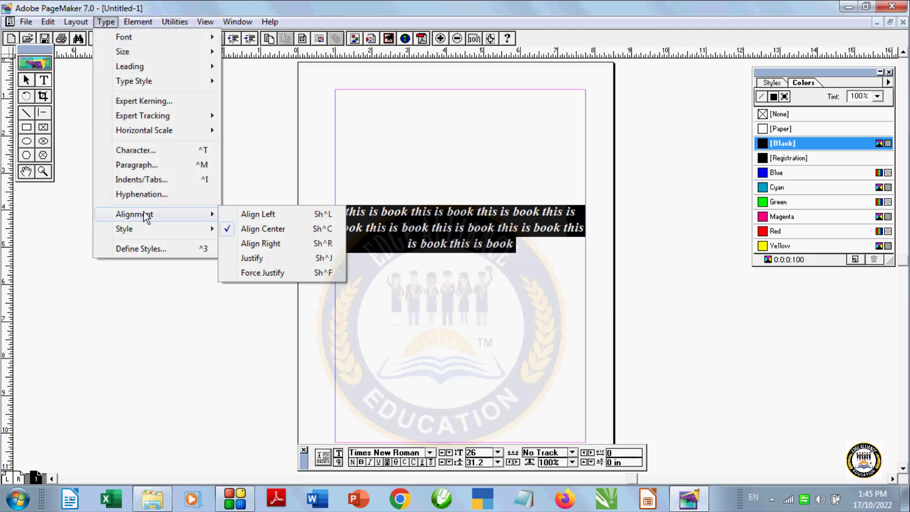
{"action": "left_click", "coordinate": [242, 242]}
Justify the selected paragraph and switch its alignment to Force Justify.
{"action": "left_click", "coordinate": [105, 22]}
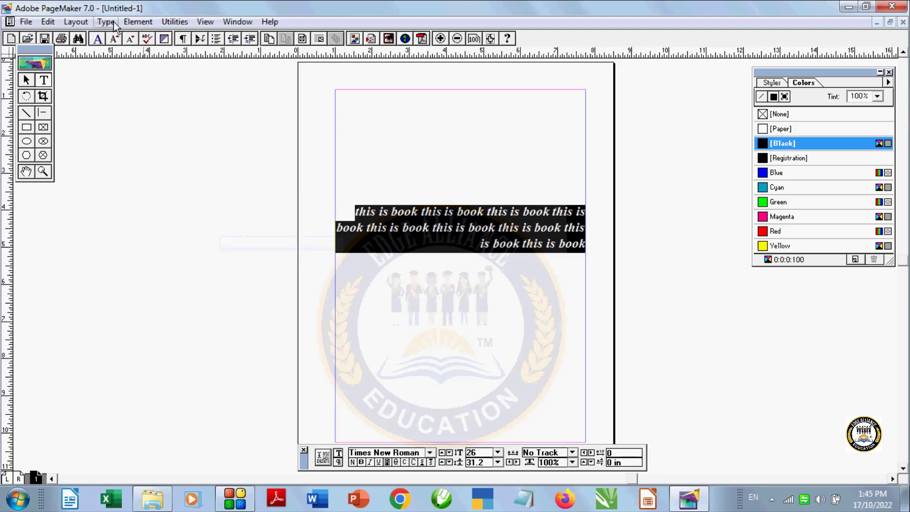
{"action": "mouse_move", "coordinate": [152, 214]}
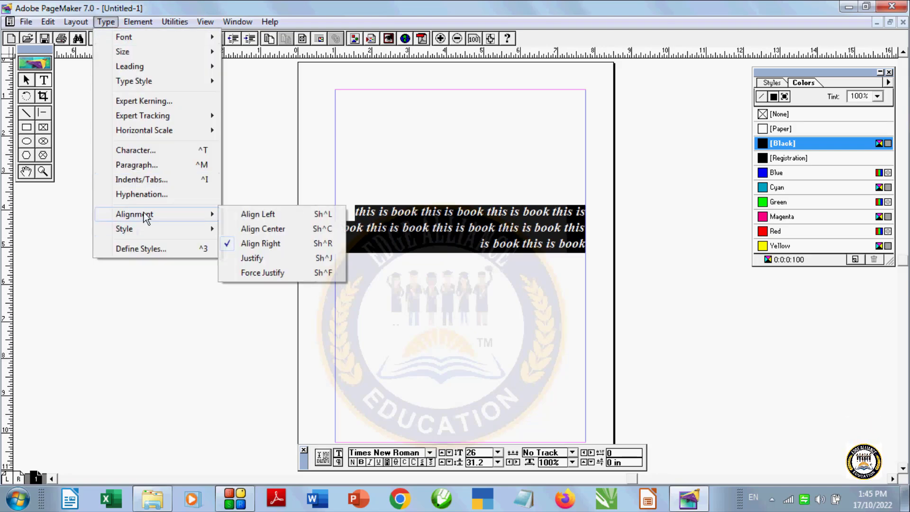
{"action": "left_click", "coordinate": [237, 257]}
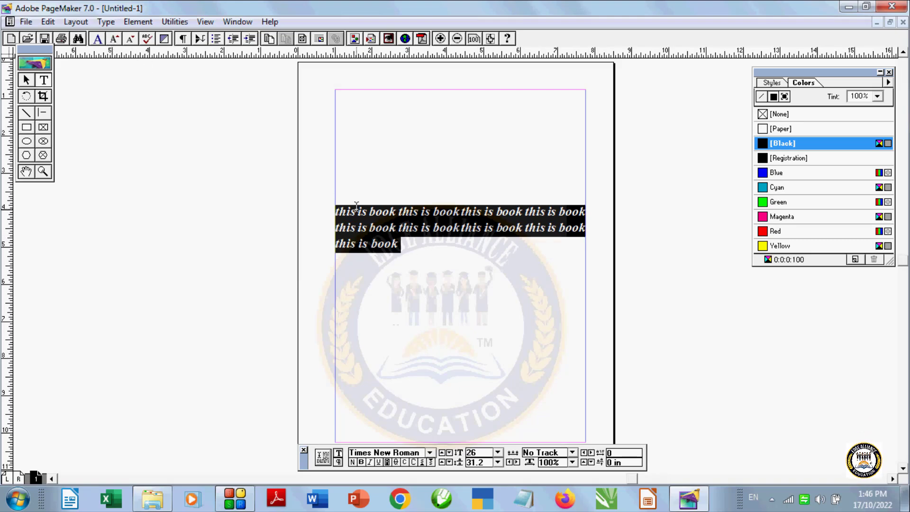
{"action": "left_click", "coordinate": [105, 22]}
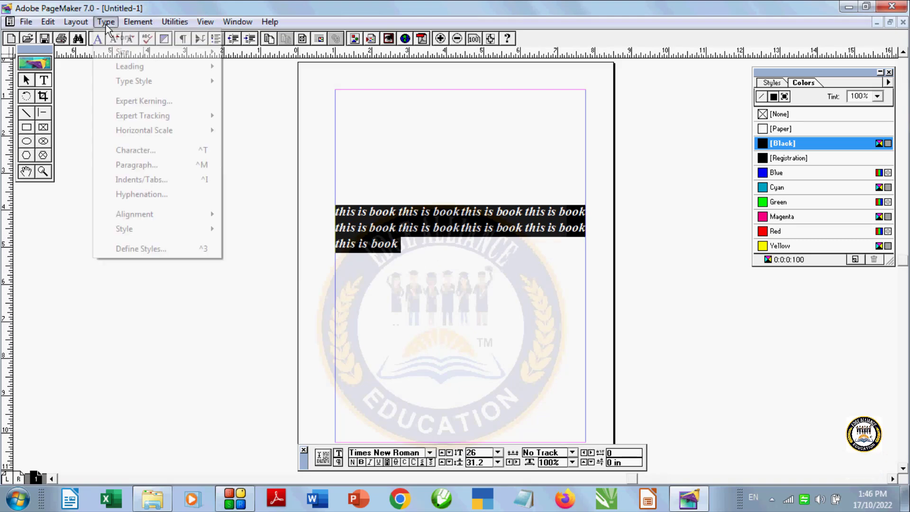
{"action": "mouse_move", "coordinate": [143, 228]}
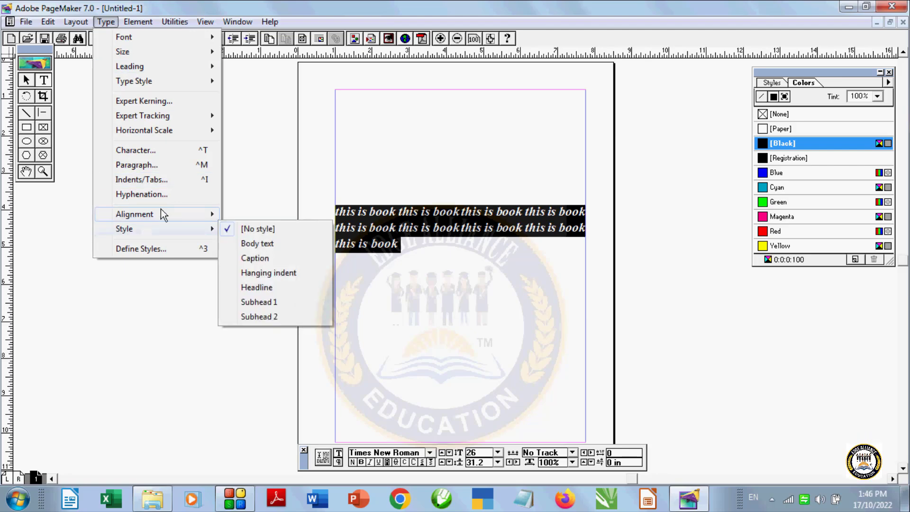
{"action": "mouse_move", "coordinate": [162, 209]}
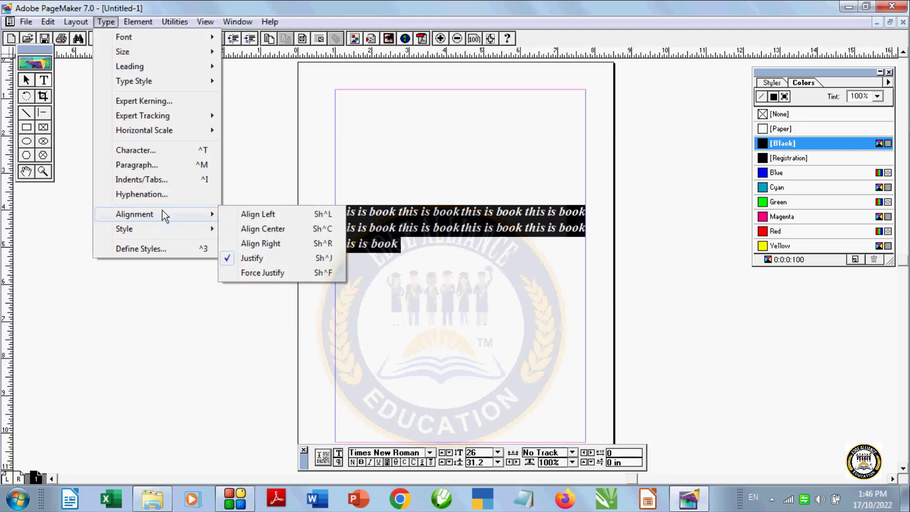
{"action": "left_click", "coordinate": [253, 273]}
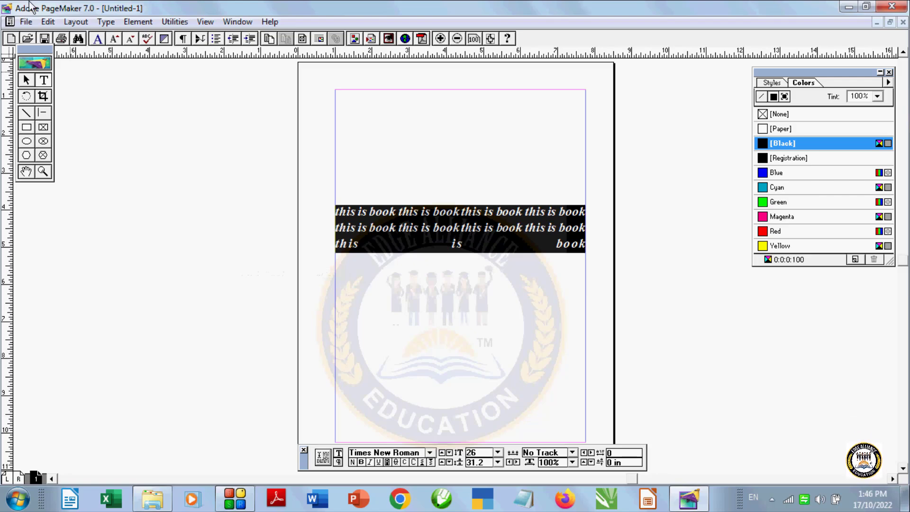
Apply the Body text style to the selected paragraph and replace it with the Caption style.
{"action": "left_click", "coordinate": [105, 22]}
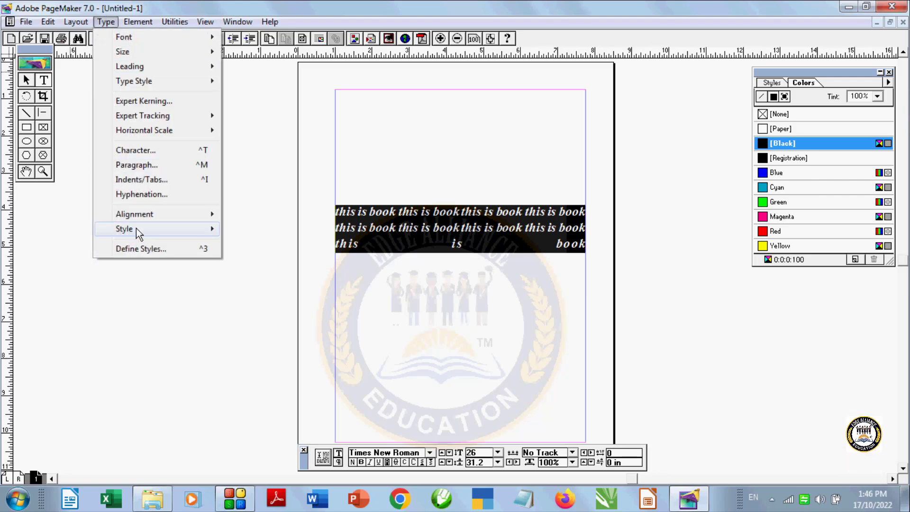
{"action": "mouse_move", "coordinate": [135, 228]}
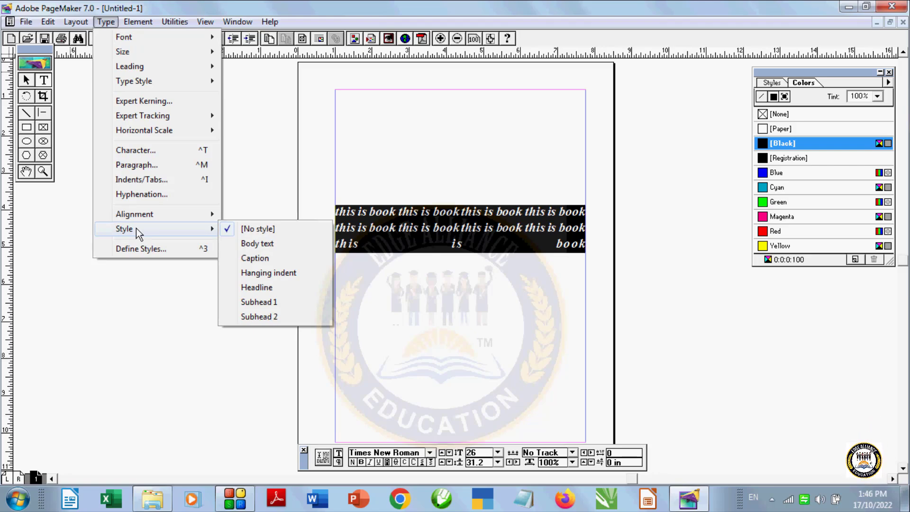
{"action": "left_click", "coordinate": [267, 245]}
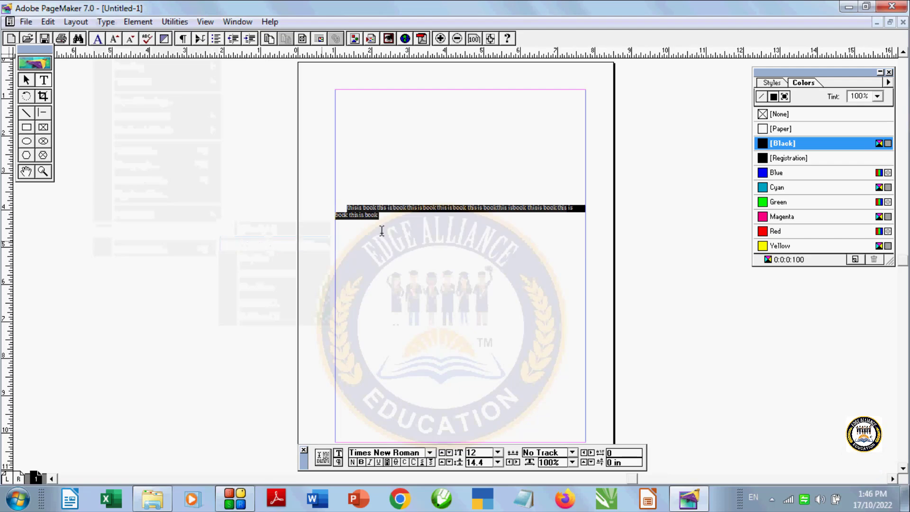
{"action": "left_click", "coordinate": [97, 23]}
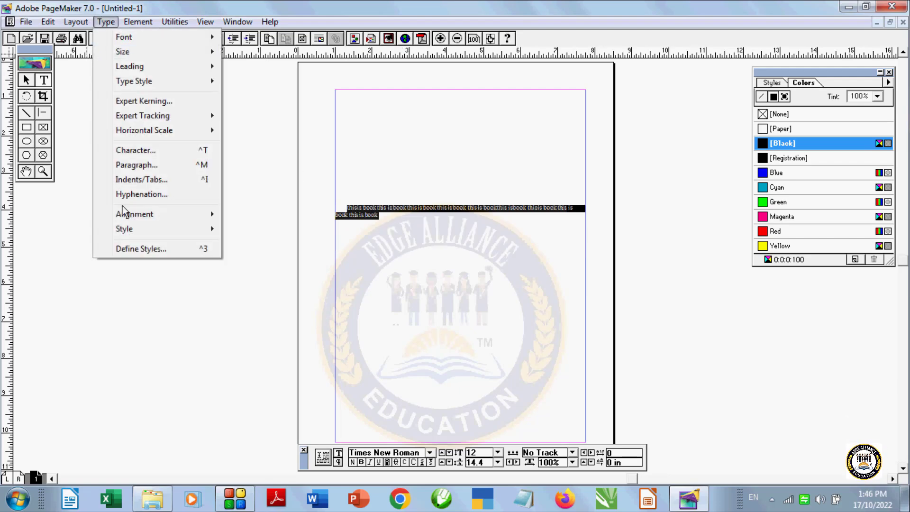
{"action": "left_click", "coordinate": [254, 258]}
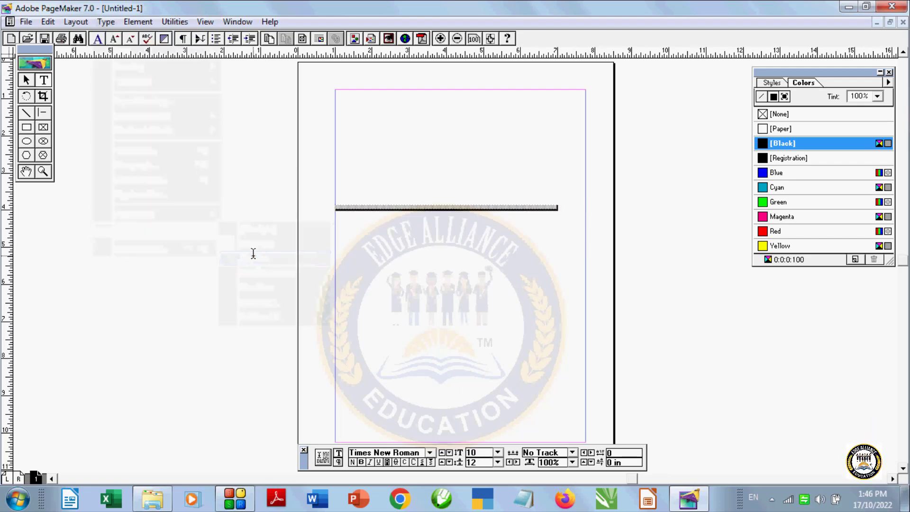
Apply the Hanging indent style to the selected "this is book" paragraph and replace it with the Headline style.
{"action": "left_click", "coordinate": [106, 21]}
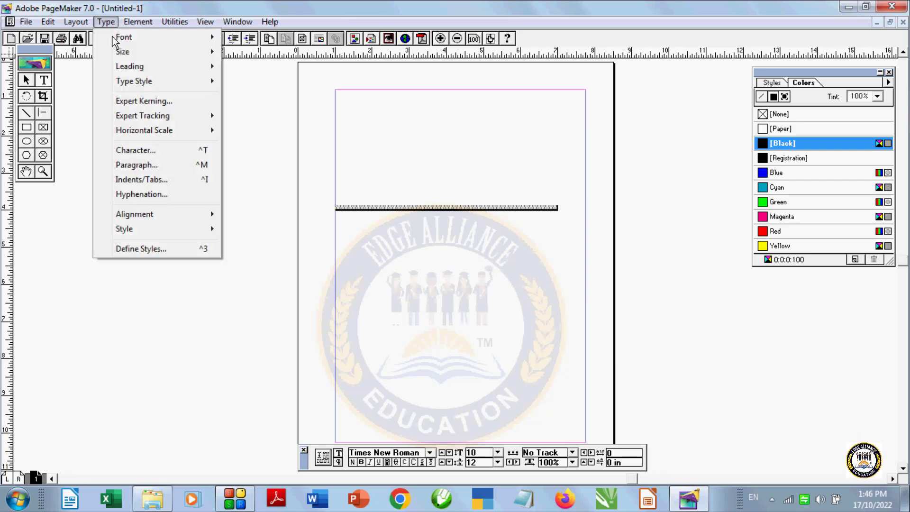
{"action": "mouse_move", "coordinate": [181, 232]}
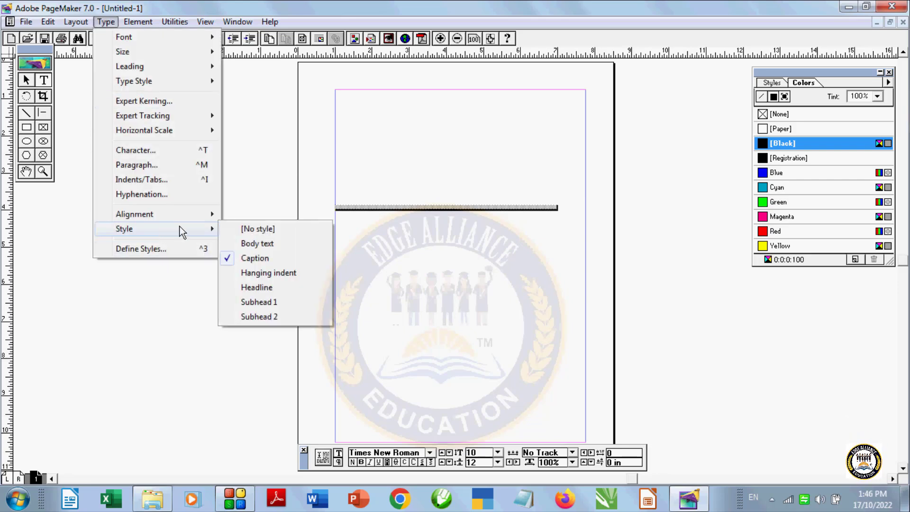
{"action": "left_click", "coordinate": [259, 273]}
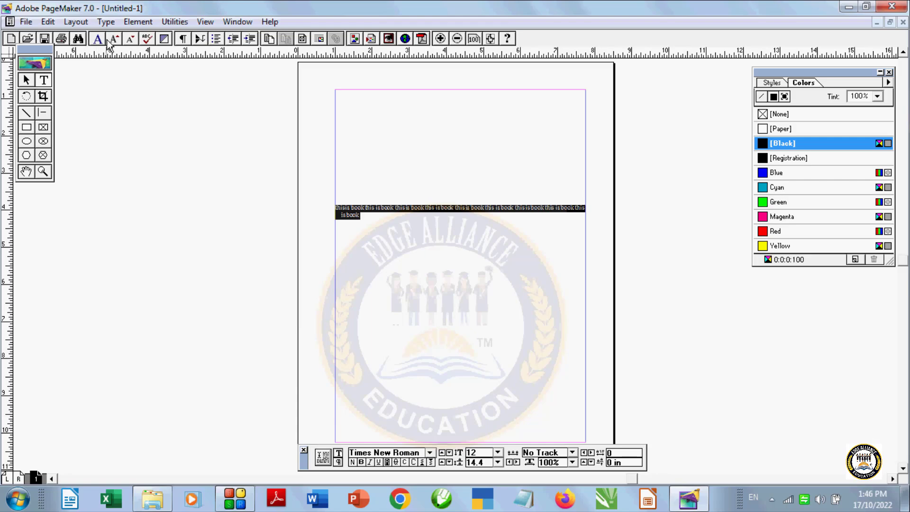
{"action": "left_click", "coordinate": [106, 22]}
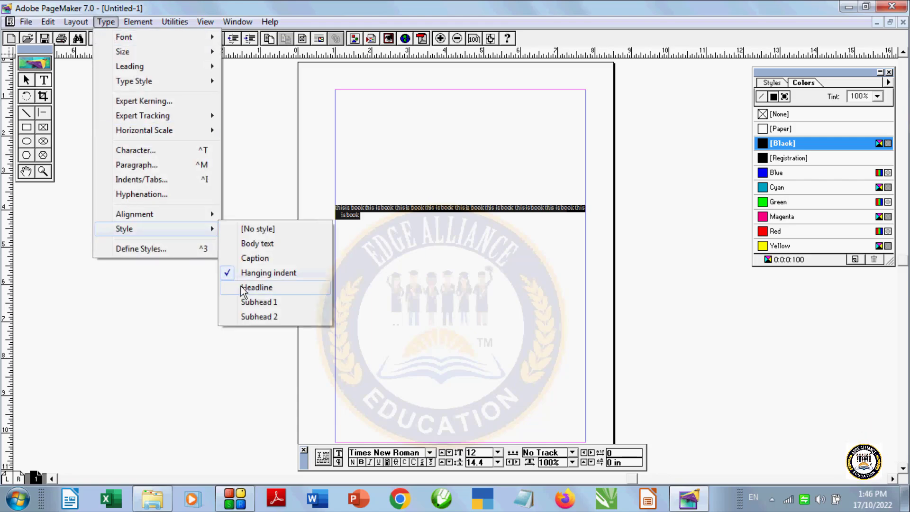
{"action": "left_click", "coordinate": [241, 287]}
Change the selected paragraph's style to Subhead 1 and switch it to Subhead 2.
{"action": "left_click", "coordinate": [106, 21]}
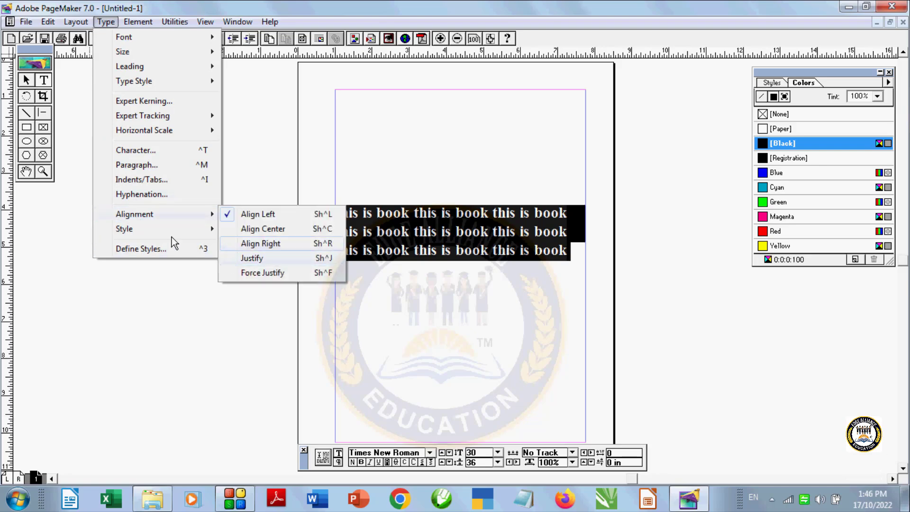
{"action": "mouse_move", "coordinate": [157, 229]}
{"action": "left_click", "coordinate": [266, 301]}
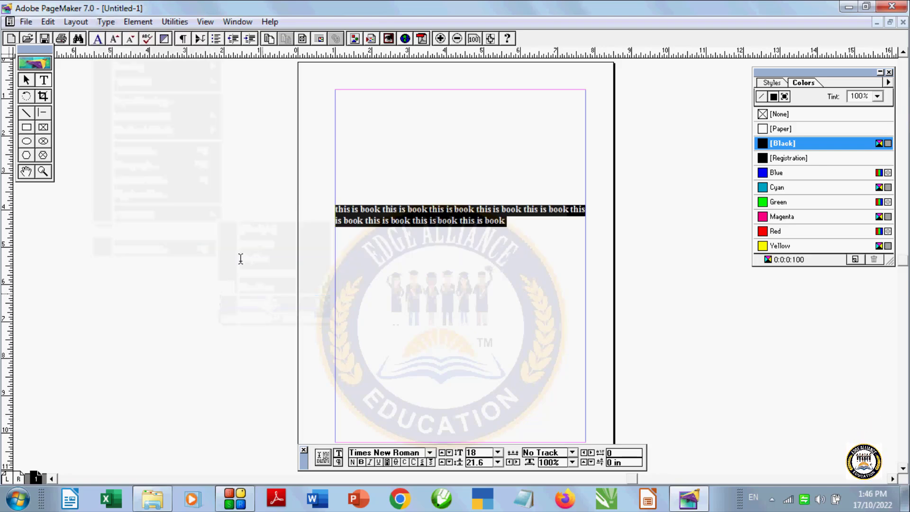
{"action": "left_click", "coordinate": [106, 22]}
{"action": "mouse_move", "coordinate": [149, 234]}
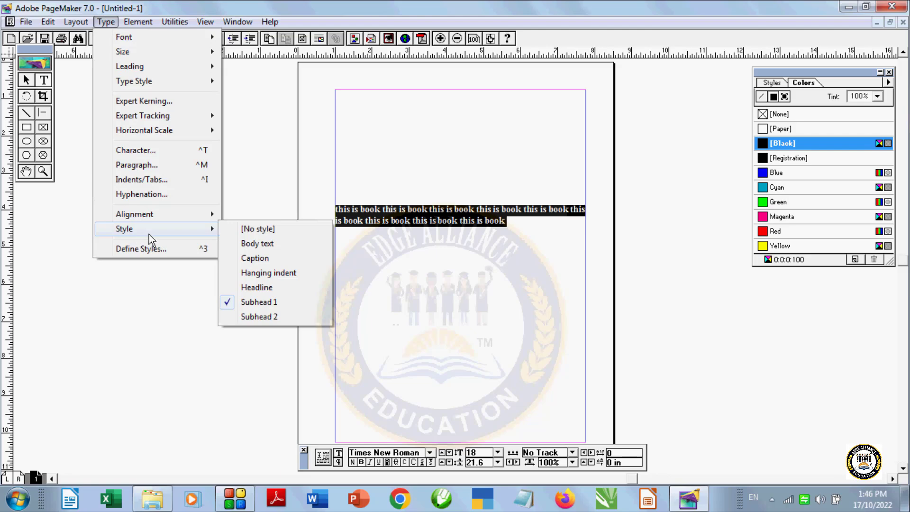
{"action": "left_click", "coordinate": [242, 316]}
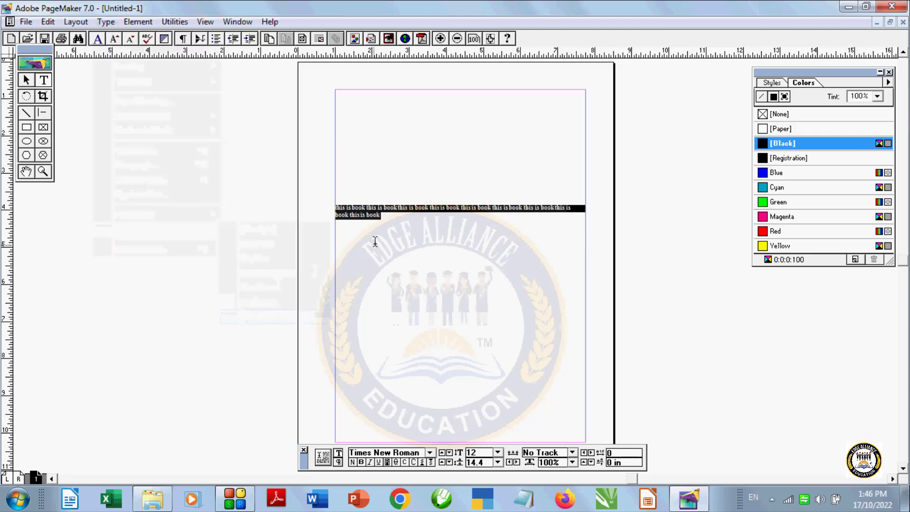
Reselect the whole paragraph and try to set its style to [No style].
{"action": "left_click_drag", "start_coordinate": [383, 216], "coordinate": [329, 196]}
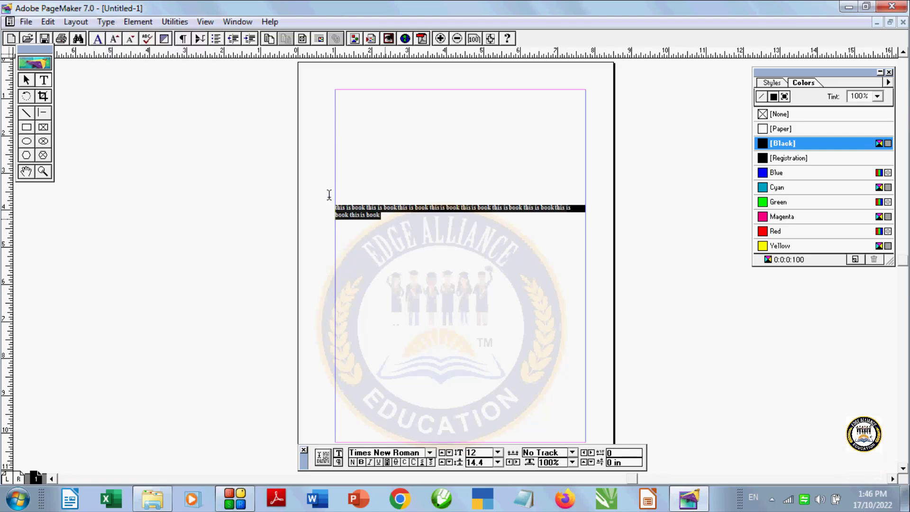
{"action": "left_click", "coordinate": [110, 21]}
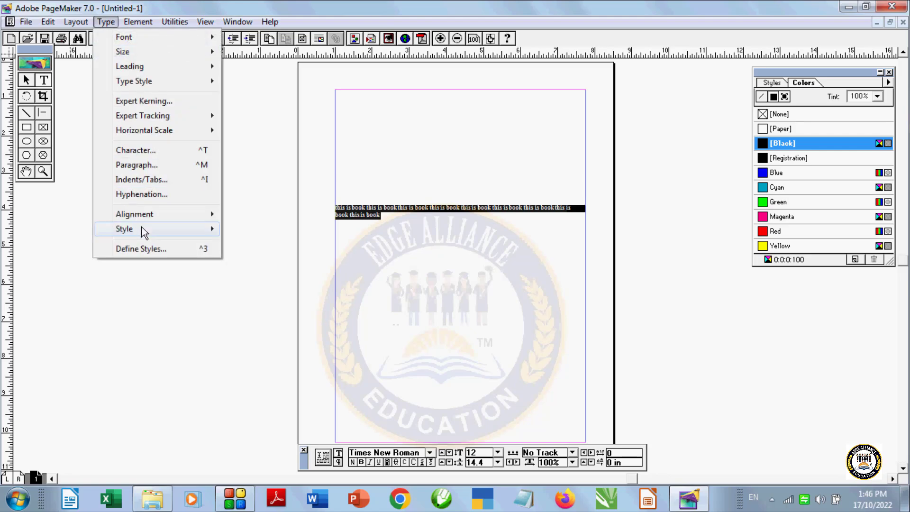
{"action": "left_click", "coordinate": [295, 229]}
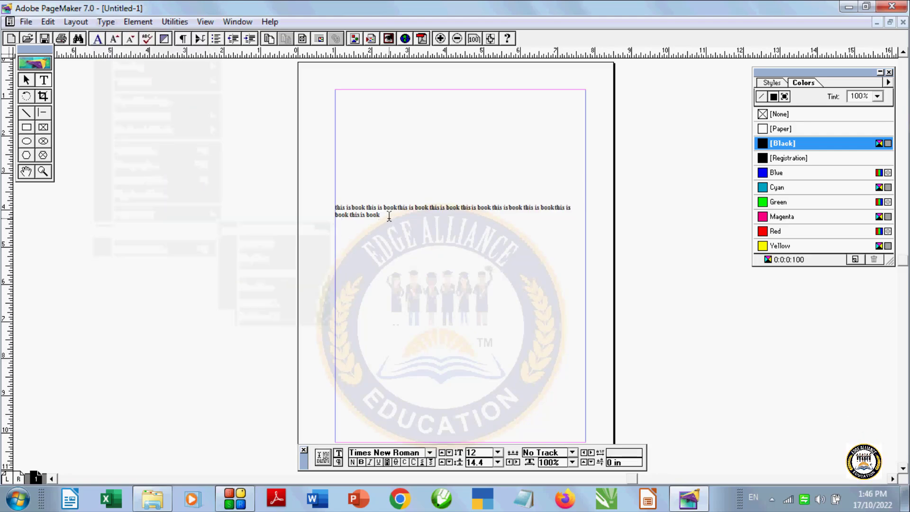
Select the whole "this is book" paragraph and enlarge its text to 25 points.
{"action": "left_click_drag", "start_coordinate": [389, 216], "coordinate": [327, 204]}
{"action": "key", "text": "ctrl+shift+period"}
{"action": "key", "text": "ctrl+shift+period"}
{"action": "key", "text": "ctrl+shift+period"}
{"action": "key", "text": "ctrl+shift+period"}
{"action": "key", "text": "ctrl+shift+period"}
{"action": "key", "text": "ctrl+shift+period"}
{"action": "key", "text": "ctrl+shift+period"}
{"action": "key", "text": "ctrl+shift+period"}
{"action": "key", "text": "ctrl+shift+period"}
{"action": "key", "text": "ctrl+shift+period"}
{"action": "key", "text": "ctrl+shift+period"}
{"action": "key", "text": "ctrl+shift+period"}
{"action": "key", "text": "ctrl+shift+period"}
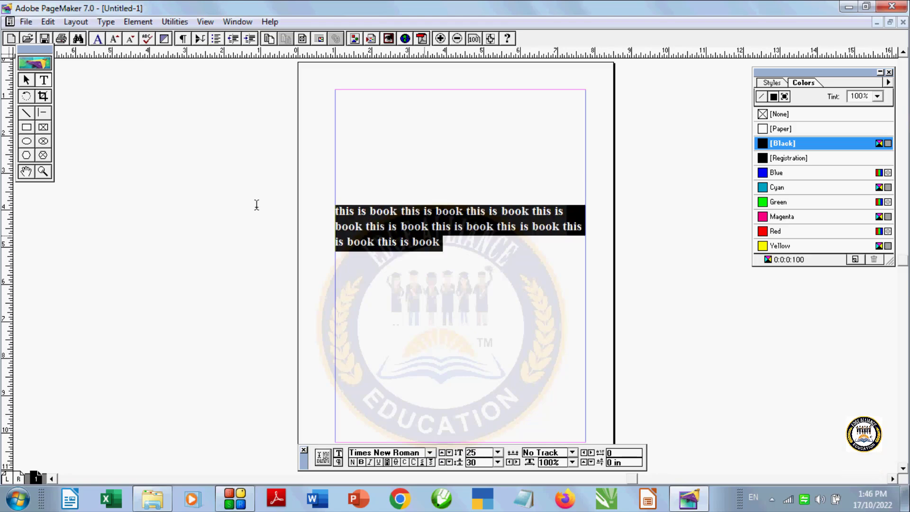
Examine the definitions of the Body text, Hanging indent, Headline, Subhead 1 and Subhead 2 styles.
{"action": "left_click", "coordinate": [107, 22]}
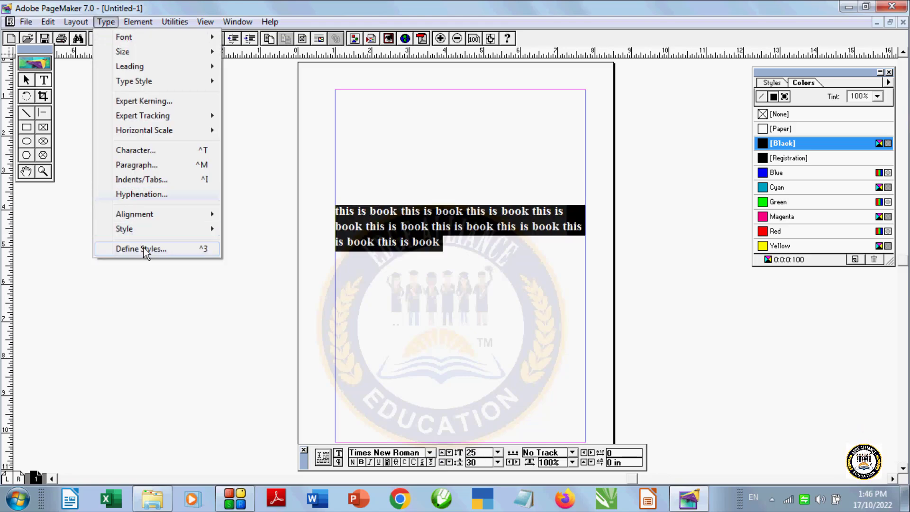
{"action": "left_click", "coordinate": [146, 252]}
{"action": "left_click_drag", "start_coordinate": [439, 158], "coordinate": [169, 106]}
{"action": "left_click", "coordinate": [126, 174]}
{"action": "left_click", "coordinate": [113, 182]}
{"action": "left_click", "coordinate": [114, 190]}
{"action": "left_click", "coordinate": [114, 173]}
{"action": "left_click", "coordinate": [115, 147]}
{"action": "left_click", "coordinate": [115, 173]}
{"action": "left_click", "coordinate": [114, 148]}
{"action": "left_click", "coordinate": [115, 166]}
{"action": "left_click", "coordinate": [121, 175]}
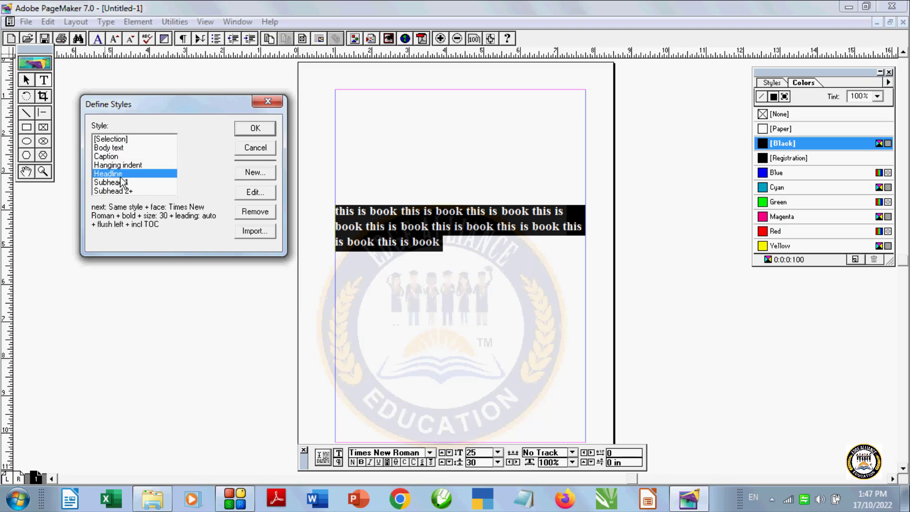
{"action": "left_click", "coordinate": [132, 191]}
{"action": "left_click", "coordinate": [249, 128]}
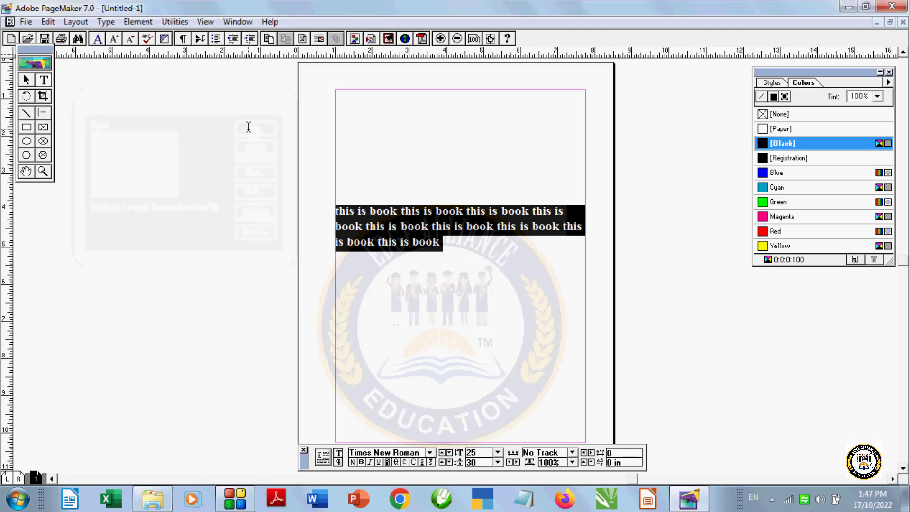
Reopen the style definitions, inspect the attributes of the Body text style and close them without changes.
{"action": "left_click", "coordinate": [106, 22]}
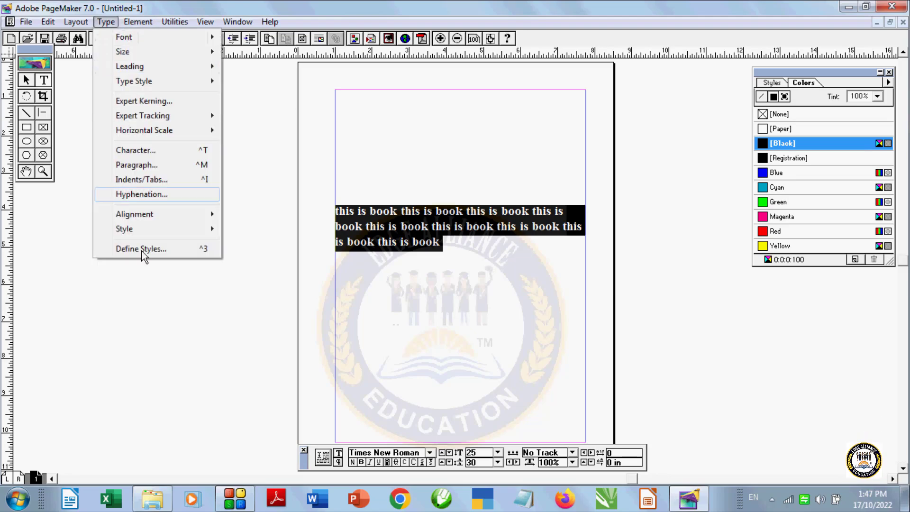
{"action": "left_click", "coordinate": [147, 247]}
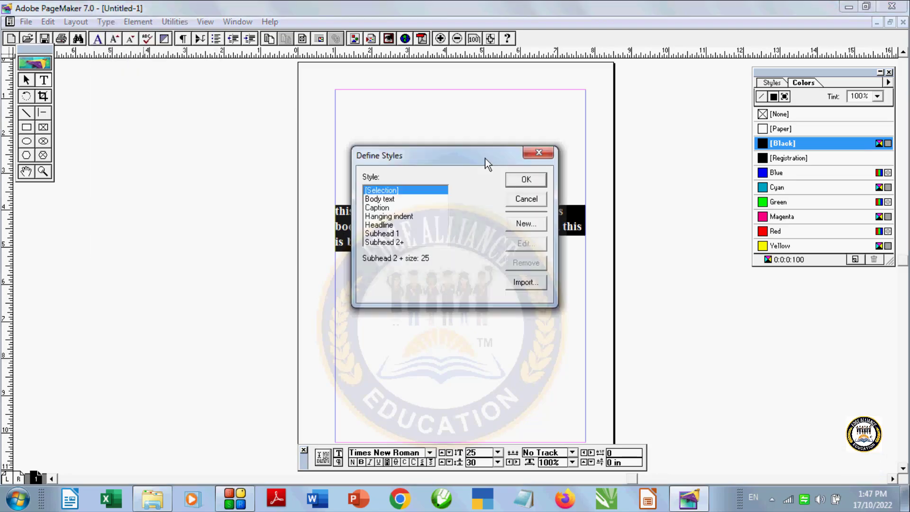
{"action": "left_click_drag", "start_coordinate": [355, 104], "coordinate": [266, 76]}
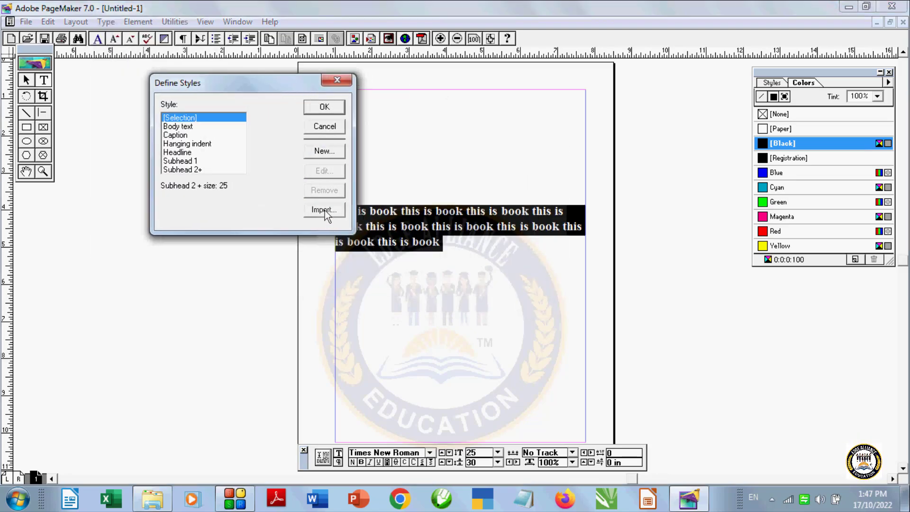
{"action": "left_click", "coordinate": [201, 127]}
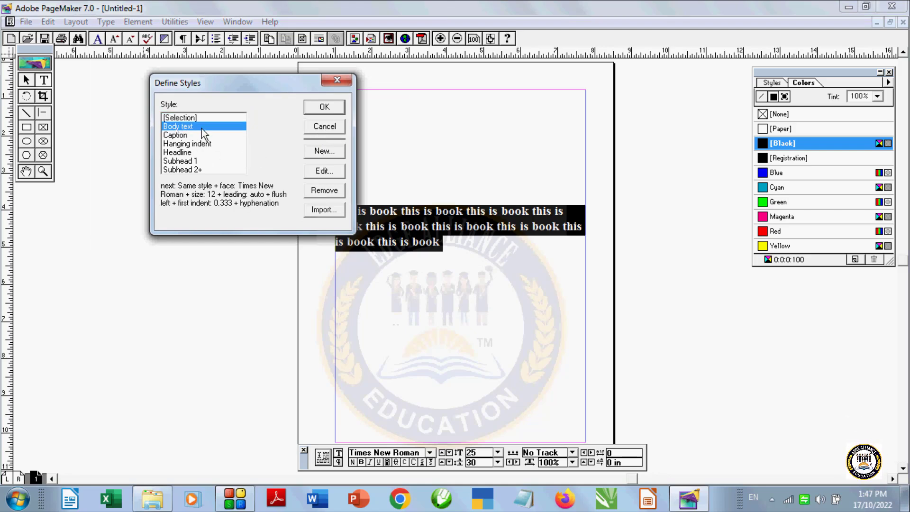
{"action": "left_click", "coordinate": [324, 128]}
Start a new paragraph style named q2 from the selected text's formatting.
{"action": "left_click", "coordinate": [106, 22]}
{"action": "left_click", "coordinate": [180, 249]}
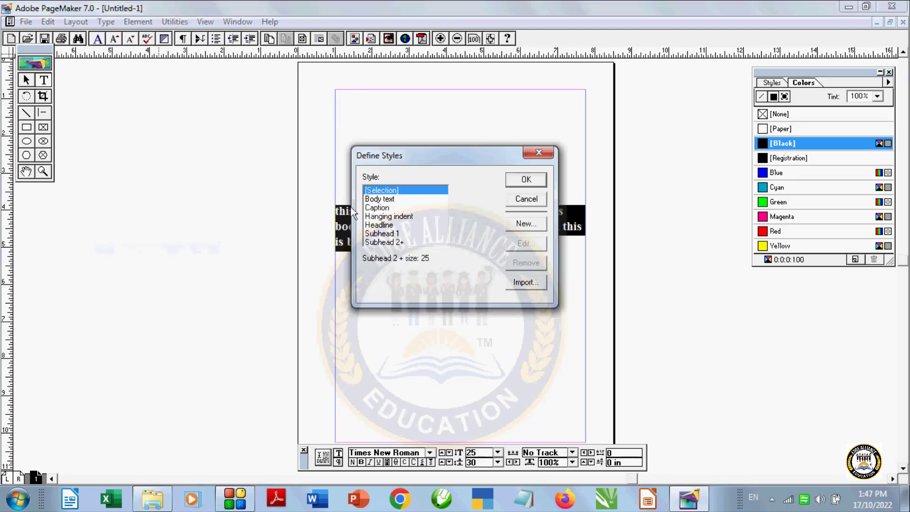
{"action": "left_click", "coordinate": [520, 230]}
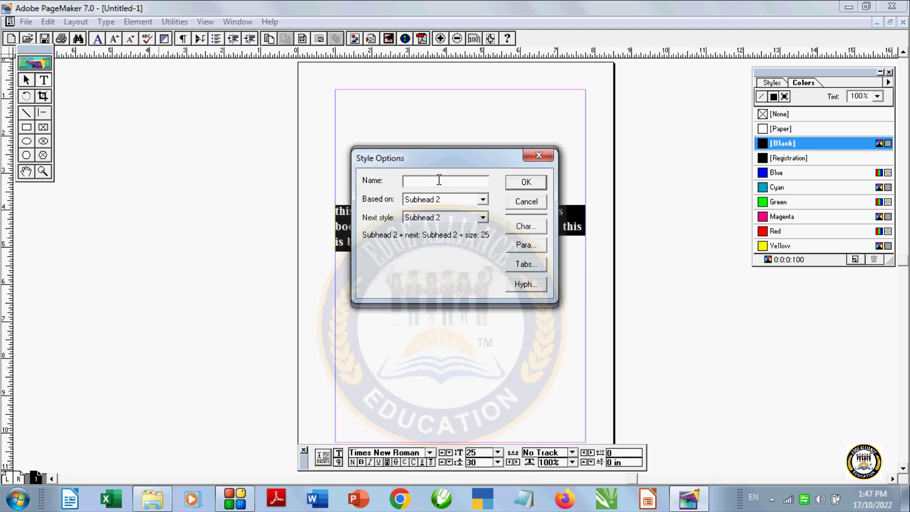
{"action": "type", "text": "q2"}
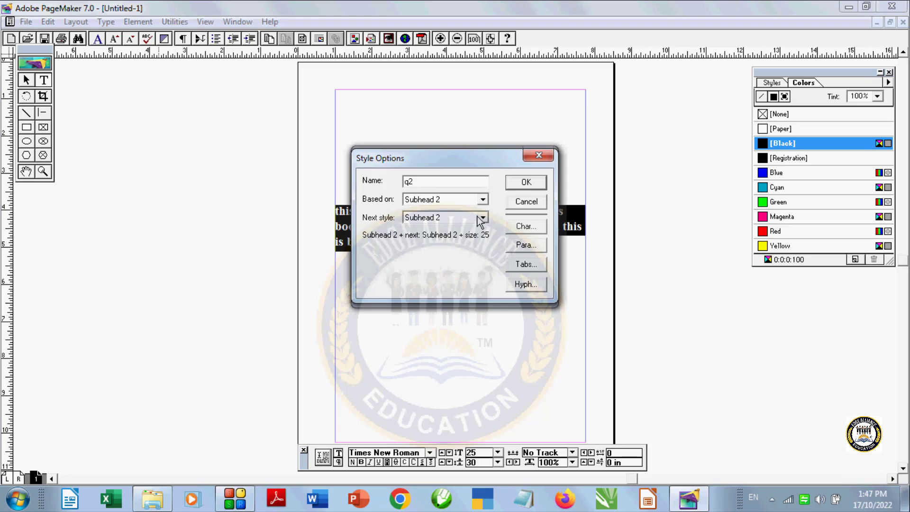
Set the q2 style's font to Utsaah and its size to 24 points in the character specifications.
{"action": "left_click", "coordinate": [527, 226]}
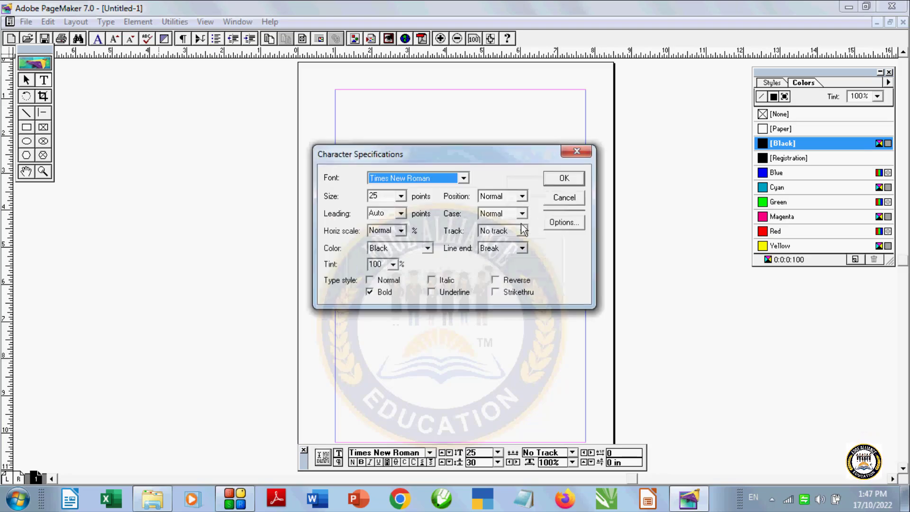
{"action": "left_click_drag", "start_coordinate": [447, 152], "coordinate": [241, 191]}
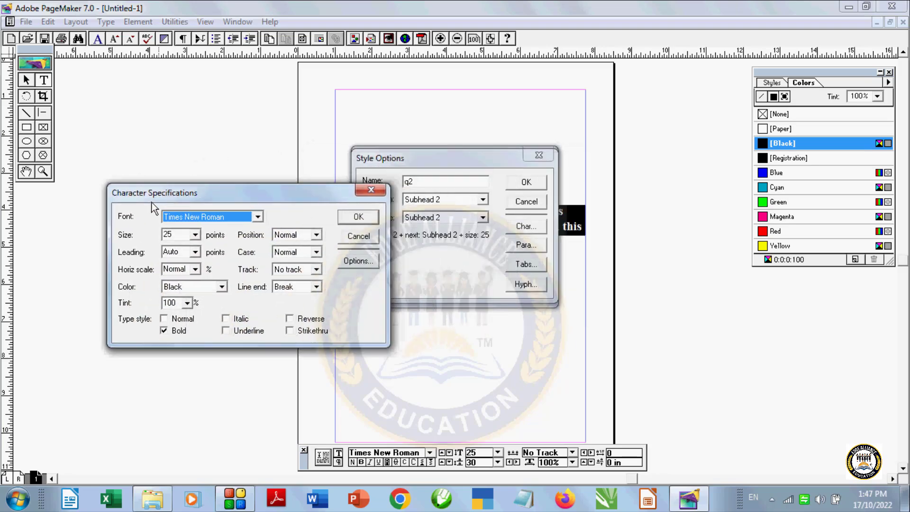
{"action": "left_click", "coordinate": [237, 219]}
{"action": "left_click", "coordinate": [198, 246]}
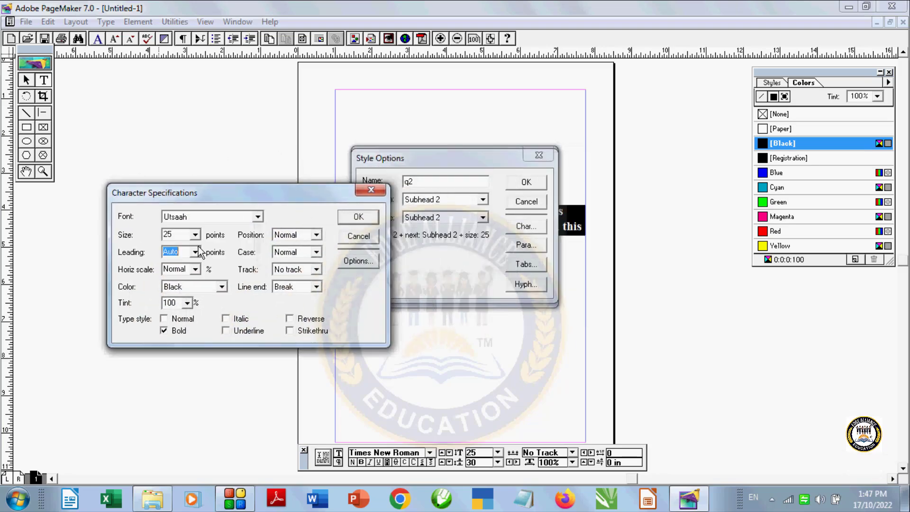
{"action": "left_click", "coordinate": [194, 235]}
{"action": "scroll", "coordinate": [181, 289], "scroll_direction": "down", "scroll_amount": 3}
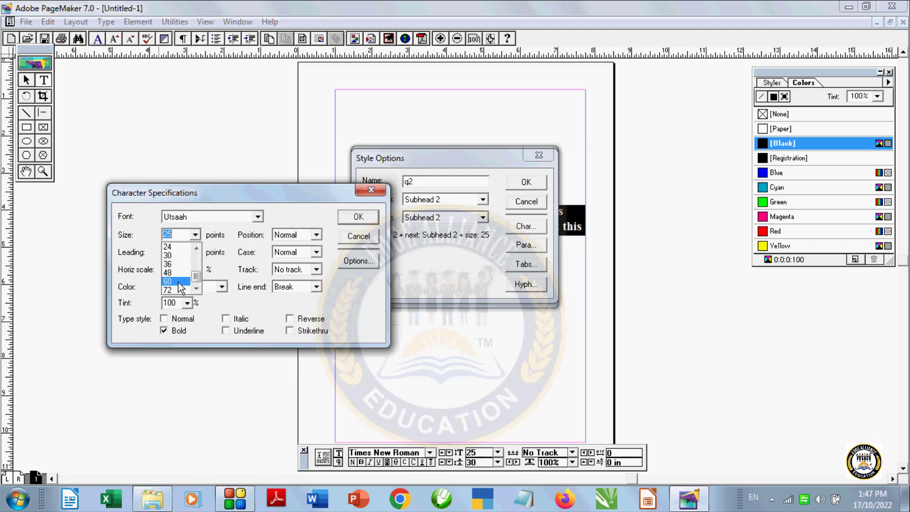
{"action": "left_click", "coordinate": [173, 247]}
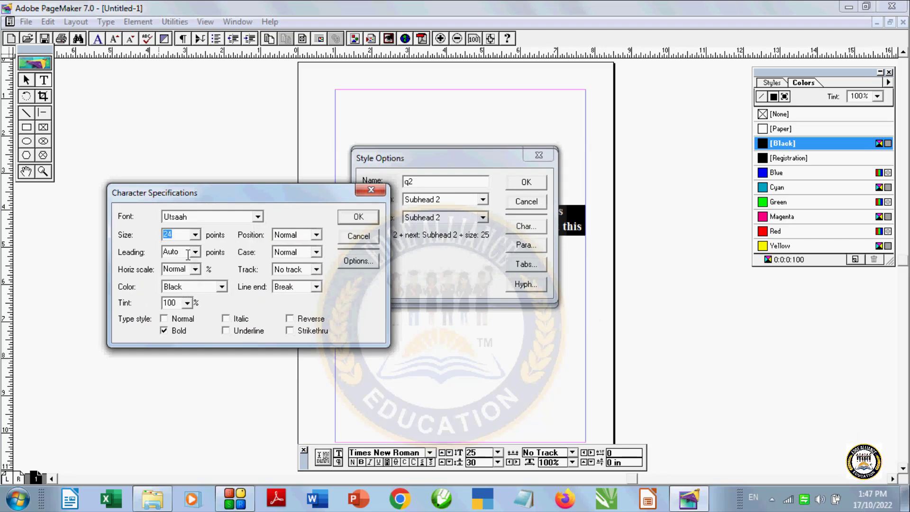
Set the q2 style's leading to 23.5 points and its text color to Blue.
{"action": "left_click", "coordinate": [194, 251]}
{"action": "left_click", "coordinate": [177, 282]}
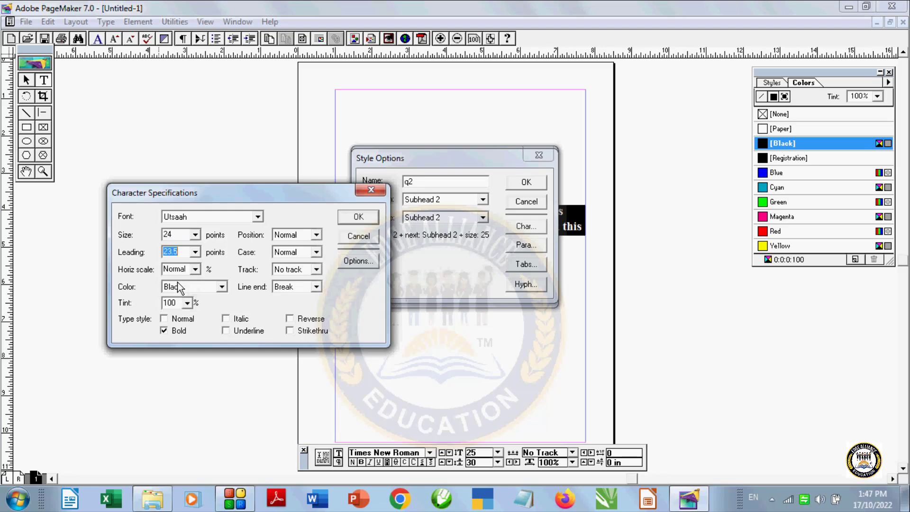
{"action": "left_click", "coordinate": [221, 286]}
{"action": "left_click", "coordinate": [193, 316]}
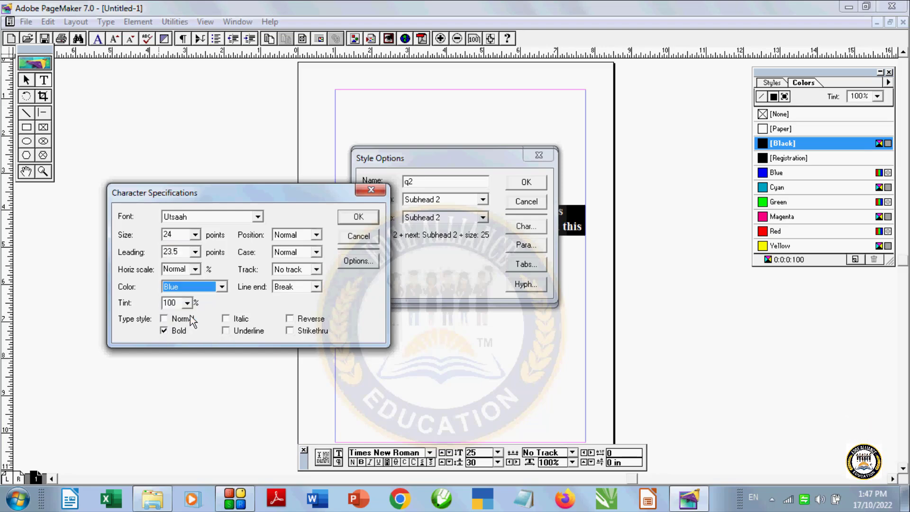
Set the q2 style's case to All caps and its track to Loose, and accept the character specifications.
{"action": "left_click", "coordinate": [303, 238]}
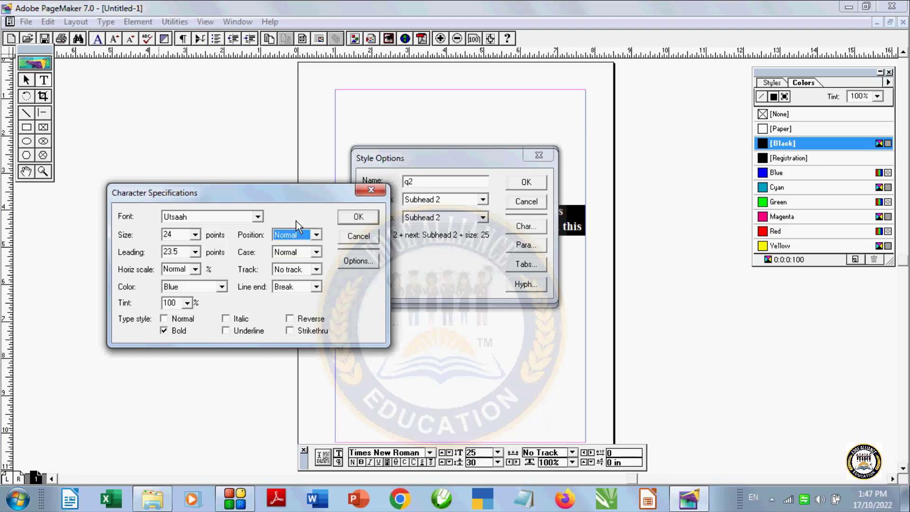
{"action": "left_click", "coordinate": [298, 274]}
{"action": "left_click", "coordinate": [303, 269]}
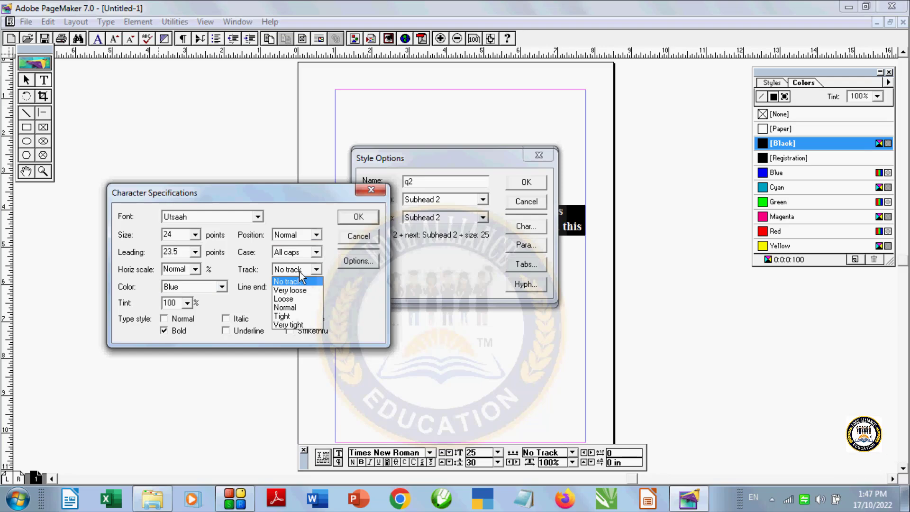
{"action": "left_click", "coordinate": [297, 299]}
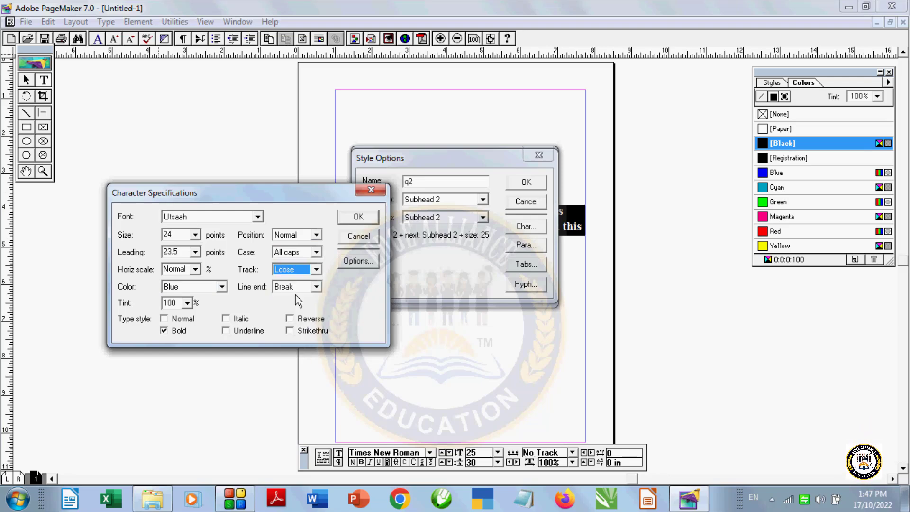
{"action": "left_click", "coordinate": [353, 219]}
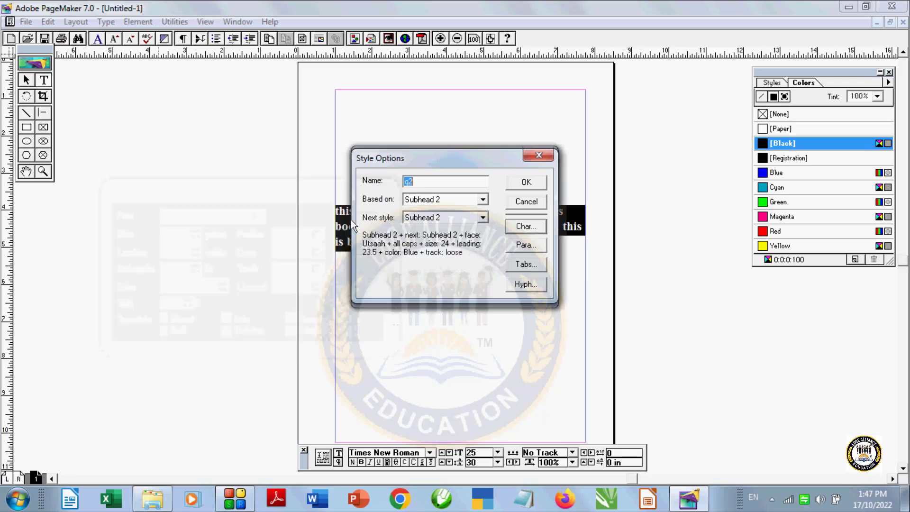
Save the q2 style, close the style definitions and reselect the whole "this is book" paragraph.
{"action": "left_click", "coordinate": [526, 185]}
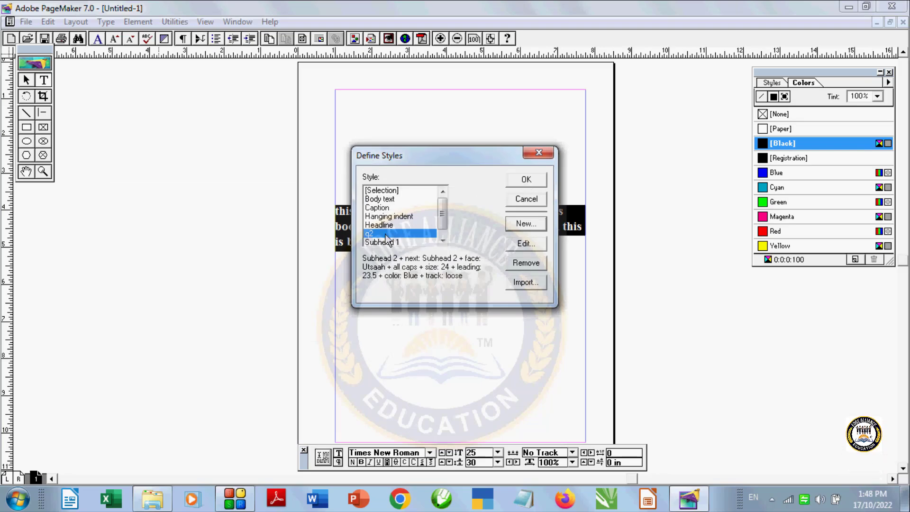
{"action": "left_click", "coordinate": [523, 185]}
{"action": "left_click", "coordinate": [458, 261]}
{"action": "left_click_drag", "start_coordinate": [448, 243], "coordinate": [284, 191]}
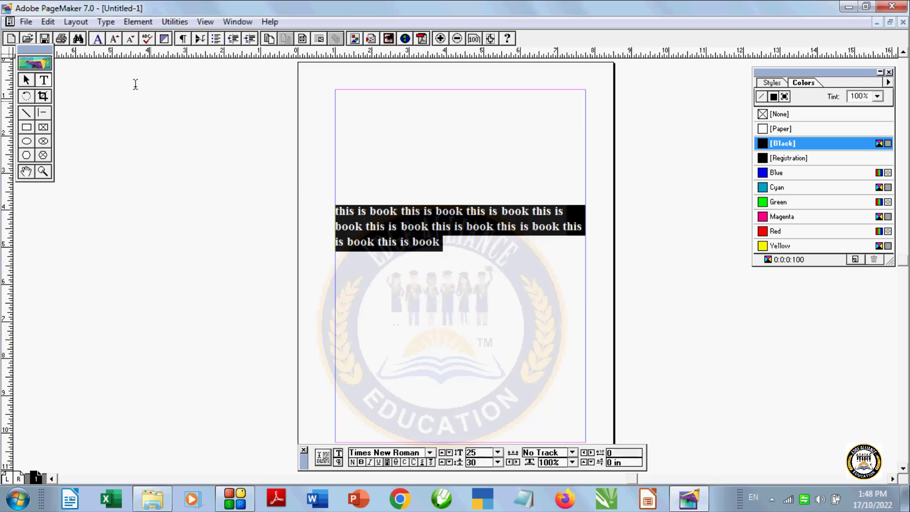
Review the q2 style's summary in the style definitions, close them and reselect the whole "this is book" paragraph.
{"action": "left_click", "coordinate": [105, 21]}
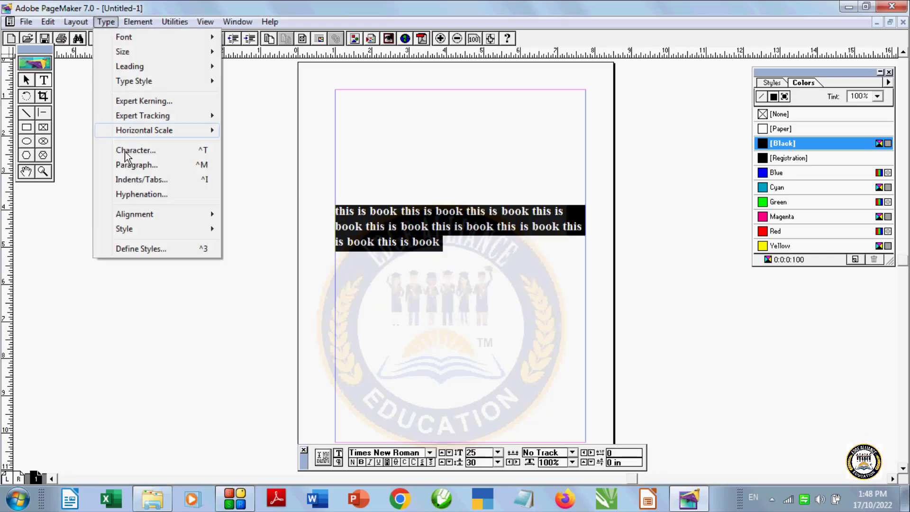
{"action": "left_click", "coordinate": [143, 249]}
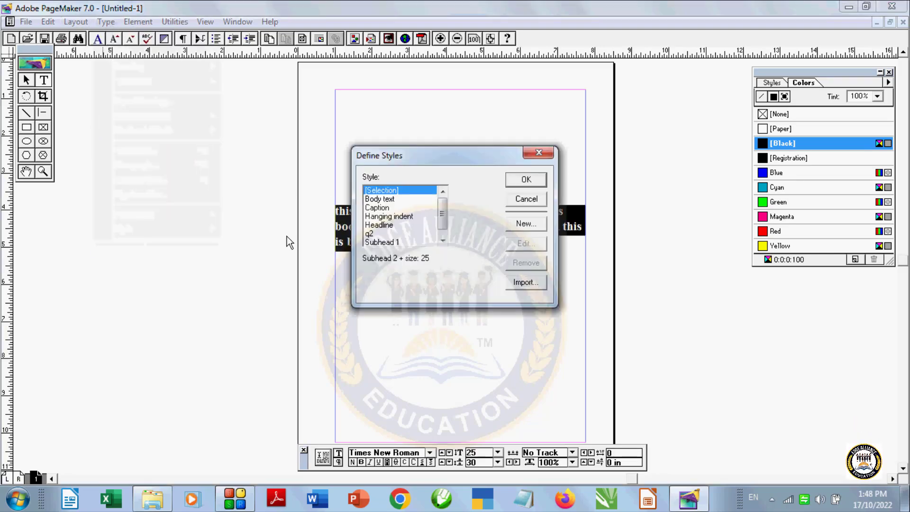
{"action": "left_click", "coordinate": [381, 235]}
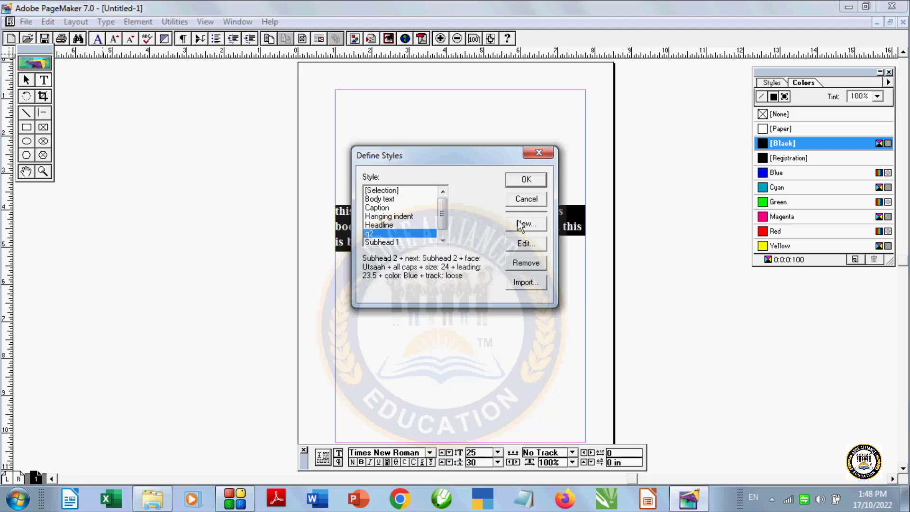
{"action": "left_click", "coordinate": [517, 179]}
{"action": "left_click", "coordinate": [458, 252]}
{"action": "key", "text": "ctrl+a"}
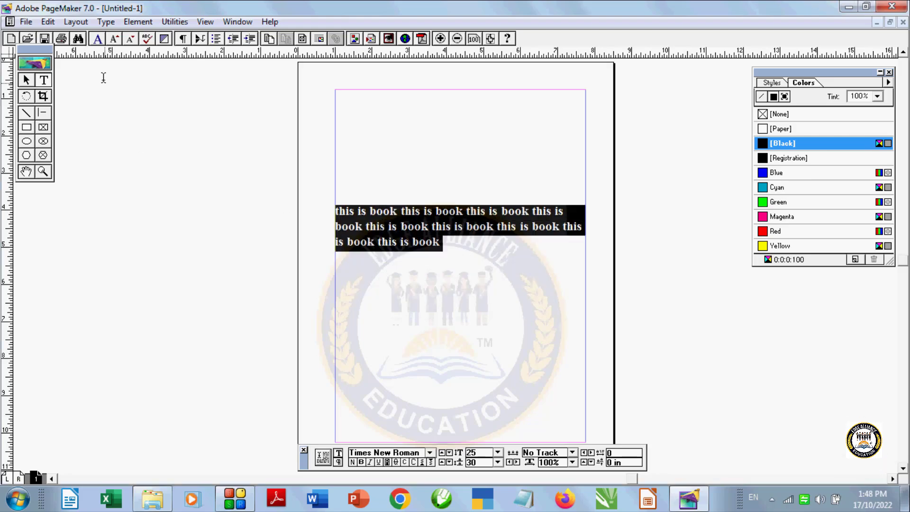
Review the q2 style's options from the style definitions and close both dialogs.
{"action": "left_click", "coordinate": [105, 21]}
{"action": "left_click", "coordinate": [141, 248]}
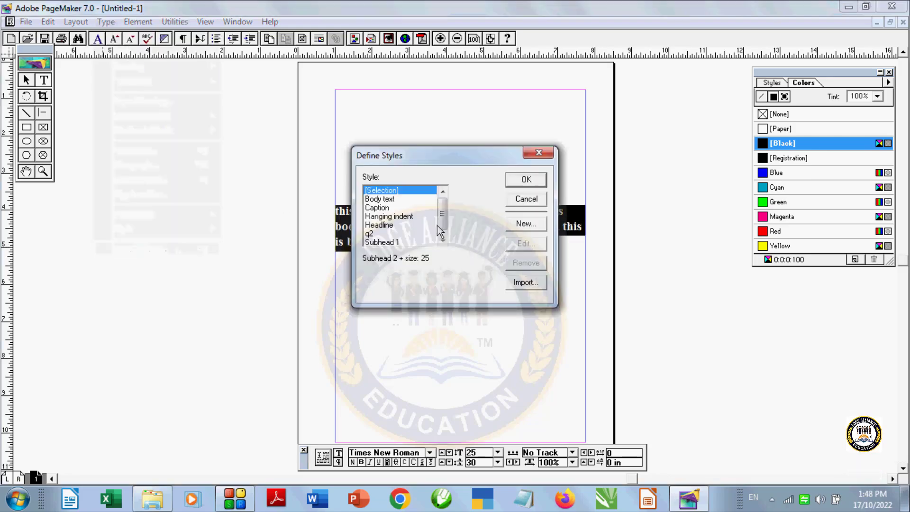
{"action": "double_click", "coordinate": [372, 234]}
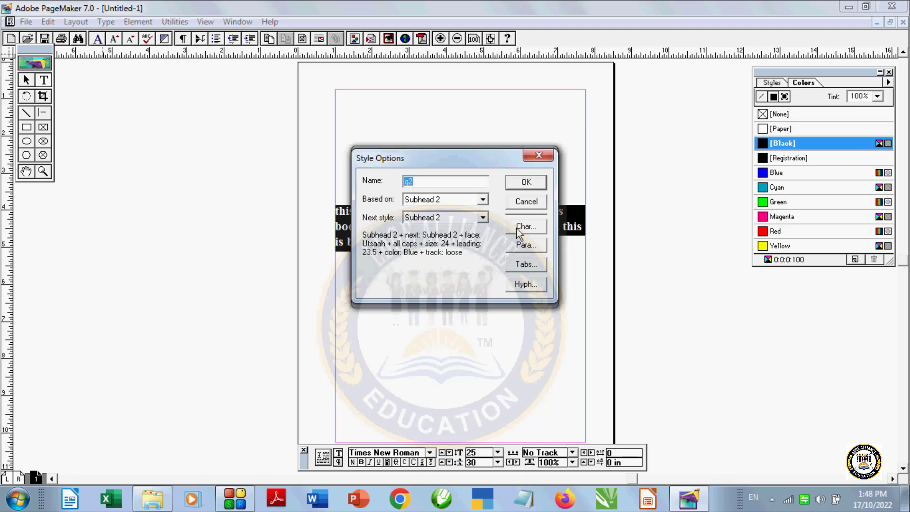
{"action": "left_click", "coordinate": [528, 183]}
{"action": "left_click", "coordinate": [528, 183]}
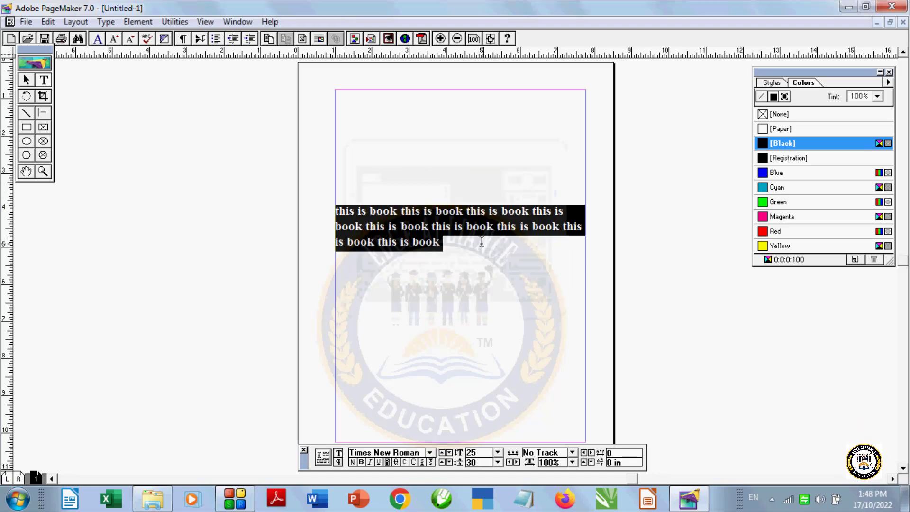
Apply the q2 style to the selected "this is book" paragraph and deselect the text.
{"action": "left_click", "coordinate": [106, 22]}
{"action": "mouse_move", "coordinate": [149, 223]}
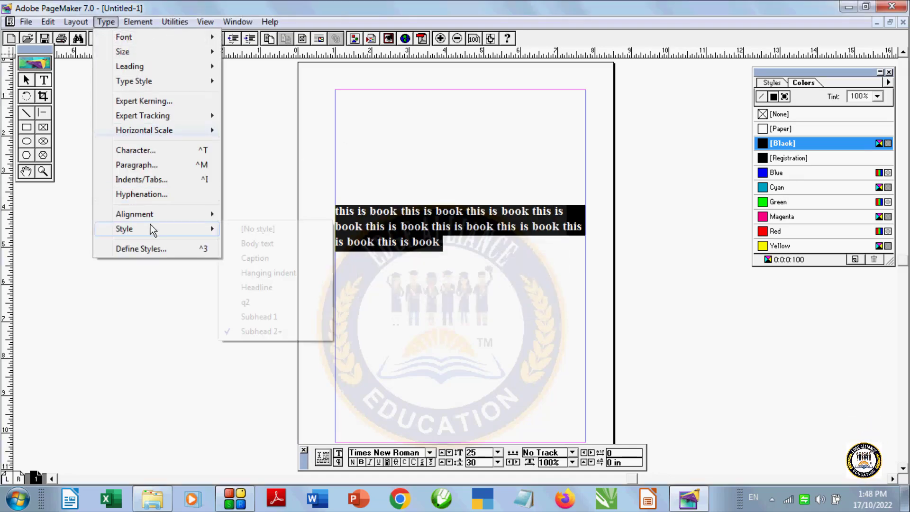
{"action": "left_click", "coordinate": [246, 301]}
{"action": "left_click", "coordinate": [433, 240]}
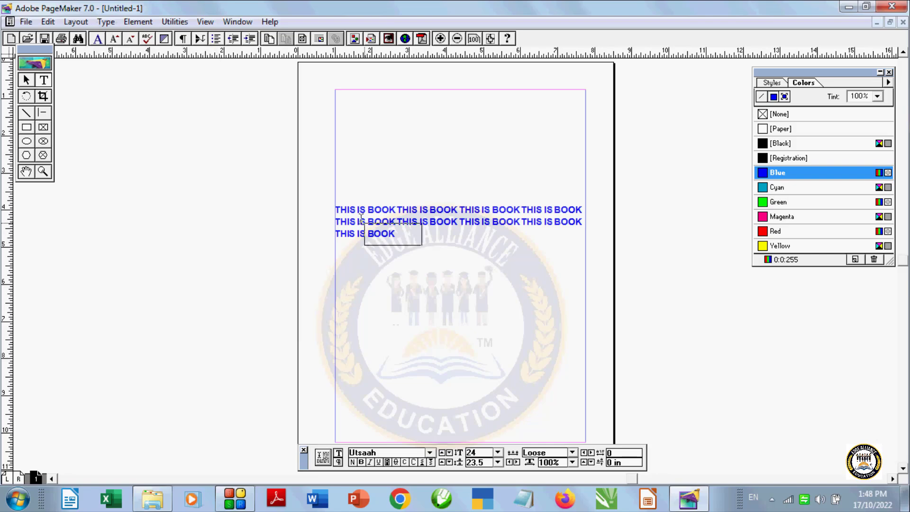
With the whole paragraph selected, open the style definitions and examine a new style's character and paragraph specifications without creating the style.
{"action": "key", "text": "ctrl+a"}
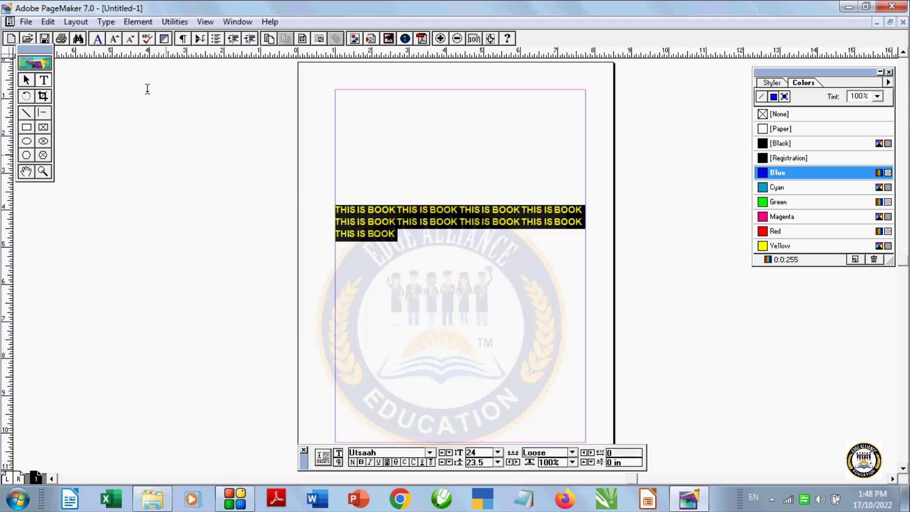
{"action": "left_click", "coordinate": [106, 22]}
{"action": "left_click", "coordinate": [150, 249]}
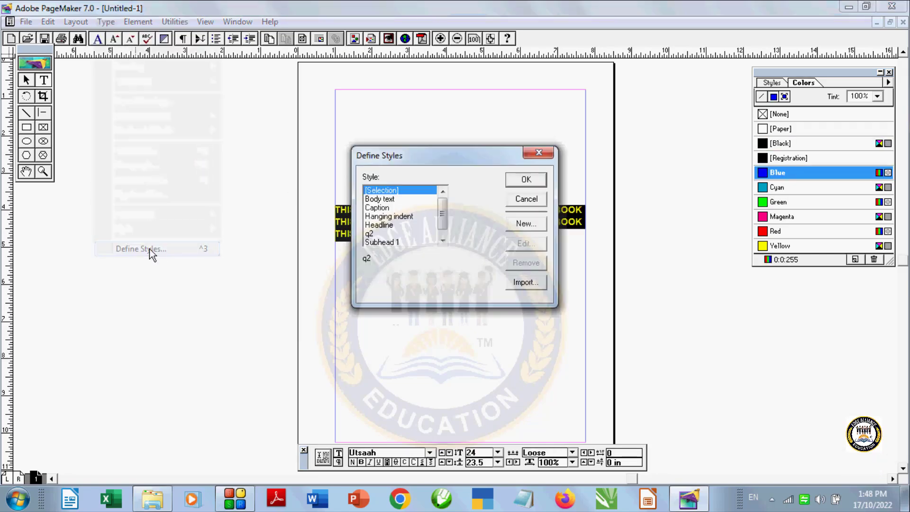
{"action": "left_click", "coordinate": [520, 226]}
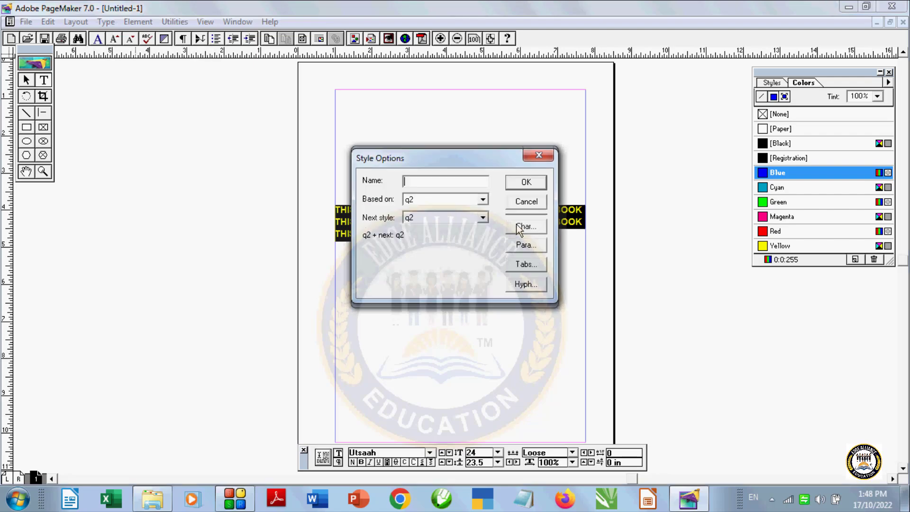
{"action": "left_click", "coordinate": [524, 228]}
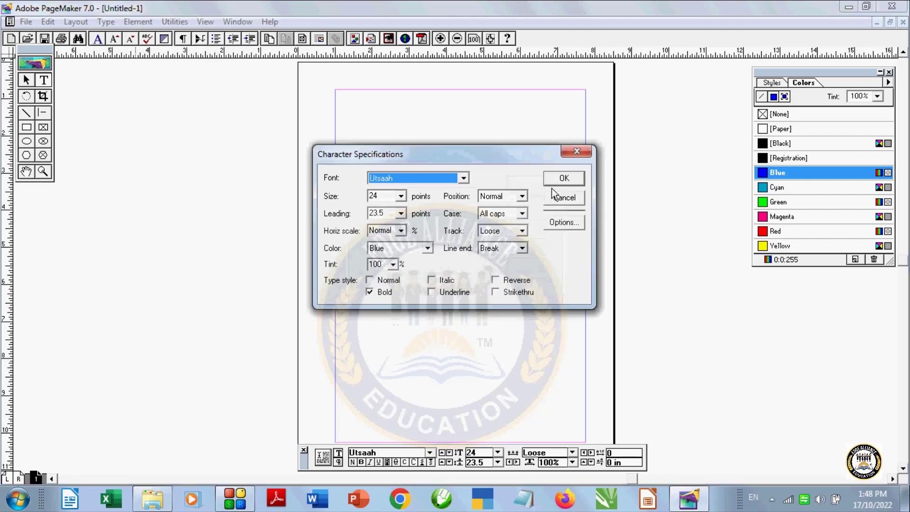
{"action": "left_click", "coordinate": [564, 198]}
{"action": "left_click", "coordinate": [520, 243]}
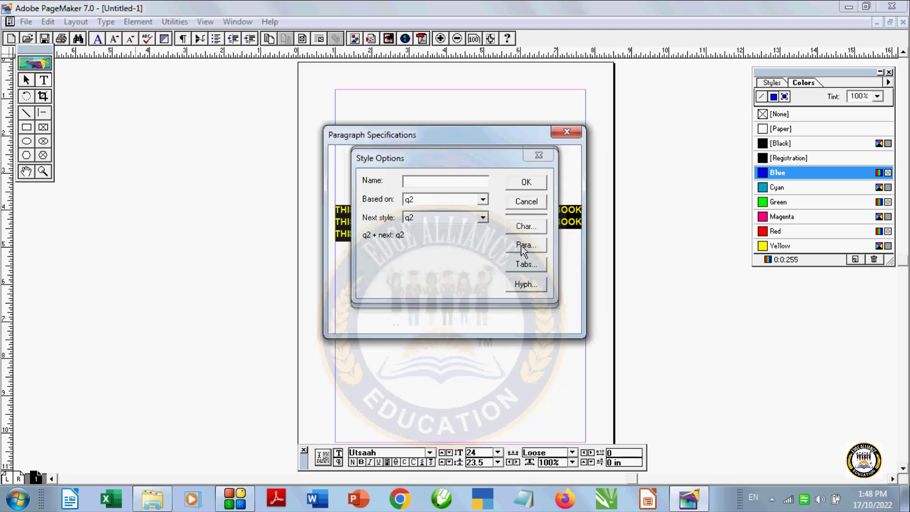
{"action": "left_click", "coordinate": [553, 178]}
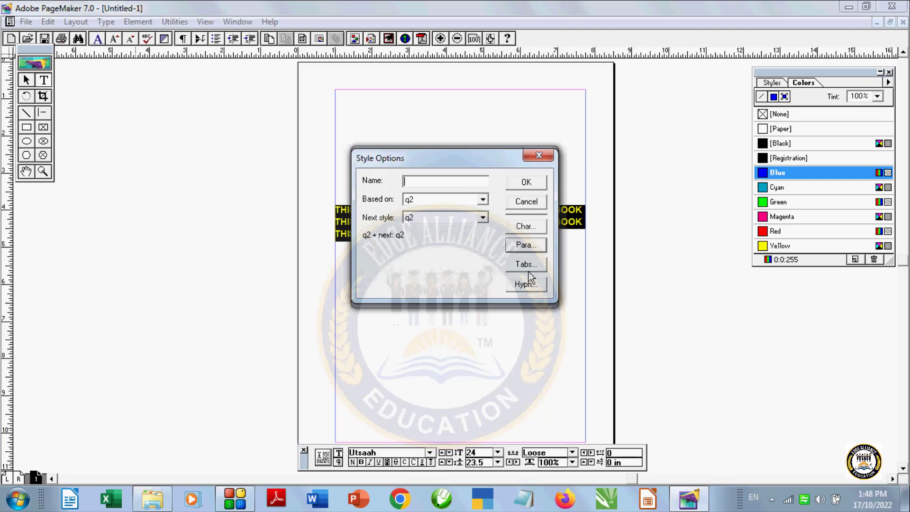
{"action": "left_click", "coordinate": [525, 201]}
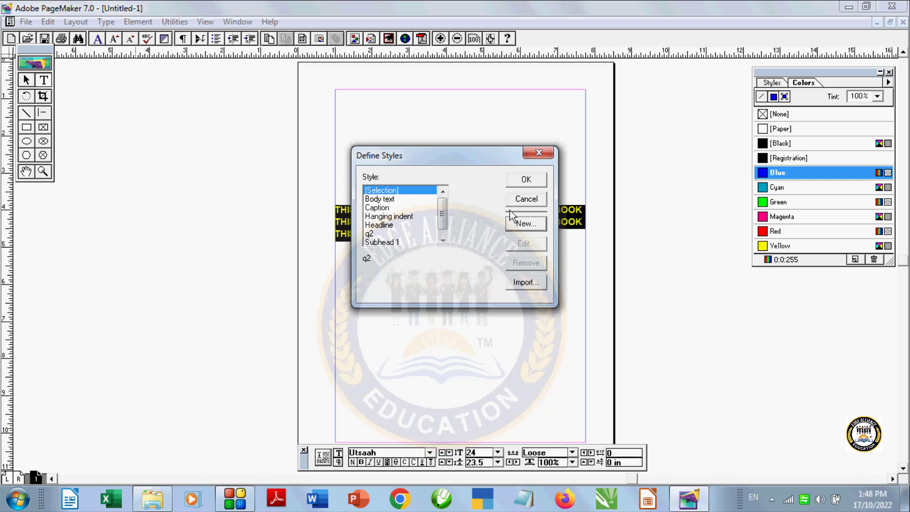
Remove the q2 style from the style definitions and check the list of available paragraph styles.
{"action": "left_click", "coordinate": [393, 233]}
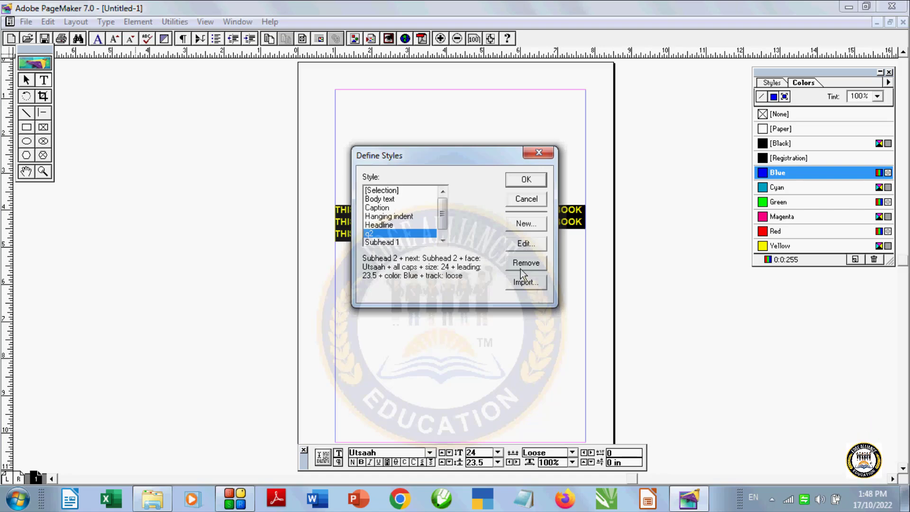
{"action": "left_click", "coordinate": [522, 263]}
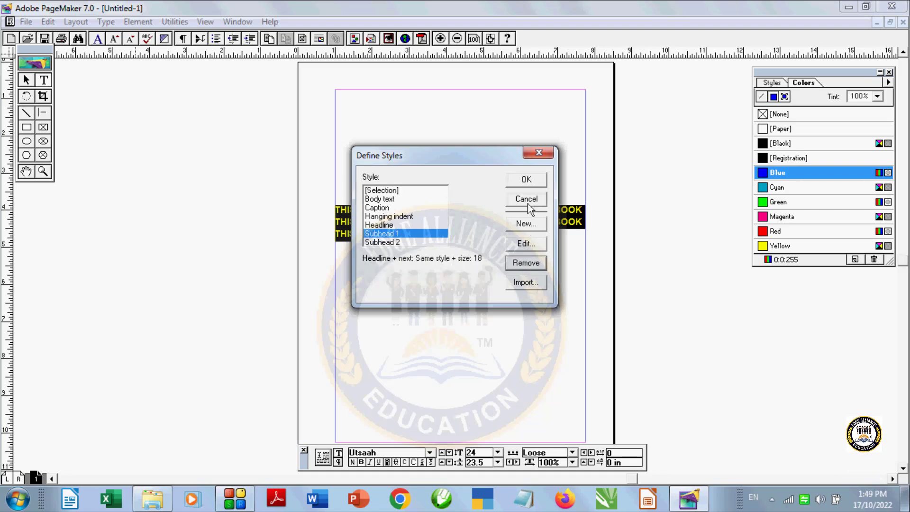
{"action": "left_click", "coordinate": [527, 179]}
{"action": "left_click", "coordinate": [465, 261]}
{"action": "left_click", "coordinate": [106, 22]}
{"action": "mouse_move", "coordinate": [146, 237]}
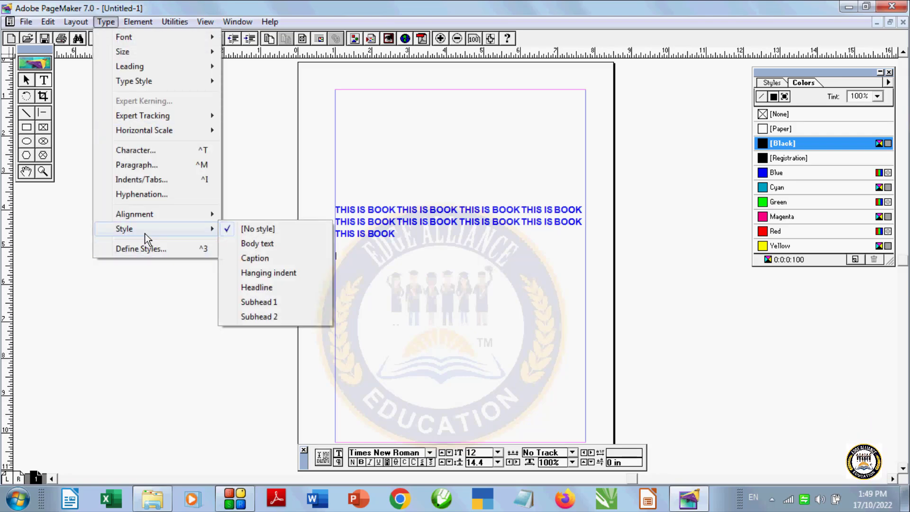
{"action": "left_click", "coordinate": [397, 265]}
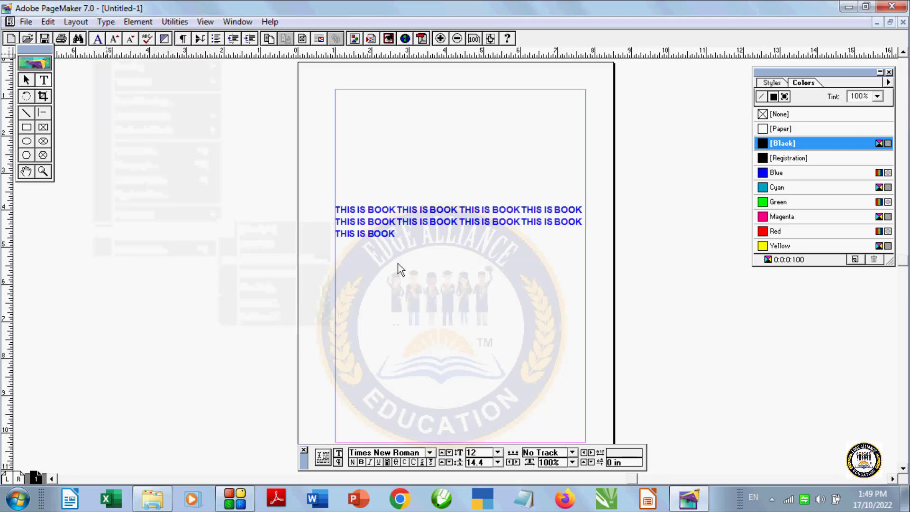
Recolor the whole "THIS IS BOOK" paragraph to Black and deselect it.
{"action": "left_click_drag", "start_coordinate": [404, 230], "coordinate": [310, 196]}
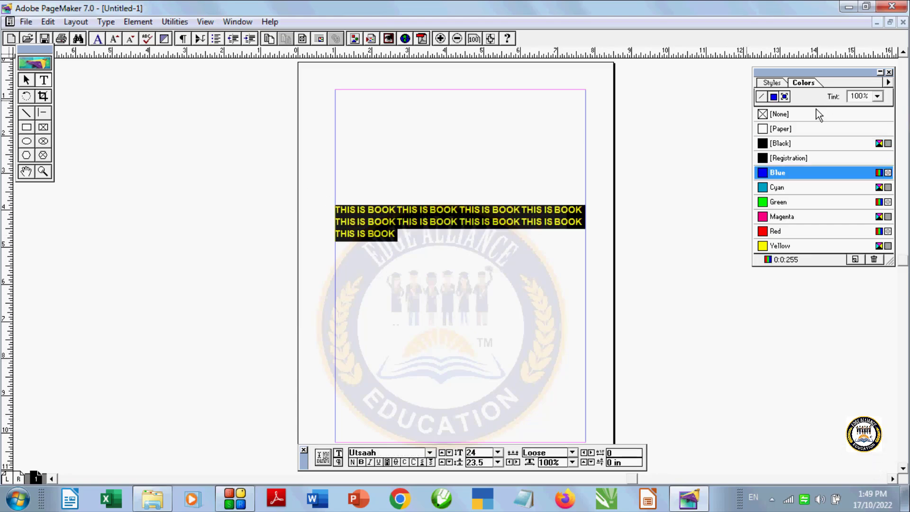
{"action": "left_click", "coordinate": [777, 143]}
{"action": "left_click", "coordinate": [529, 312]}
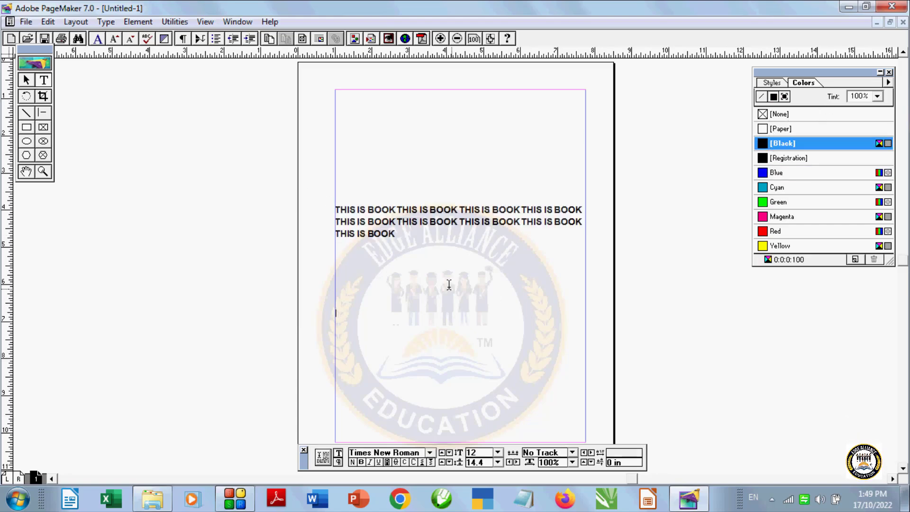
{"action": "left_click_drag", "start_coordinate": [416, 235], "coordinate": [304, 197]}
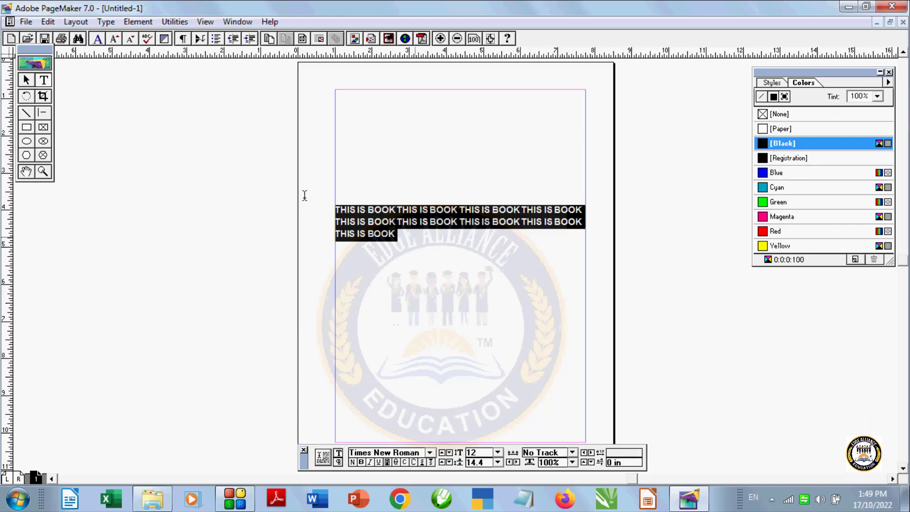
{"action": "left_click", "coordinate": [139, 23]}
{"action": "mouse_move", "coordinate": [105, 23]}
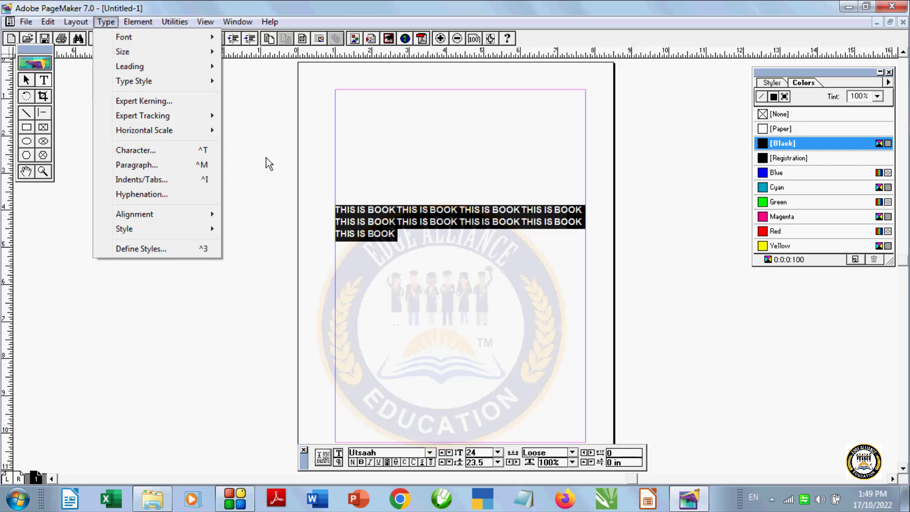
{"action": "left_click", "coordinate": [254, 126]}
{"action": "left_click", "coordinate": [137, 21]}
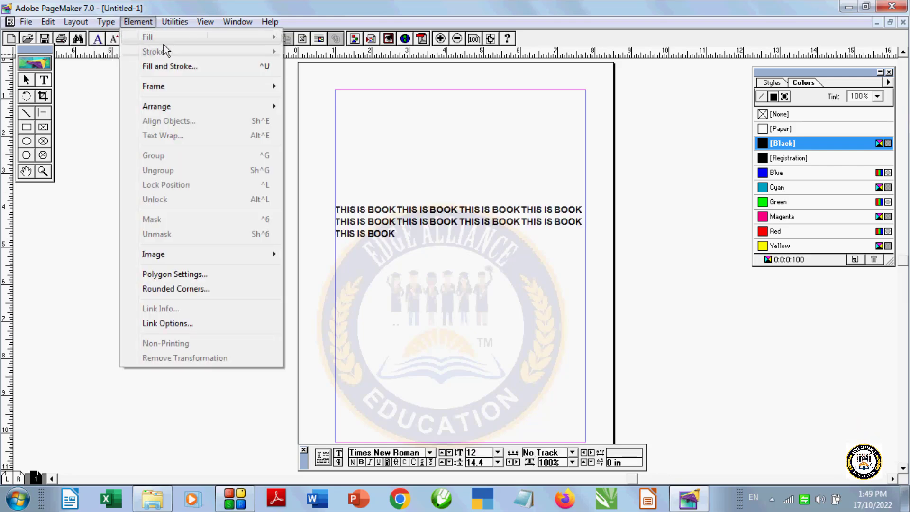
{"action": "left_click", "coordinate": [472, 218]}
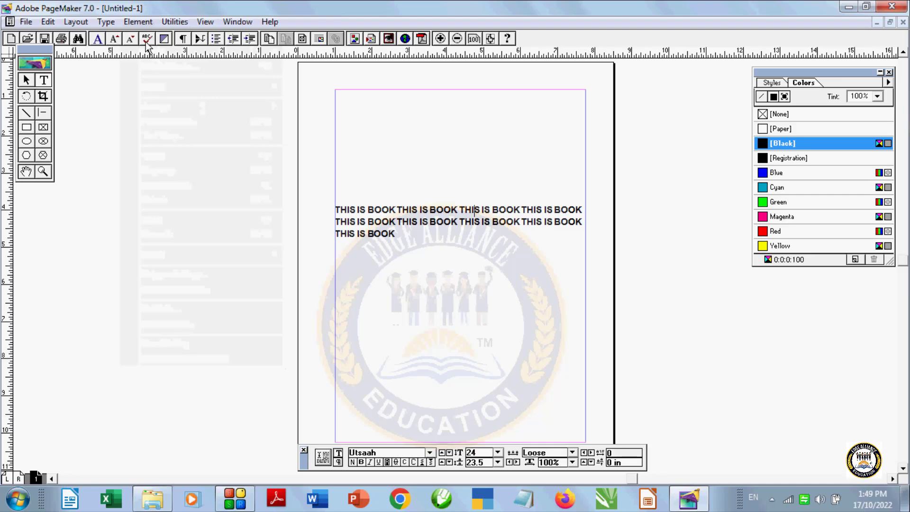
{"action": "left_click", "coordinate": [140, 22]}
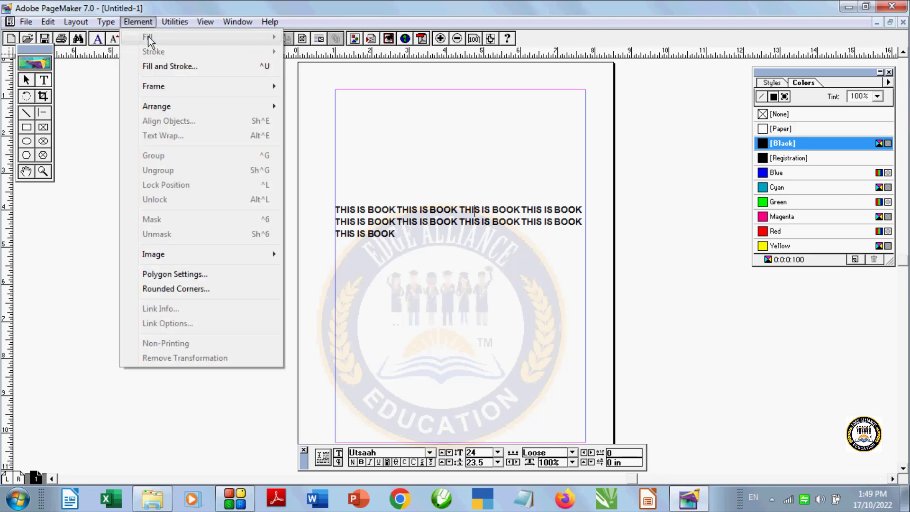
Select the "THIS IS BOOK" text block as an object with the Pointer tool and delete it.
{"action": "left_click", "coordinate": [27, 80]}
{"action": "left_click", "coordinate": [411, 210]}
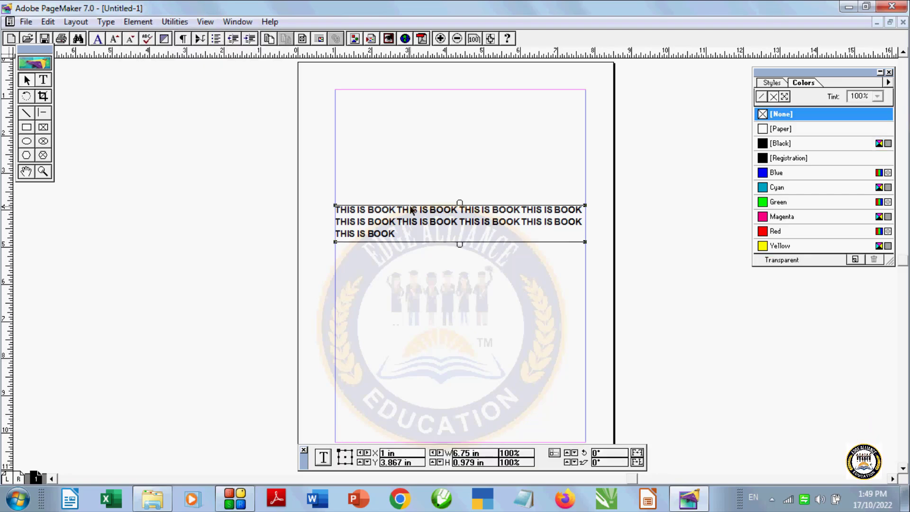
{"action": "key", "text": "Delete"}
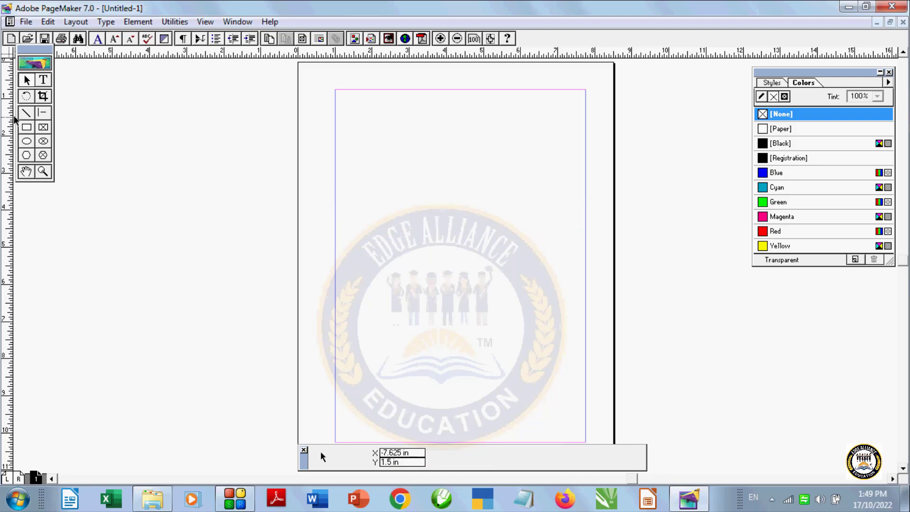
Close the Adobe Online window and move the toolbox lower, clear of the horizontal ruler.
{"action": "left_click", "coordinate": [46, 67]}
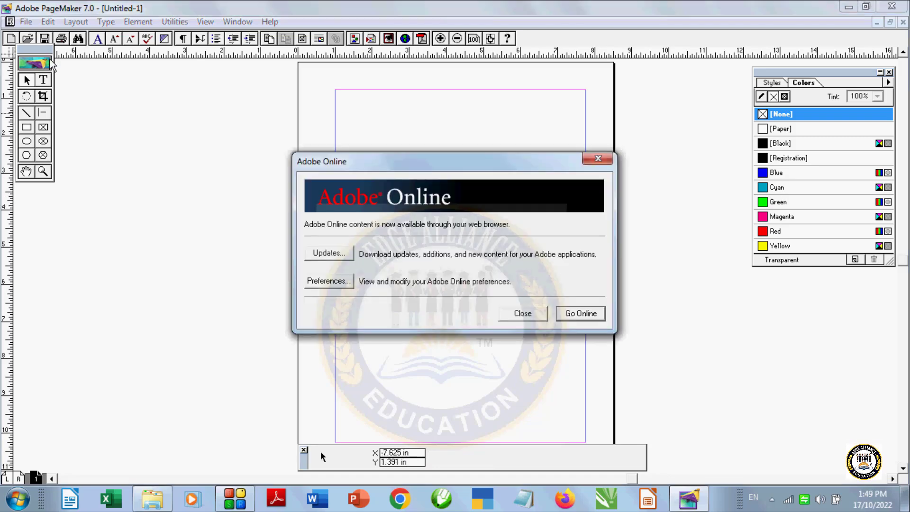
{"action": "left_click", "coordinate": [523, 313]}
{"action": "left_click_drag", "start_coordinate": [43, 50], "coordinate": [43, 98]}
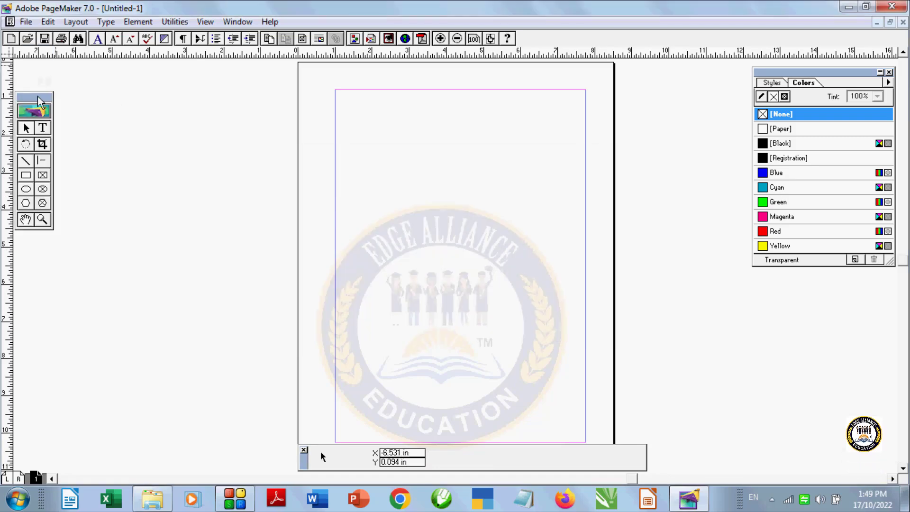
Draw an ellipse about 2.83 in wide and 3.05 in high in the upper half of the page.
{"action": "left_click", "coordinate": [26, 175]}
{"action": "left_click", "coordinate": [26, 189]}
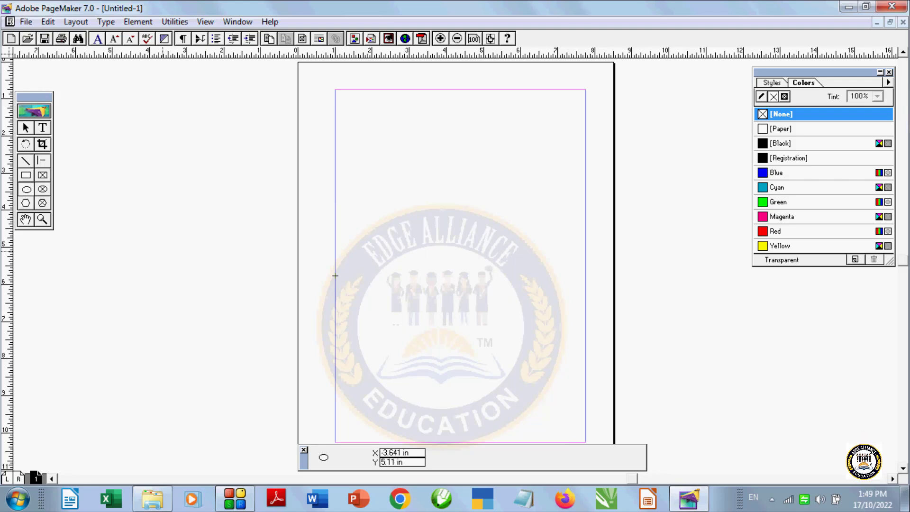
{"action": "left_click_drag", "start_coordinate": [376, 163], "coordinate": [480, 275]}
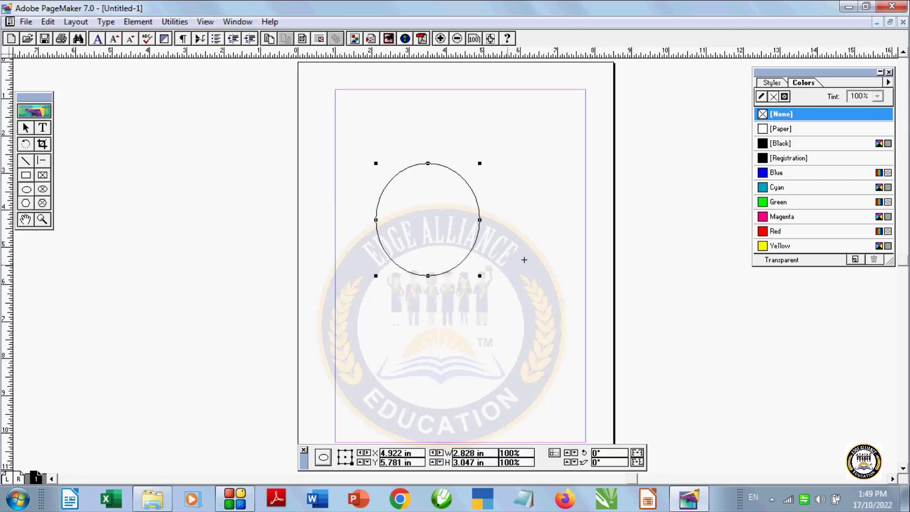
Apply the Solid fill to the selected ellipse.
{"action": "left_click", "coordinate": [138, 21]}
{"action": "mouse_move", "coordinate": [148, 37]}
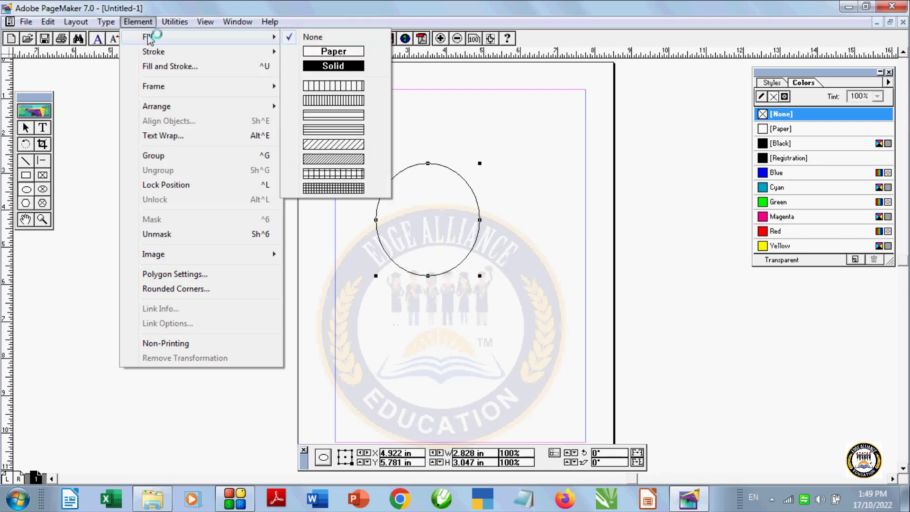
{"action": "left_click", "coordinate": [332, 68]}
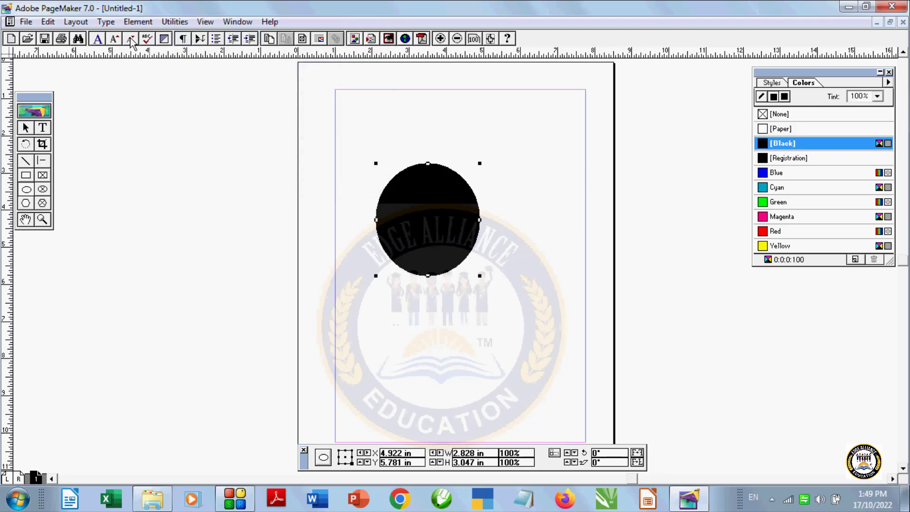
Try the Magenta, Red, Cyan, Blue, Yellow and Green palette colors on the solid ellipse, finishing with Green.
{"action": "left_click", "coordinate": [787, 216]}
{"action": "left_click", "coordinate": [777, 231]}
{"action": "left_click", "coordinate": [776, 217]}
{"action": "left_click", "coordinate": [772, 188]}
{"action": "left_click", "coordinate": [774, 218]}
{"action": "left_click", "coordinate": [776, 231]}
{"action": "left_click", "coordinate": [774, 201]}
{"action": "left_click", "coordinate": [764, 186]}
{"action": "left_click", "coordinate": [764, 172]}
{"action": "left_click", "coordinate": [777, 203]}
{"action": "left_click", "coordinate": [779, 221]}
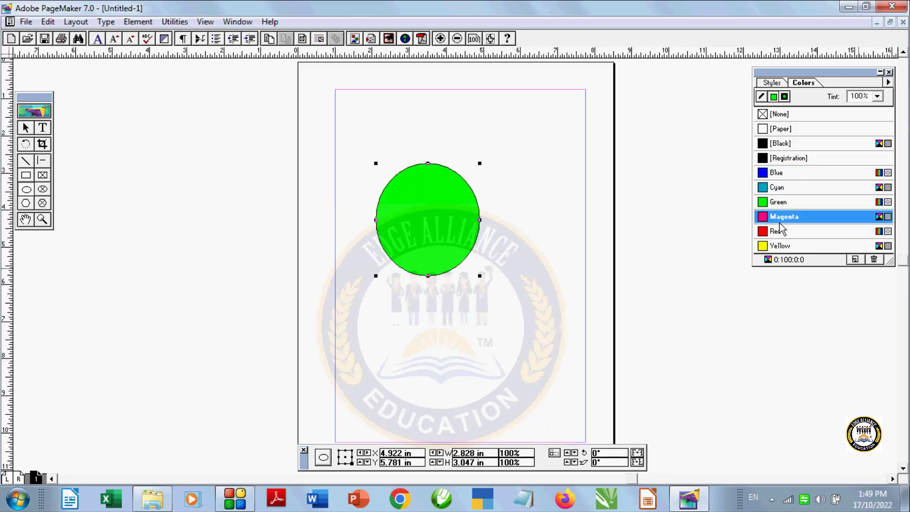
{"action": "left_click", "coordinate": [777, 231]}
{"action": "left_click", "coordinate": [779, 246]}
{"action": "left_click", "coordinate": [781, 216]}
{"action": "left_click", "coordinate": [779, 202]}
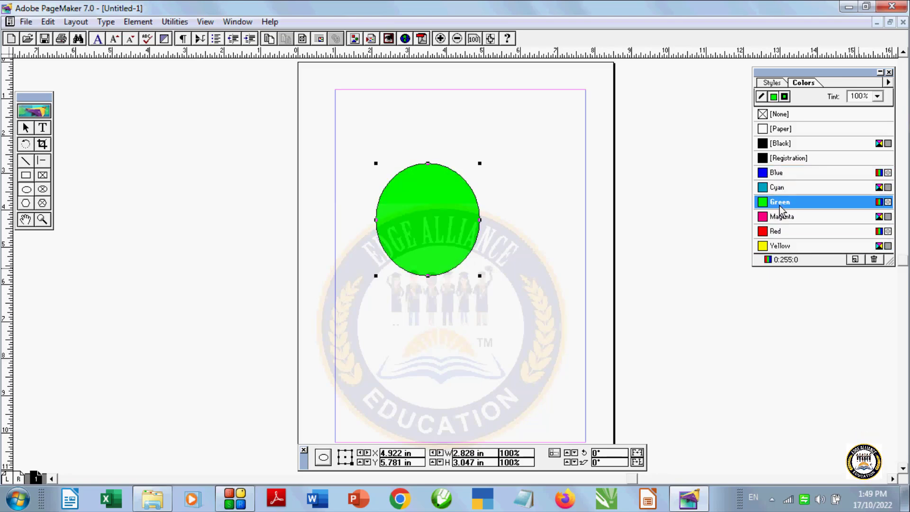
Apply the wide vertical-line fill pattern to the selected ellipse, followed by the dense diagonal-line pattern.
{"action": "mouse_move", "coordinate": [158, 38]}
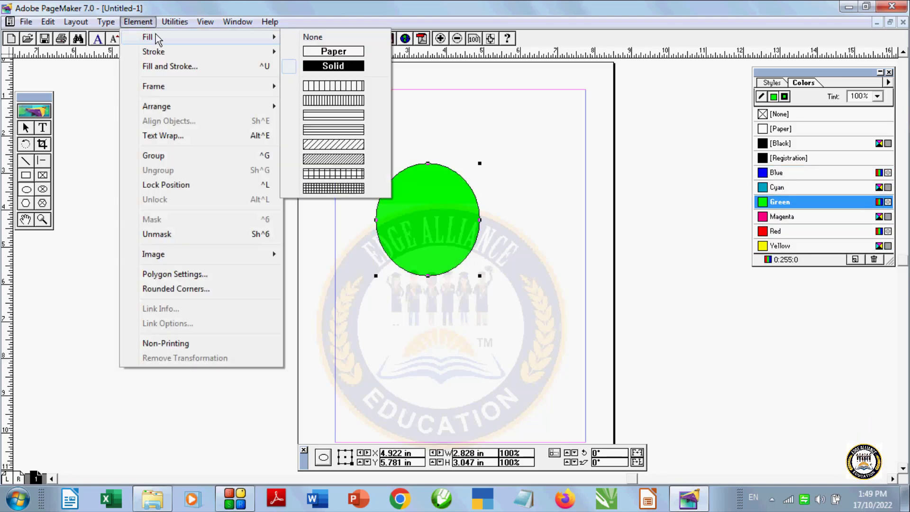
{"action": "left_click", "coordinate": [324, 87]}
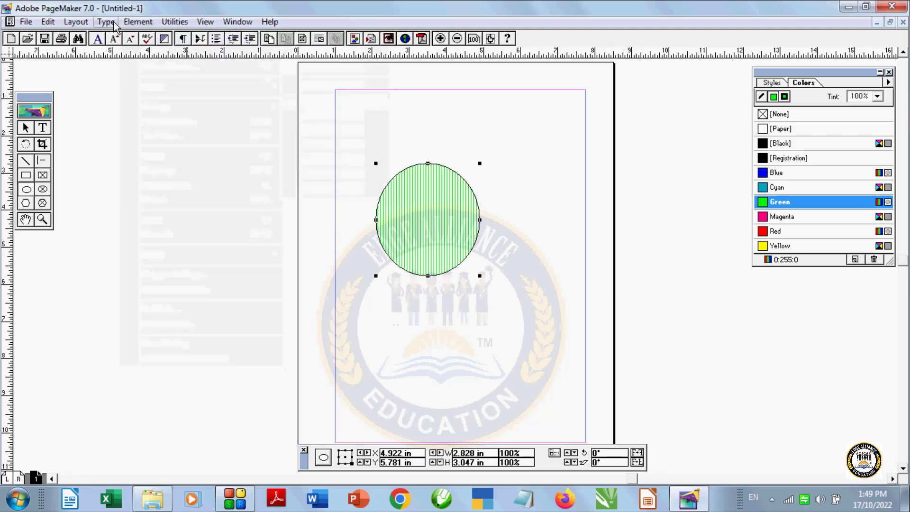
{"action": "left_click", "coordinate": [136, 22]}
{"action": "mouse_move", "coordinate": [158, 38]}
{"action": "left_click", "coordinate": [334, 158]}
Change the ellipse's fill to the dense grid pattern, followed by the Paper fill.
{"action": "left_click", "coordinate": [140, 22]}
{"action": "mouse_move", "coordinate": [184, 34]}
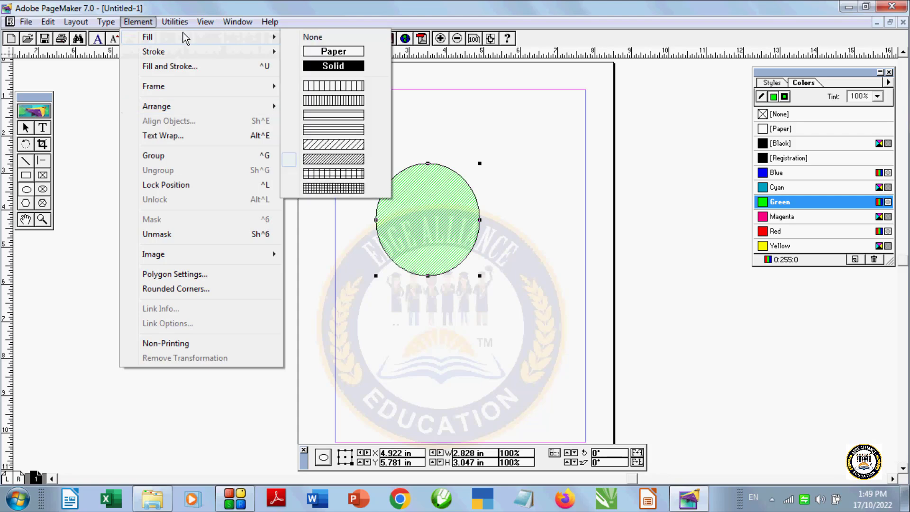
{"action": "left_click", "coordinate": [324, 185]}
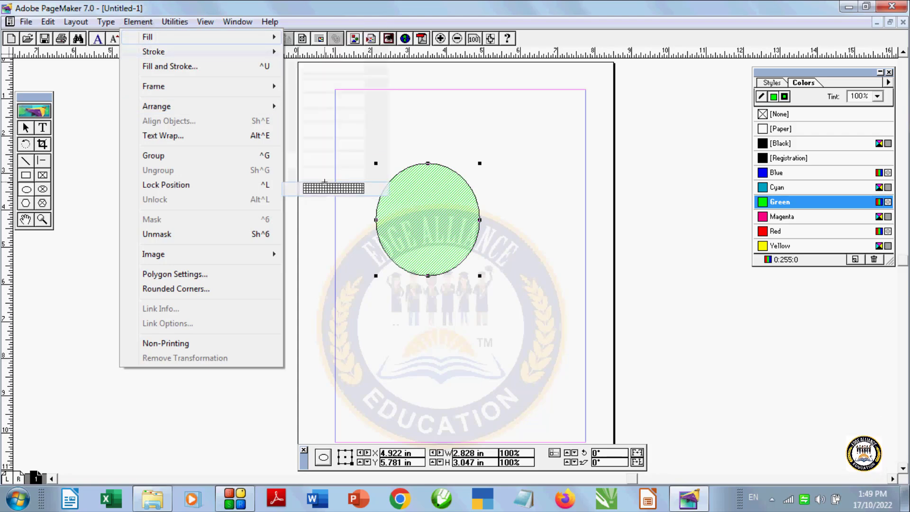
{"action": "left_click", "coordinate": [138, 22]}
{"action": "mouse_move", "coordinate": [151, 40]}
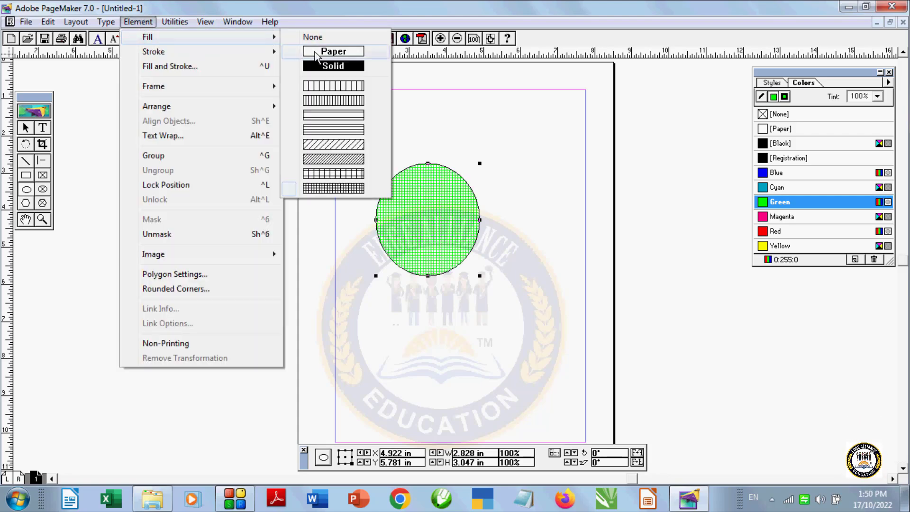
{"action": "left_click", "coordinate": [315, 54]}
Give the ellipse a Solid fill and color it Magenta.
{"action": "left_click", "coordinate": [137, 21]}
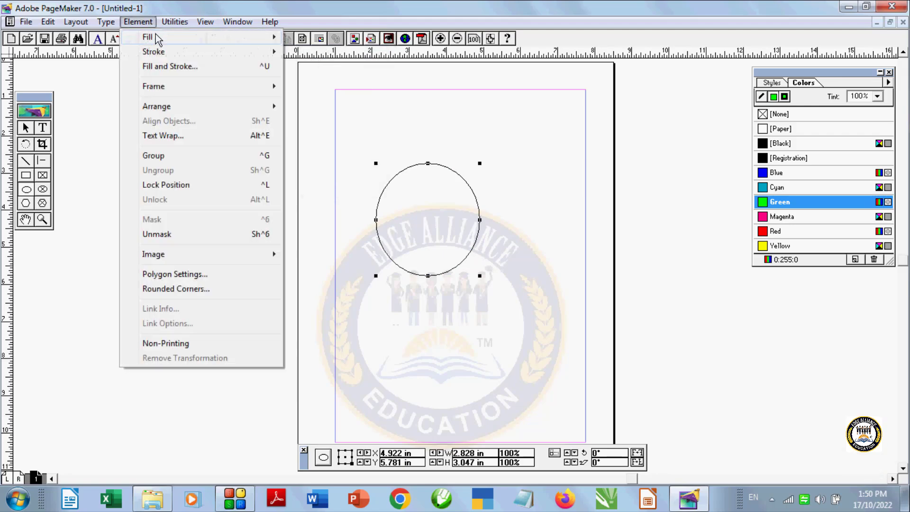
{"action": "mouse_move", "coordinate": [159, 37]}
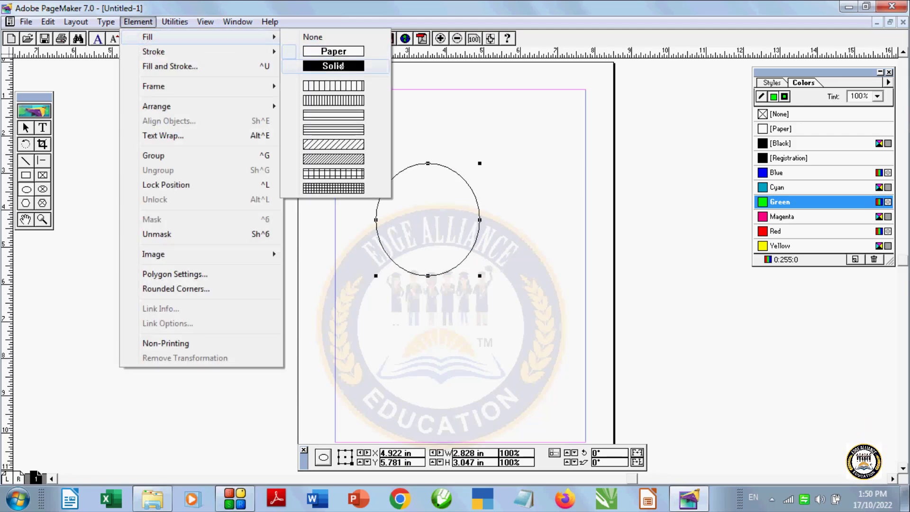
{"action": "left_click", "coordinate": [340, 66]}
{"action": "left_click", "coordinate": [779, 217]}
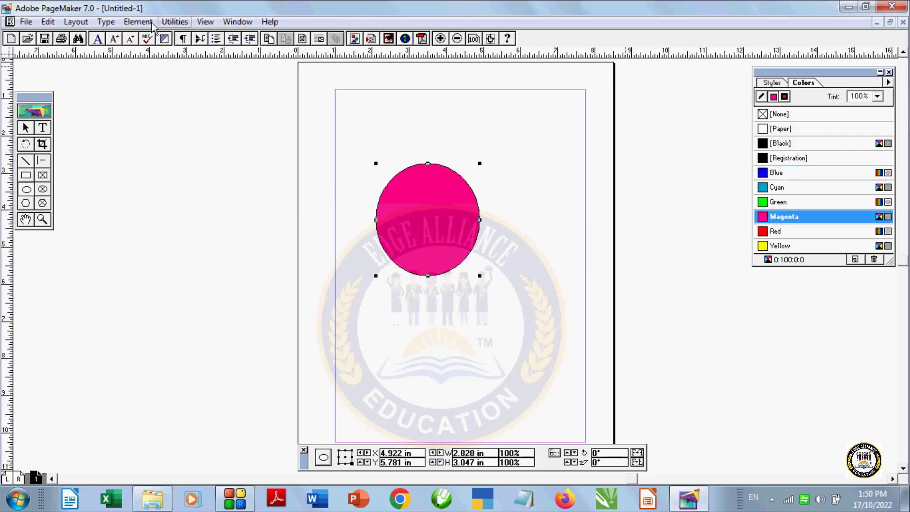
Apply a 12pt solid stroke to the magenta ellipse, followed by the 6pt dashed stroke.
{"action": "left_click", "coordinate": [138, 22]}
{"action": "mouse_move", "coordinate": [174, 41]}
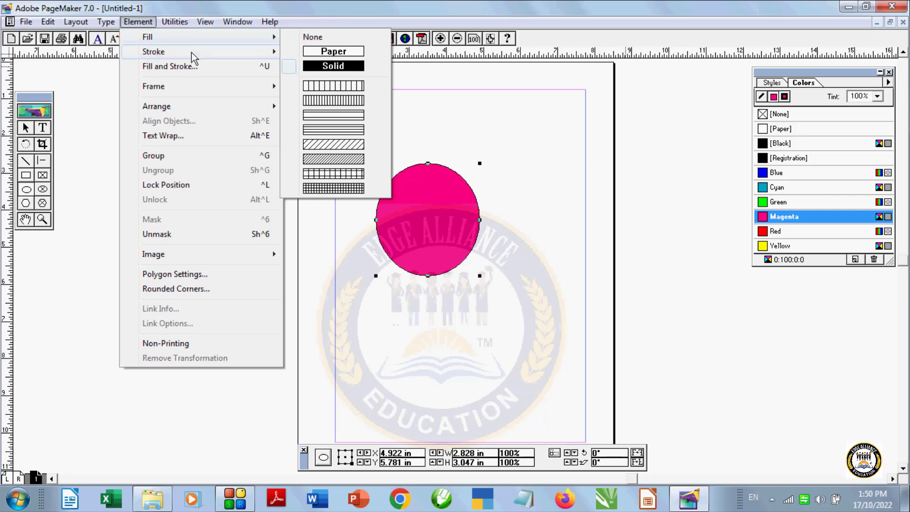
{"action": "mouse_move", "coordinate": [192, 53]}
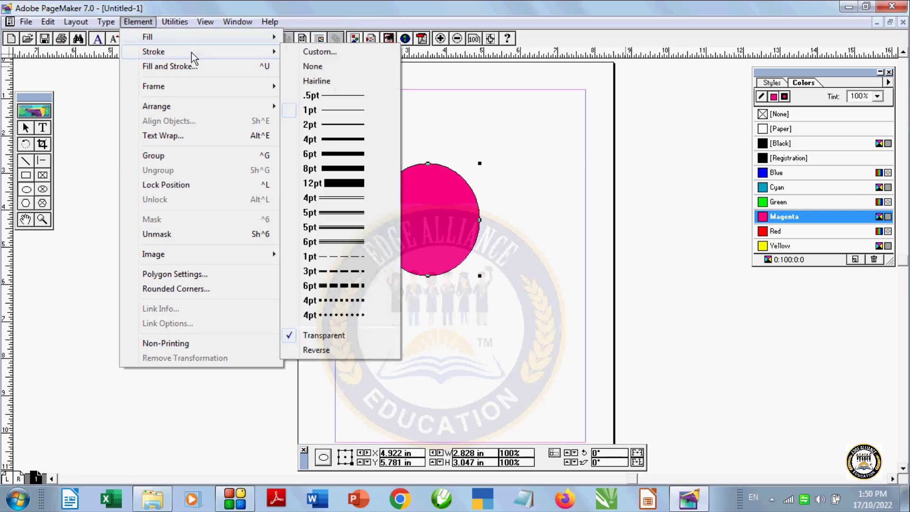
{"action": "left_click", "coordinate": [341, 185]}
{"action": "left_click", "coordinate": [138, 21]}
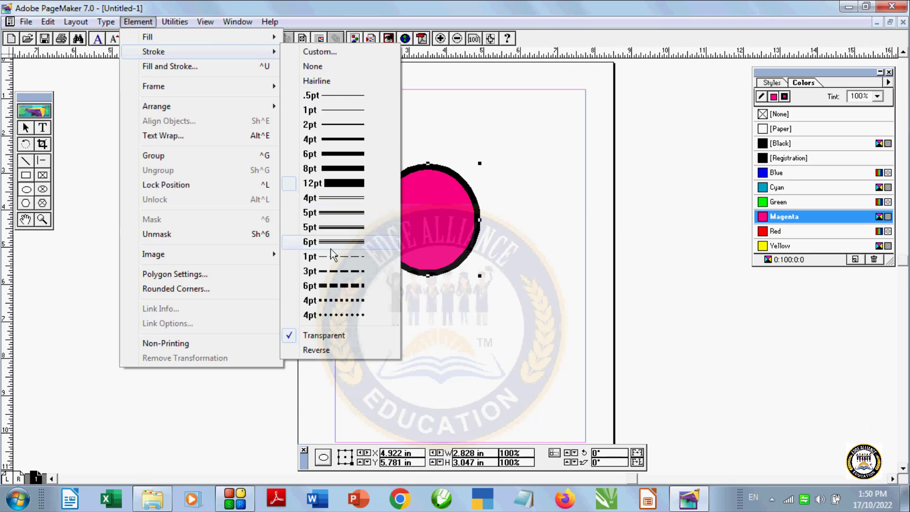
{"action": "left_click", "coordinate": [330, 287]}
Change the ellipse's outline to the 4pt square-dotted stroke, and remove it by setting the stroke to None.
{"action": "left_click", "coordinate": [138, 21]}
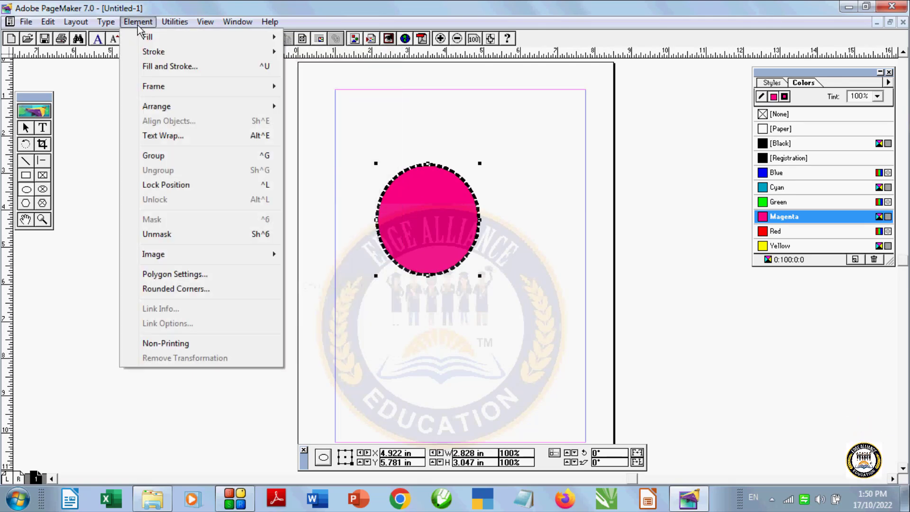
{"action": "mouse_move", "coordinate": [163, 51]}
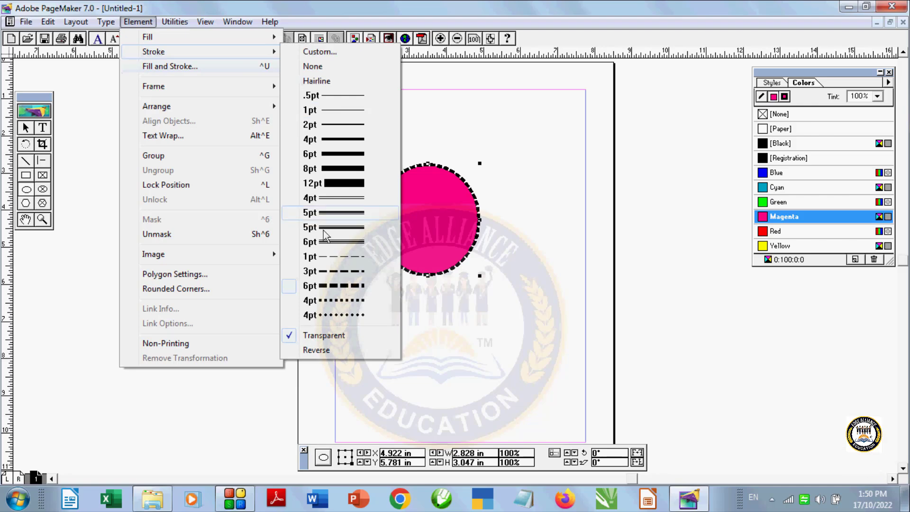
{"action": "left_click", "coordinate": [340, 303]}
{"action": "left_click", "coordinate": [135, 22]}
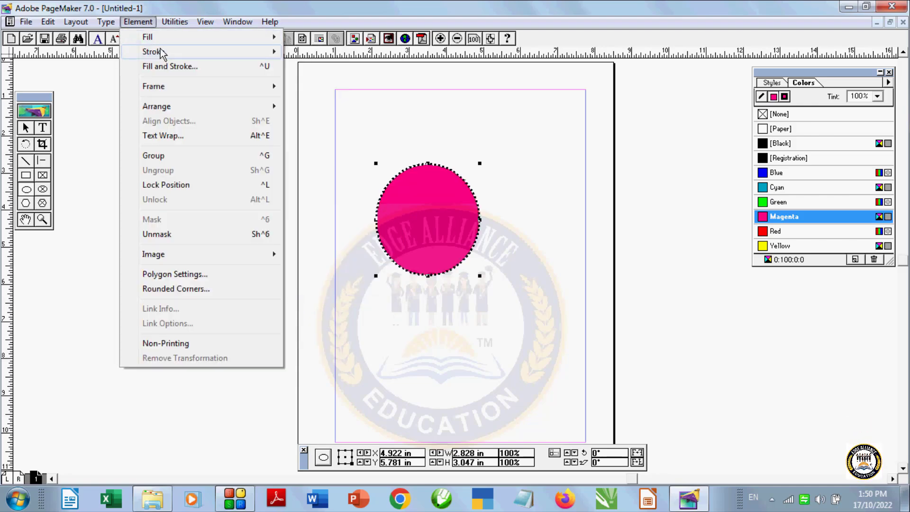
{"action": "mouse_move", "coordinate": [160, 50]}
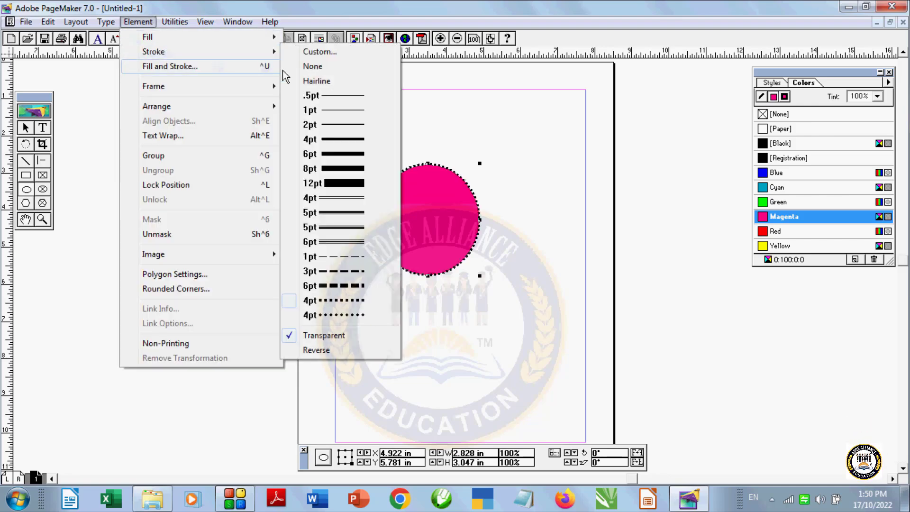
{"action": "left_click", "coordinate": [312, 67]}
Review the stroke choices for the ellipse and give it a 4pt solid stroke.
{"action": "left_click", "coordinate": [137, 21]}
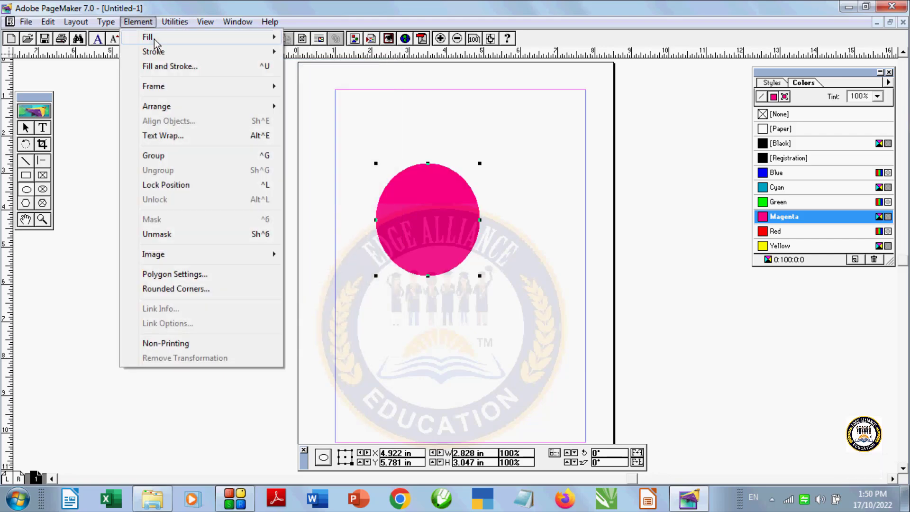
{"action": "mouse_move", "coordinate": [156, 51]}
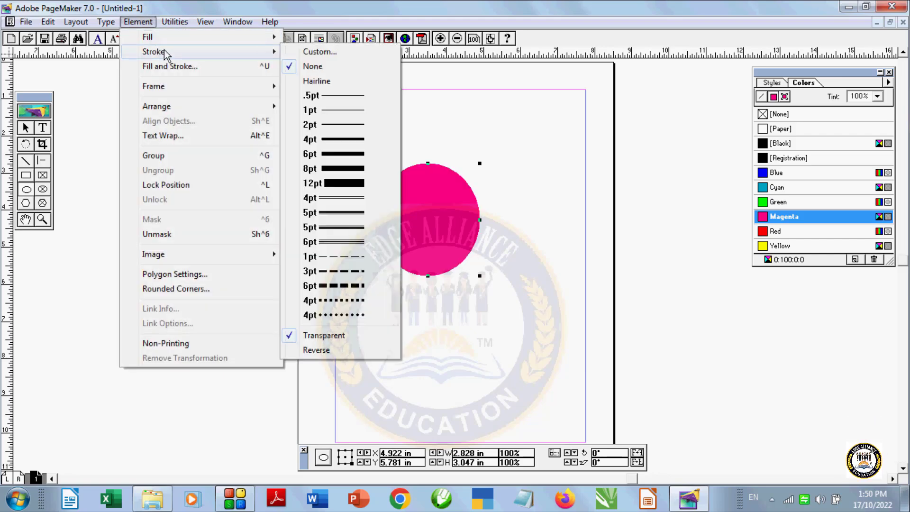
{"action": "left_click", "coordinate": [291, 68]}
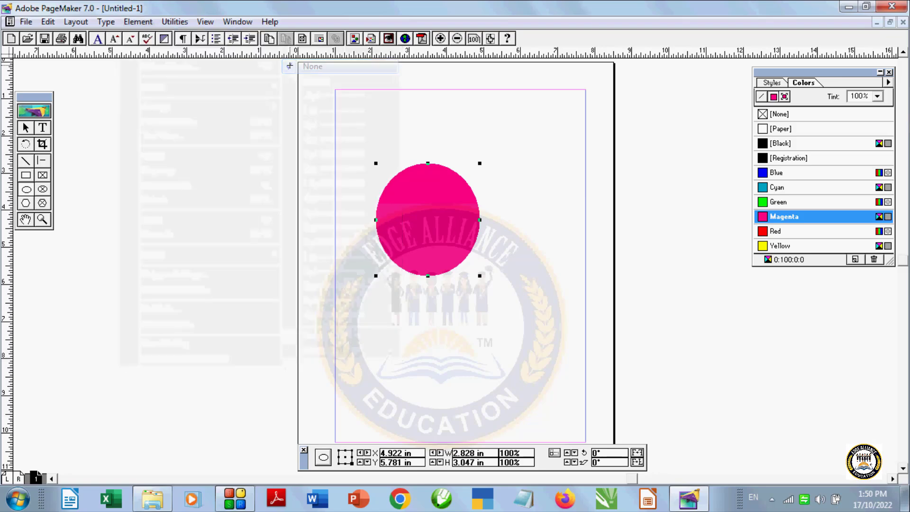
{"action": "left_click", "coordinate": [145, 24]}
{"action": "mouse_move", "coordinate": [154, 51]}
{"action": "left_click", "coordinate": [328, 138]}
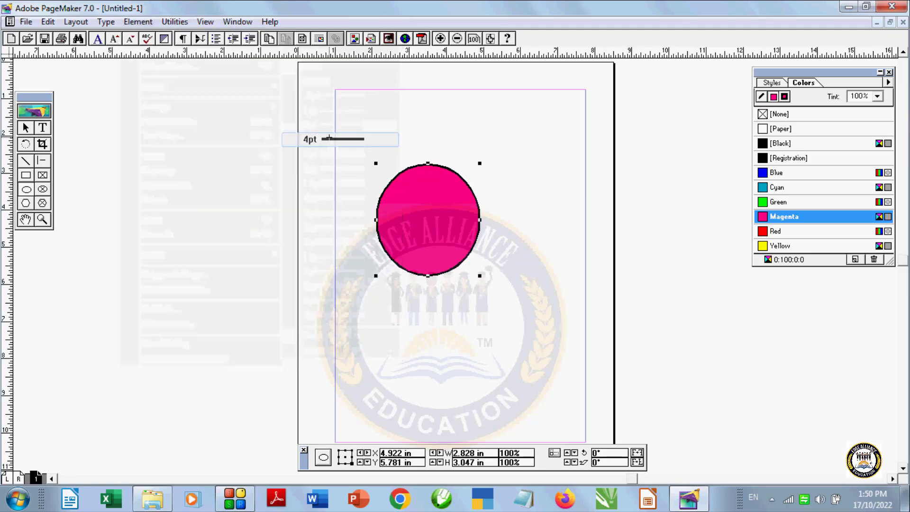
Turn on the Reverse option for the ellipse's stroke and switch it off again.
{"action": "left_click", "coordinate": [138, 21]}
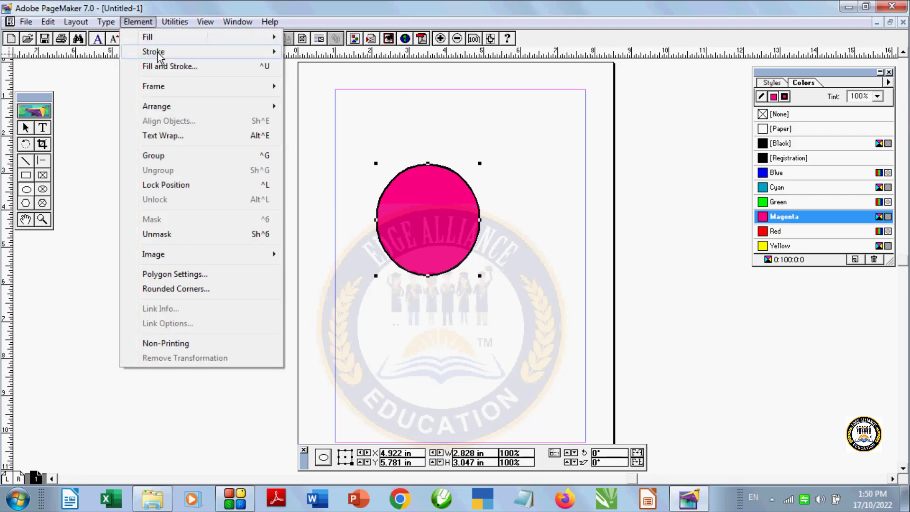
{"action": "mouse_move", "coordinate": [158, 54]}
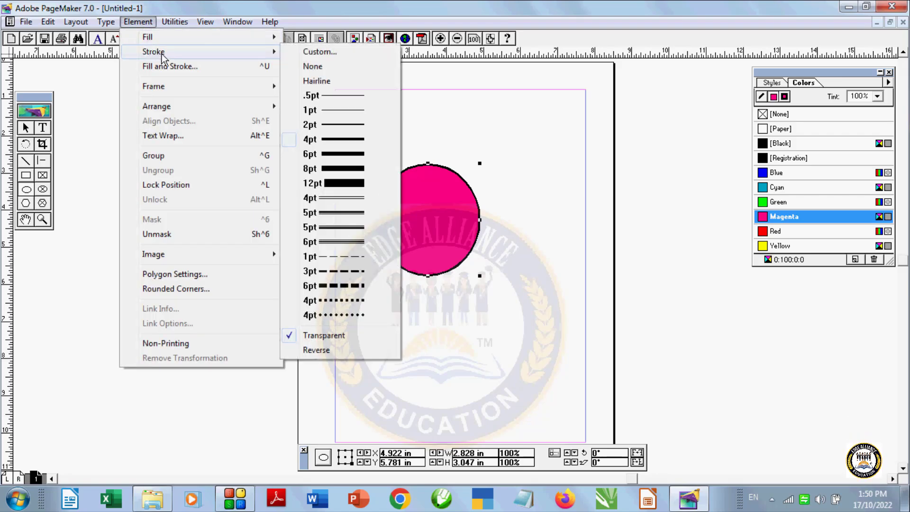
{"action": "left_click", "coordinate": [334, 352]}
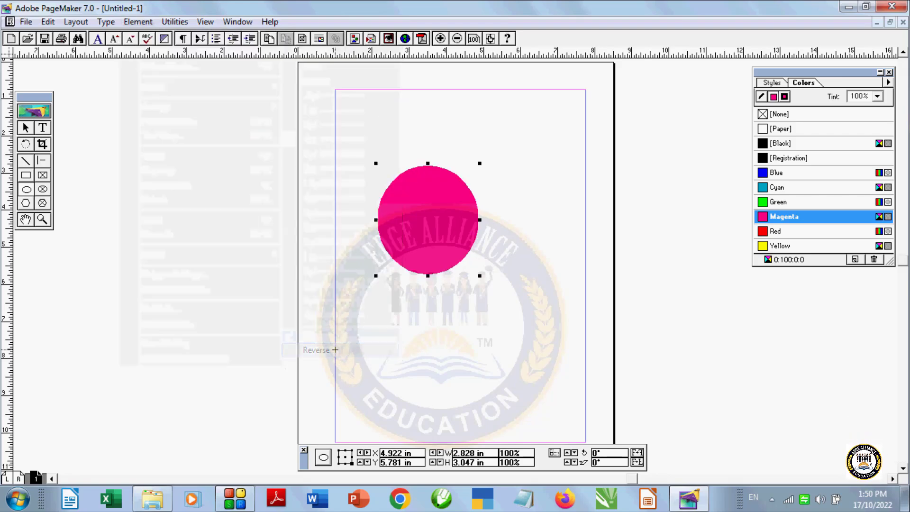
{"action": "left_click", "coordinate": [138, 21]}
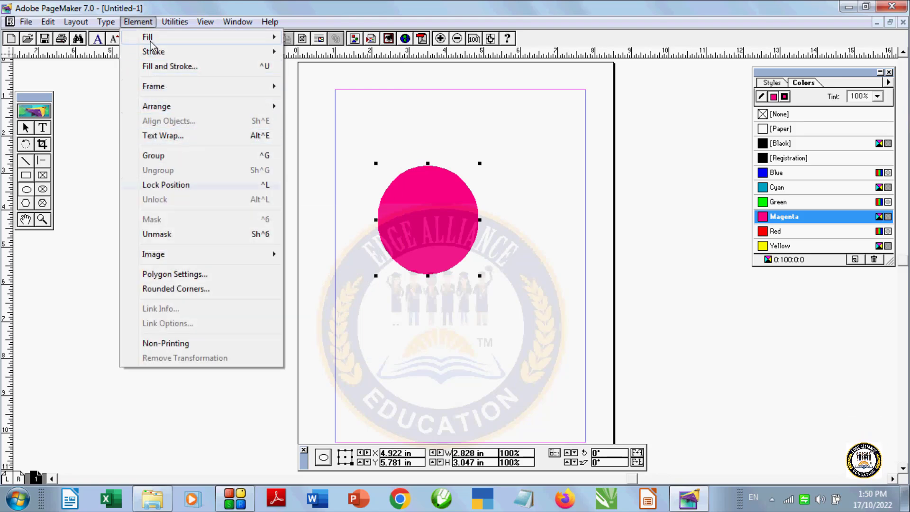
{"action": "mouse_move", "coordinate": [161, 53]}
{"action": "left_click", "coordinate": [327, 351]}
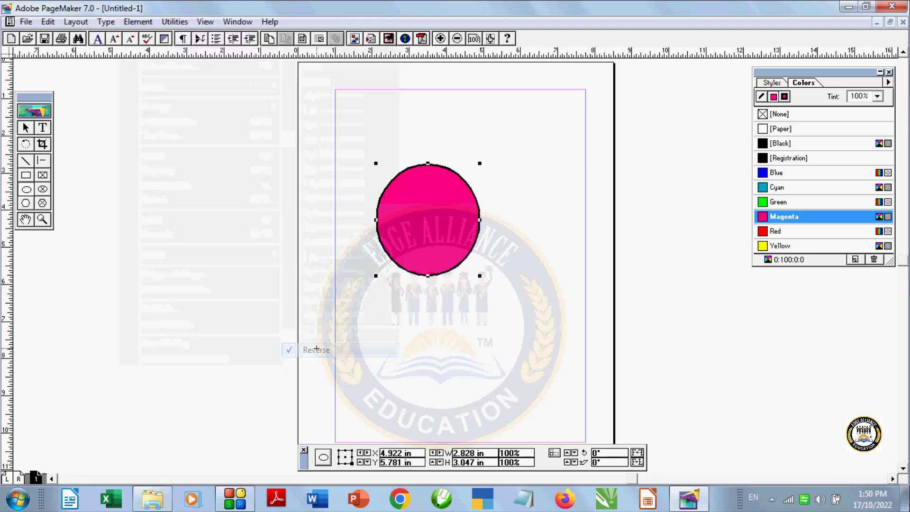
Open the Fill and Stroke settings for the ellipse, move the dialog clear of the shape and keep the Solid fill.
{"action": "left_click", "coordinate": [136, 22]}
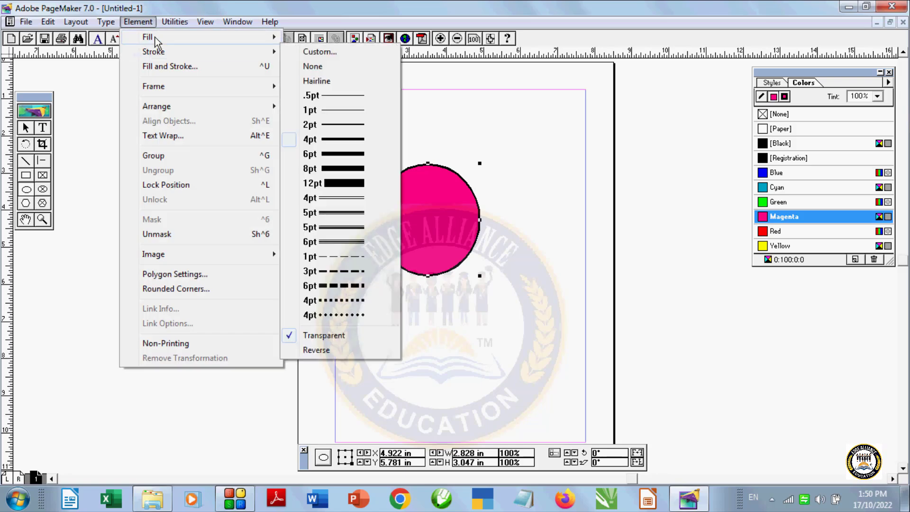
{"action": "mouse_move", "coordinate": [160, 56]}
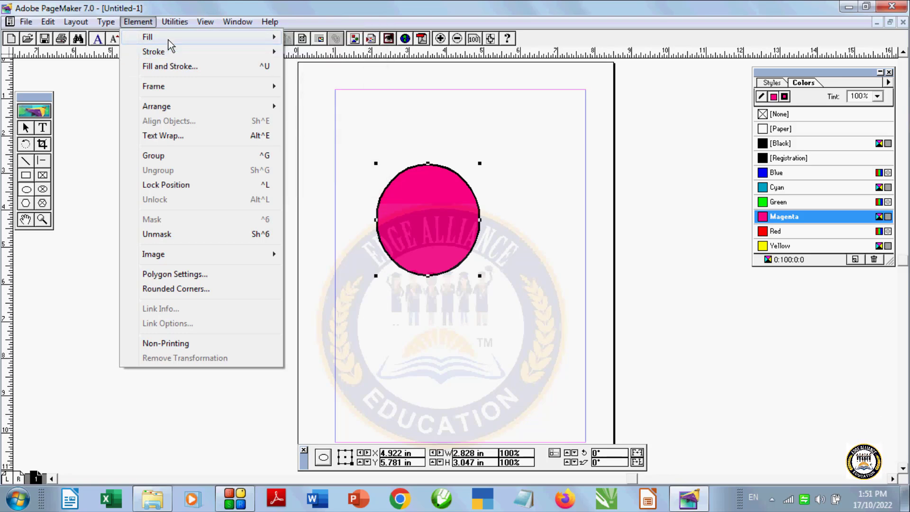
{"action": "left_click", "coordinate": [175, 69]}
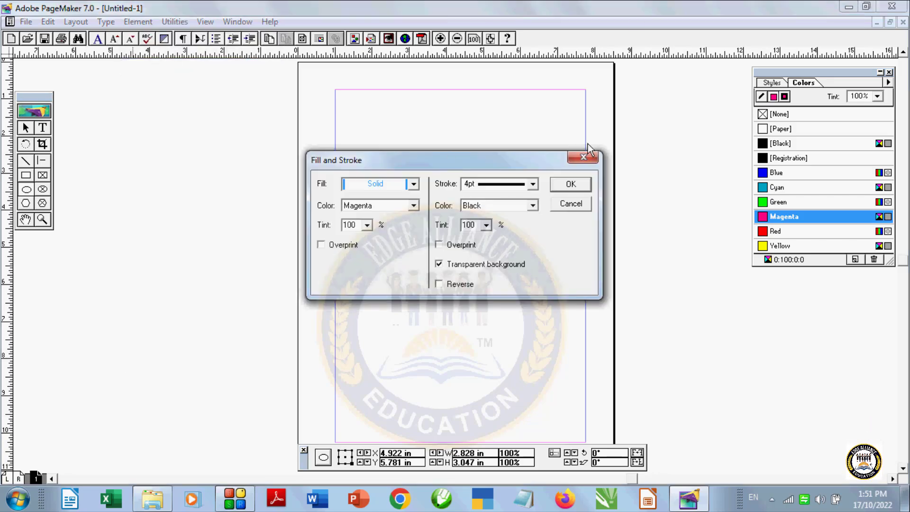
{"action": "mouse_move", "coordinate": [411, 157]}
{"action": "left_mouse_down"}
{"action": "mouse_move", "coordinate": [246, 222]}
{"action": "mouse_move", "coordinate": [137, 230]}
{"action": "left_mouse_up"}
{"action": "left_click", "coordinate": [147, 264]}
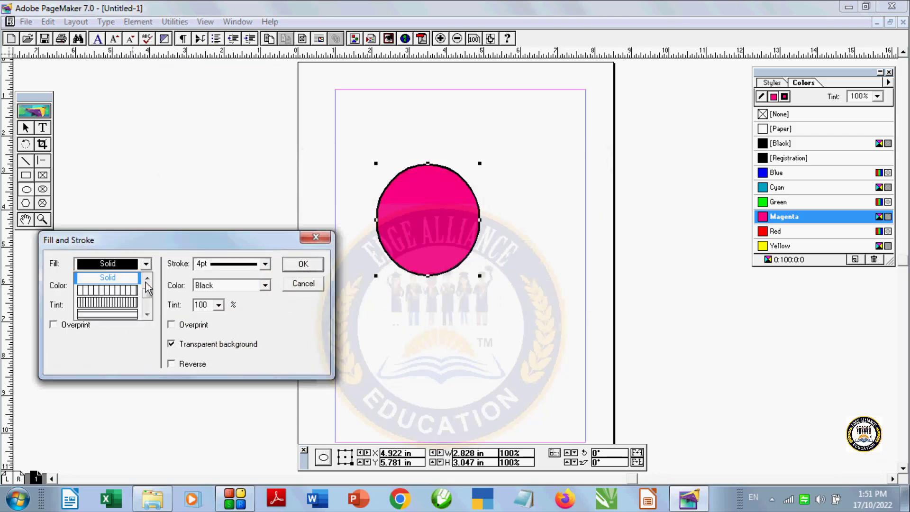
{"action": "left_click", "coordinate": [126, 286]}
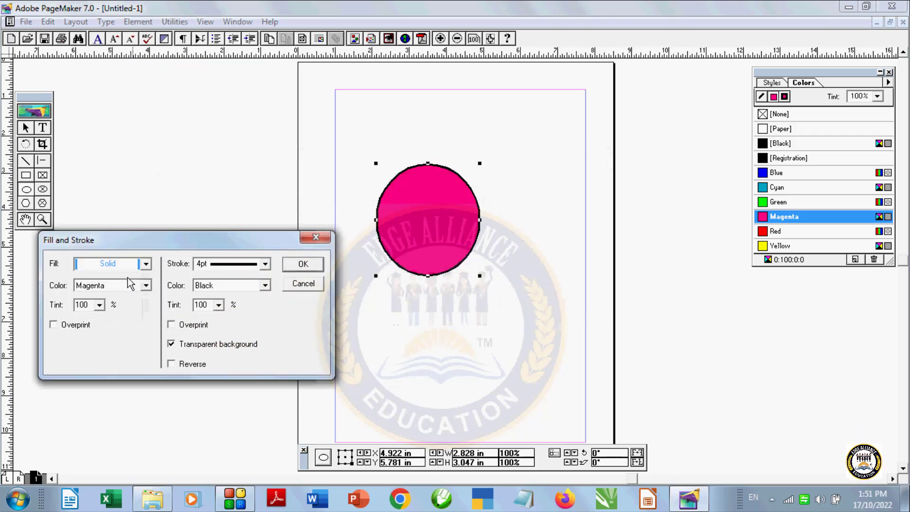
Set the ellipse's fill color to Green with a tint of 85% in the Fill and Stroke settings.
{"action": "left_click", "coordinate": [143, 286]}
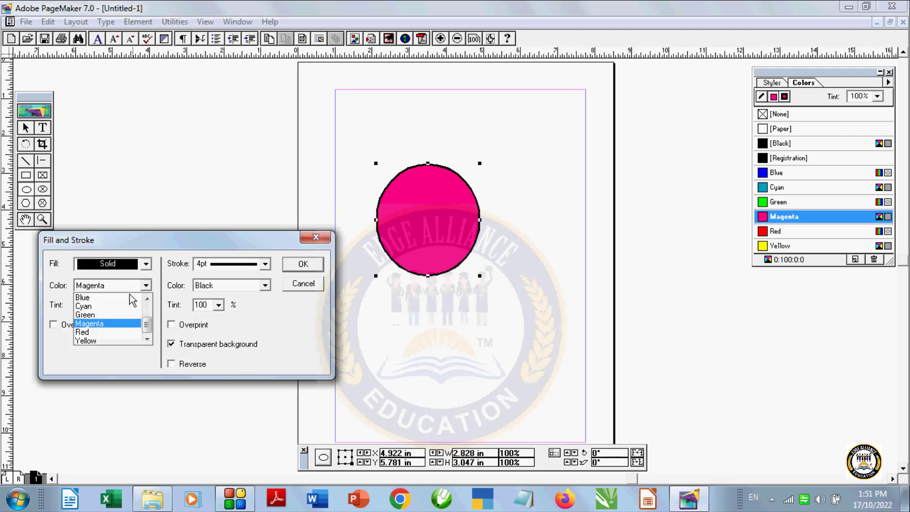
{"action": "left_click", "coordinate": [96, 316]}
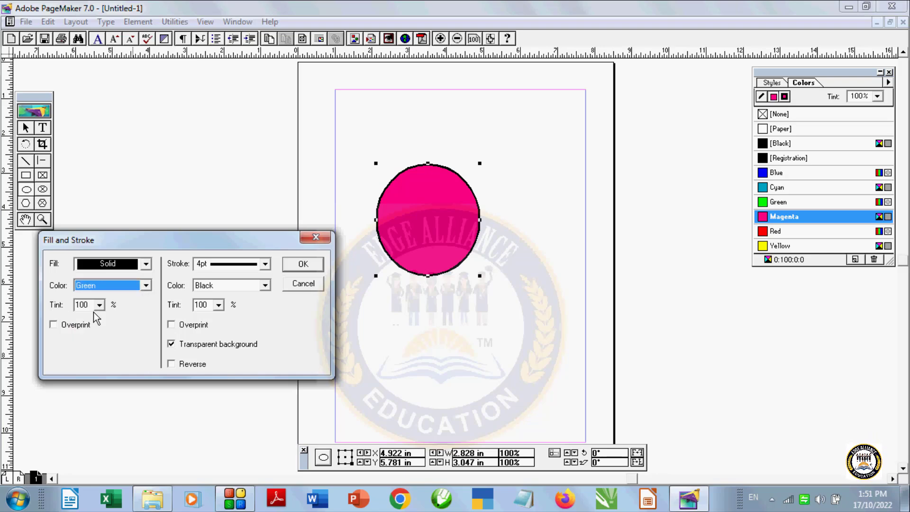
{"action": "left_click", "coordinate": [99, 306]}
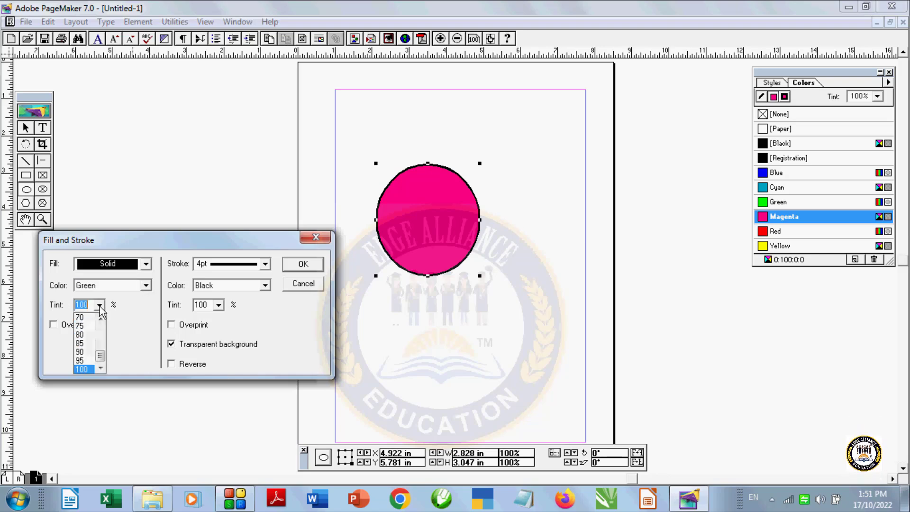
{"action": "left_click", "coordinate": [82, 343]}
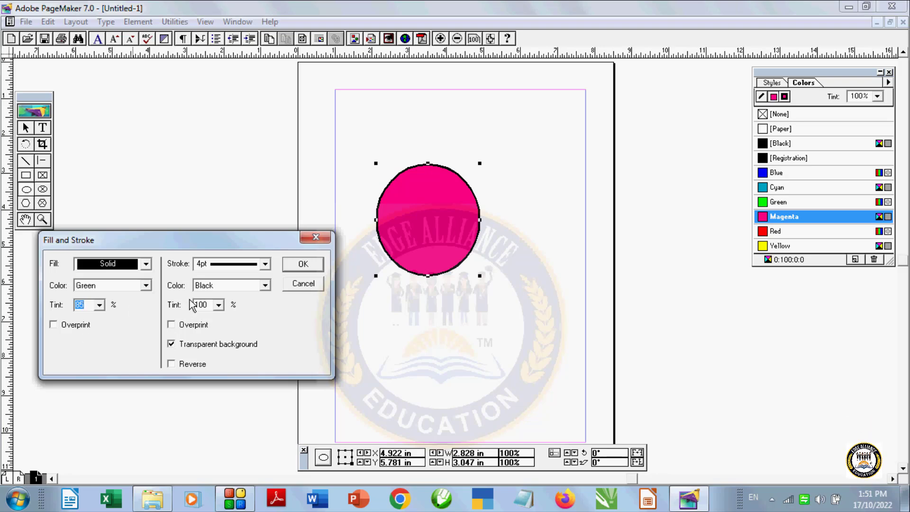
Set the ellipse's stroke to 8pt in Magenta and apply the fill and stroke settings.
{"action": "left_click", "coordinate": [243, 266]}
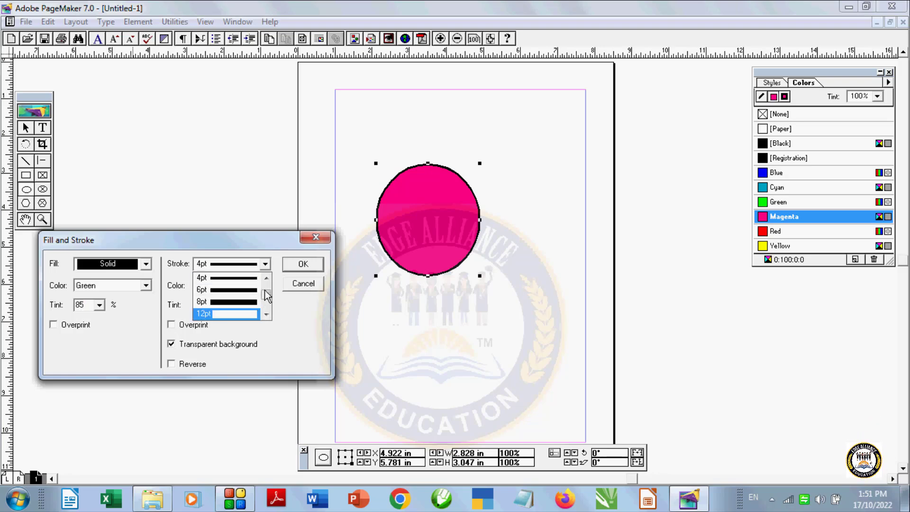
{"action": "left_click_drag", "start_coordinate": [267, 296], "coordinate": [265, 313]}
{"action": "scroll", "coordinate": [266, 305], "scroll_direction": "up", "scroll_amount": 2}
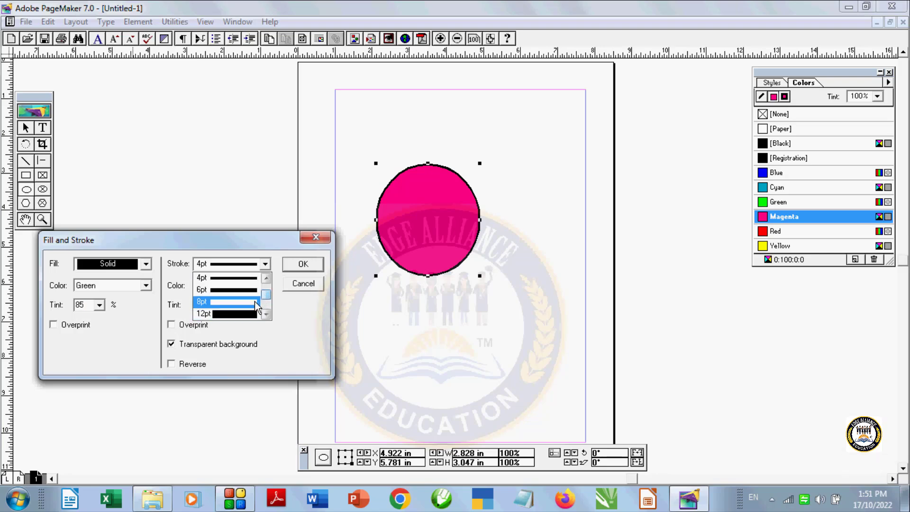
{"action": "left_click", "coordinate": [256, 301]}
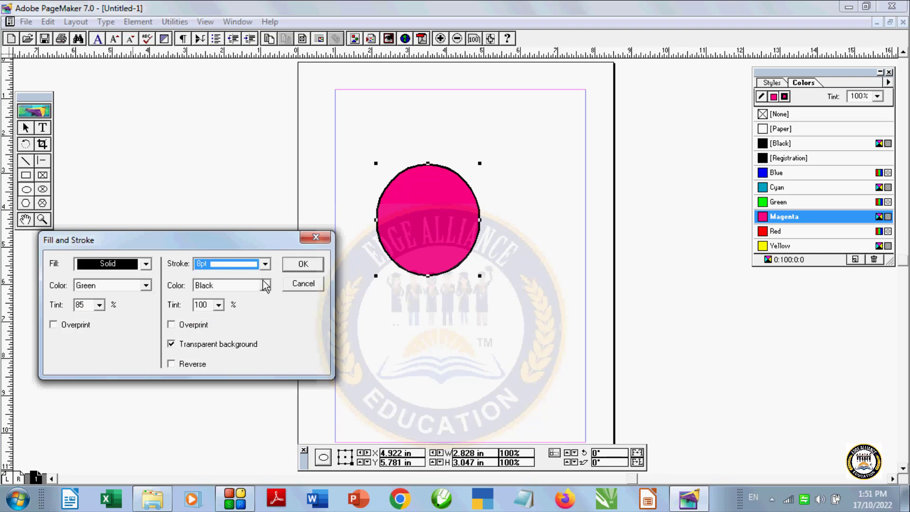
{"action": "left_click", "coordinate": [266, 286]}
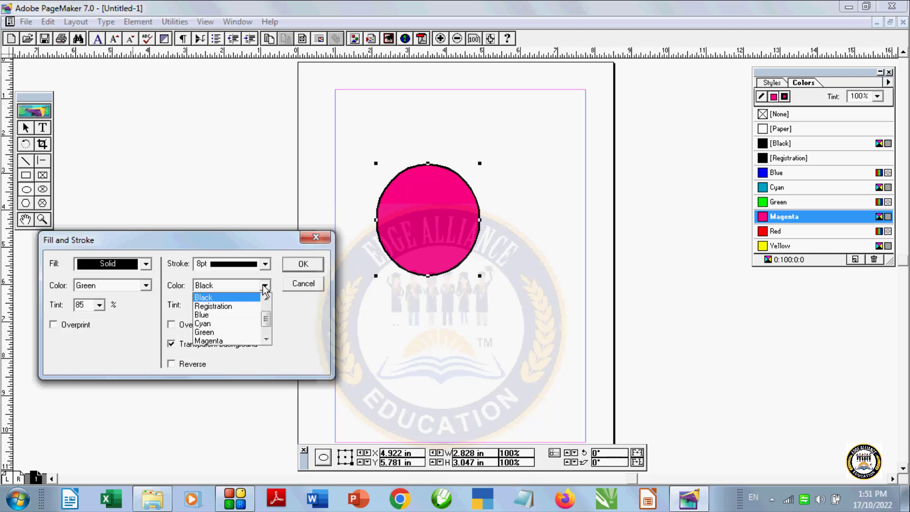
{"action": "left_click", "coordinate": [238, 341]}
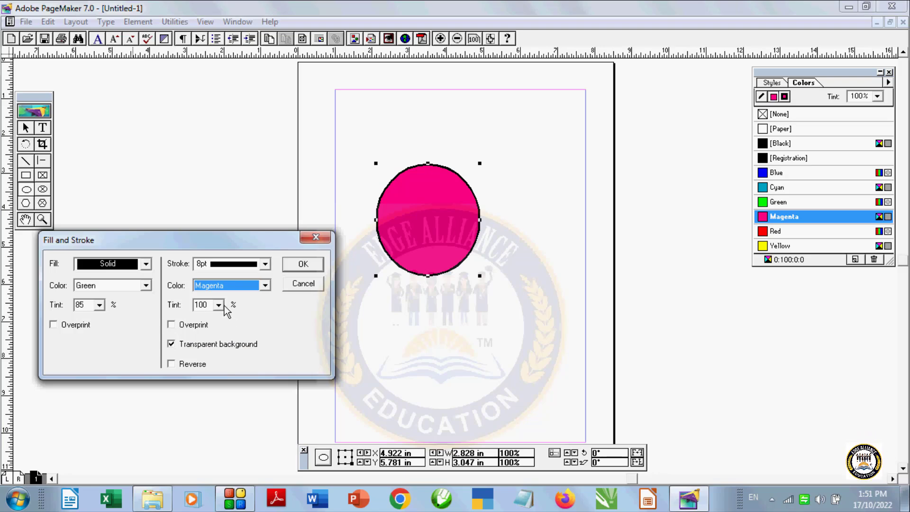
{"action": "left_click", "coordinate": [294, 264]}
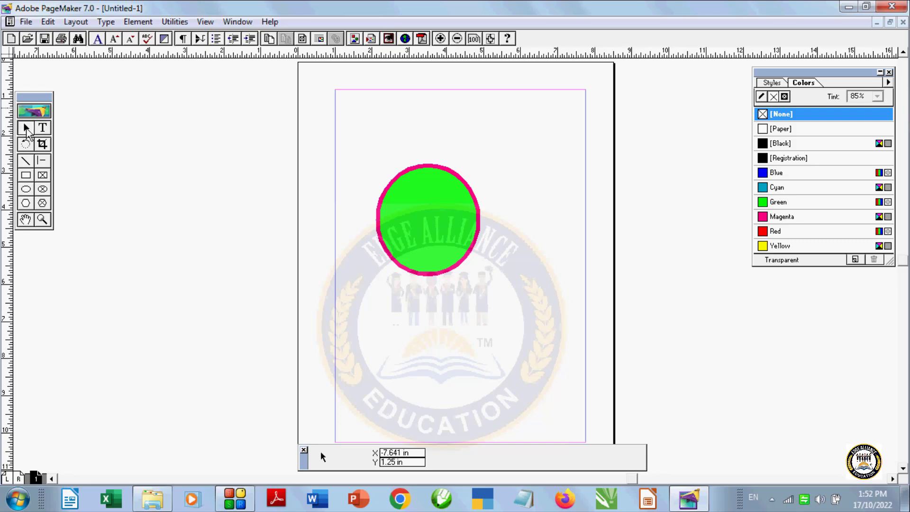
Check the Frame commands available for the ellipse and delete the ellipse.
{"action": "left_click", "coordinate": [390, 238]}
{"action": "left_click", "coordinate": [147, 24]}
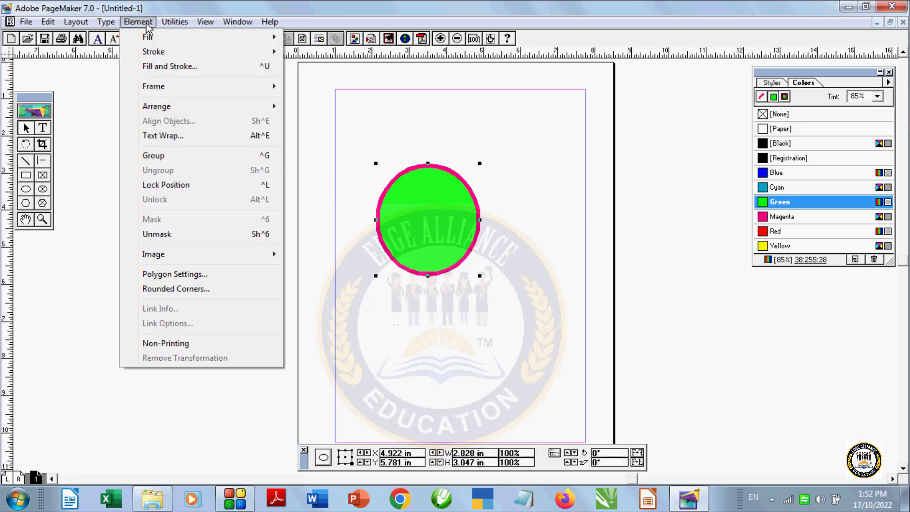
{"action": "mouse_move", "coordinate": [168, 86]}
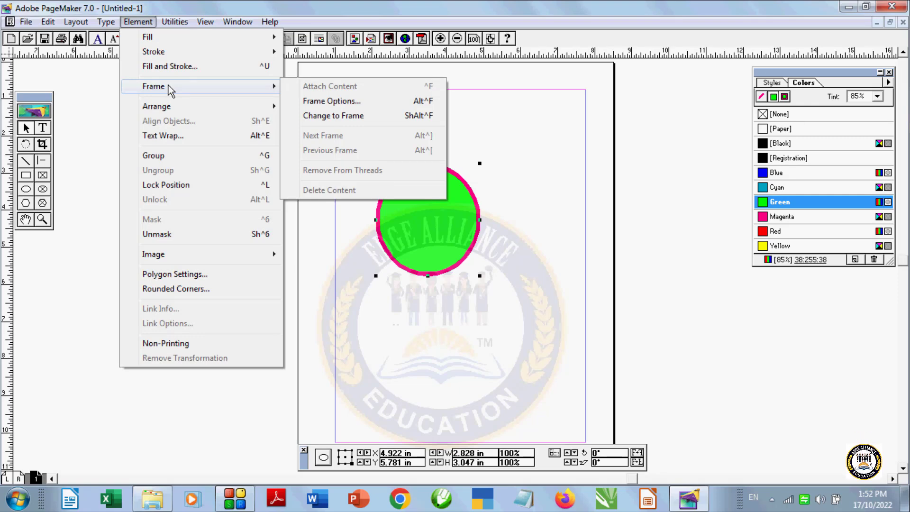
{"action": "left_click", "coordinate": [311, 314]}
{"action": "left_click", "coordinate": [403, 254]}
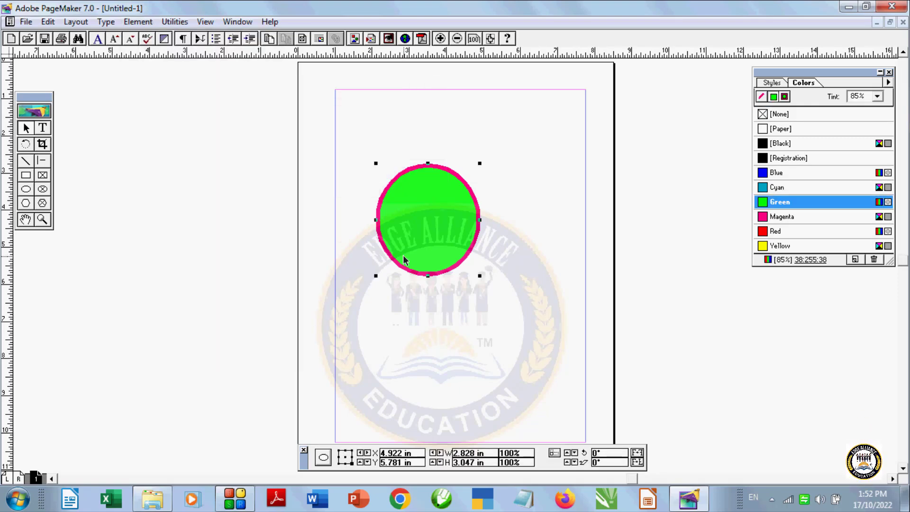
{"action": "key", "text": "Delete"}
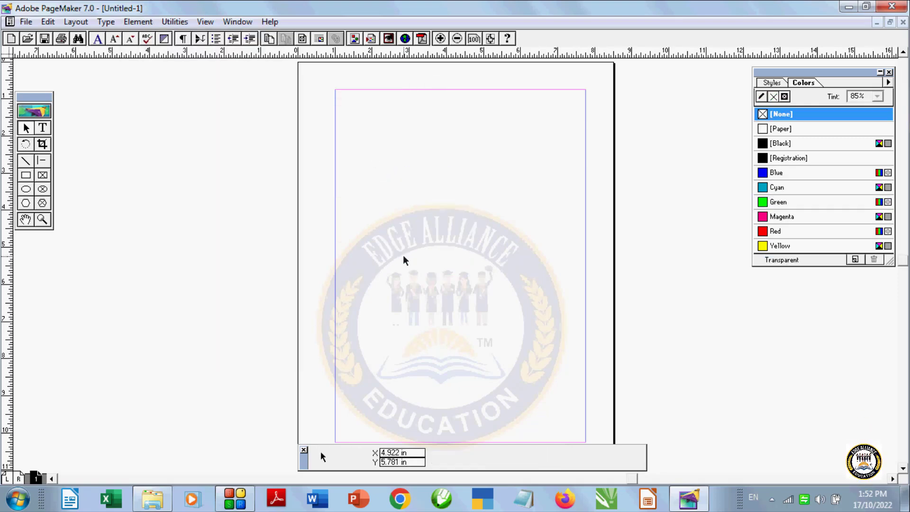
Draw a rectangular frame about 3.16 by 3.28 in near the page's upper-left margin and enter the text "this is book" in it.
{"action": "left_click", "coordinate": [43, 175]}
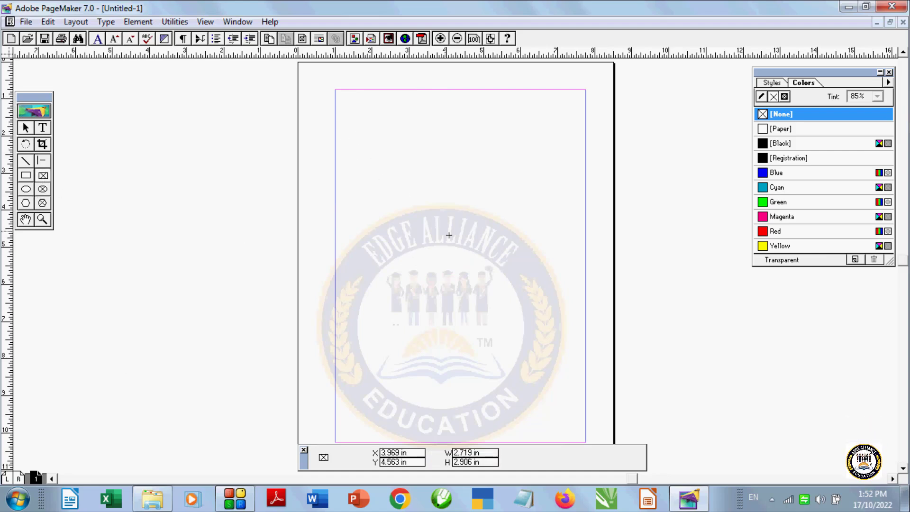
{"action": "left_click_drag", "start_coordinate": [344, 123], "coordinate": [461, 245]}
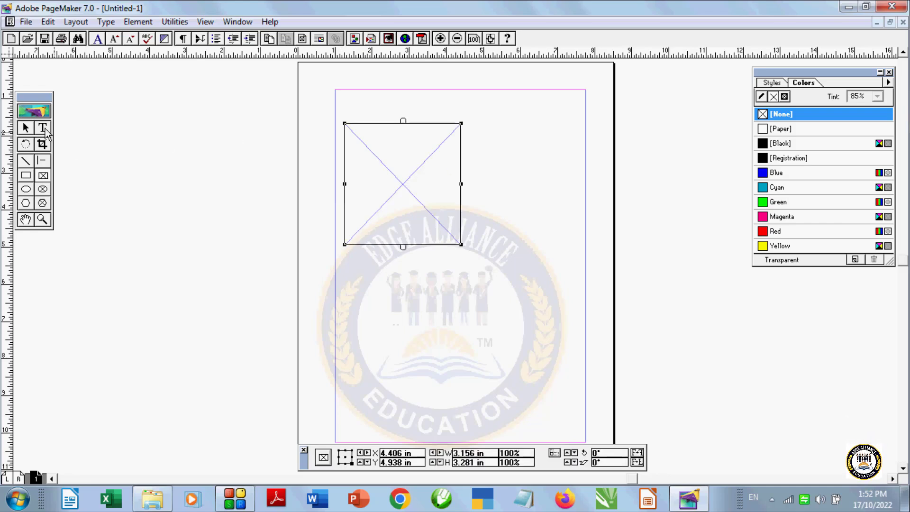
{"action": "left_click", "coordinate": [43, 128]}
{"action": "left_click", "coordinate": [365, 147]}
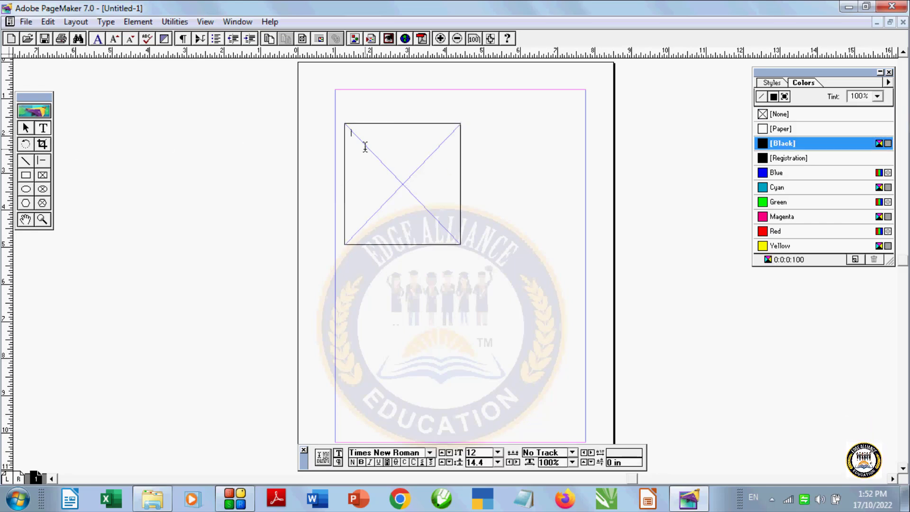
{"action": "type", "text": "df"}
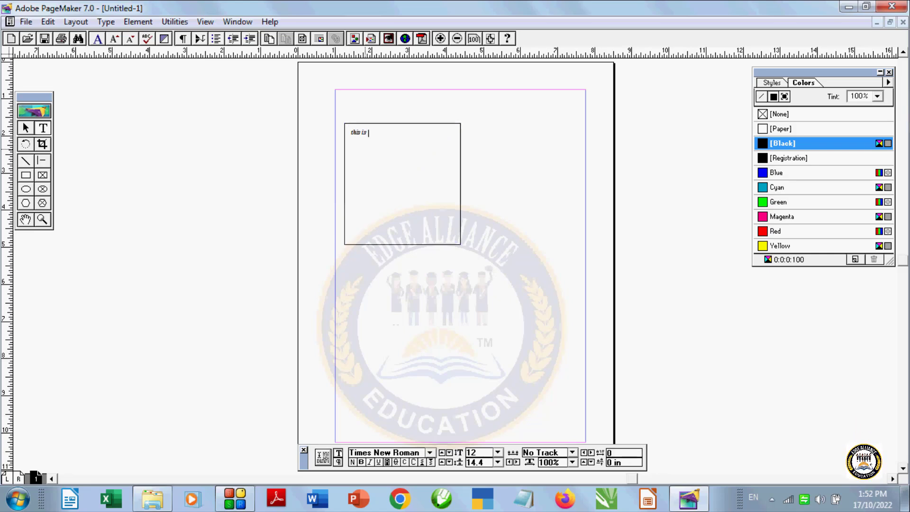
Fill the frame past its lower edge with repeated copies of "this is book".
{"action": "key", "text": "ctrl+a"}
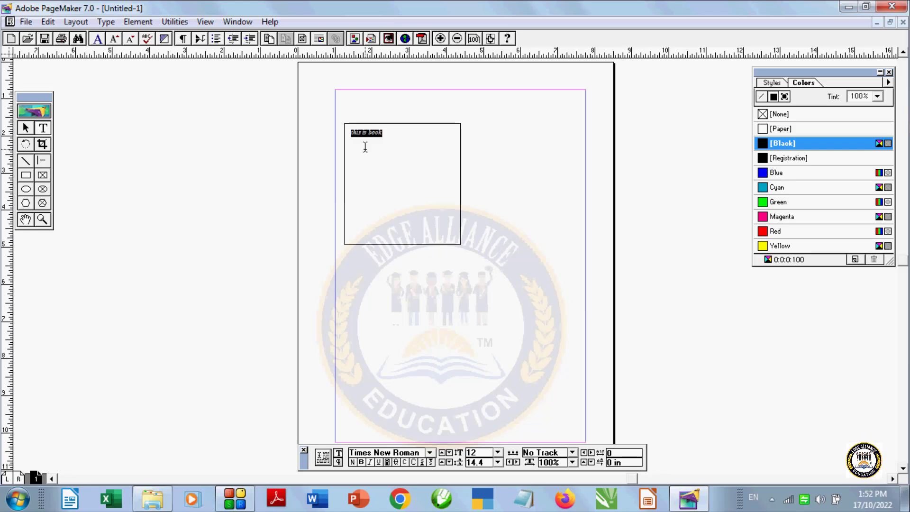
{"action": "key", "text": "ctrl+v"}
{"action": "key", "text": "ctrl+v"}
{"action": "key", "text": "ctrl+v"}
{"action": "key", "text": "ctrl+v"}
{"action": "key", "text": "ctrl+v"}
{"action": "key", "text": "ctrl+v"}
{"action": "key", "text": "ctrl+v"}
{"action": "key", "text": "ctrl+v"}
{"action": "key", "text": "ctrl+v"}
{"action": "key", "text": "ctrl+v"}
{"action": "key", "text": "ctrl+v"}
{"action": "key", "text": "ctrl+v"}
{"action": "key", "text": "ctrl+v"}
{"action": "key", "text": "ctrl+v"}
{"action": "key", "text": "ctrl+v"}
{"action": "key", "text": "ctrl+v"}
{"action": "key", "text": "ctrl+v"}
{"action": "key", "text": "ctrl+v"}
{"action": "key", "text": "ctrl+v"}
{"action": "key", "text": "ctrl+v"}
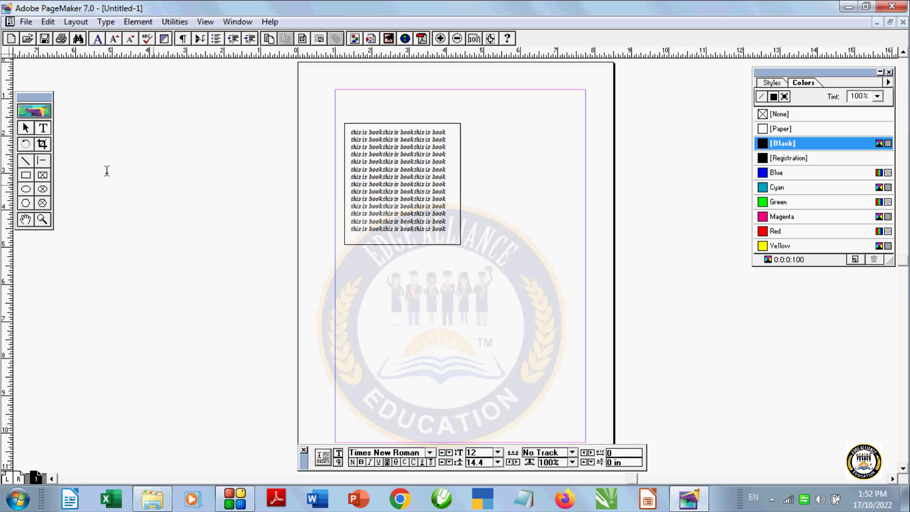
Separate the text content from the frame and move the text onto the pasteboard left of the page.
{"action": "left_click", "coordinate": [26, 129]}
{"action": "left_click", "coordinate": [443, 226]}
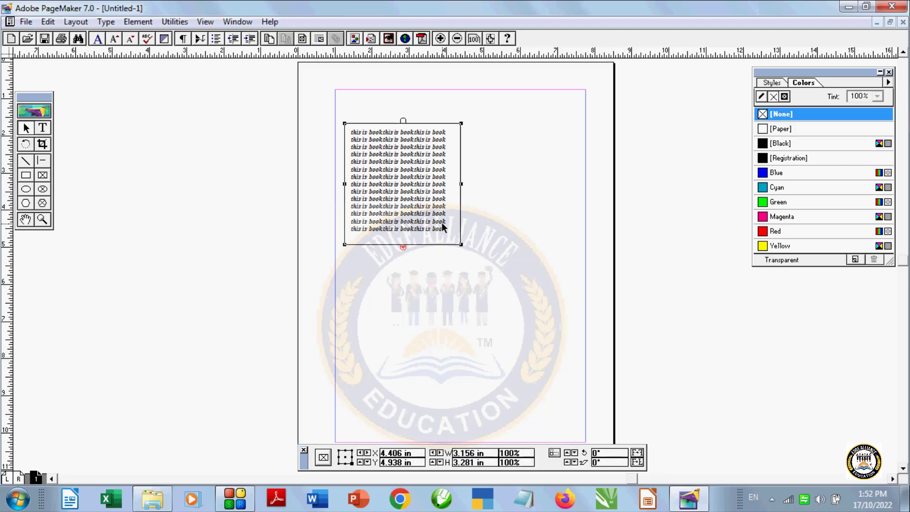
{"action": "left_click", "coordinate": [137, 22]}
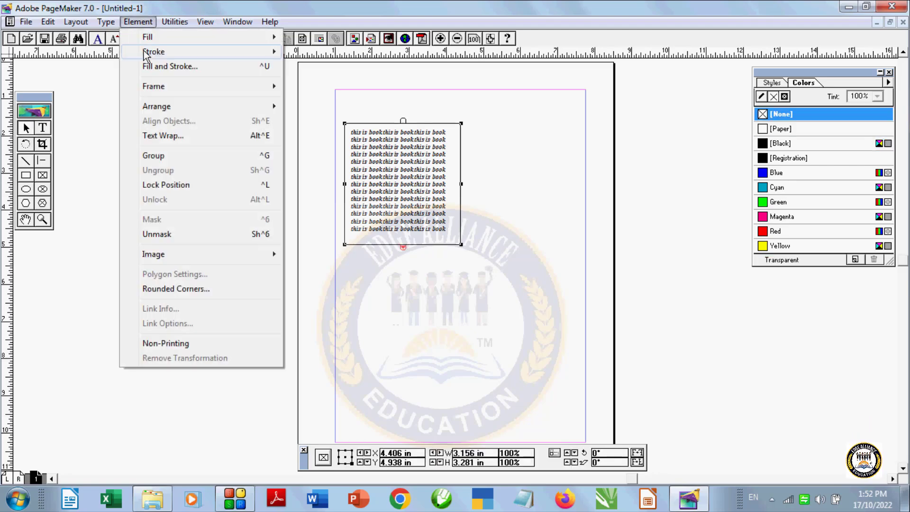
{"action": "mouse_move", "coordinate": [161, 90]}
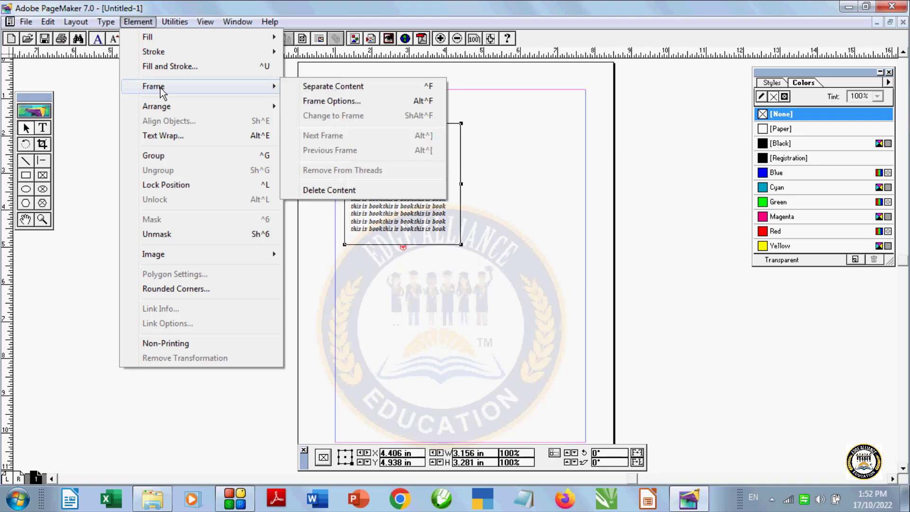
{"action": "left_click", "coordinate": [322, 87]}
{"action": "left_click_drag", "start_coordinate": [407, 205], "coordinate": [209, 213]}
Move the empty frame toward the middle of the page and check which Frame commands it offers.
{"action": "left_click", "coordinate": [423, 203]}
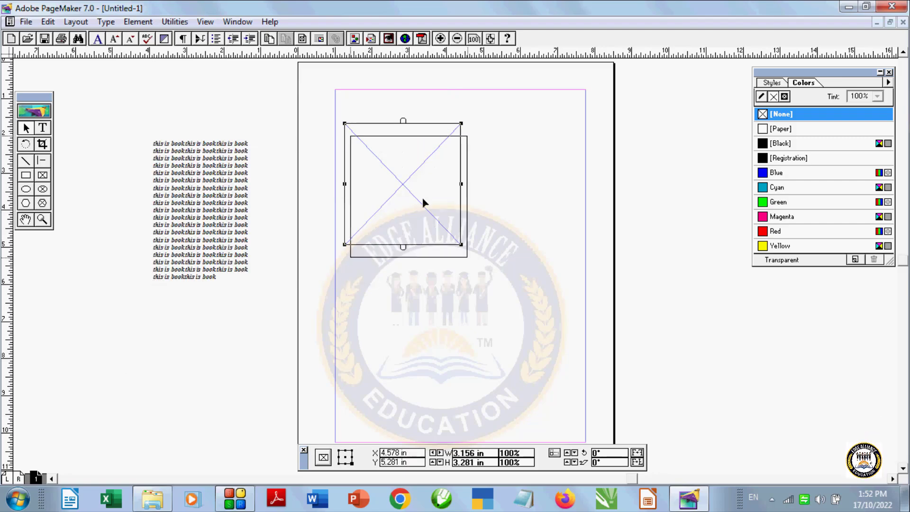
{"action": "left_click_drag", "start_coordinate": [423, 203], "coordinate": [445, 205]}
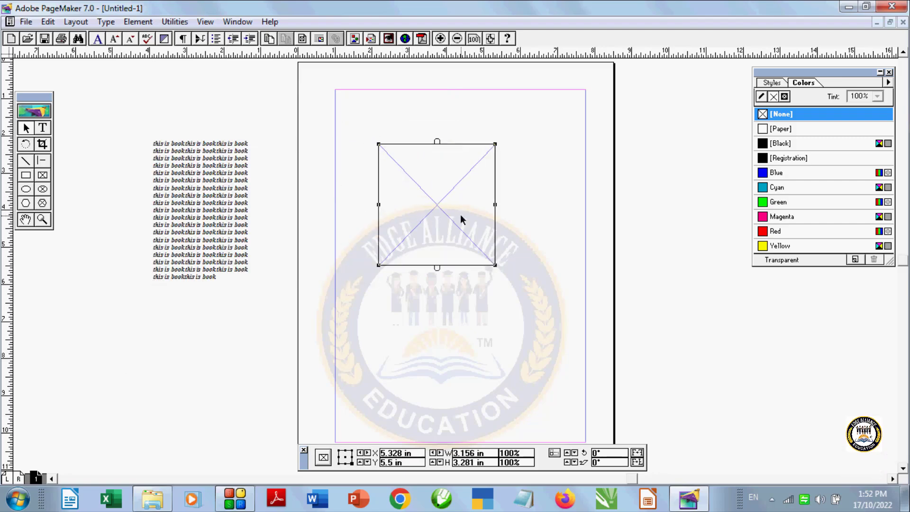
{"action": "left_click", "coordinate": [106, 22]}
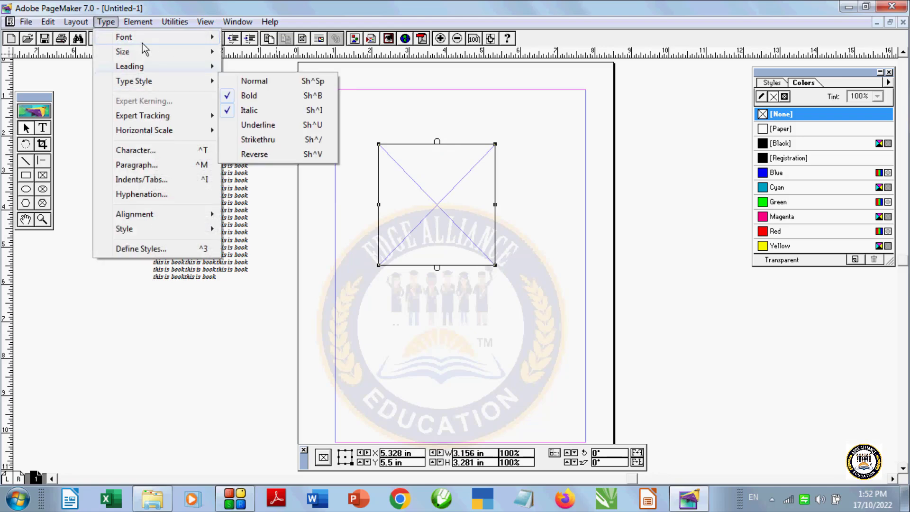
{"action": "mouse_move", "coordinate": [138, 21]}
{"action": "mouse_move", "coordinate": [161, 86]}
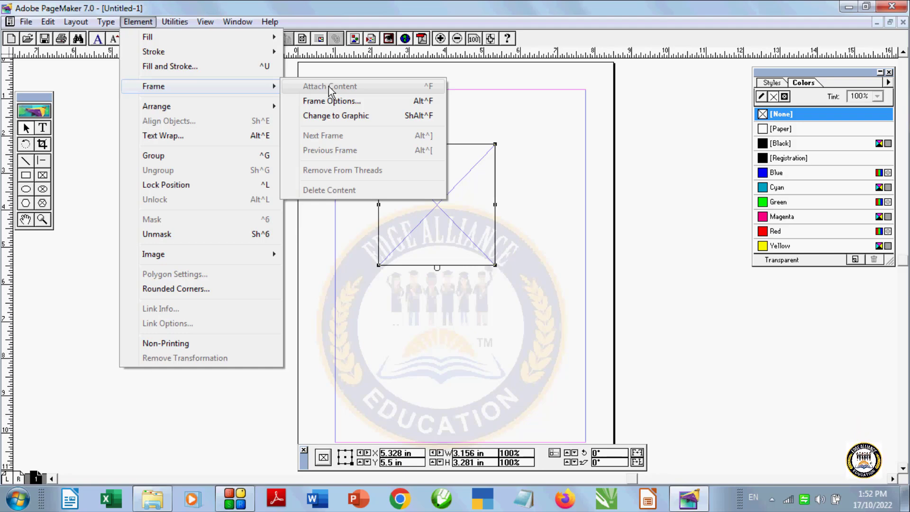
{"action": "left_click", "coordinate": [368, 349]}
Move the separated text block from the pasteboard over the empty frame.
{"action": "left_click_drag", "start_coordinate": [200, 218], "coordinate": [425, 209]}
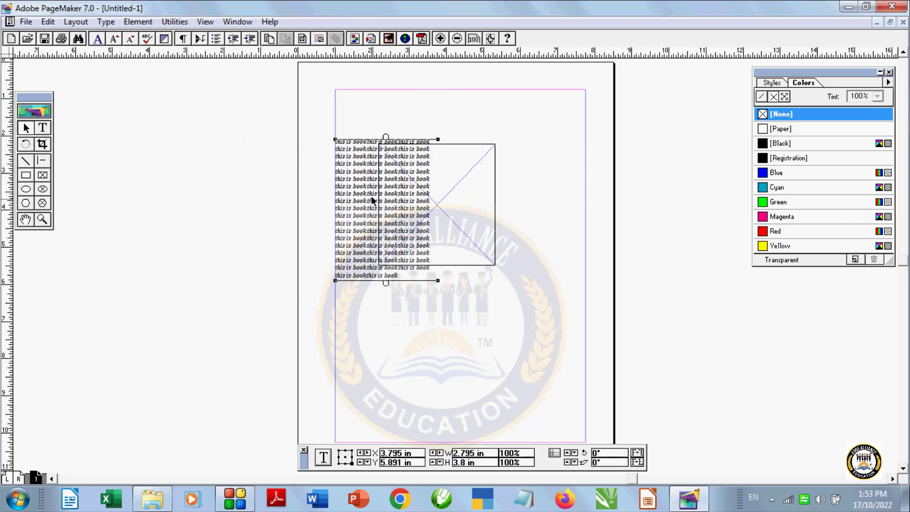
{"action": "left_click_drag", "start_coordinate": [369, 195], "coordinate": [444, 207]}
{"action": "left_click", "coordinate": [361, 124]}
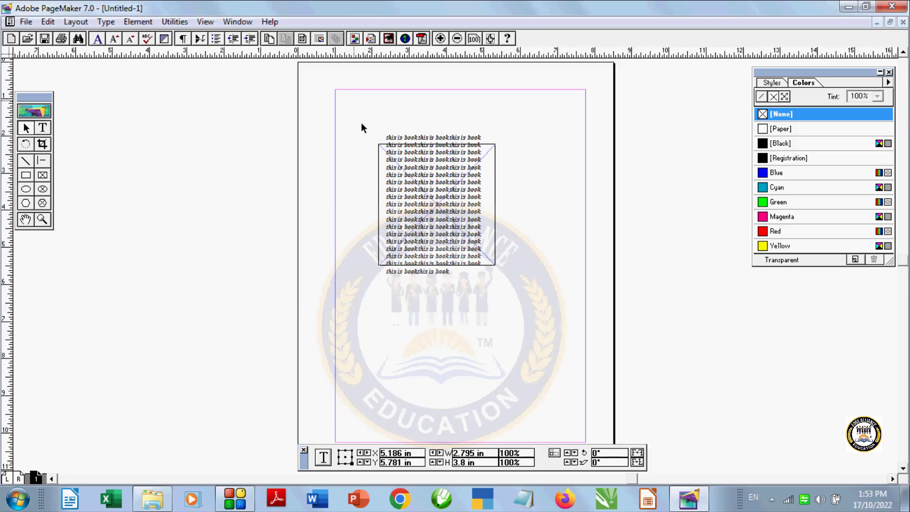
{"action": "left_click_drag", "start_coordinate": [409, 180], "coordinate": [459, 231]}
{"action": "left_click_drag", "start_coordinate": [436, 207], "coordinate": [436, 208]}
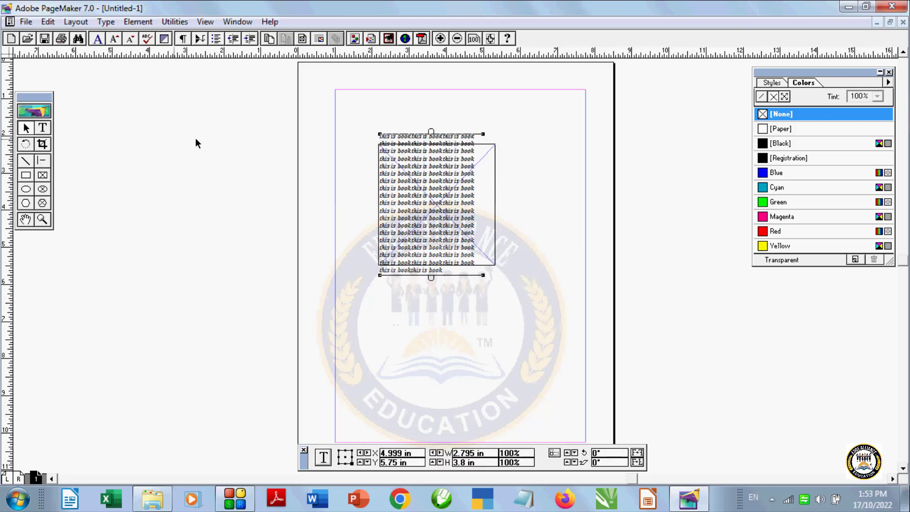
Select the text block together with the empty frame and attach the text as the frame's content.
{"action": "left_click_drag", "start_coordinate": [348, 116], "coordinate": [548, 312]}
{"action": "left_click_drag", "start_coordinate": [353, 101], "coordinate": [559, 345]}
{"action": "left_click", "coordinate": [138, 21]}
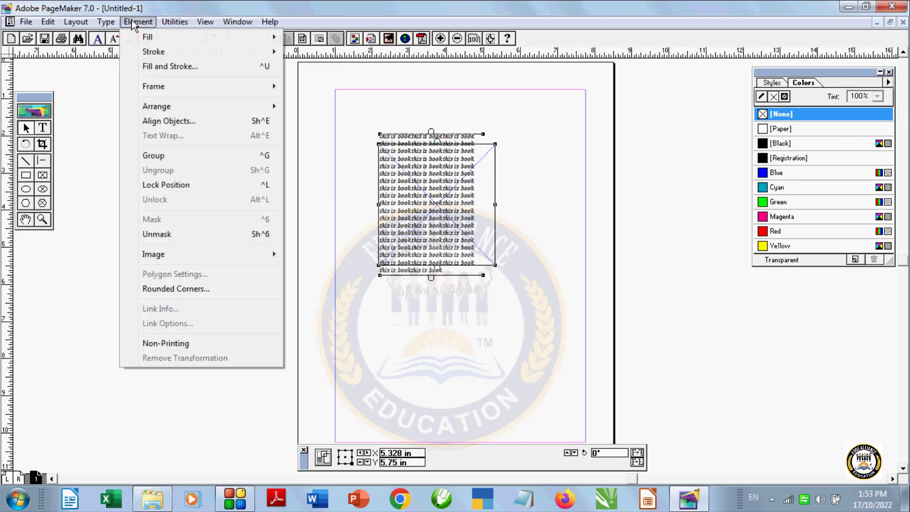
{"action": "mouse_move", "coordinate": [163, 90]}
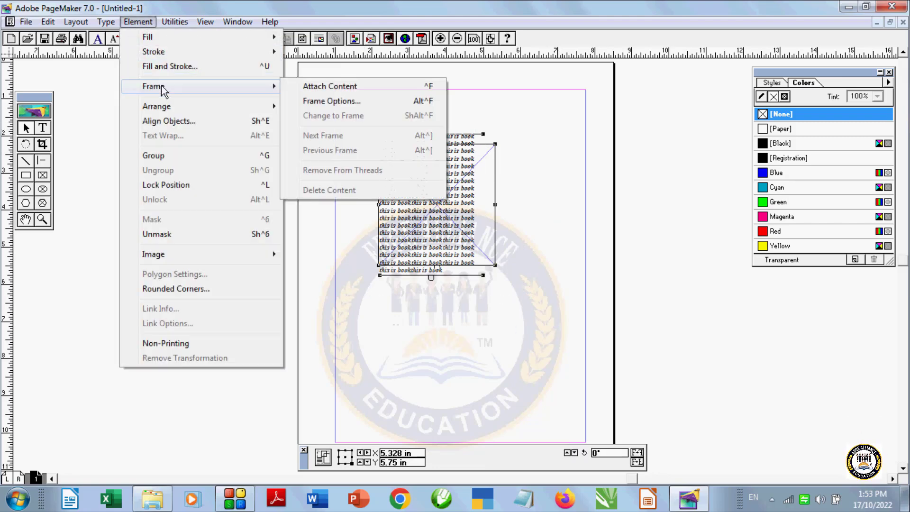
{"action": "left_click", "coordinate": [336, 86]}
{"action": "left_click", "coordinate": [161, 22]}
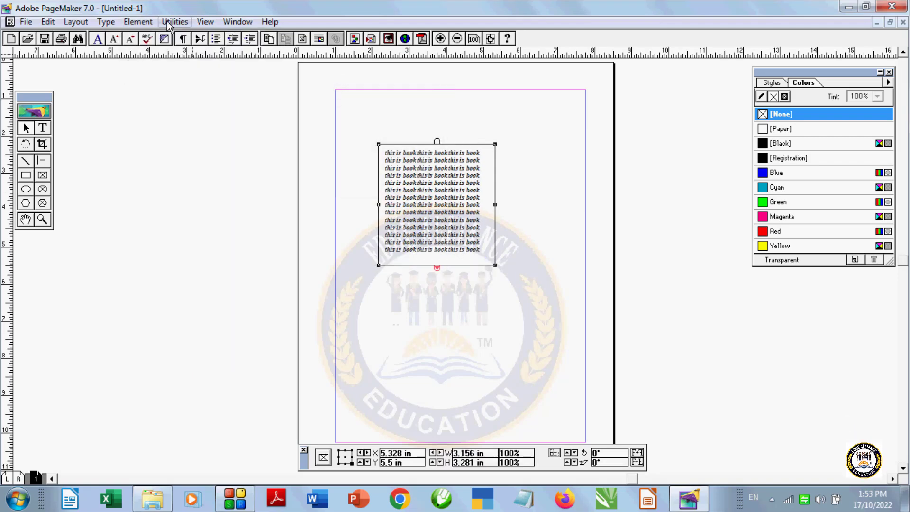
{"action": "mouse_move", "coordinate": [137, 21]}
{"action": "left_click", "coordinate": [185, 65]}
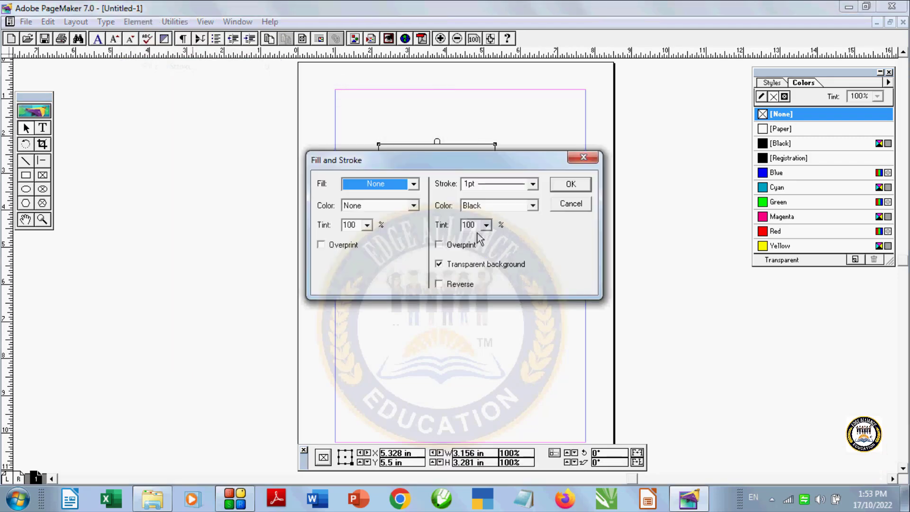
{"action": "left_click", "coordinate": [570, 203]}
Open the Frame Options for the text frame, move the dialog clear of it and set the vertical alignment to Center.
{"action": "left_click", "coordinate": [137, 21]}
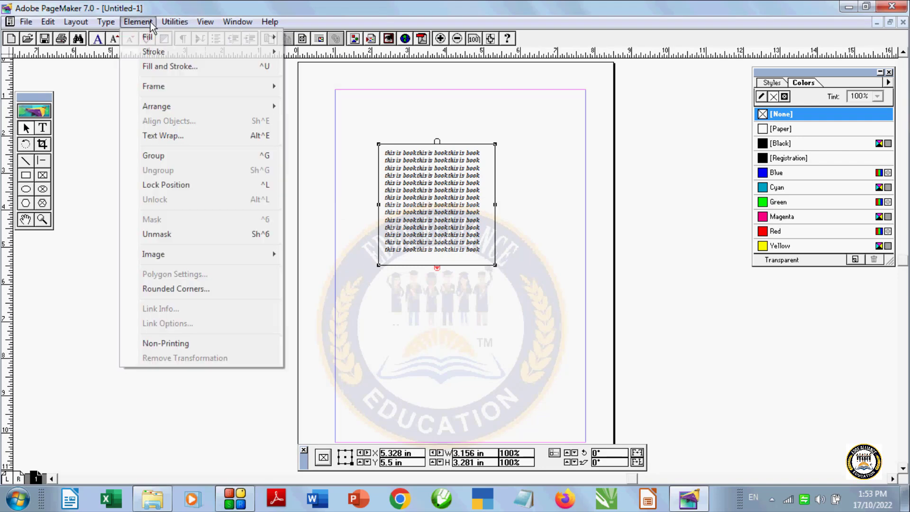
{"action": "mouse_move", "coordinate": [168, 89]}
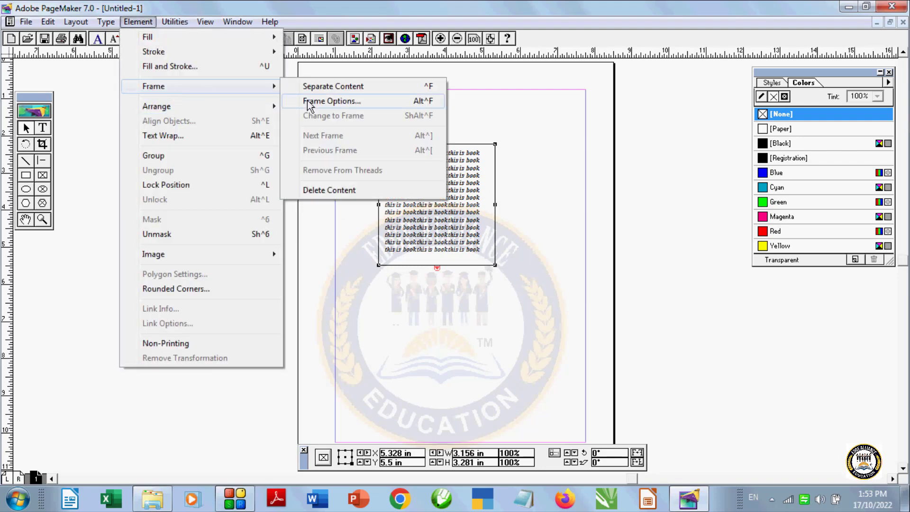
{"action": "left_click", "coordinate": [331, 100]}
{"action": "left_click", "coordinate": [475, 172]}
{"action": "left_click", "coordinate": [471, 149]}
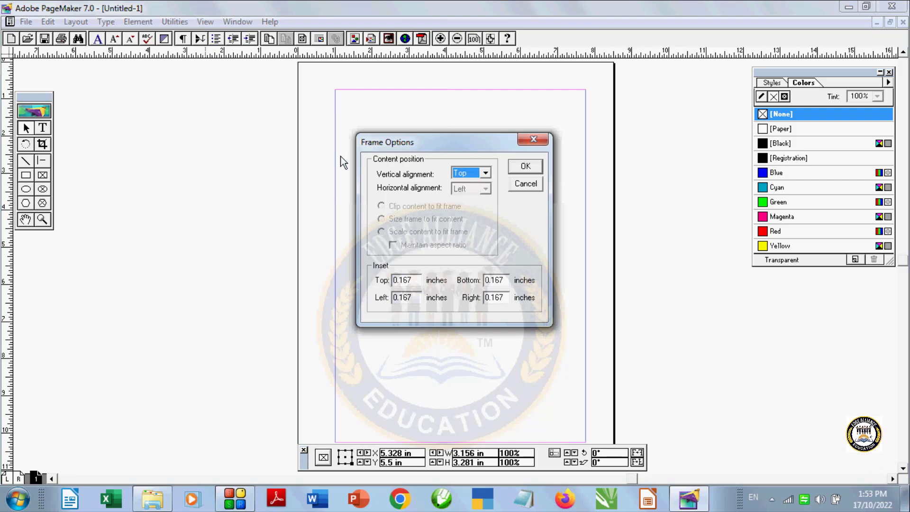
{"action": "left_click_drag", "start_coordinate": [461, 143], "coordinate": [190, 148]}
{"action": "left_click", "coordinate": [245, 177]}
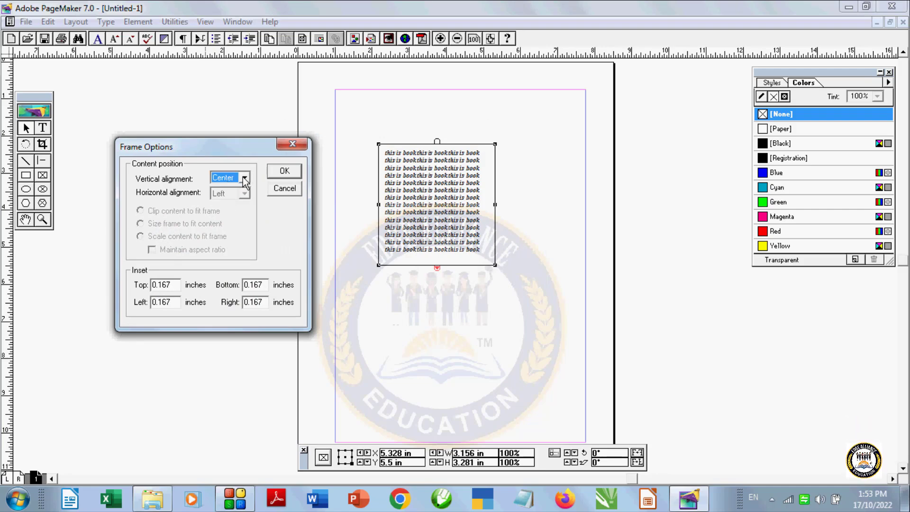
Reduce the top and left inset values in the Frame Options and apply the settings to the text frame.
{"action": "left_click", "coordinate": [174, 285]}
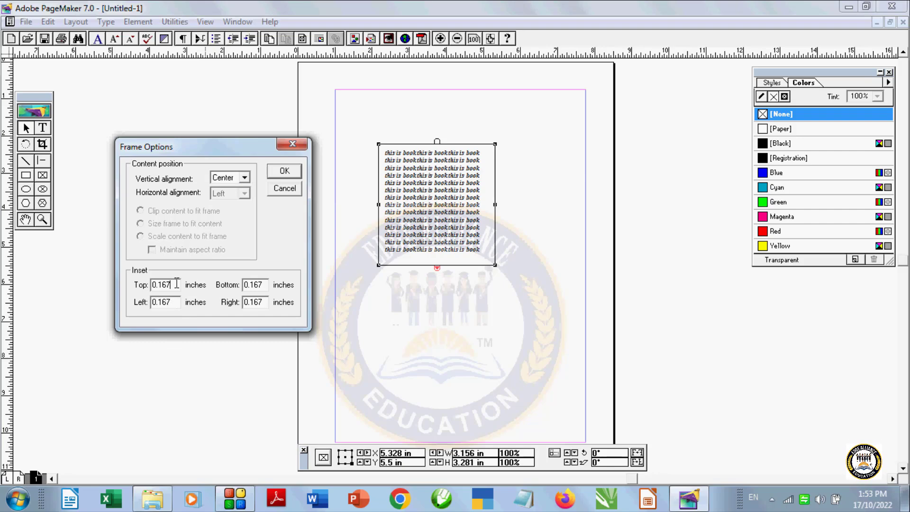
{"action": "key", "text": "BackSpace"}
{"action": "key", "text": "BackSpace"}
{"action": "left_click", "coordinate": [177, 301]}
{"action": "key", "text": "BackSpace"}
{"action": "left_click", "coordinate": [284, 171]}
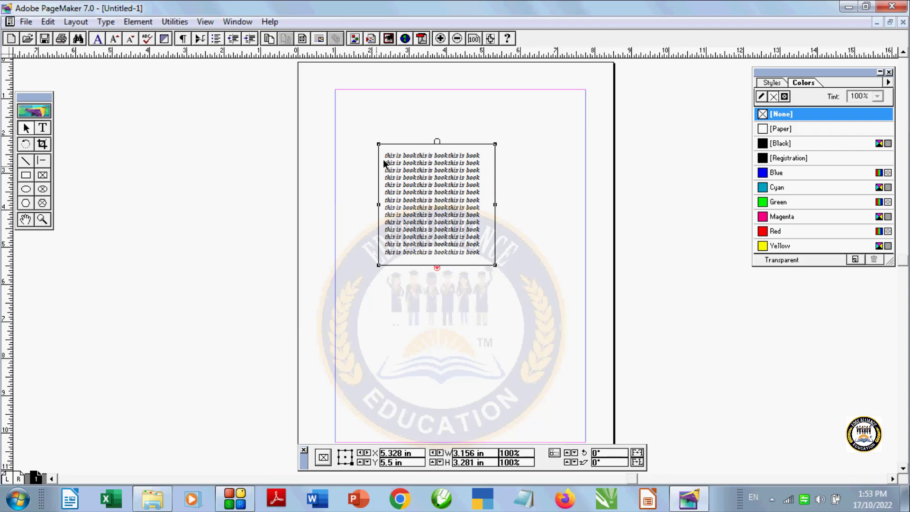
Resize the text frame from two opposite corners to about 2.81 by 2.45 in and check its available Frame commands.
{"action": "left_click_drag", "start_coordinate": [378, 144], "coordinate": [367, 132]}
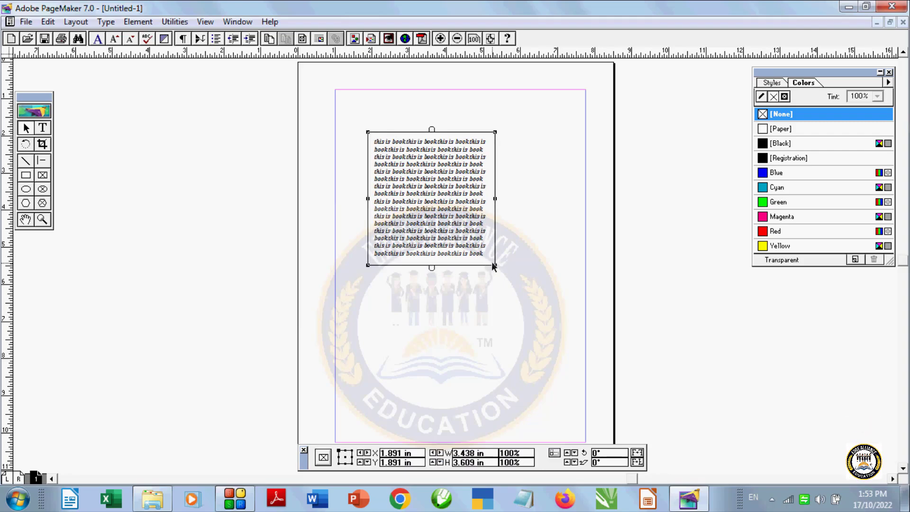
{"action": "left_click_drag", "start_coordinate": [495, 264], "coordinate": [471, 222]}
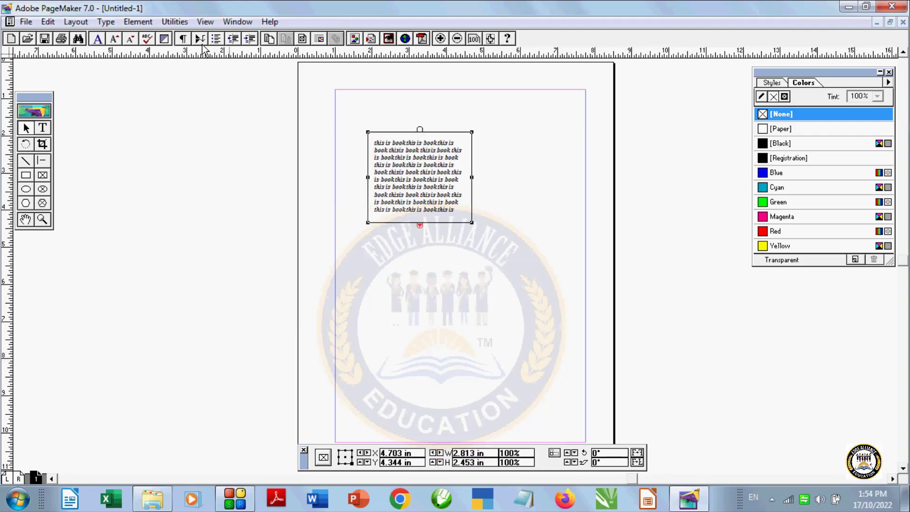
{"action": "left_click", "coordinate": [135, 22]}
{"action": "mouse_move", "coordinate": [106, 22]}
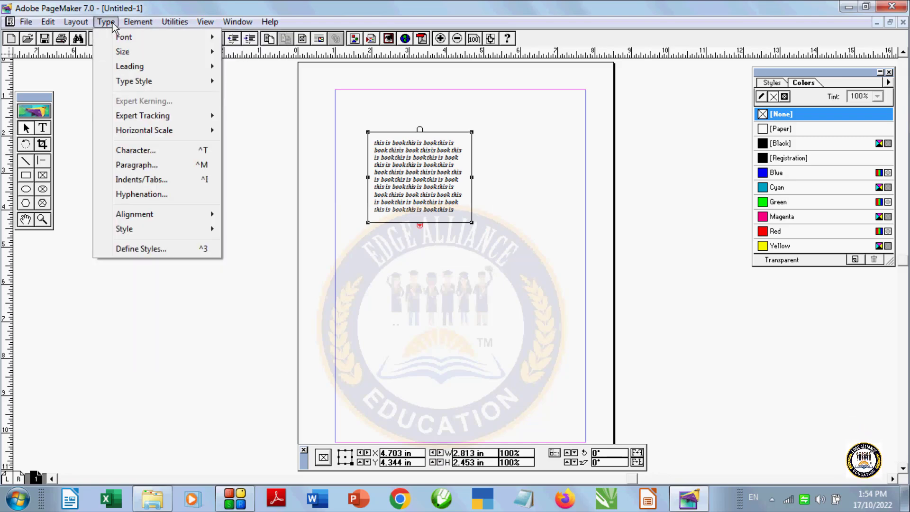
{"action": "mouse_move", "coordinate": [137, 22]}
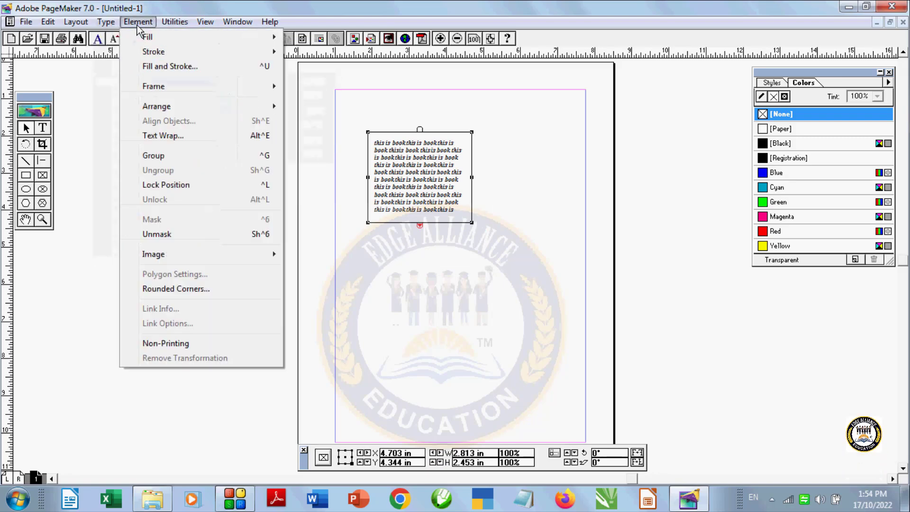
{"action": "mouse_move", "coordinate": [167, 89]}
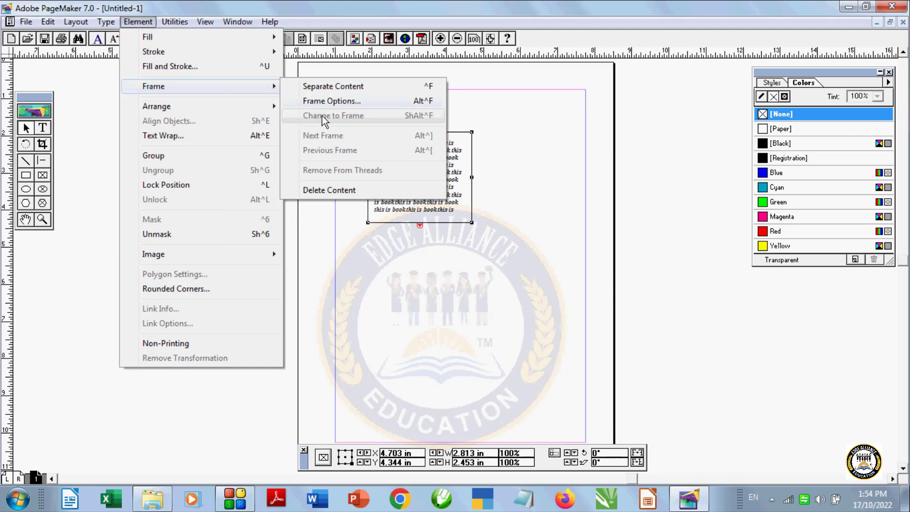
{"action": "left_click", "coordinate": [389, 313]}
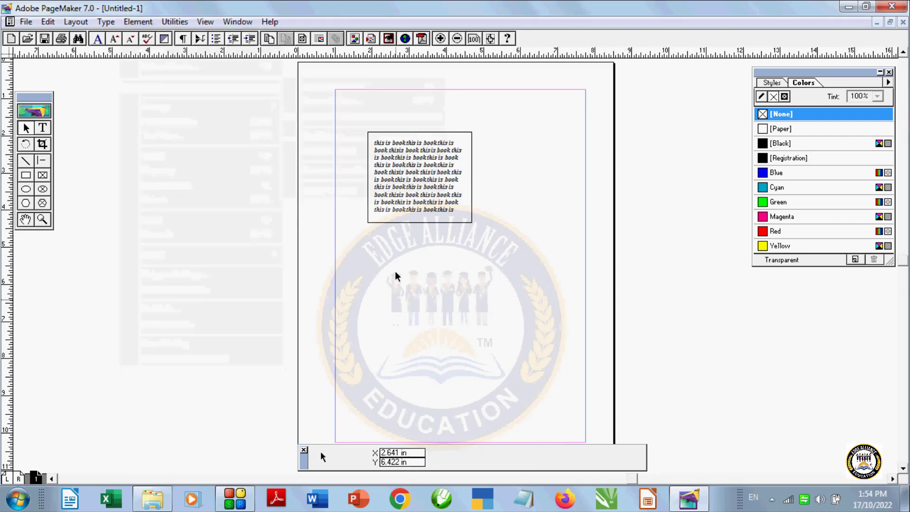
Separate the text content from its frame and move the text block onto the pasteboard beside the page.
{"action": "left_click", "coordinate": [174, 22]}
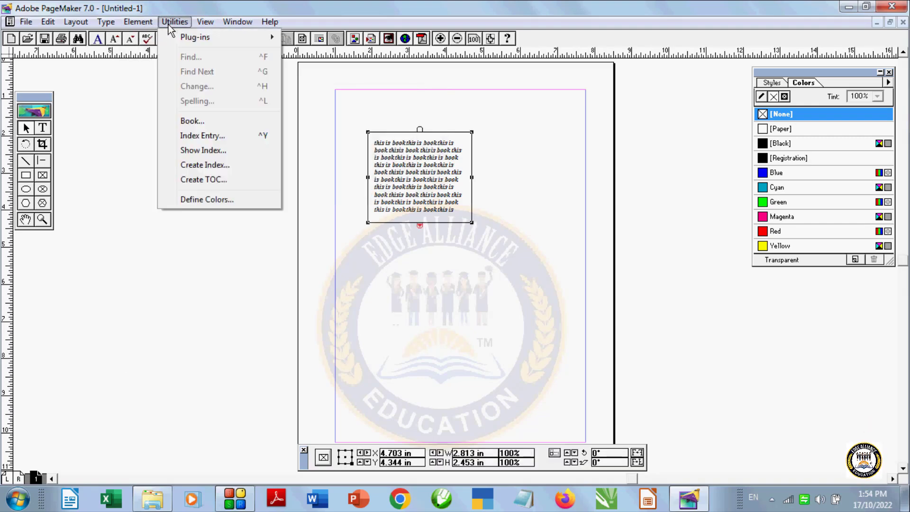
{"action": "mouse_move", "coordinate": [144, 22]}
{"action": "mouse_move", "coordinate": [195, 91]}
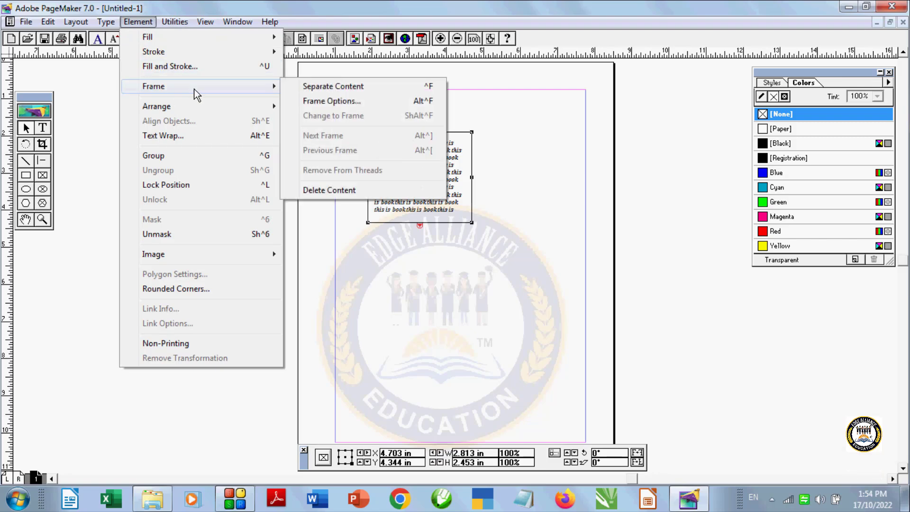
{"action": "left_click", "coordinate": [315, 86]}
{"action": "left_click_drag", "start_coordinate": [424, 180], "coordinate": [232, 217]}
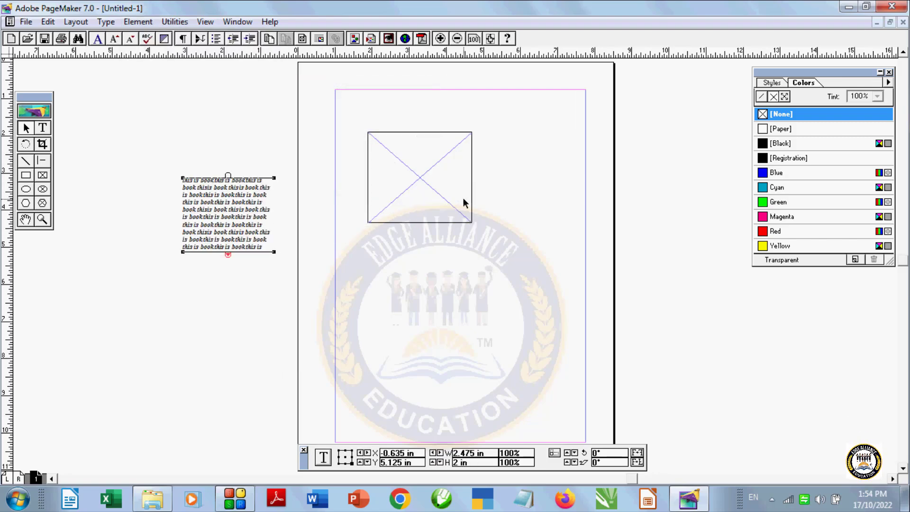
Change the empty frame on the page to a graphic.
{"action": "left_click", "coordinate": [416, 181]}
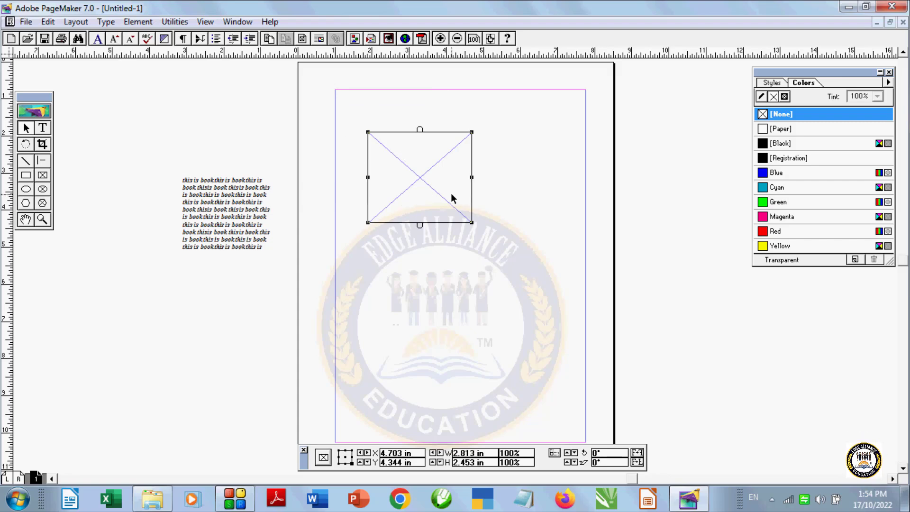
{"action": "left_click", "coordinate": [138, 22]}
{"action": "mouse_move", "coordinate": [149, 90]}
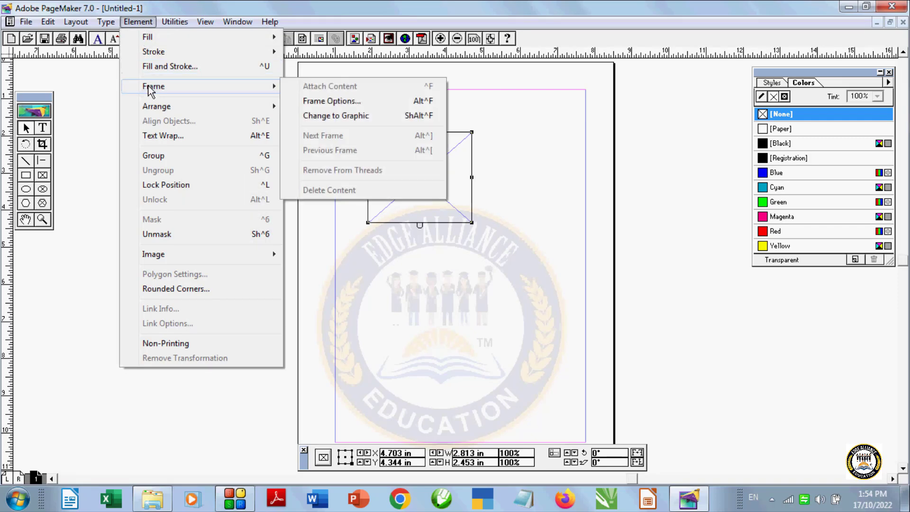
{"action": "left_click", "coordinate": [333, 117]}
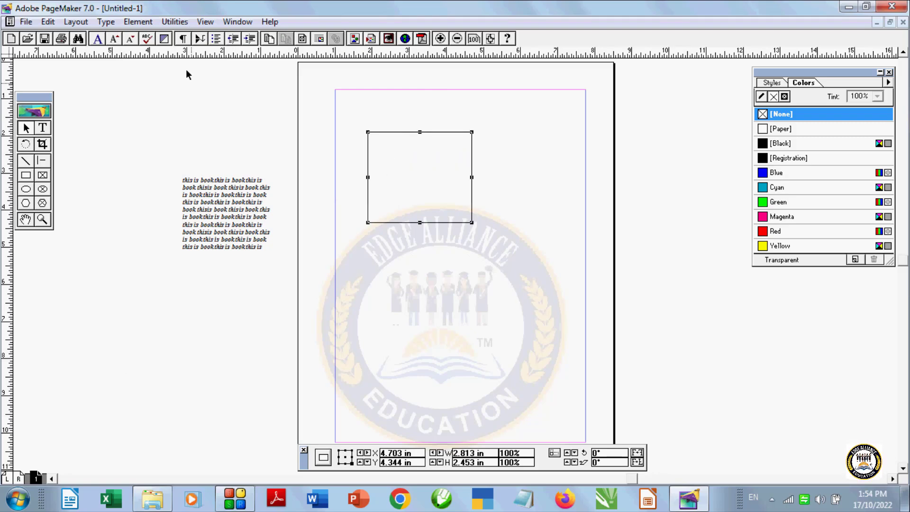
Change the graphic rectangle back to a frame and check which Frame commands it offers.
{"action": "left_click", "coordinate": [138, 22]}
{"action": "mouse_move", "coordinate": [165, 90]}
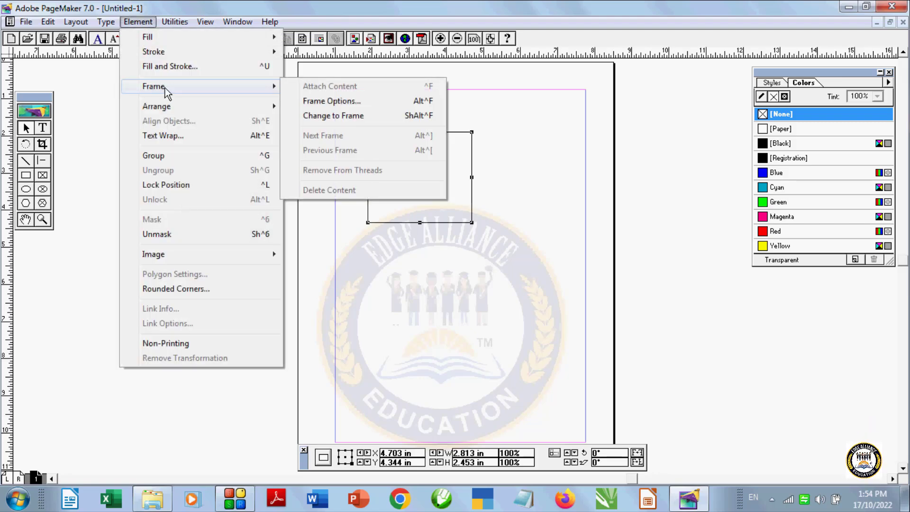
{"action": "left_click", "coordinate": [343, 117]}
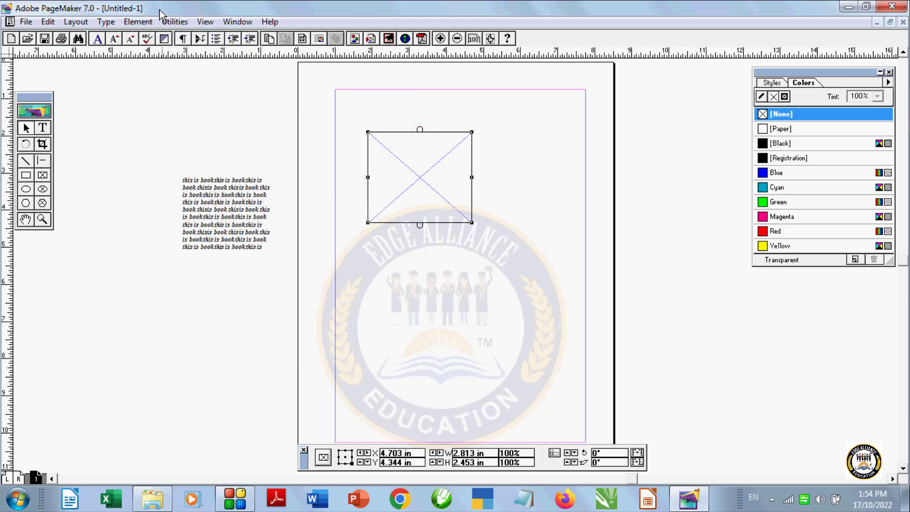
{"action": "left_click", "coordinate": [135, 21]}
{"action": "mouse_move", "coordinate": [152, 89]}
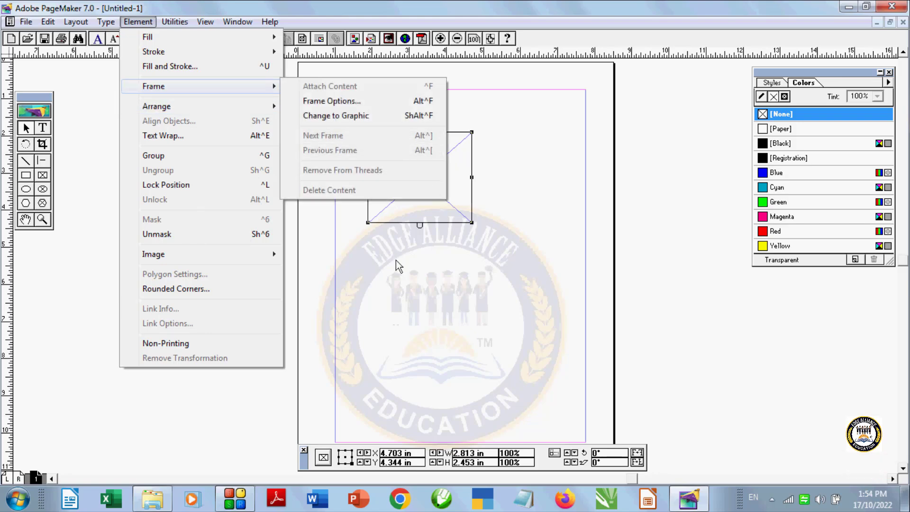
{"action": "left_click", "coordinate": [397, 291]}
Move the text block from the pasteboard onto the empty frame, select both and attach the text as its content.
{"action": "left_click_drag", "start_coordinate": [231, 204], "coordinate": [424, 161]}
{"action": "left_click_drag", "start_coordinate": [348, 115], "coordinate": [481, 238]}
{"action": "left_click", "coordinate": [138, 22]}
{"action": "mouse_move", "coordinate": [177, 99]}
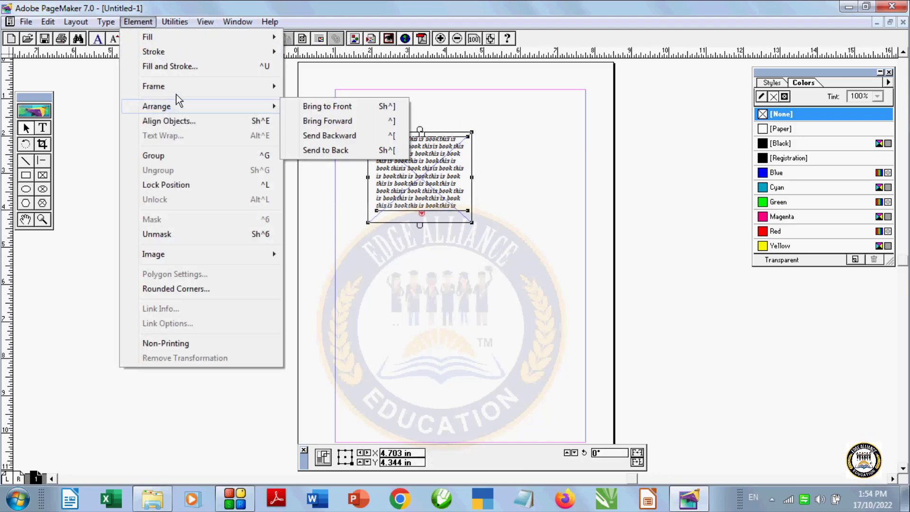
{"action": "left_click", "coordinate": [315, 85]}
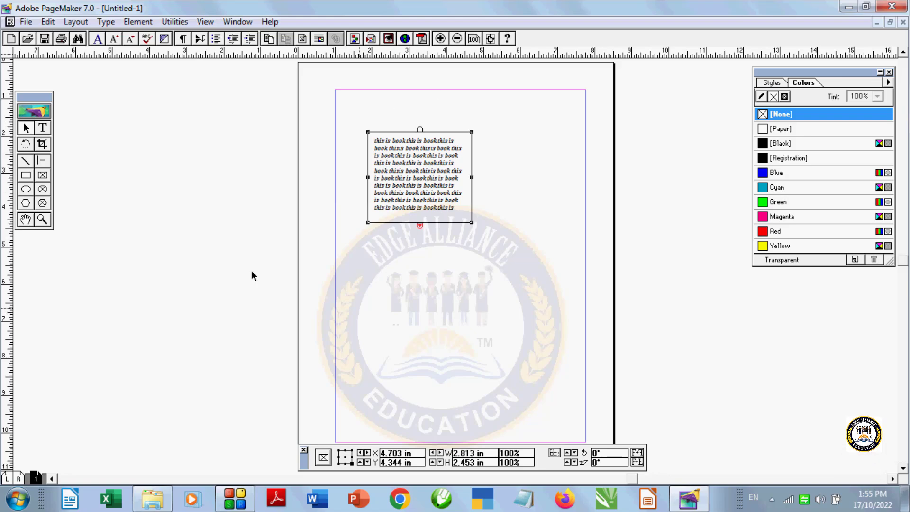
Draw an empty rectangular frame about 3.25 by 3.28 in on the page below the text frame.
{"action": "left_click", "coordinate": [43, 174]}
{"action": "left_click_drag", "start_coordinate": [419, 242], "coordinate": [540, 364]}
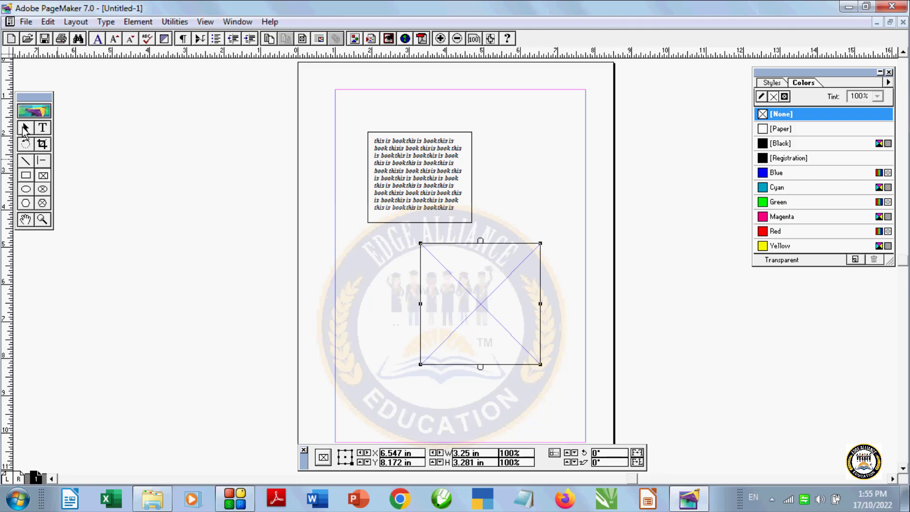
{"action": "left_click", "coordinate": [26, 129]}
Thread the overflow text of the upper frame into the empty lower frame and select each frame to check the link.
{"action": "left_click", "coordinate": [411, 189]}
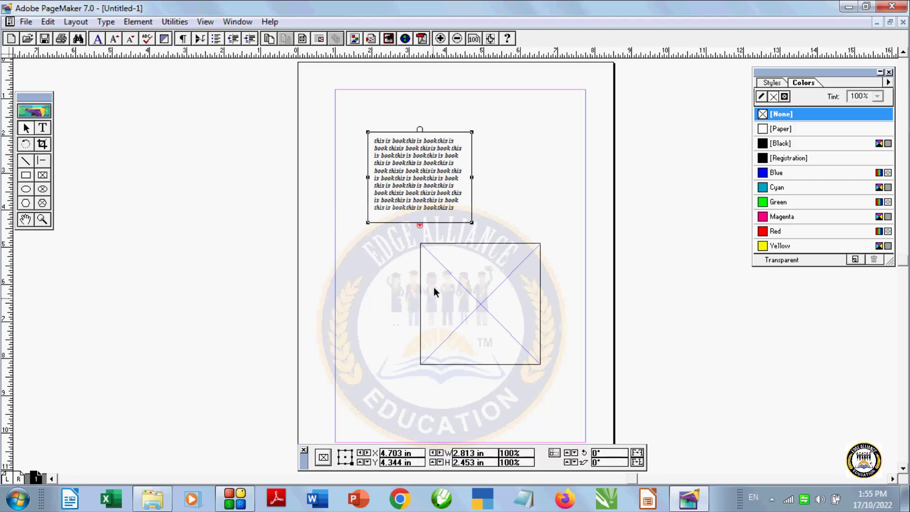
{"action": "left_click", "coordinate": [419, 225]}
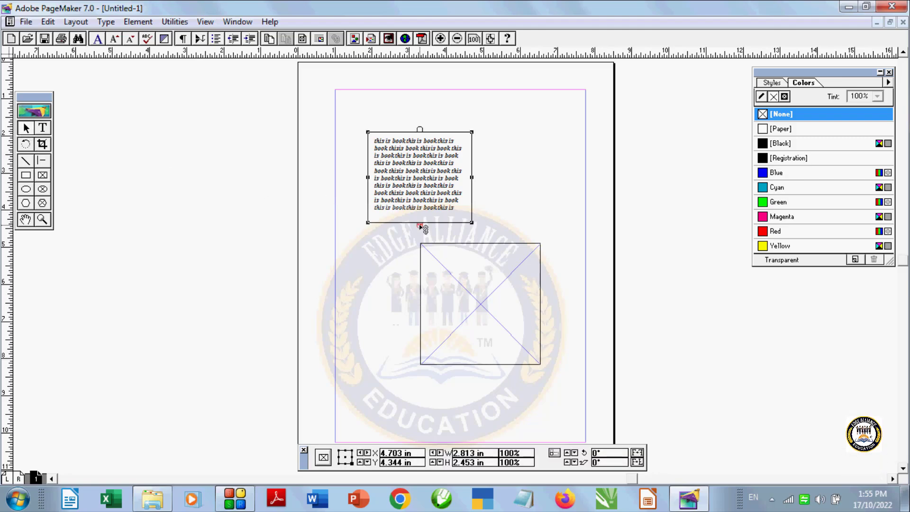
{"action": "left_click", "coordinate": [469, 291]}
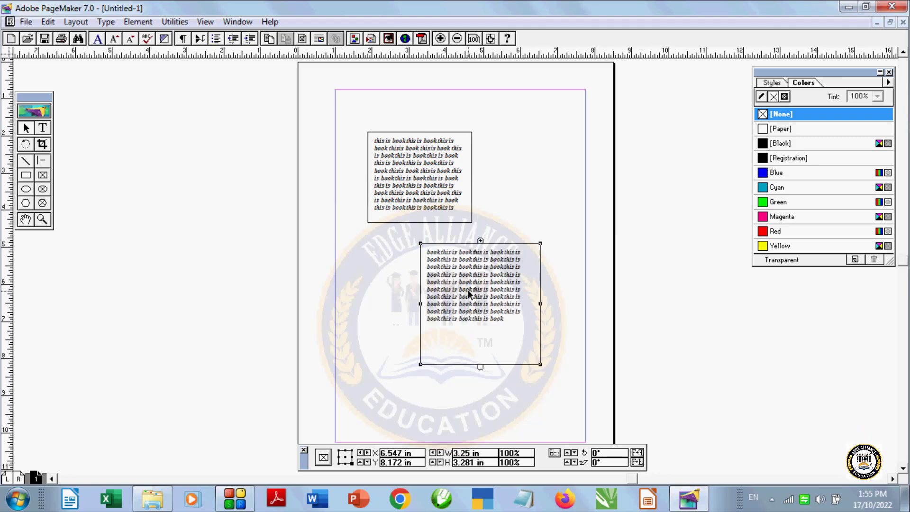
{"action": "left_click", "coordinate": [429, 202]}
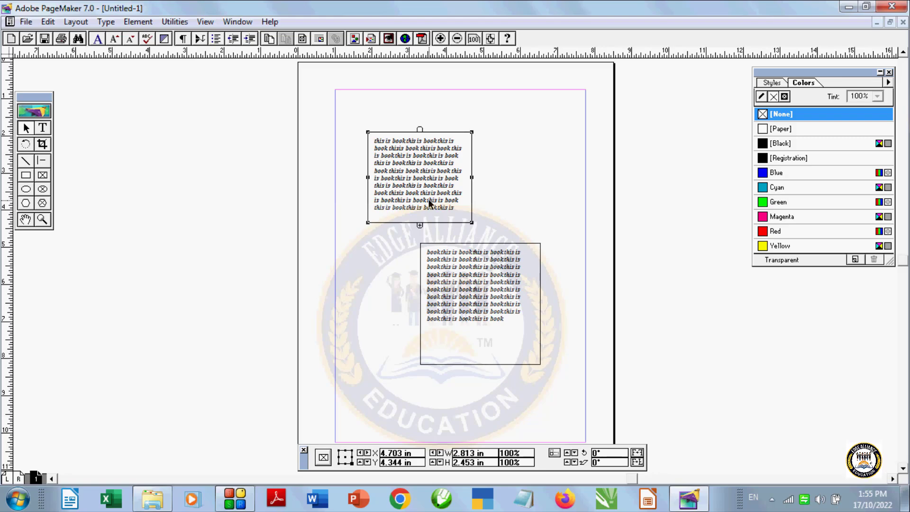
{"action": "left_click", "coordinate": [467, 323]}
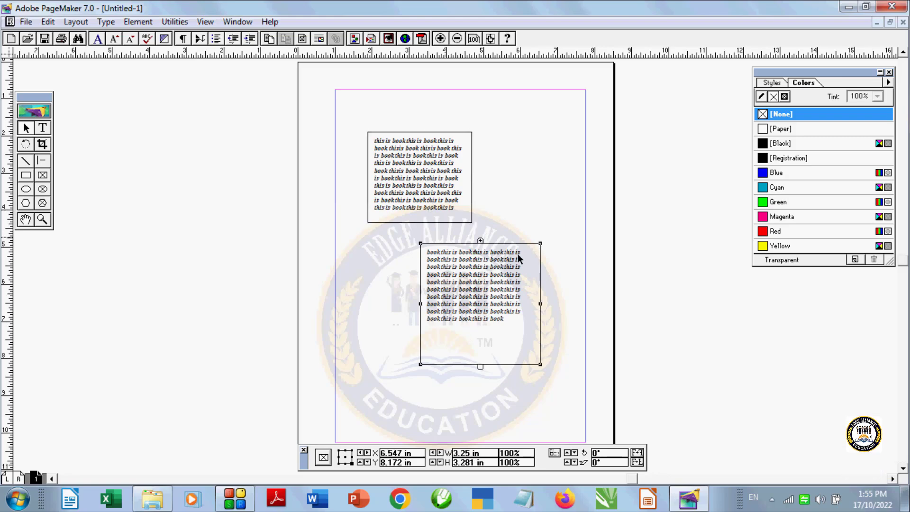
Go from the lower frame to the previous frame in the thread and back to the next frame.
{"action": "left_click", "coordinate": [138, 22]}
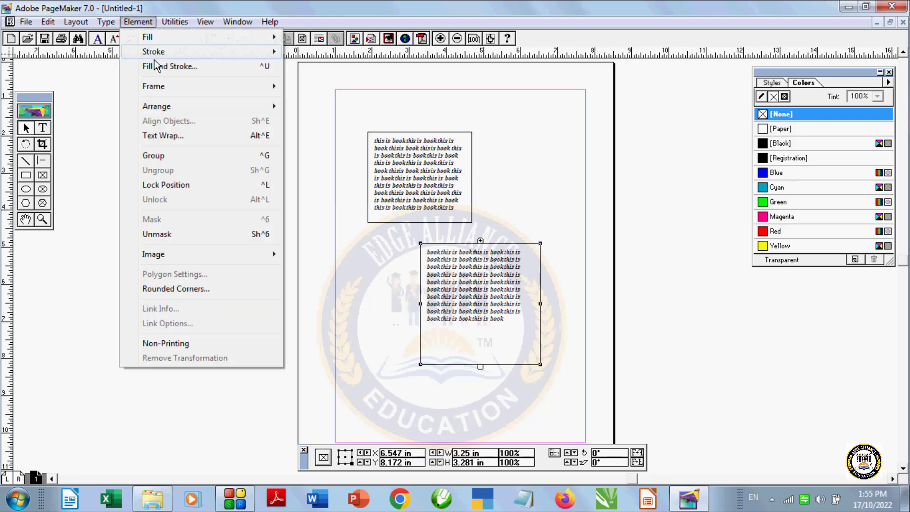
{"action": "mouse_move", "coordinate": [163, 87]}
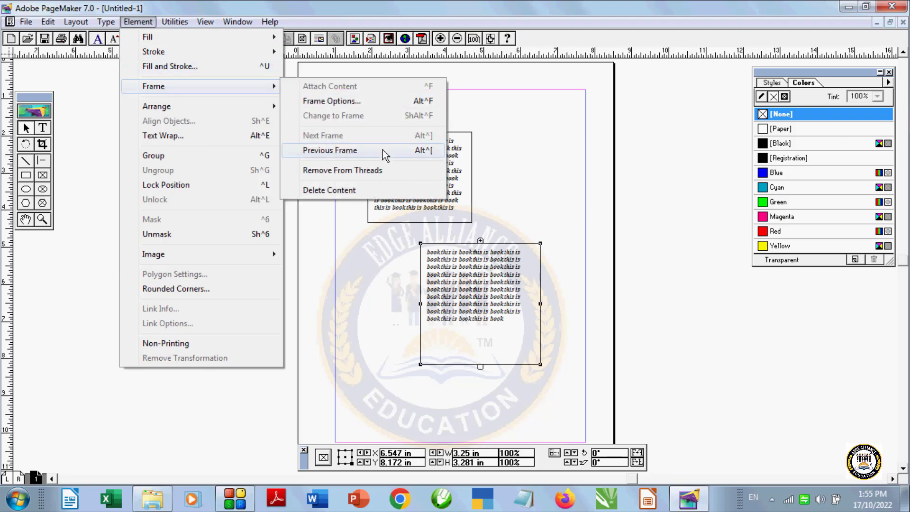
{"action": "left_click", "coordinate": [352, 152]}
{"action": "left_click", "coordinate": [139, 22]}
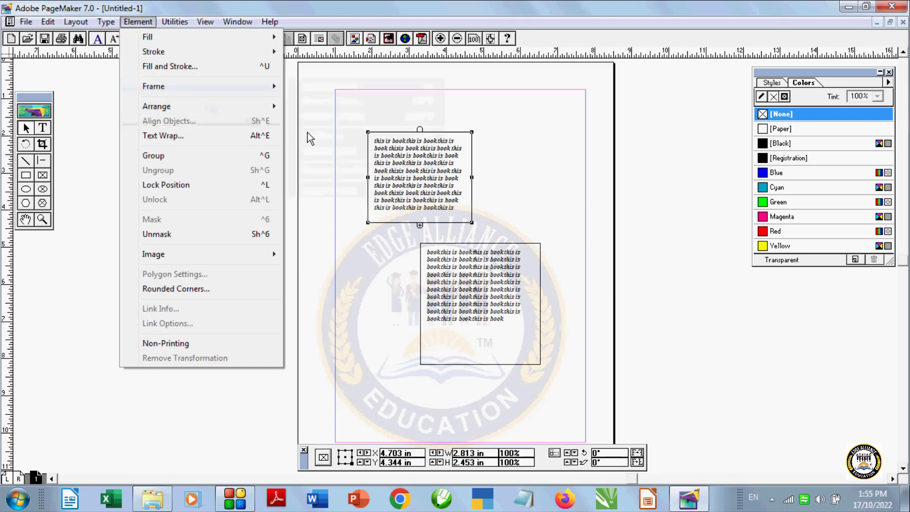
{"action": "mouse_move", "coordinate": [206, 85]}
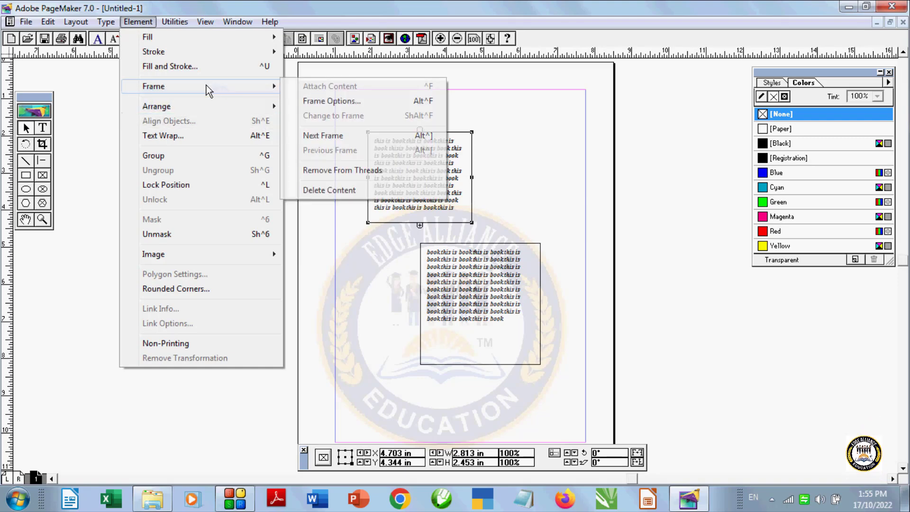
{"action": "left_click", "coordinate": [323, 136]}
Remove the lower frame from the text thread and select the upper text frame.
{"action": "left_click", "coordinate": [106, 22]}
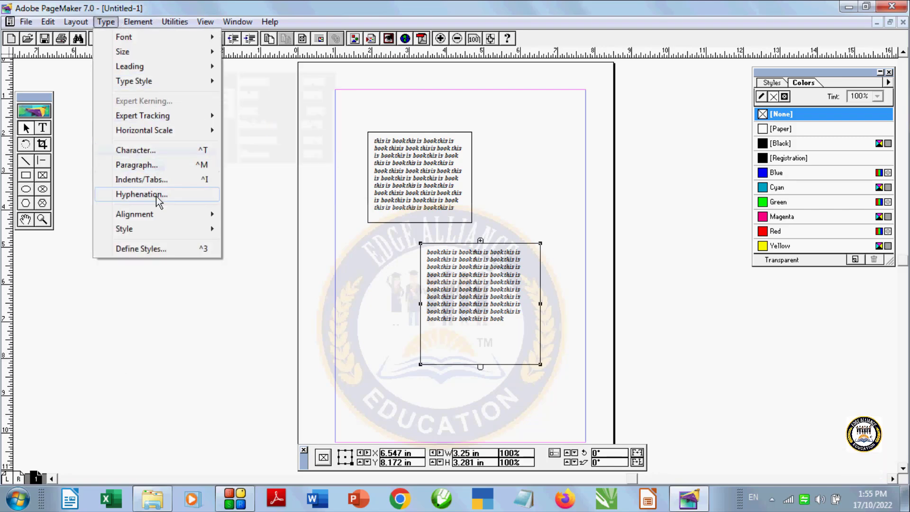
{"action": "mouse_move", "coordinate": [138, 22]}
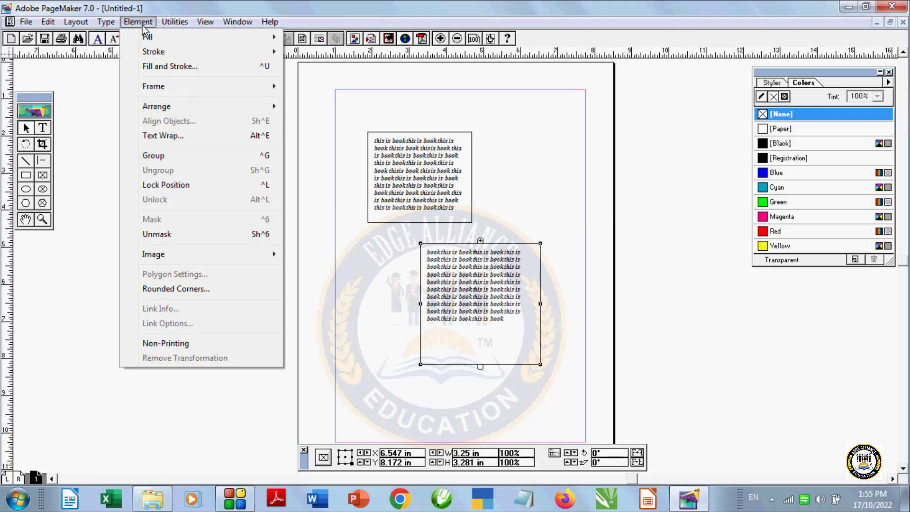
{"action": "mouse_move", "coordinate": [173, 87]}
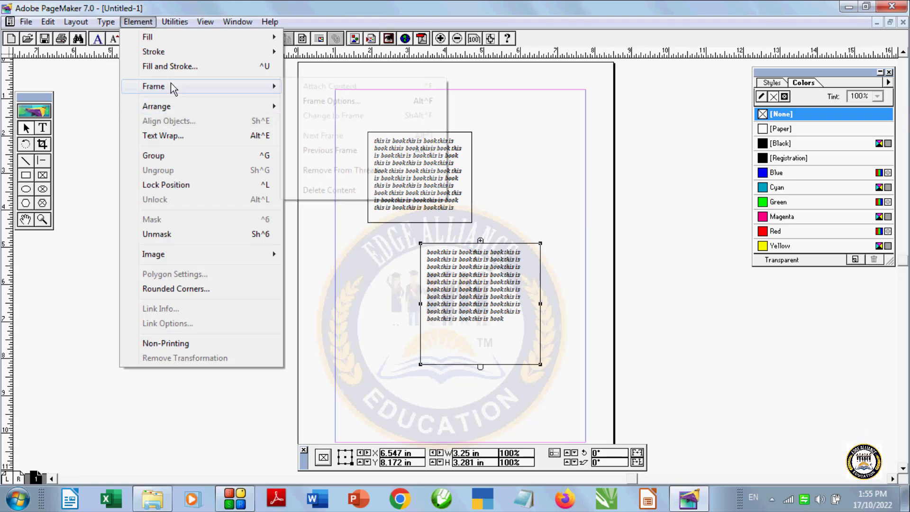
{"action": "left_click", "coordinate": [316, 171]}
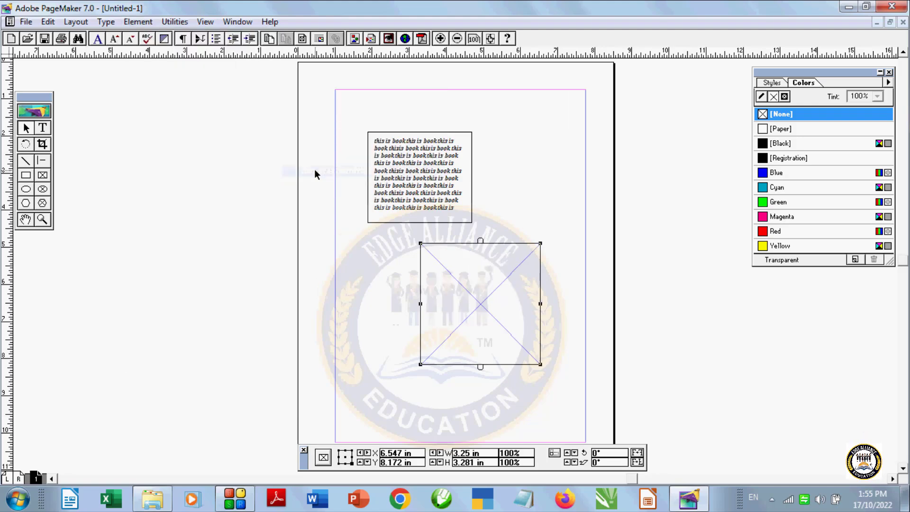
{"action": "left_click", "coordinate": [379, 138]}
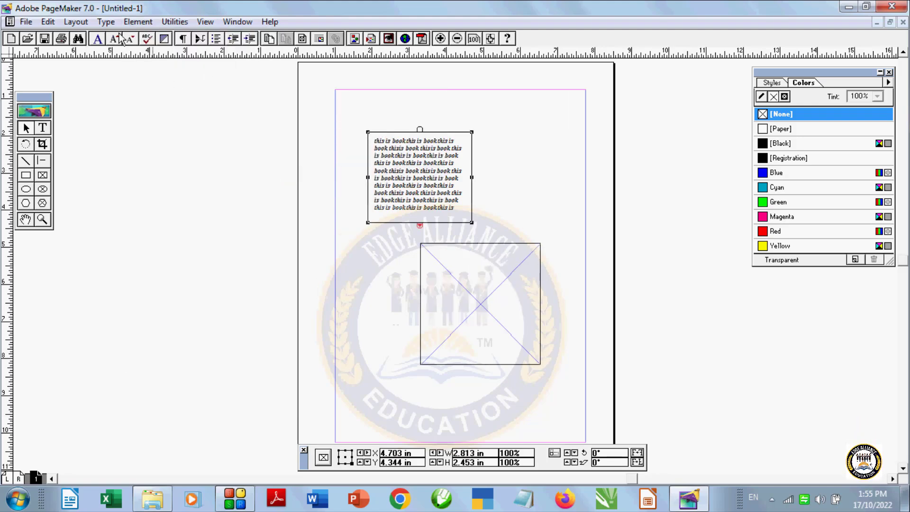
{"action": "double_click", "coordinate": [95, 13]}
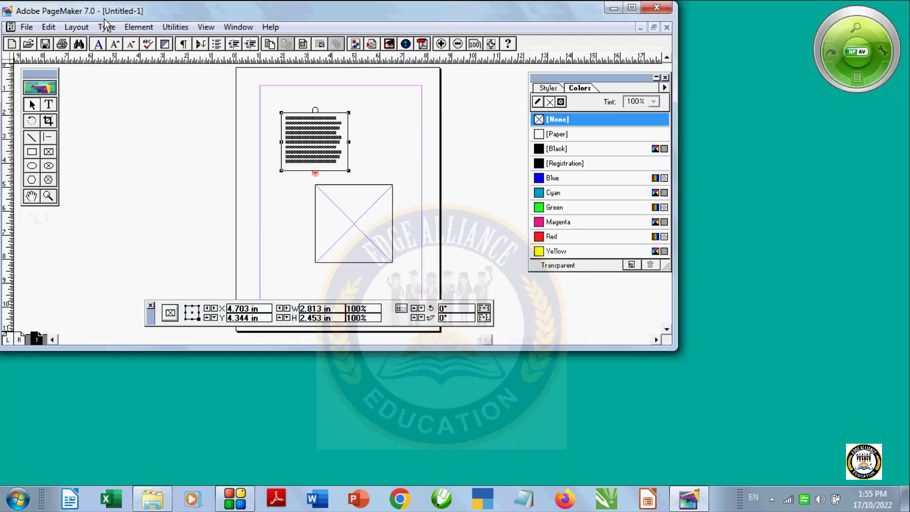
Maximize the PageMaker window and move the Control and Colors palettes away from the page frames.
{"action": "left_click", "coordinate": [638, 7]}
{"action": "left_click_drag", "start_coordinate": [143, 314], "coordinate": [240, 409]}
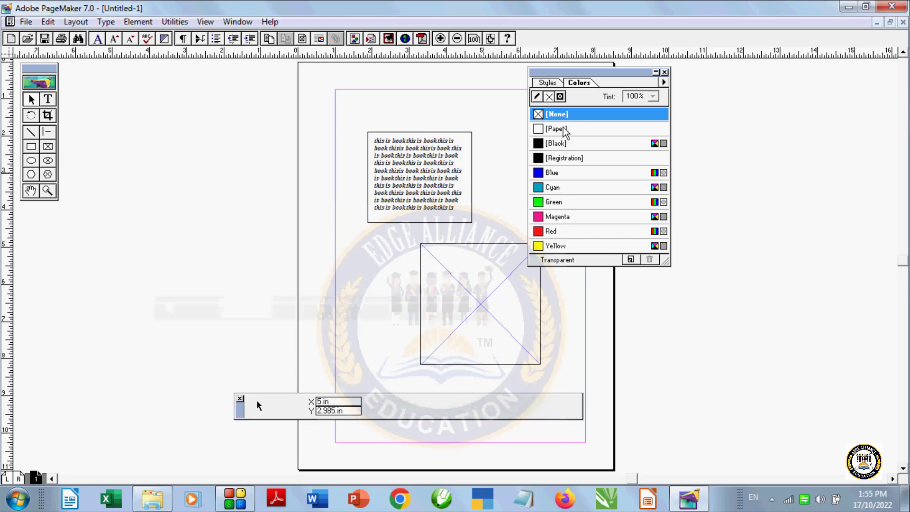
{"action": "left_click_drag", "start_coordinate": [612, 73], "coordinate": [873, 91]}
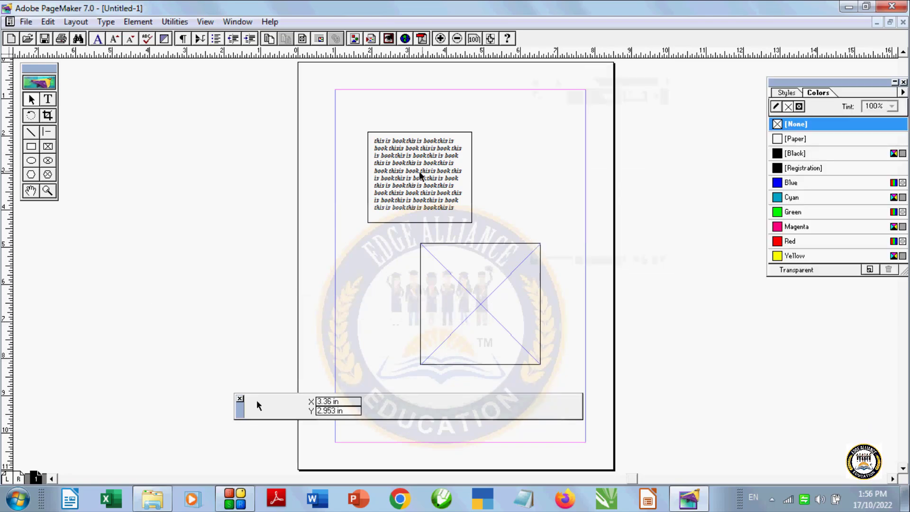
Delete the text content of the upper frame while keeping the frame itself.
{"action": "left_click", "coordinate": [408, 147]}
{"action": "left_click", "coordinate": [106, 22]}
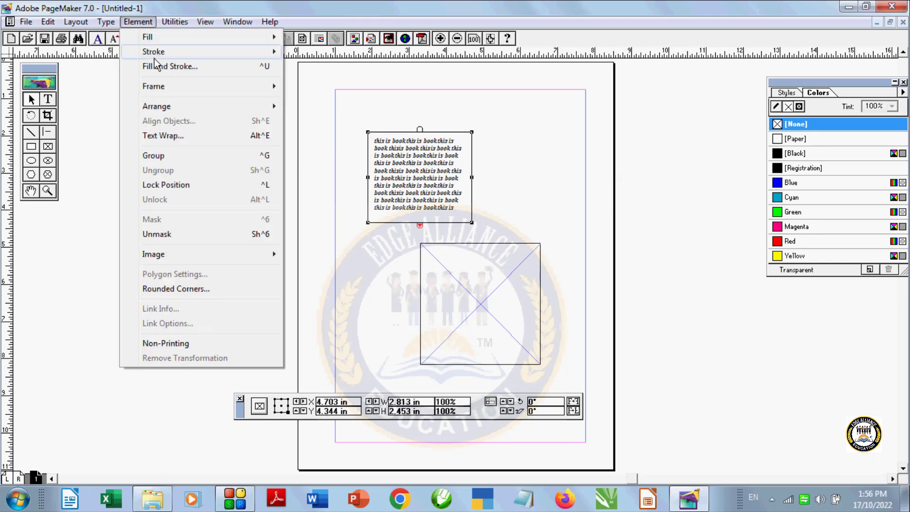
{"action": "mouse_move", "coordinate": [219, 85]}
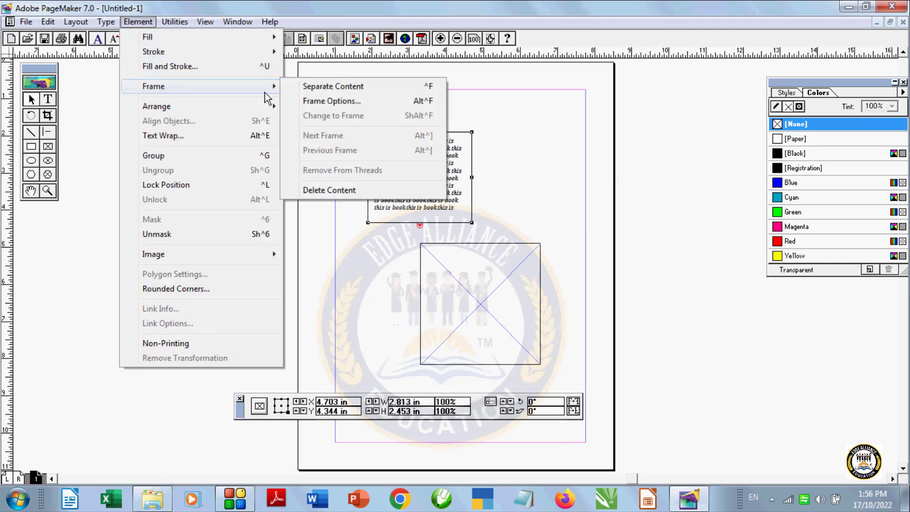
{"action": "left_click", "coordinate": [325, 190]}
Move the Control palette lower and delete both empty frames from the page.
{"action": "left_click_drag", "start_coordinate": [241, 408], "coordinate": [303, 457]}
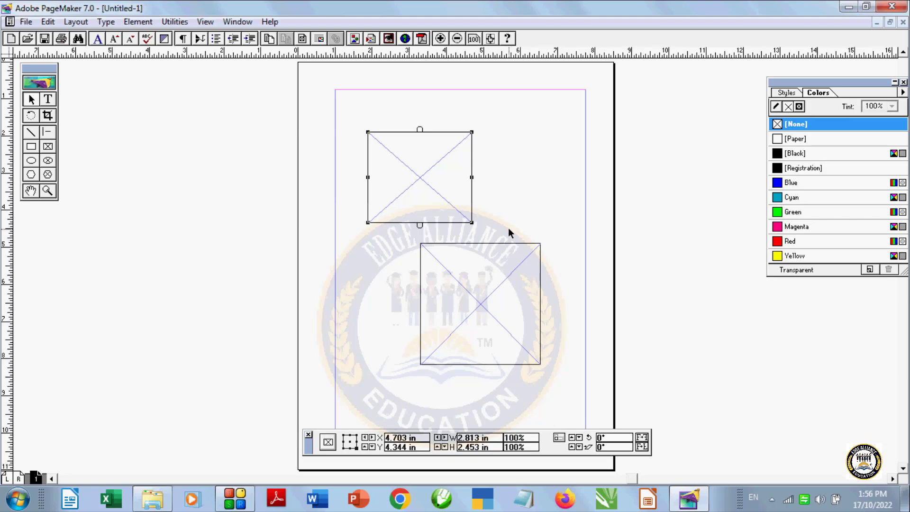
{"action": "key", "text": "Delete"}
{"action": "left_click", "coordinate": [514, 257]}
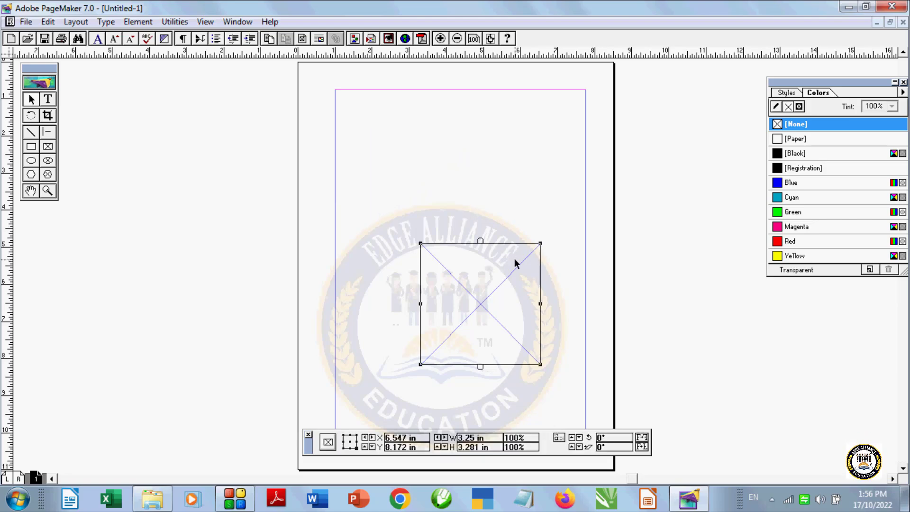
{"action": "key", "text": "Delete"}
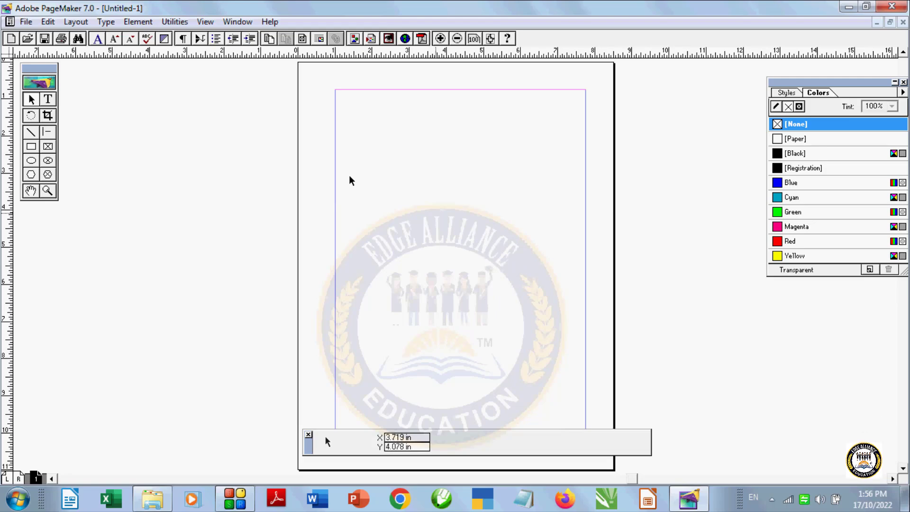
{"action": "left_click", "coordinate": [174, 21]}
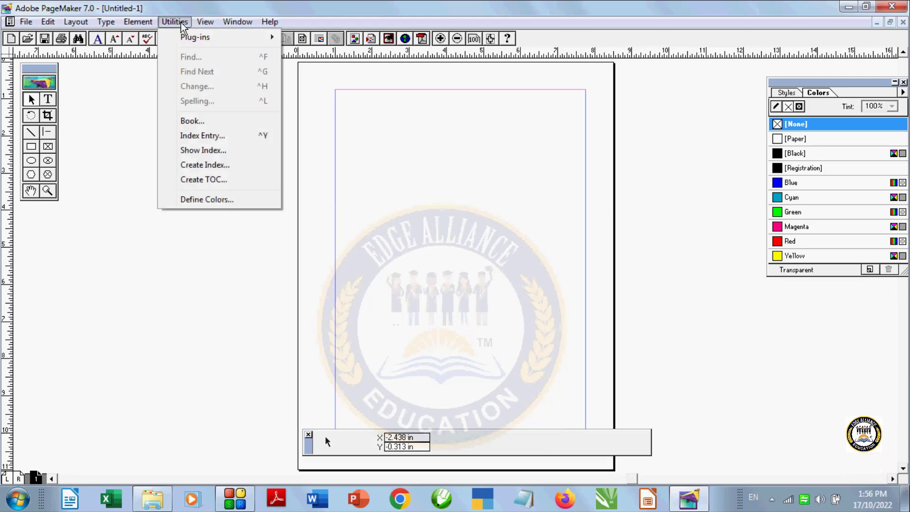
{"action": "mouse_move", "coordinate": [130, 24]}
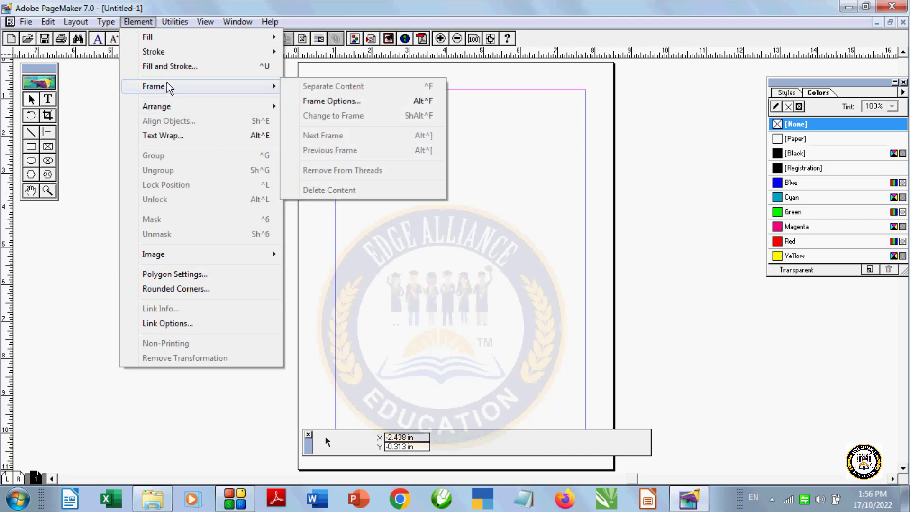
{"action": "mouse_move", "coordinate": [172, 108]}
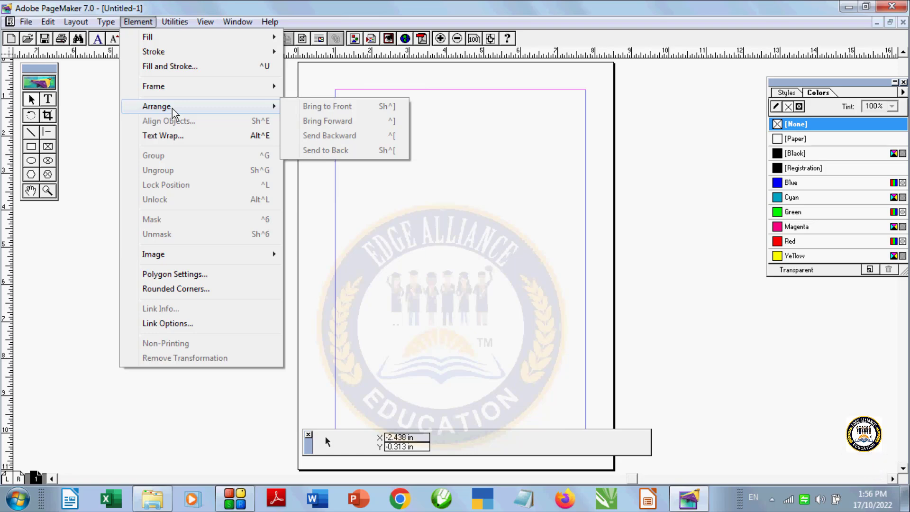
{"action": "left_click", "coordinate": [91, 184]}
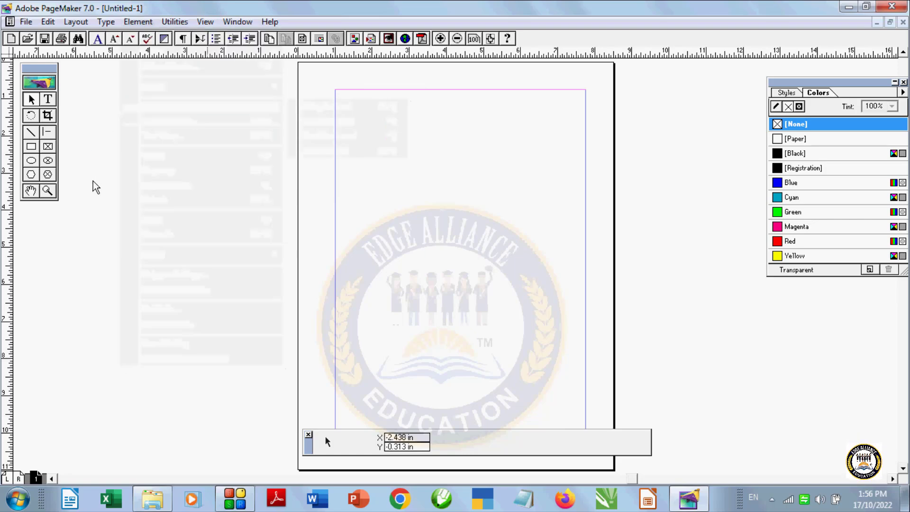
Draw an ellipse about 2.22 by 2.61 in on the upper part of the page and color it Green.
{"action": "left_click", "coordinate": [31, 160]}
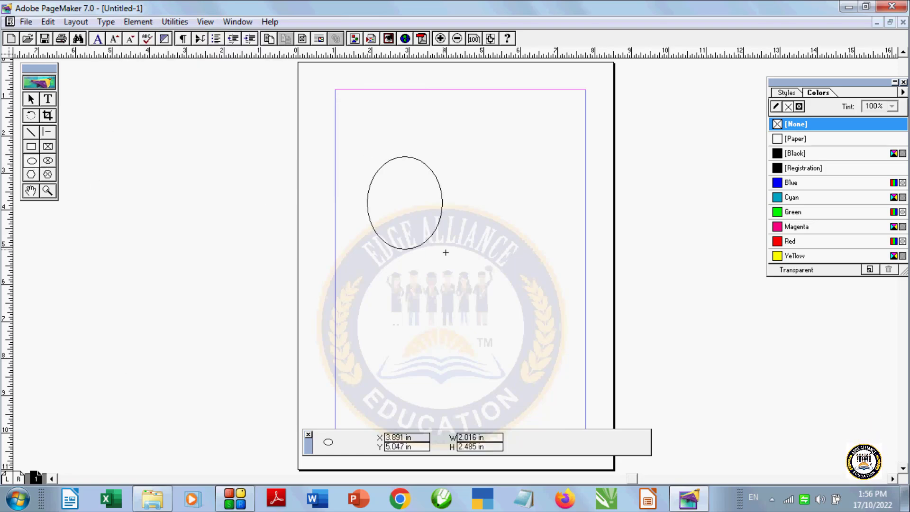
{"action": "left_click_drag", "start_coordinate": [445, 252], "coordinate": [448, 253]}
{"action": "left_click", "coordinate": [794, 212]}
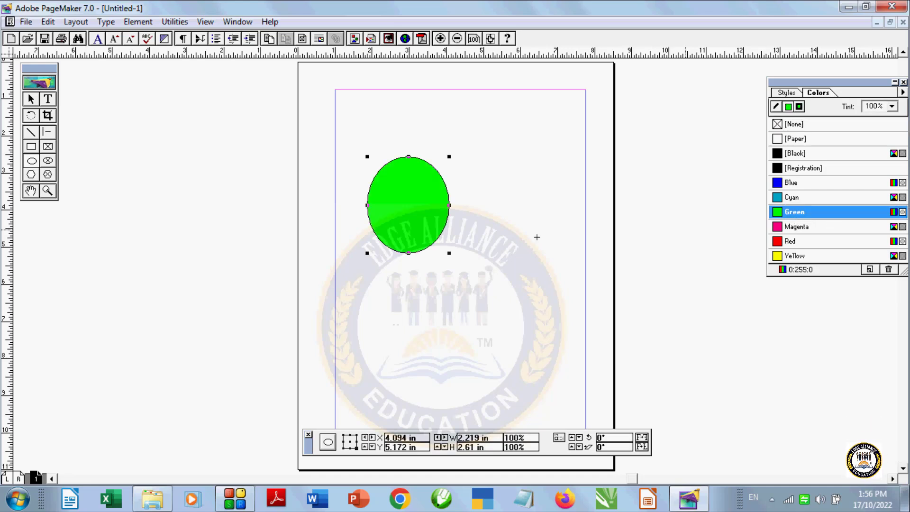
Draw two more overlapping ellipses, about 2.33 by 2.66 in colored Red and about 2.69 by 2.70 in colored Yellow.
{"action": "left_click_drag", "start_coordinate": [382, 186], "coordinate": [467, 283]}
{"action": "left_click", "coordinate": [786, 124]}
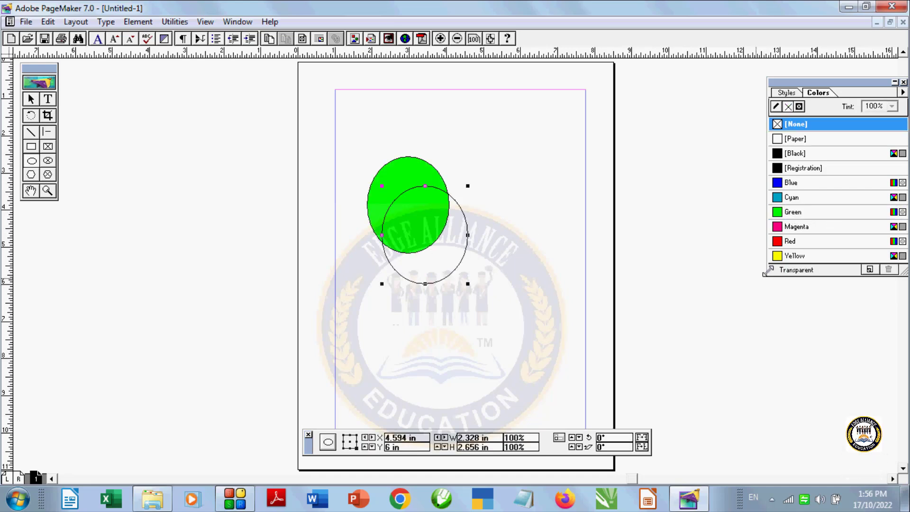
{"action": "left_click", "coordinate": [788, 241]}
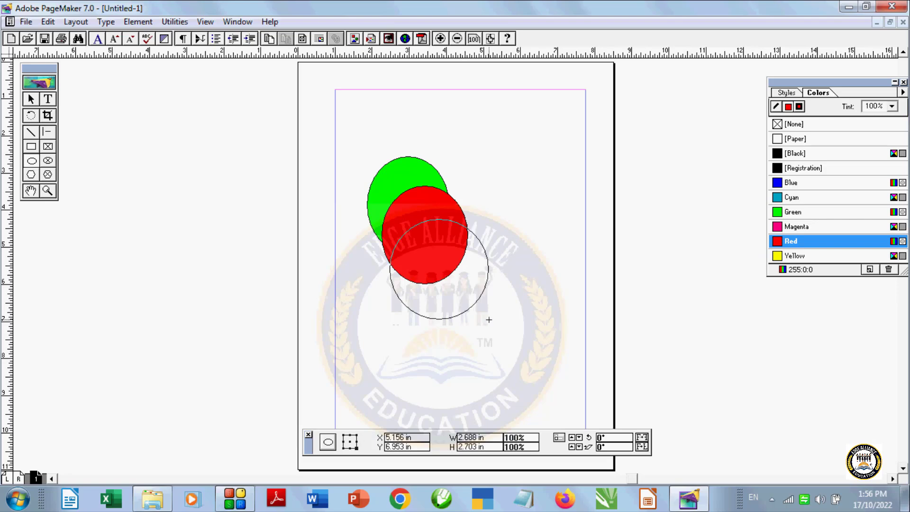
{"action": "left_click_drag", "start_coordinate": [488, 320], "coordinate": [488, 319]}
{"action": "left_click", "coordinate": [794, 255]}
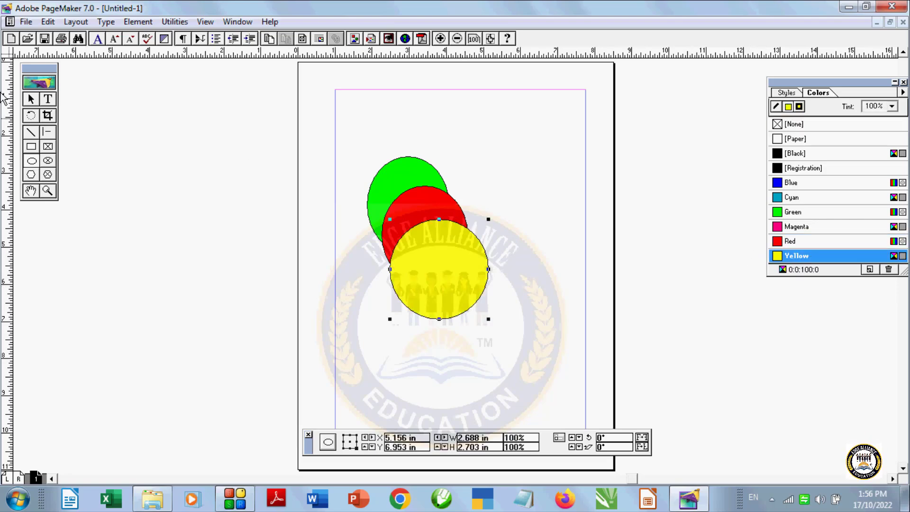
Move the three ellipses into a vertical overlapping stack, green uppermost on the page, red below it and yellow lowest.
{"action": "left_click", "coordinate": [31, 99]}
{"action": "left_click_drag", "start_coordinate": [434, 277], "coordinate": [422, 265]}
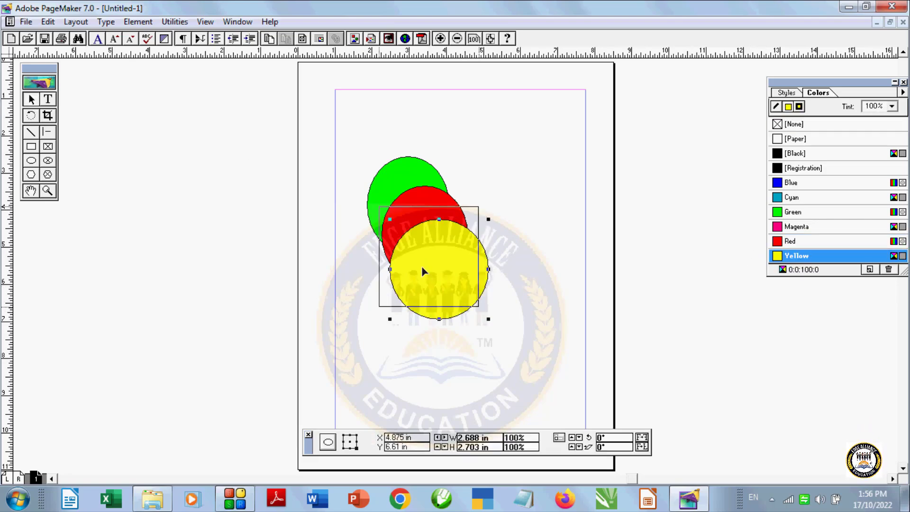
{"action": "left_click", "coordinate": [418, 204]}
{"action": "left_click_drag", "start_coordinate": [417, 203], "coordinate": [407, 188]}
{"action": "left_click", "coordinate": [406, 176]}
{"action": "left_click", "coordinate": [416, 289]}
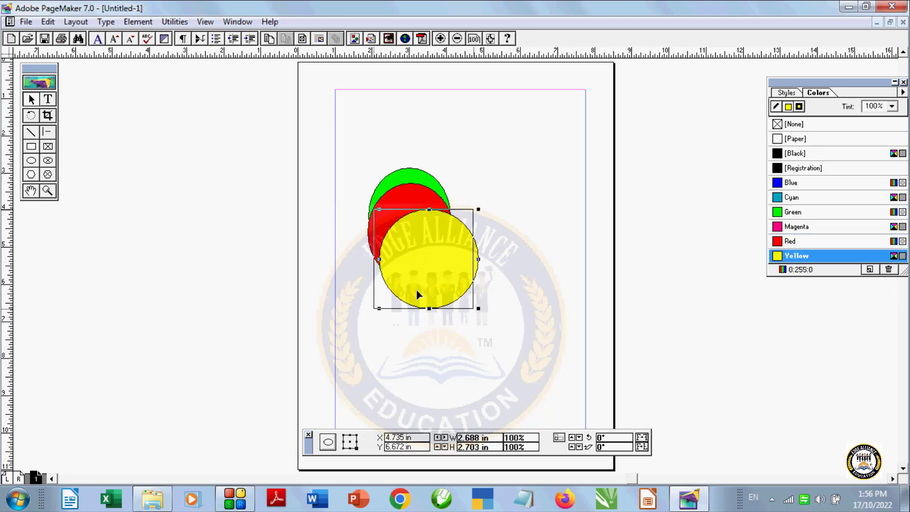
{"action": "left_click_drag", "start_coordinate": [416, 290], "coordinate": [414, 284]}
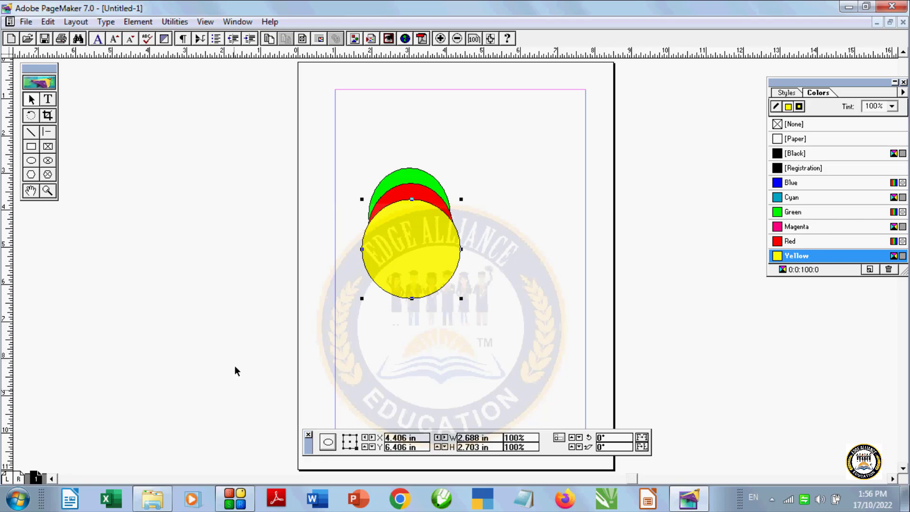
Bring the green ellipse to the front and move it down over the yellow ellipse.
{"action": "left_click", "coordinate": [58, 23]}
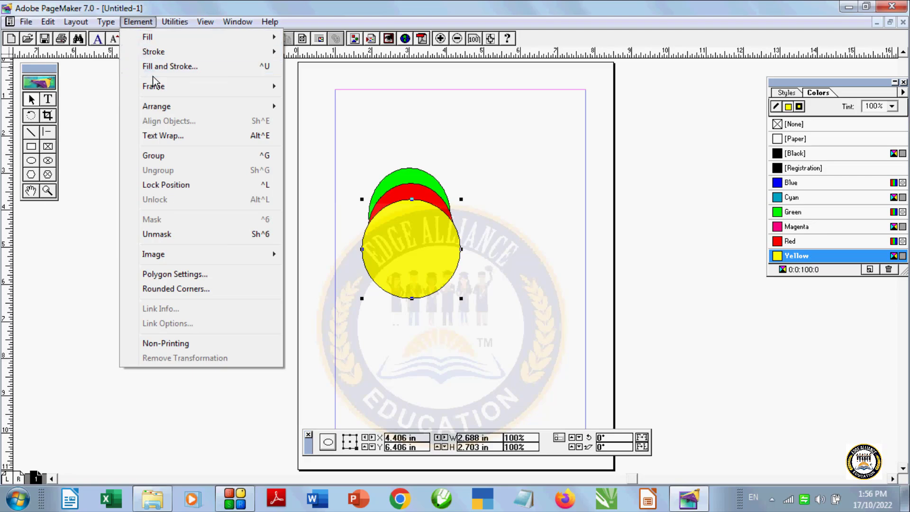
{"action": "mouse_move", "coordinate": [172, 112]}
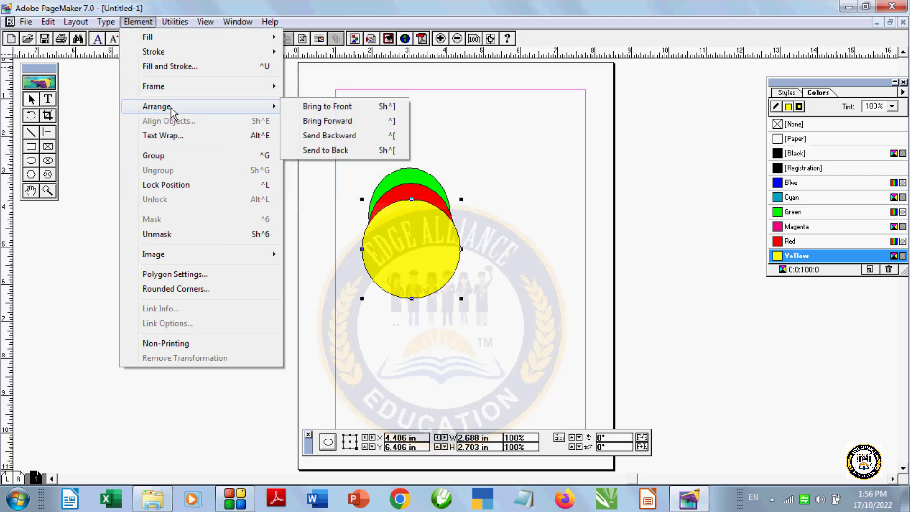
{"action": "left_click", "coordinate": [423, 177]}
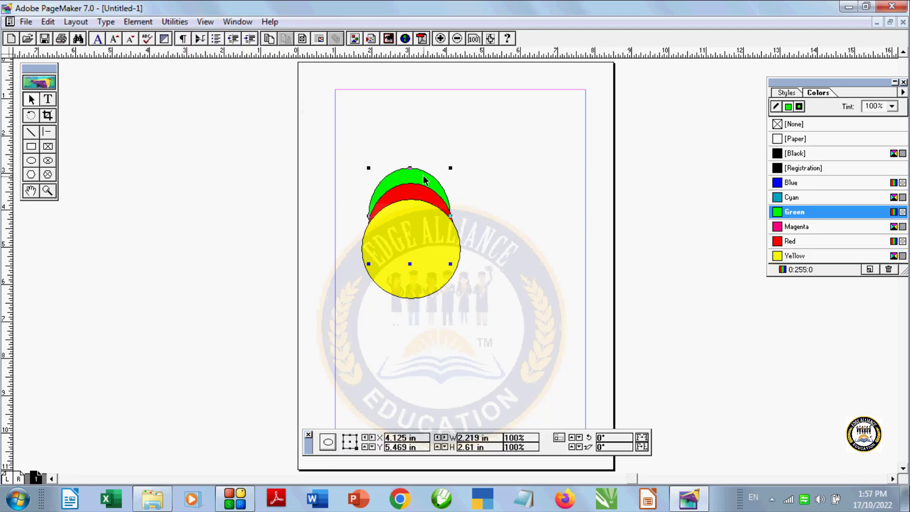
{"action": "left_click", "coordinate": [136, 21]}
{"action": "mouse_move", "coordinate": [170, 110]}
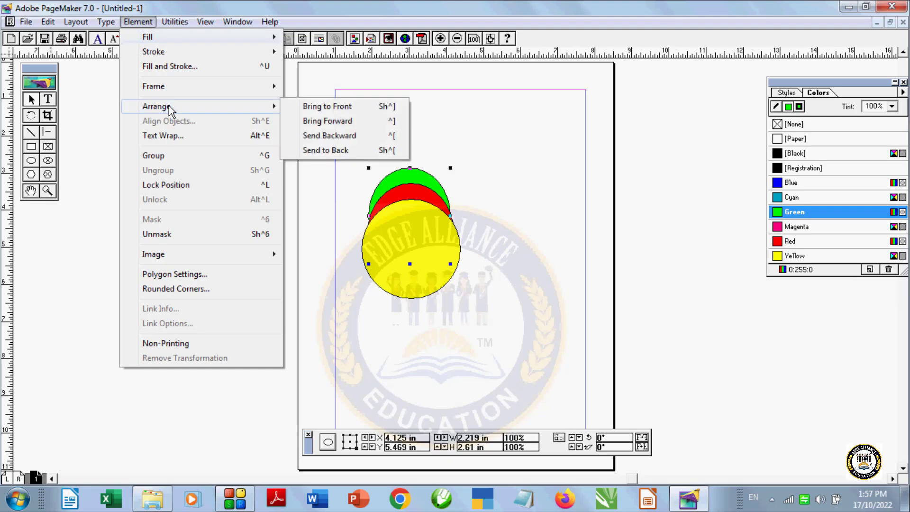
{"action": "left_click", "coordinate": [324, 107]}
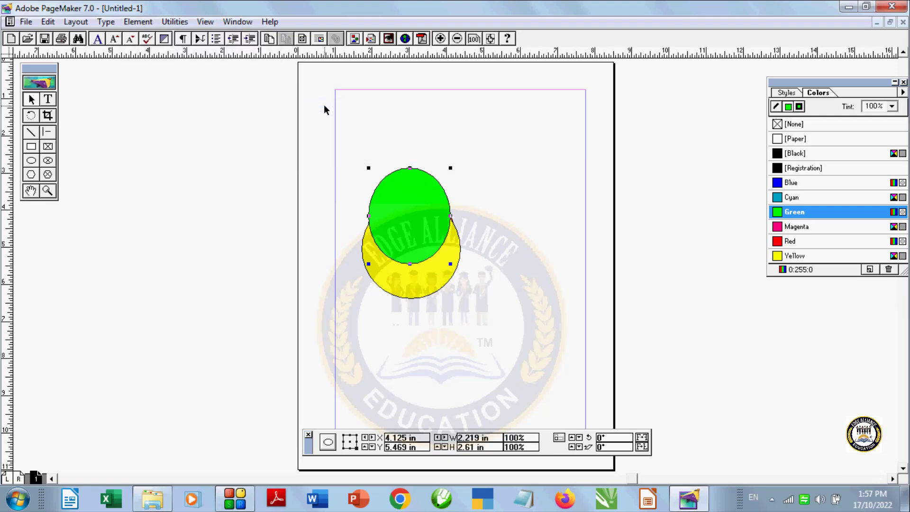
{"action": "left_click_drag", "start_coordinate": [408, 214], "coordinate": [407, 265]}
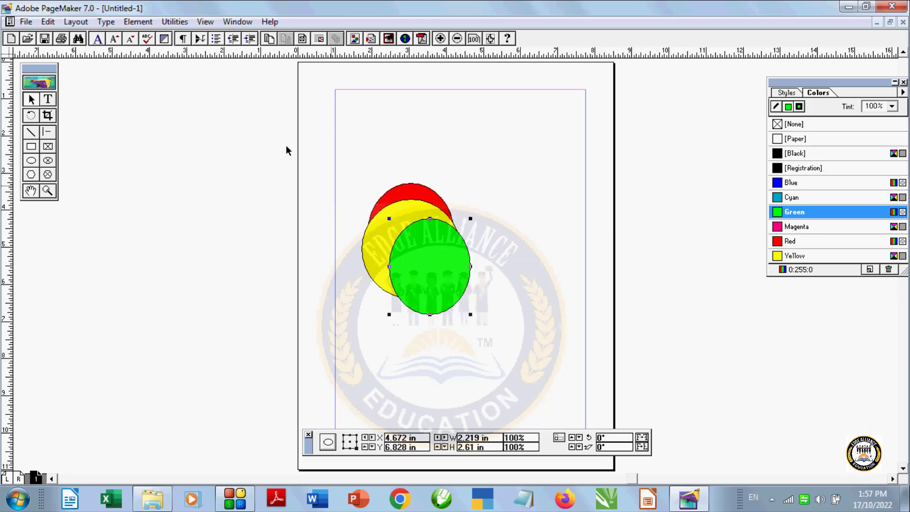
Send the green ellipse to the back and reposition it so it peeks out below the yellow ellipse.
{"action": "left_click", "coordinate": [106, 22]}
{"action": "mouse_move", "coordinate": [137, 22]}
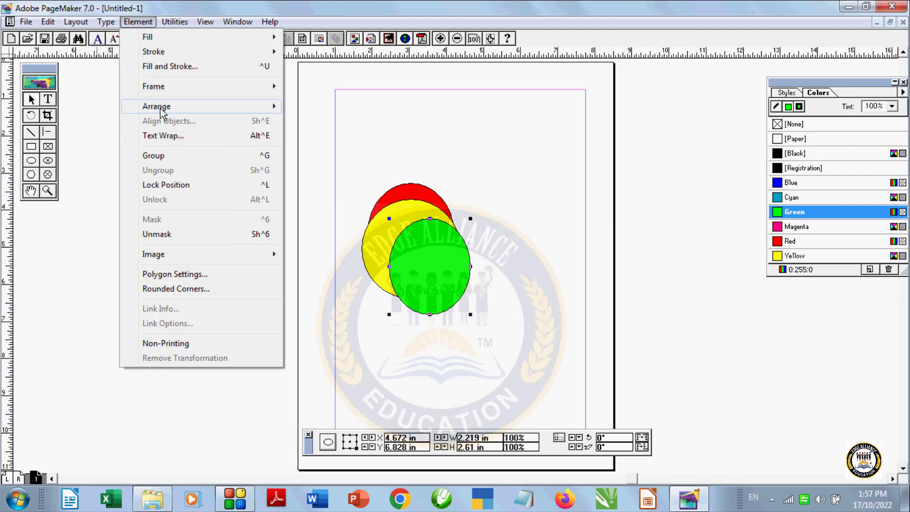
{"action": "mouse_move", "coordinate": [161, 111]}
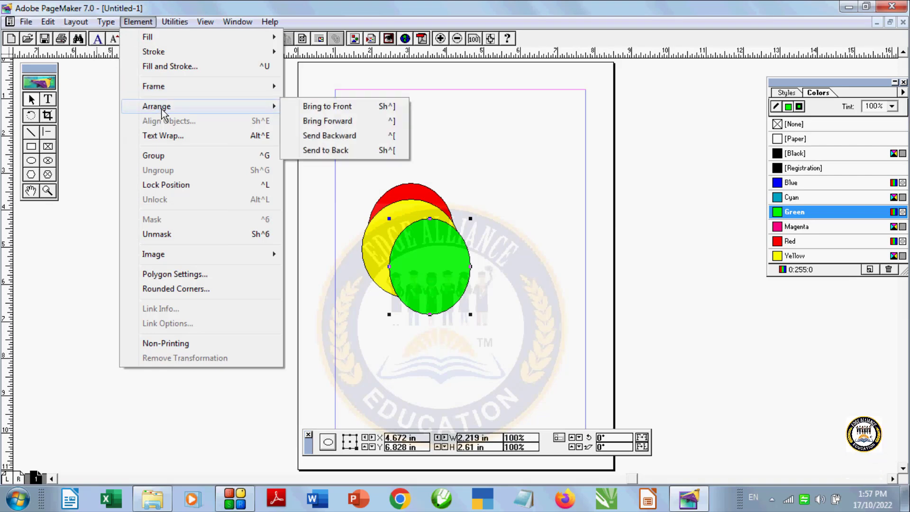
{"action": "left_click", "coordinate": [318, 151]}
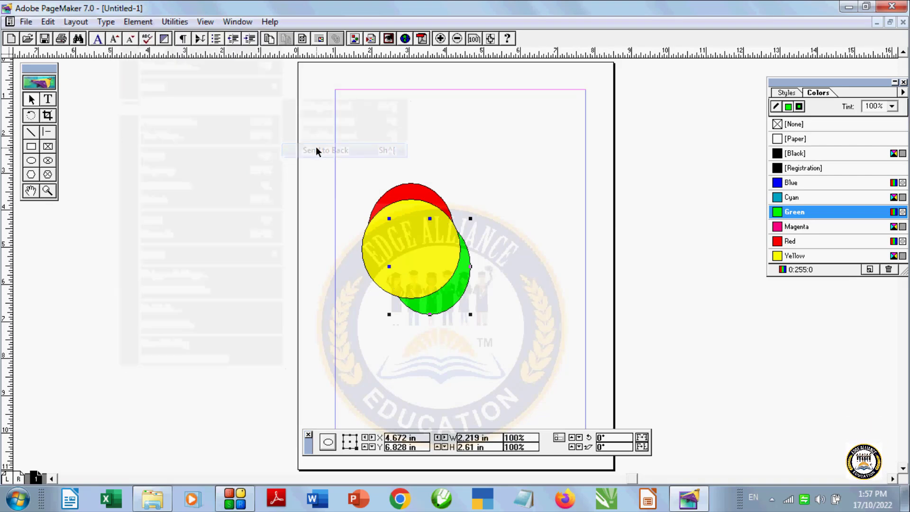
{"action": "left_click_drag", "start_coordinate": [419, 232], "coordinate": [421, 253]}
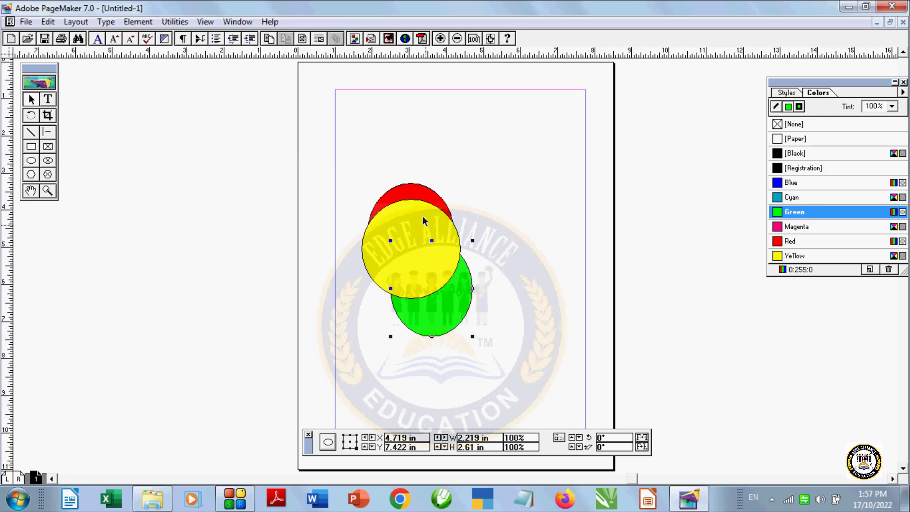
{"action": "left_click", "coordinate": [419, 204]}
{"action": "left_click_drag", "start_coordinate": [451, 322], "coordinate": [438, 290]}
{"action": "left_click_drag", "start_coordinate": [414, 234], "coordinate": [410, 257]}
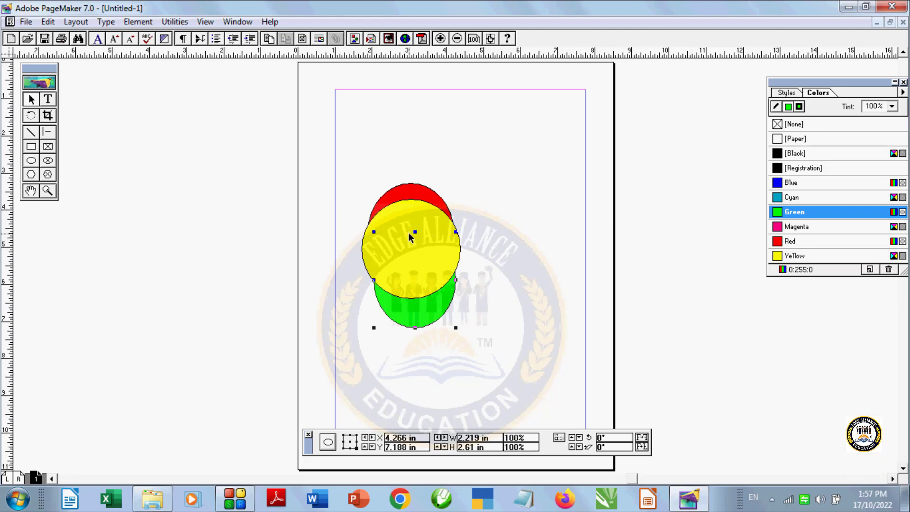
Bring the green ellipse forward one level, move it up behind the yellow ellipse and select the red ellipse.
{"action": "left_click", "coordinate": [145, 23]}
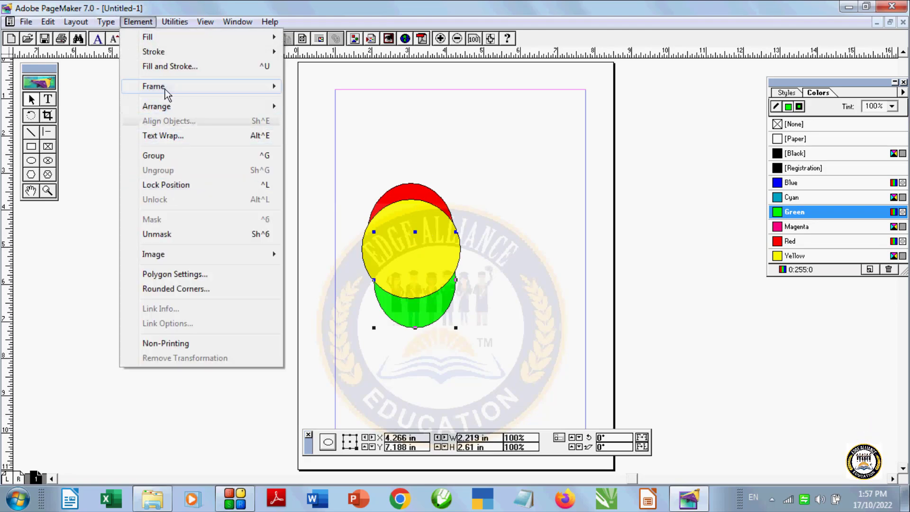
{"action": "mouse_move", "coordinate": [165, 89]}
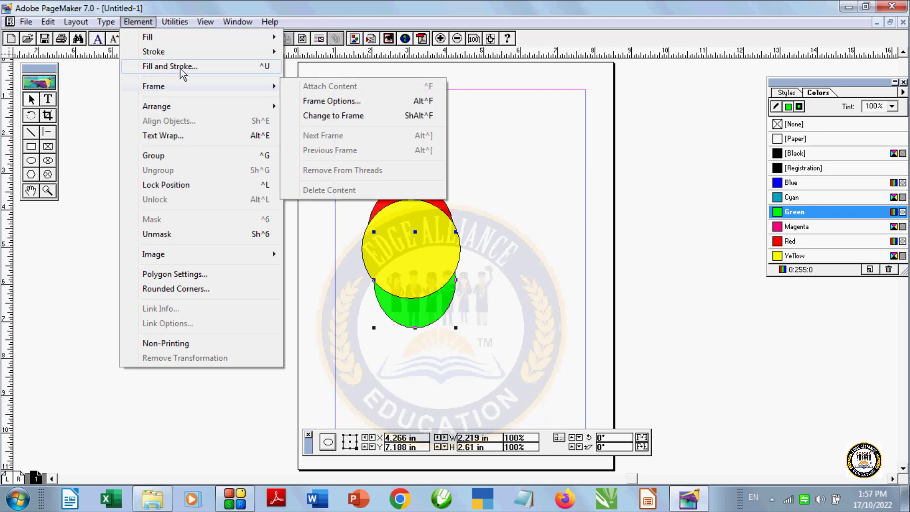
{"action": "mouse_move", "coordinate": [180, 106]}
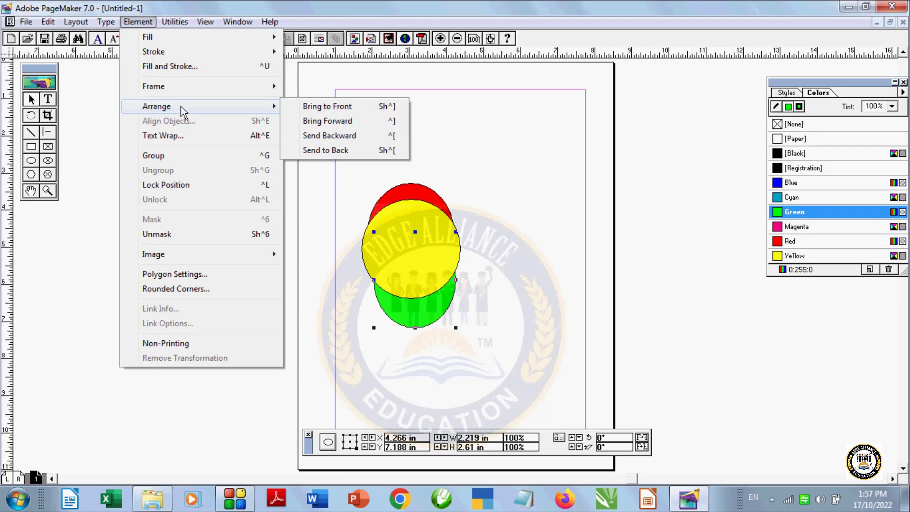
{"action": "left_click", "coordinate": [330, 125]}
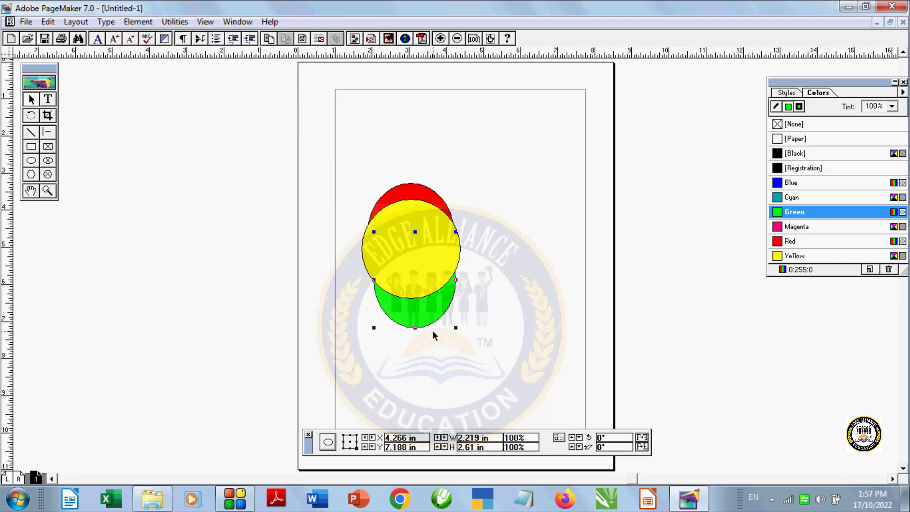
{"action": "left_click_drag", "start_coordinate": [428, 307], "coordinate": [416, 280]}
{"action": "left_click", "coordinate": [423, 192]}
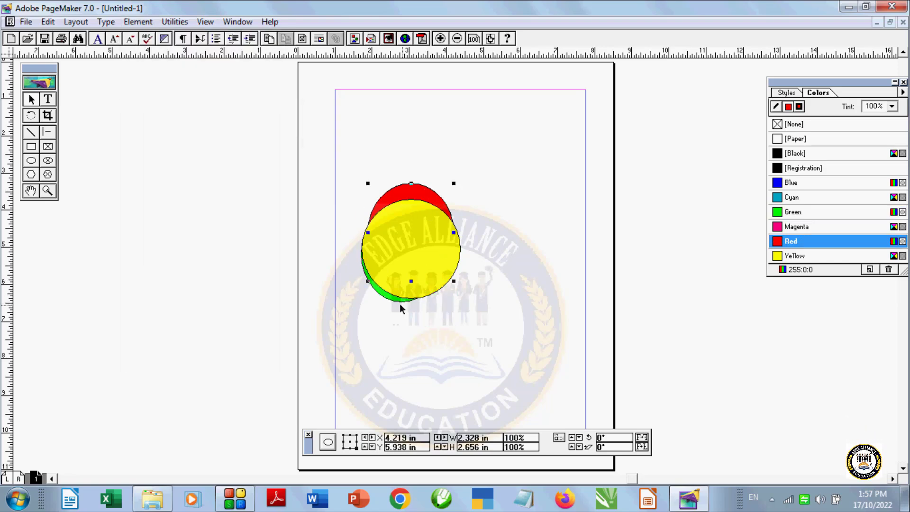
Select the yellow ellipse and apply Bring Forward to raise it one level in the stacking order.
{"action": "left_click", "coordinate": [403, 290]}
{"action": "left_click", "coordinate": [106, 21]}
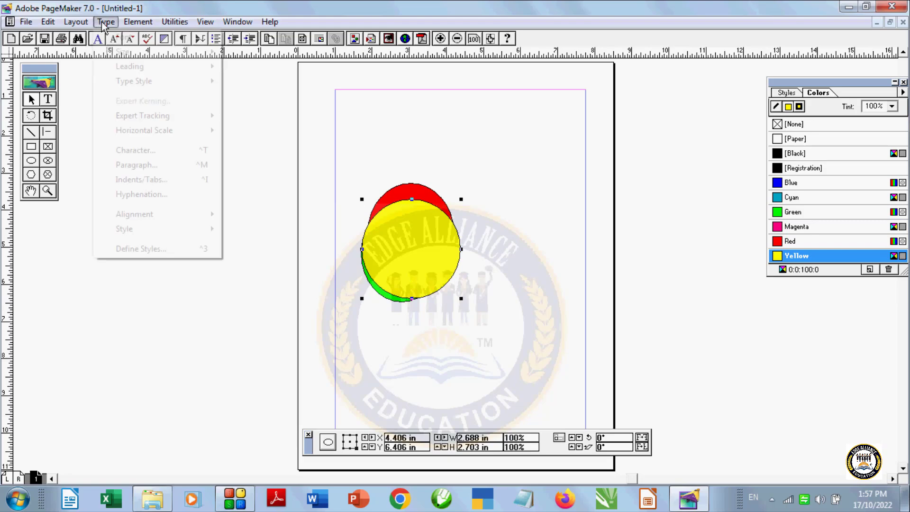
{"action": "mouse_move", "coordinate": [138, 22]}
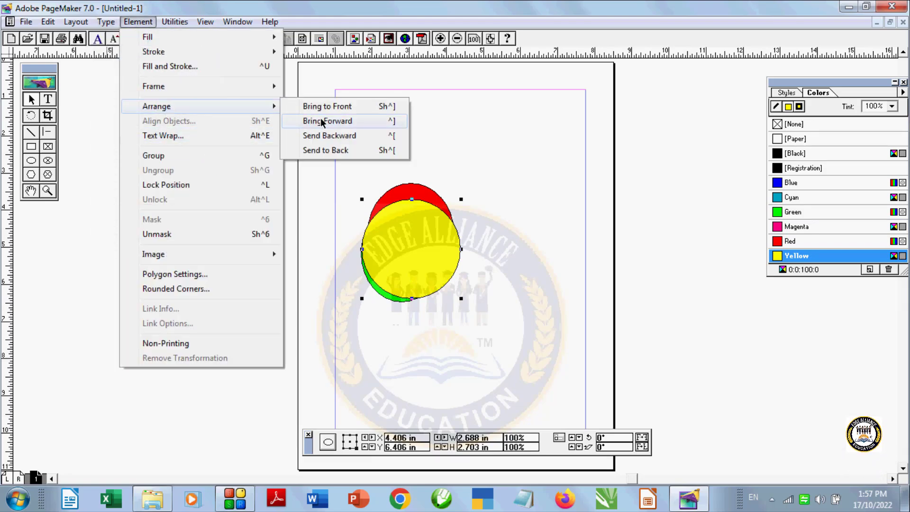
{"action": "left_click", "coordinate": [327, 121]}
{"action": "left_click", "coordinate": [417, 269]}
{"action": "left_click", "coordinate": [419, 251]}
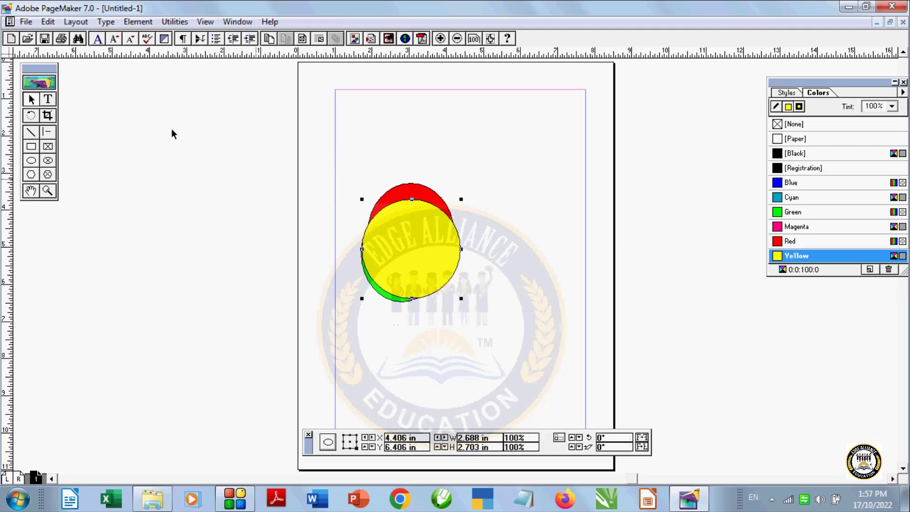
Send the yellow ellipse backward two levels, behind the green and red ellipses, and deselect it.
{"action": "left_click", "coordinate": [136, 22]}
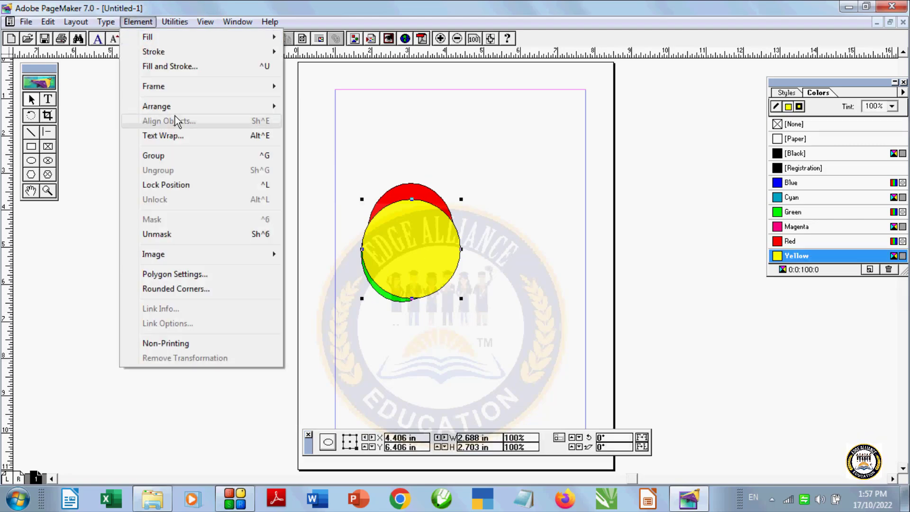
{"action": "mouse_move", "coordinate": [173, 111]}
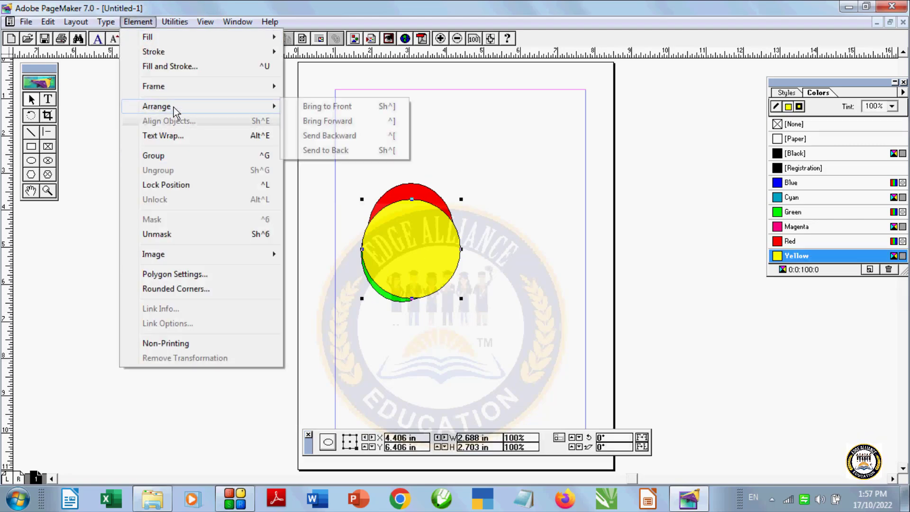
{"action": "left_click", "coordinate": [321, 136]}
{"action": "left_click", "coordinate": [138, 22]}
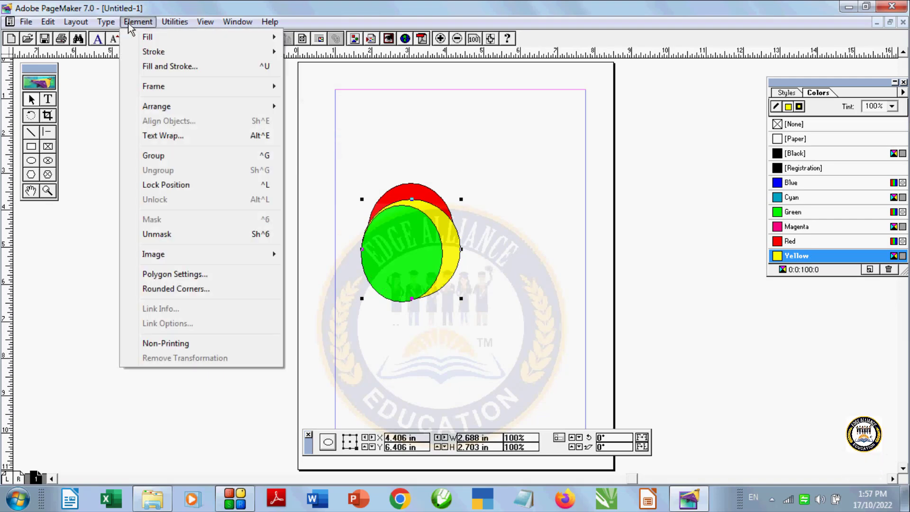
{"action": "mouse_move", "coordinate": [168, 106]}
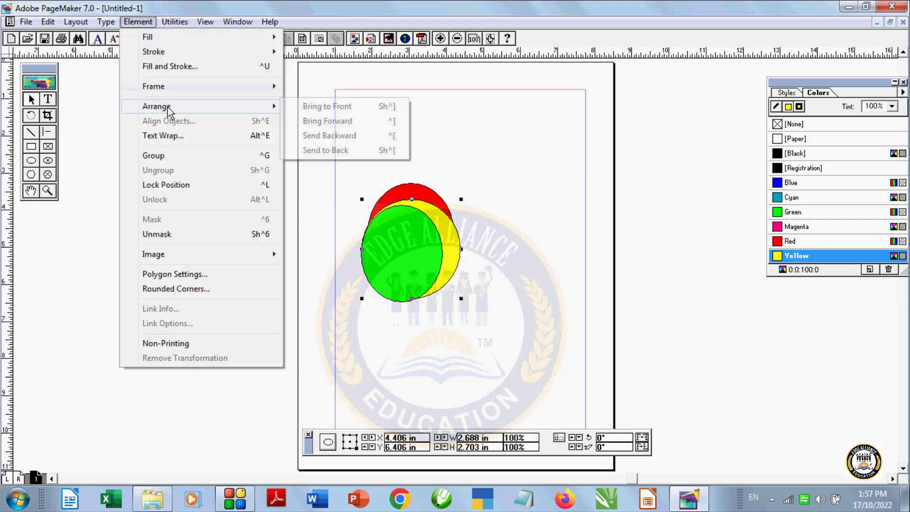
{"action": "left_click", "coordinate": [327, 136]}
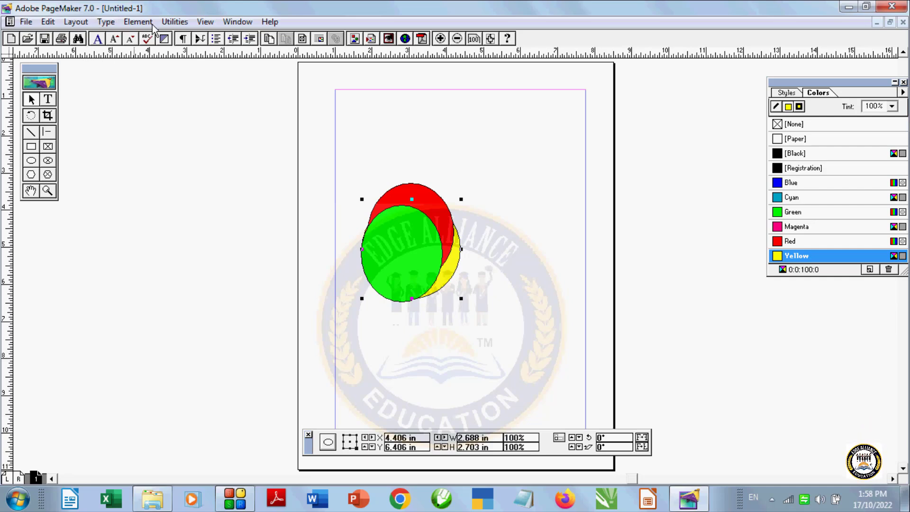
{"action": "left_click", "coordinate": [137, 21]}
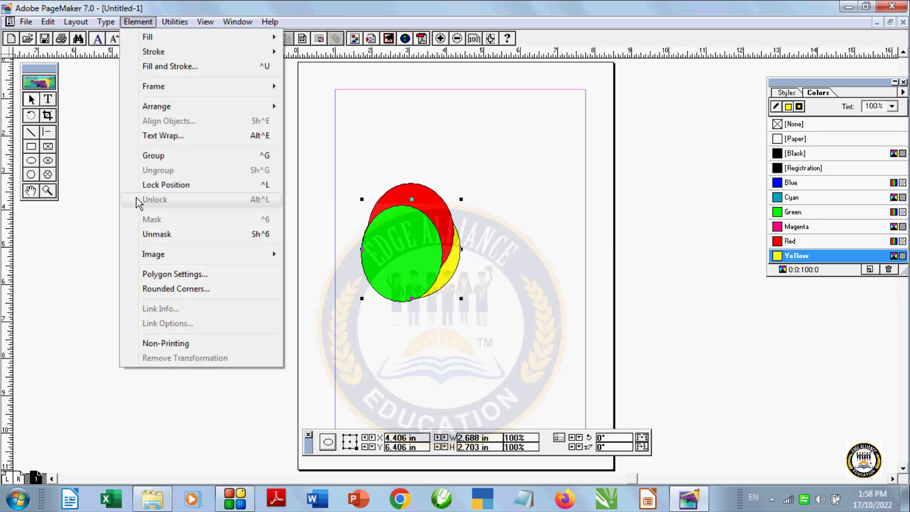
{"action": "left_click", "coordinate": [105, 178]}
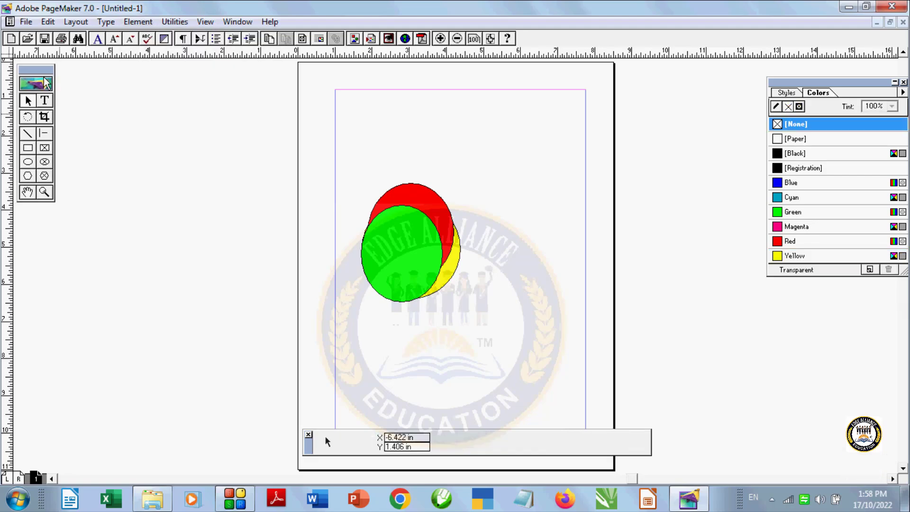
Spread the three ellipses apart, moving red to the lower left, yellow to the upper right and green to the lower right.
{"action": "left_click_drag", "start_coordinate": [395, 258], "coordinate": [408, 290]}
{"action": "left_click_drag", "start_coordinate": [402, 218], "coordinate": [353, 267]}
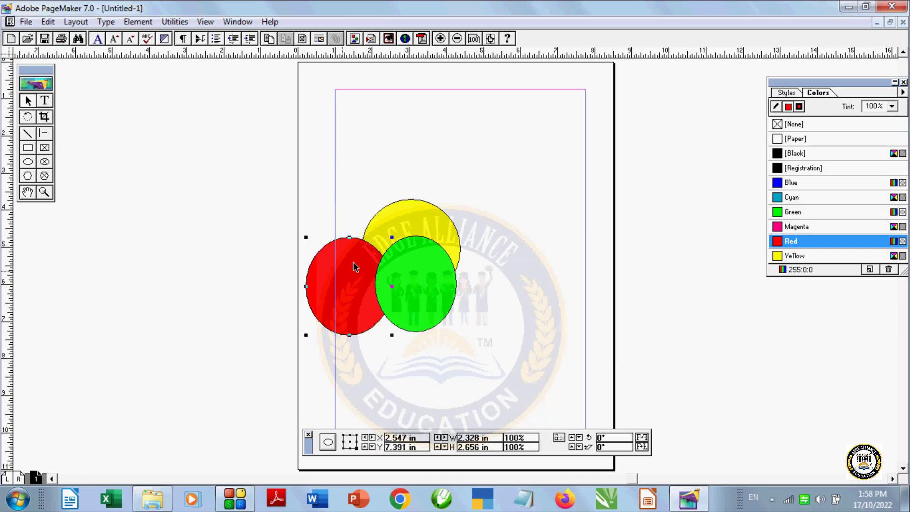
{"action": "left_click", "coordinate": [448, 206]}
{"action": "left_click_drag", "start_coordinate": [435, 222], "coordinate": [486, 211]}
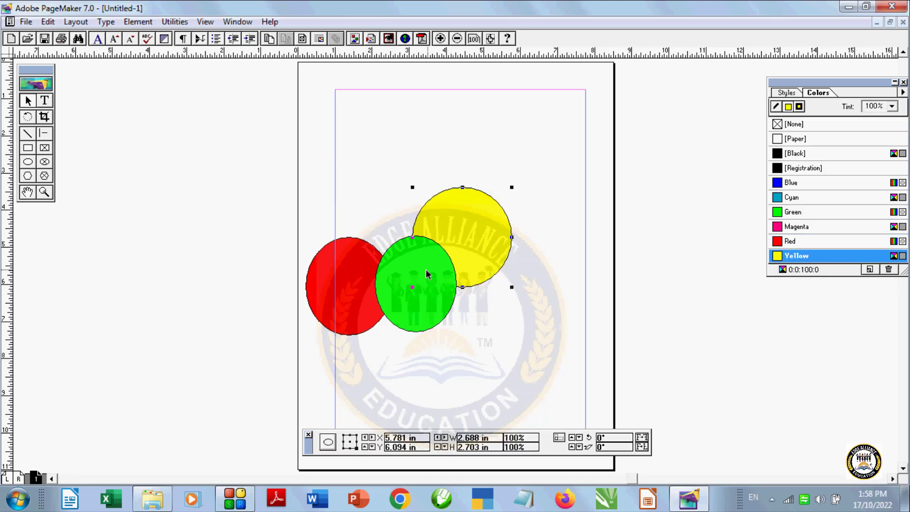
{"action": "left_click_drag", "start_coordinate": [419, 277], "coordinate": [474, 308]}
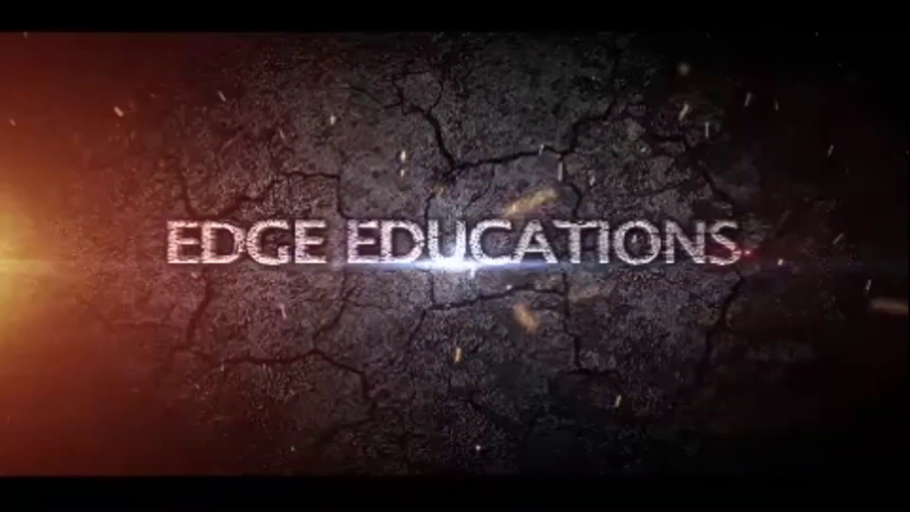